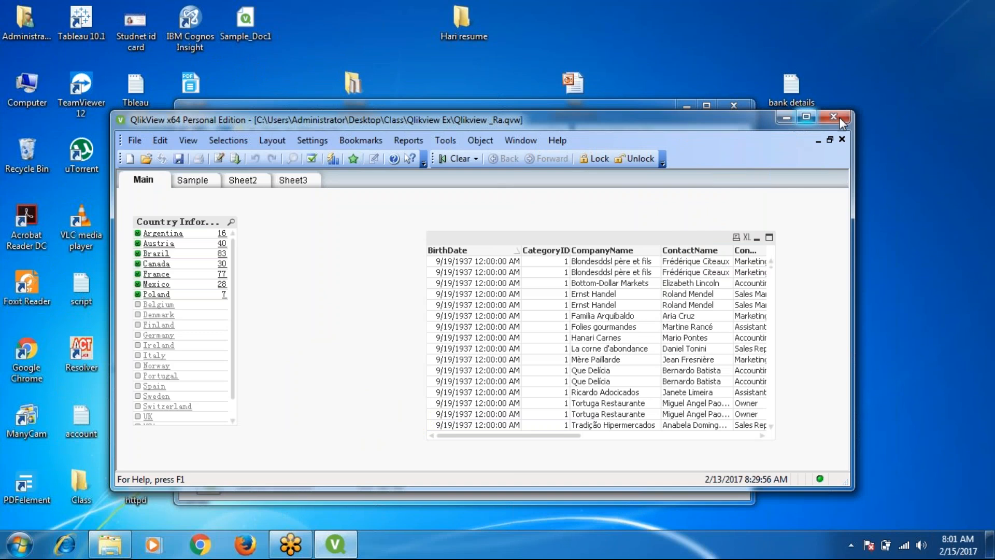
# - Maximize the window, review the Country Information list box's properties, and remove the underline from its font
pyautogui.click(807, 120)
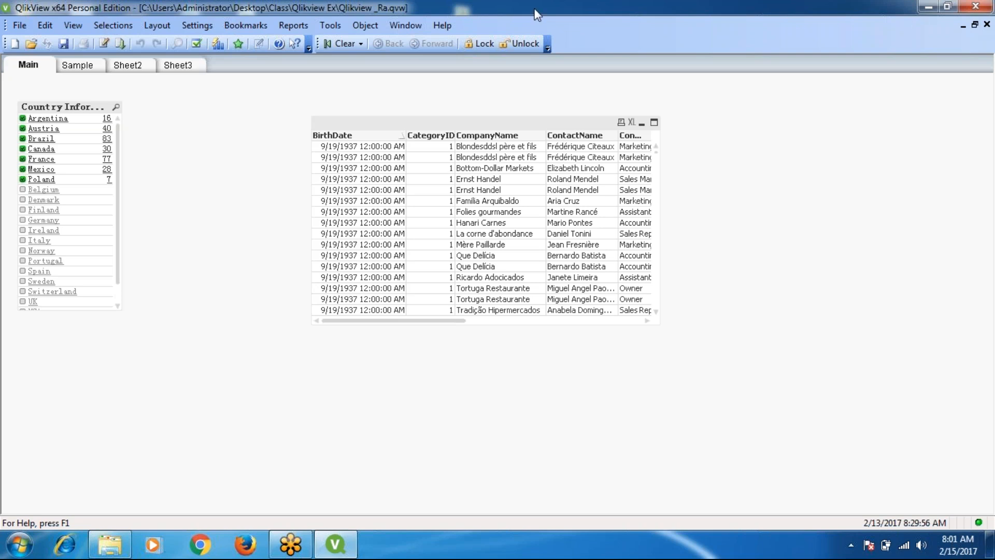
pyautogui.rightClick(75, 111)
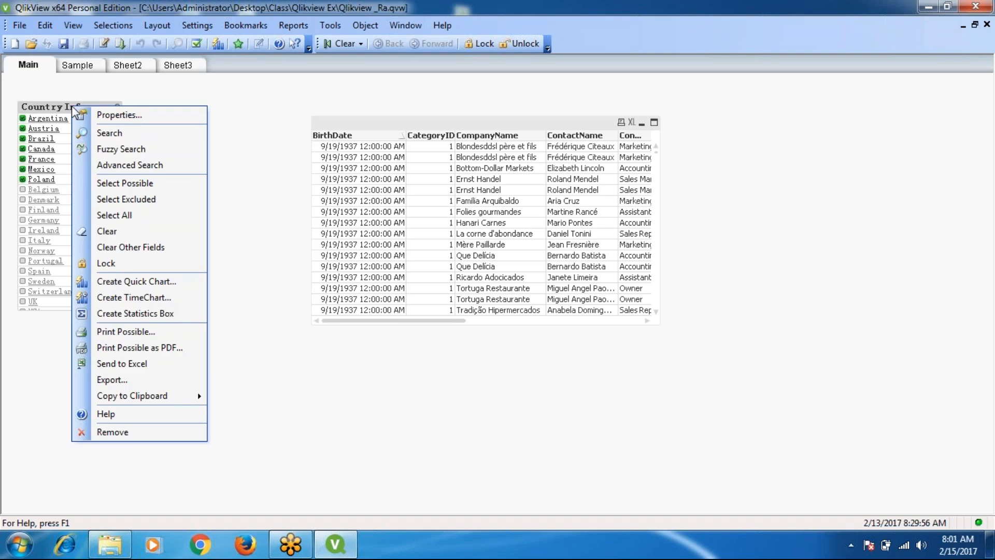
pyautogui.click(136, 113)
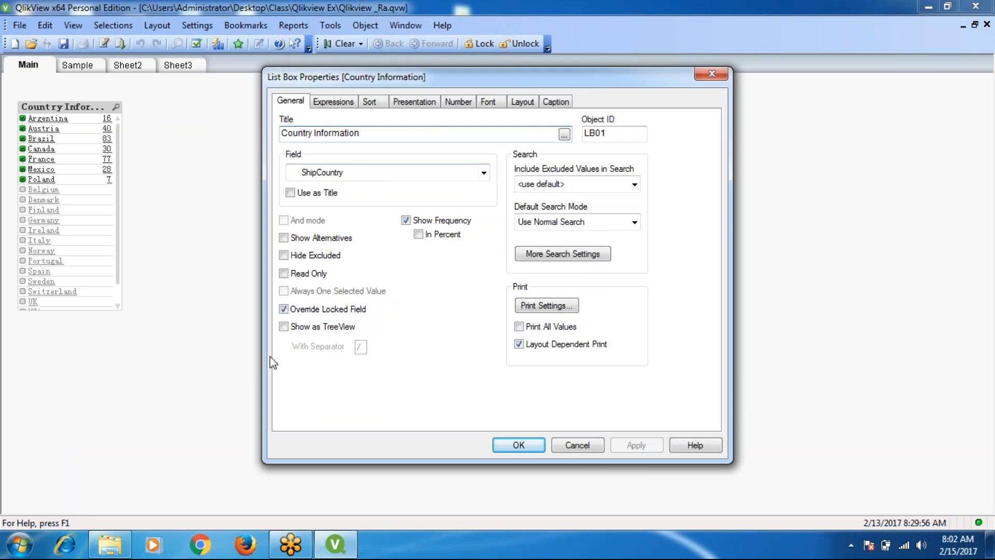
pyautogui.click(421, 104)
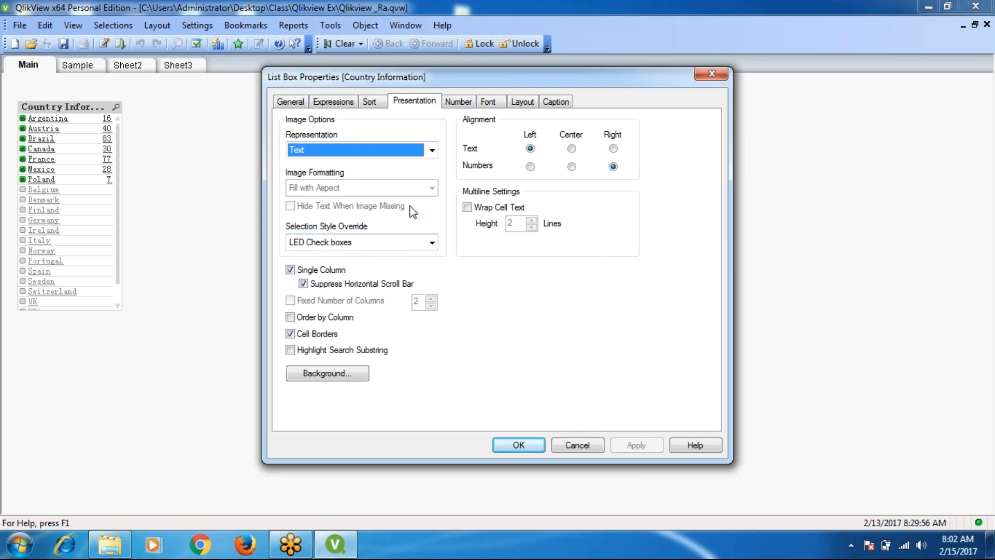
pyautogui.click(453, 105)
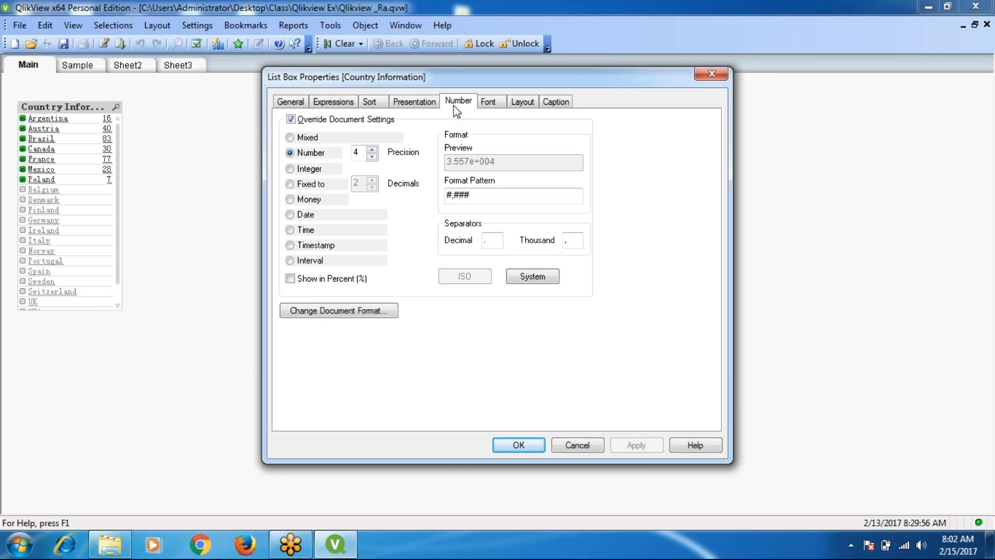
pyautogui.click(490, 101)
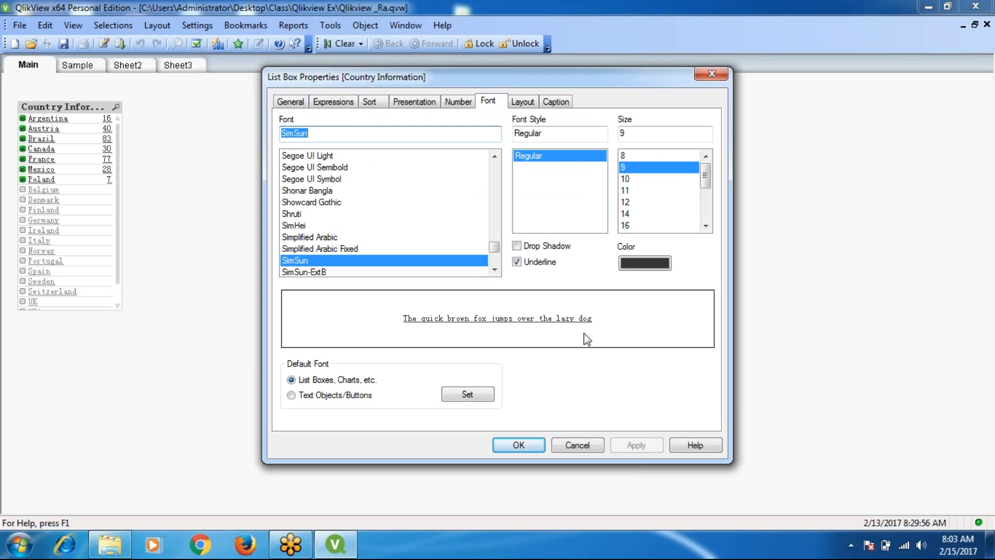
pyautogui.click(517, 262)
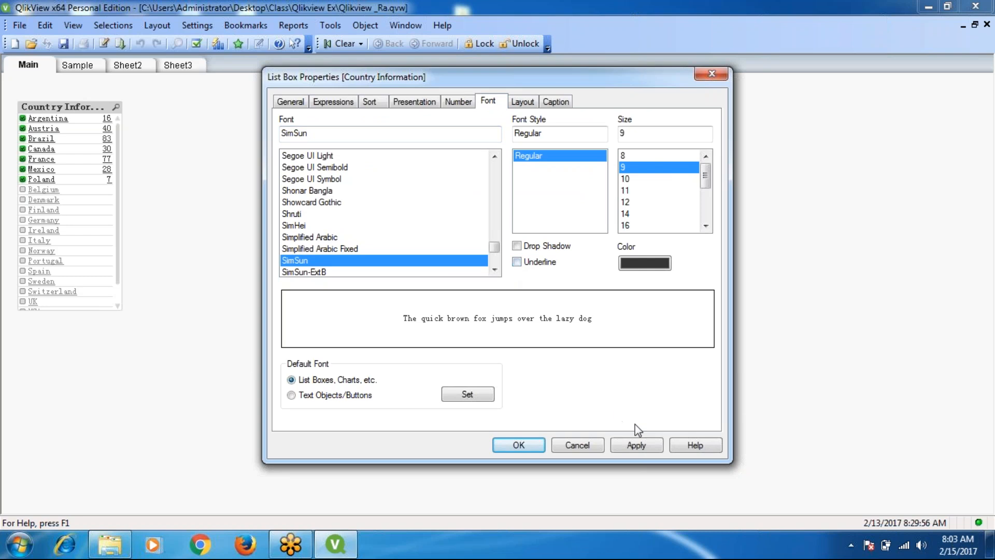
pyautogui.click(646, 450)
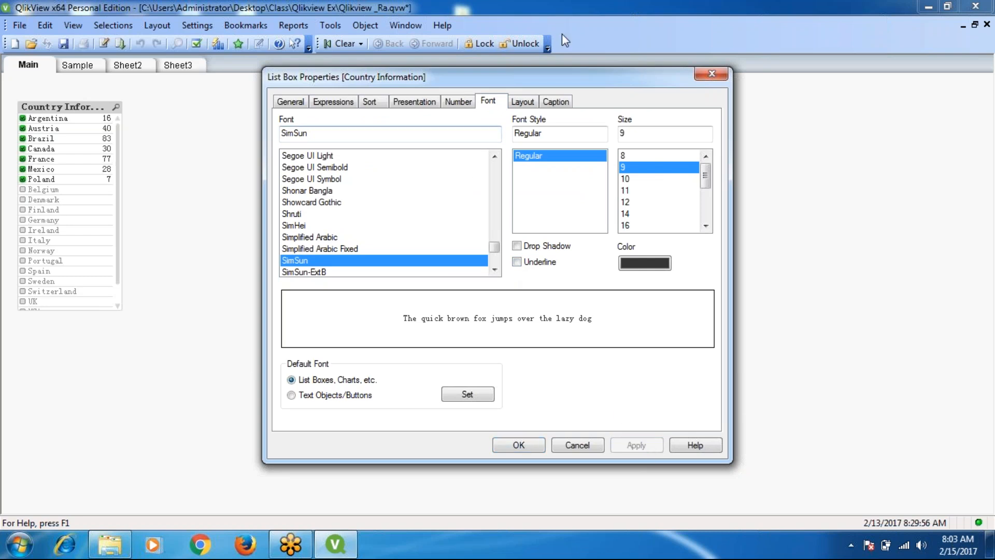
# - Try a 3 pt border on the Country Information list box, and settle on a border width of 5 pt
pyautogui.click(523, 104)
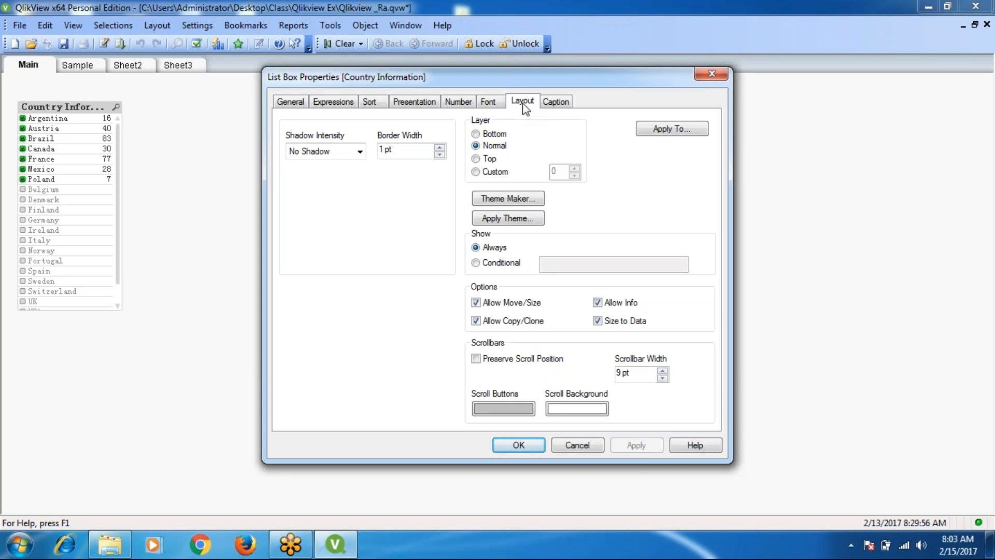
pyautogui.click(439, 148)
pyautogui.click(439, 148)
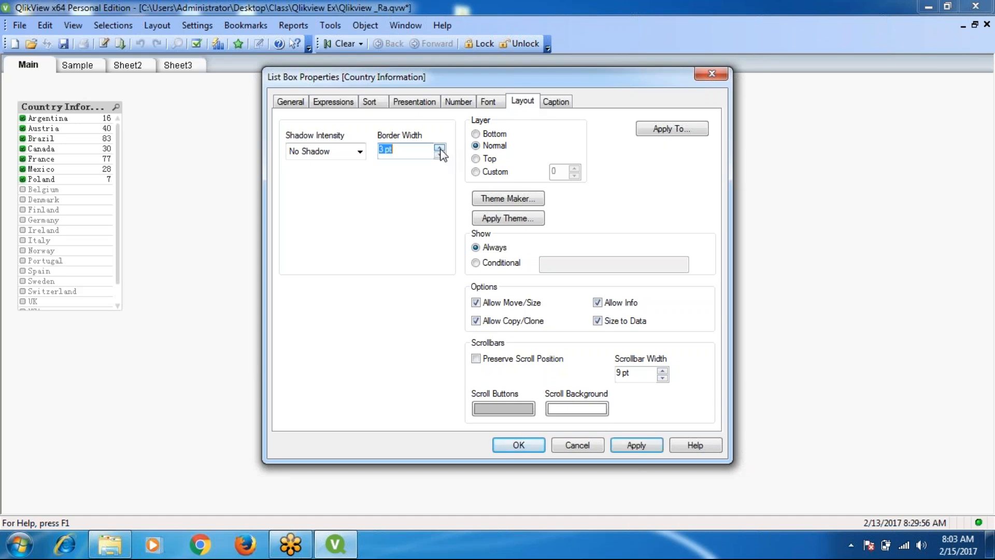
pyautogui.click(633, 446)
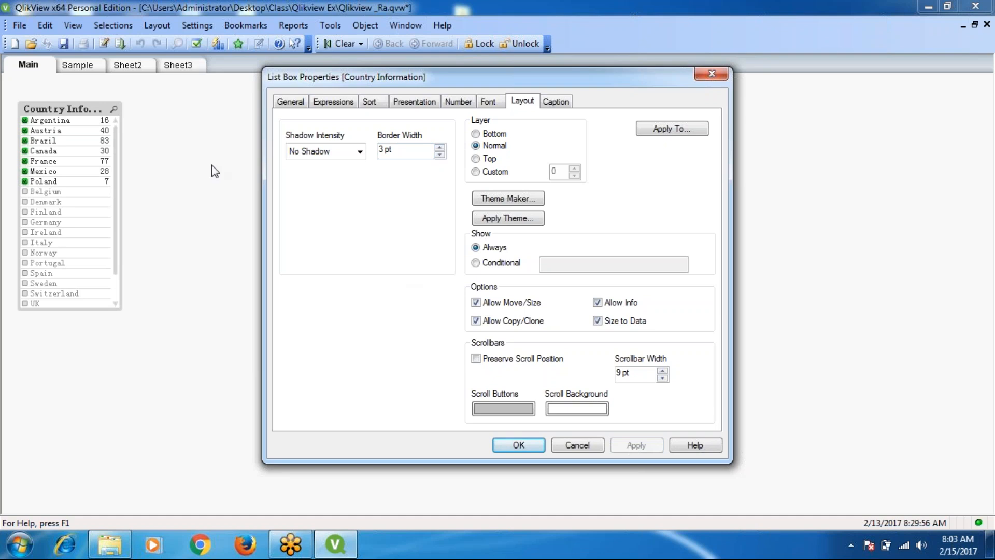
pyautogui.click(440, 148)
pyautogui.click(440, 148)
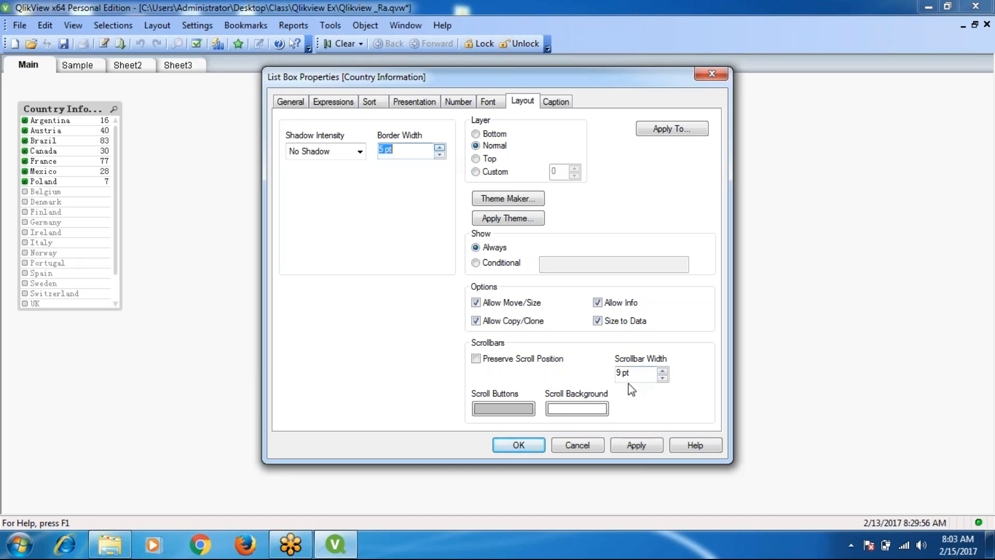
pyautogui.click(641, 449)
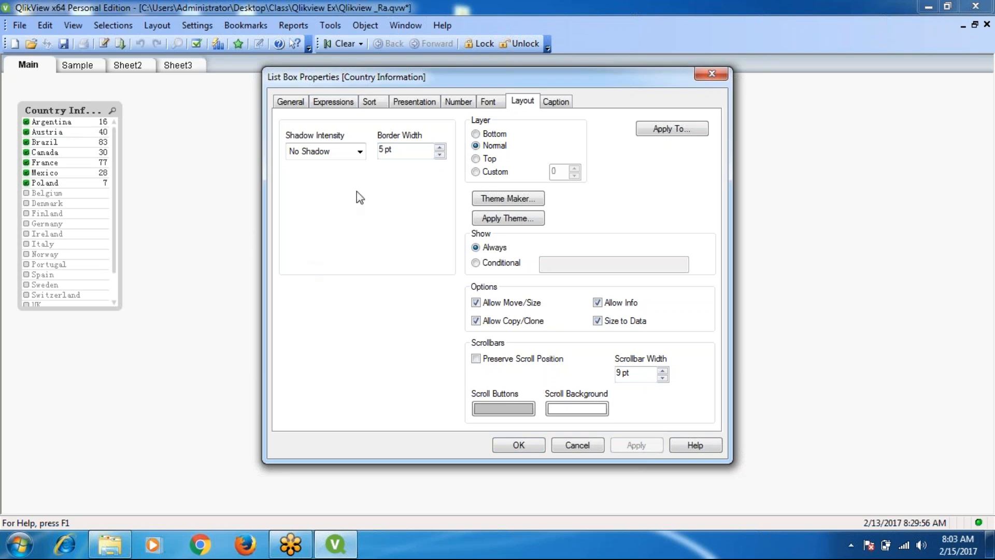
# - Set the list box's shadow intensity to Medium and apply it
pyautogui.click(360, 152)
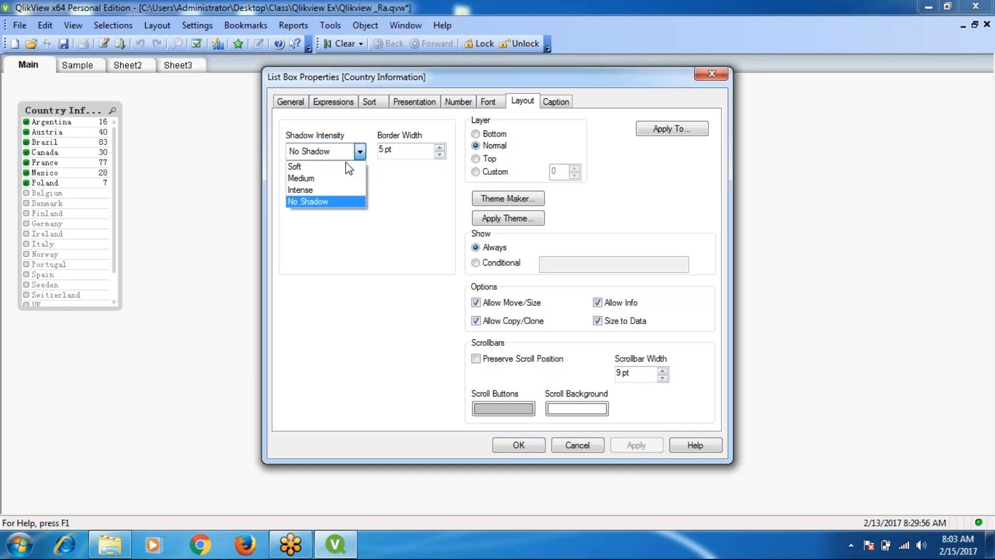
pyautogui.click(324, 180)
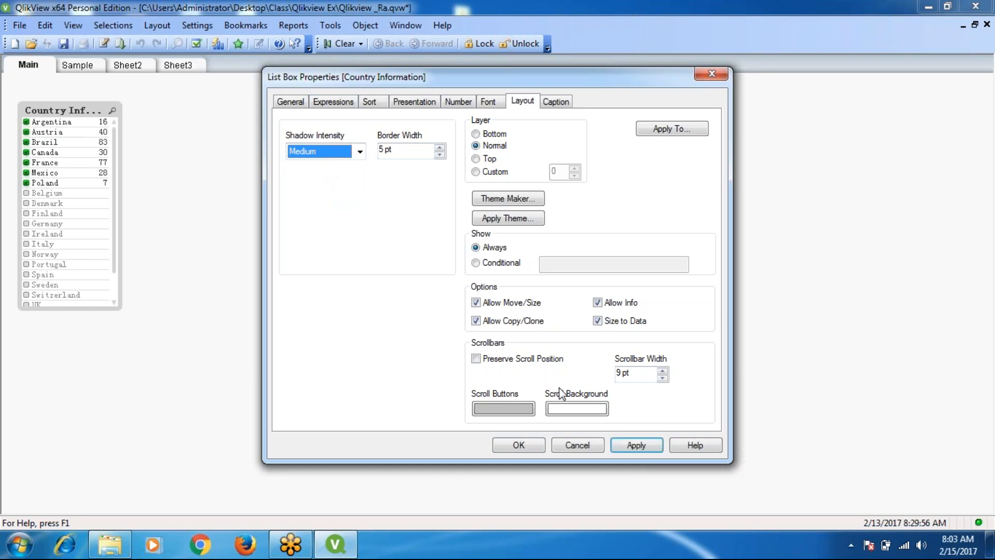
pyautogui.click(637, 446)
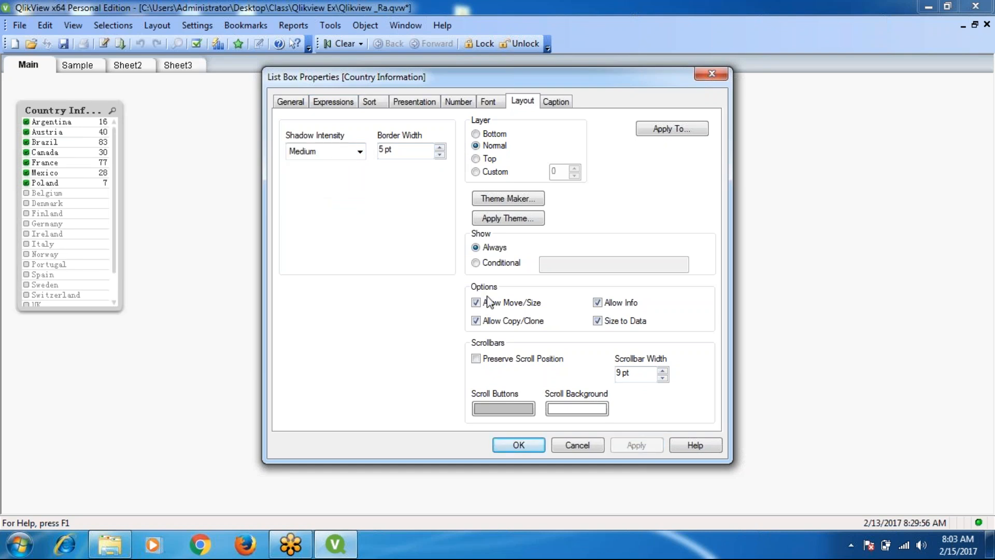
# - Try the Bottom layer for the list box, and settle on the Top layer
pyautogui.click(476, 134)
pyautogui.click(637, 446)
pyautogui.click(476, 159)
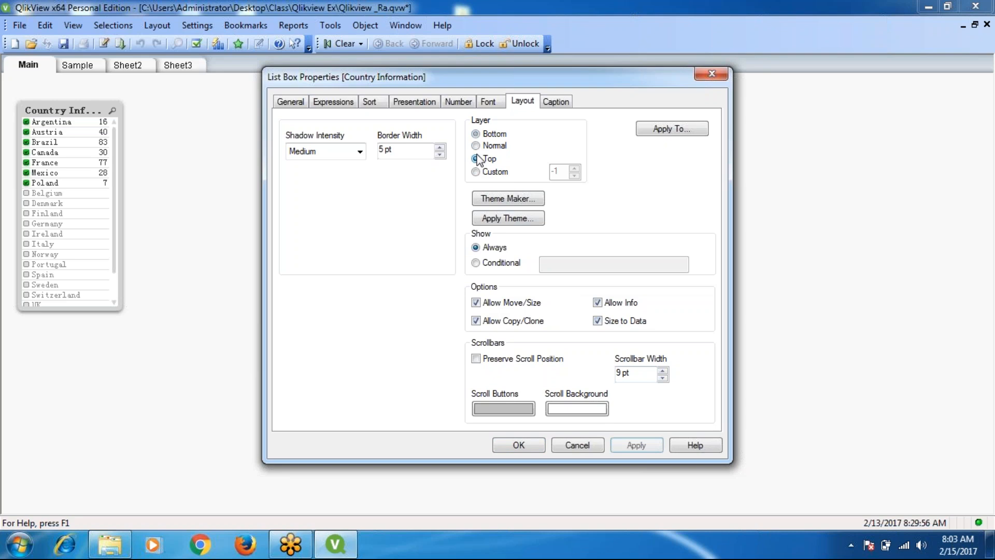
pyautogui.click(634, 445)
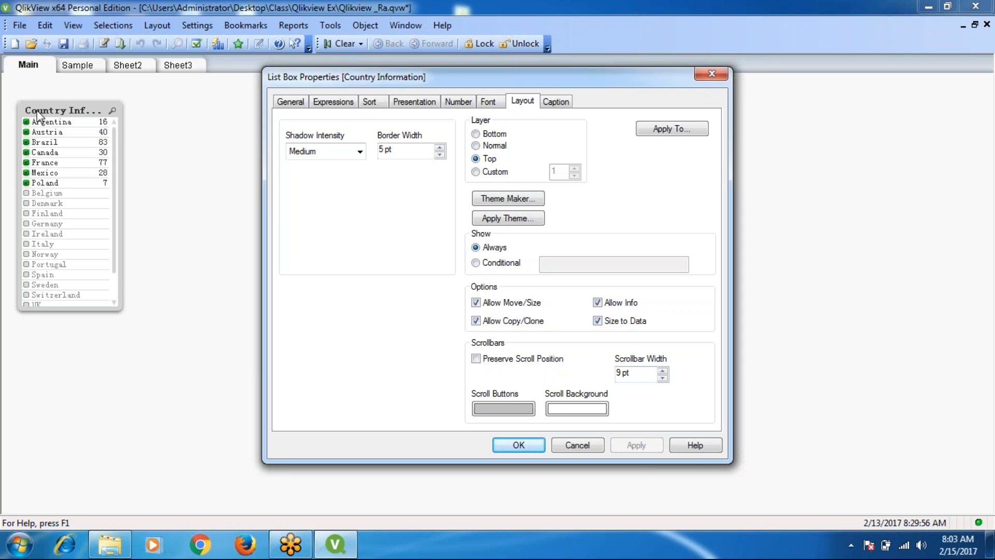
# - Make the list box's display conditional with the expression 1 and apply it
pyautogui.click(475, 262)
pyautogui.click(573, 267)
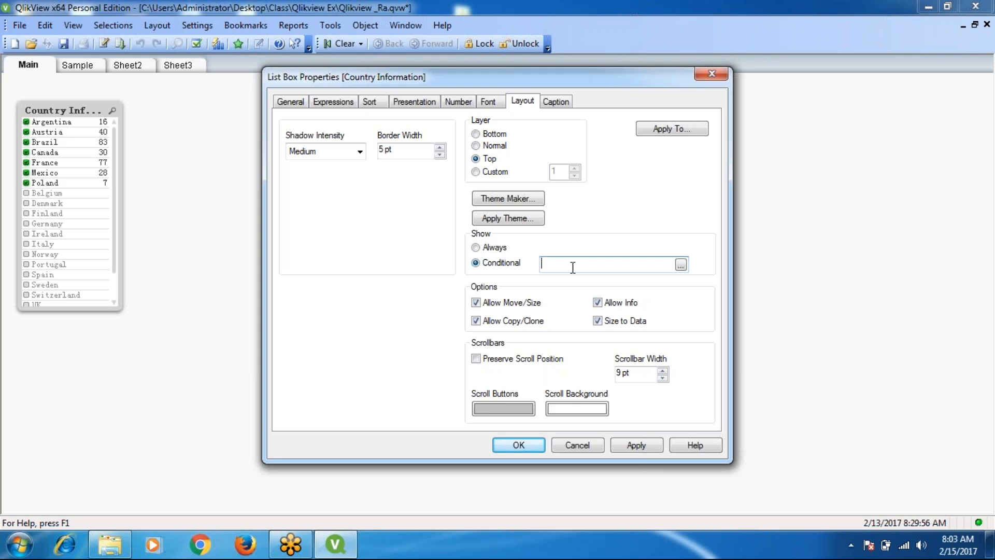
pyautogui.write('1')
pyautogui.click(634, 446)
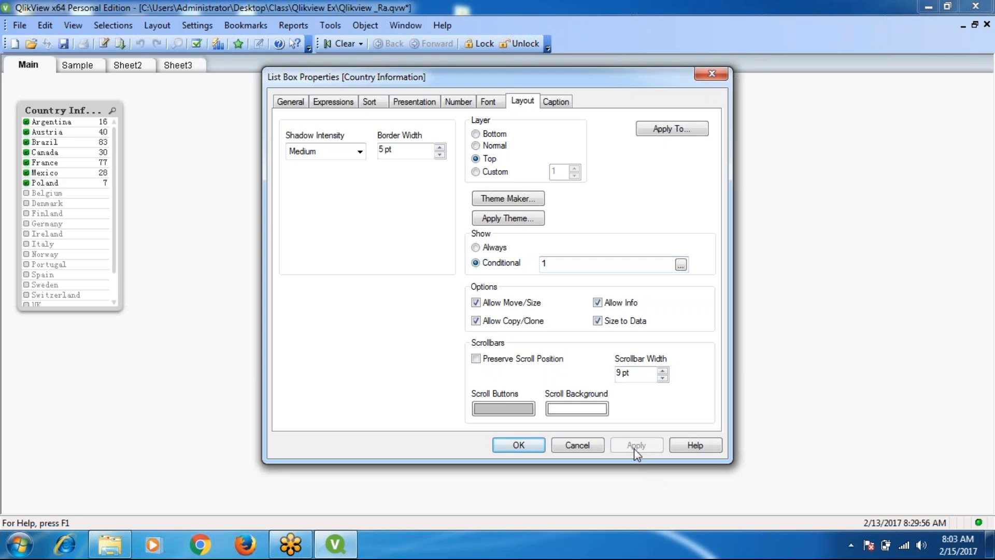
# - Change the list box's show condition to 0 and apply it
pyautogui.click(571, 263)
pyautogui.press('BackSpace')
pyautogui.write('0')
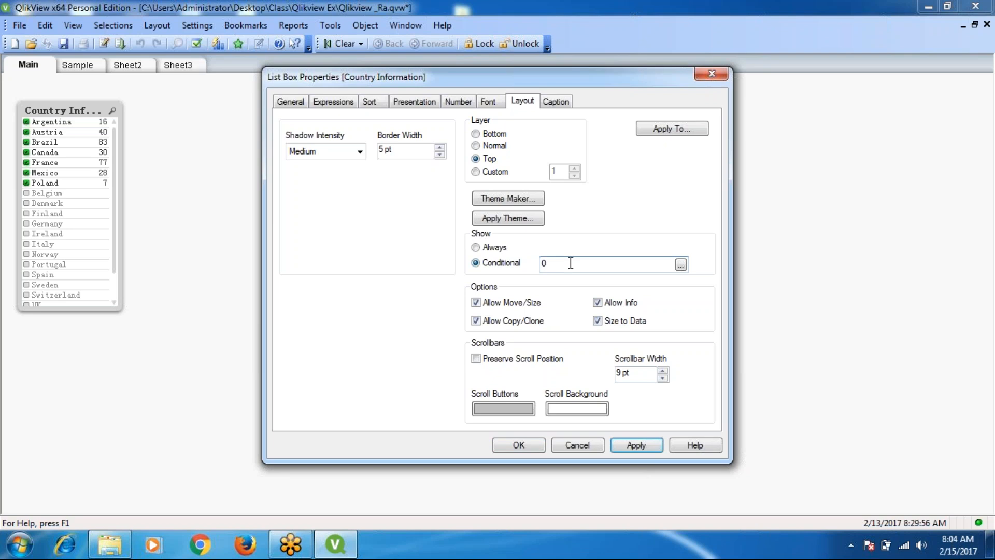
pyautogui.click(644, 449)
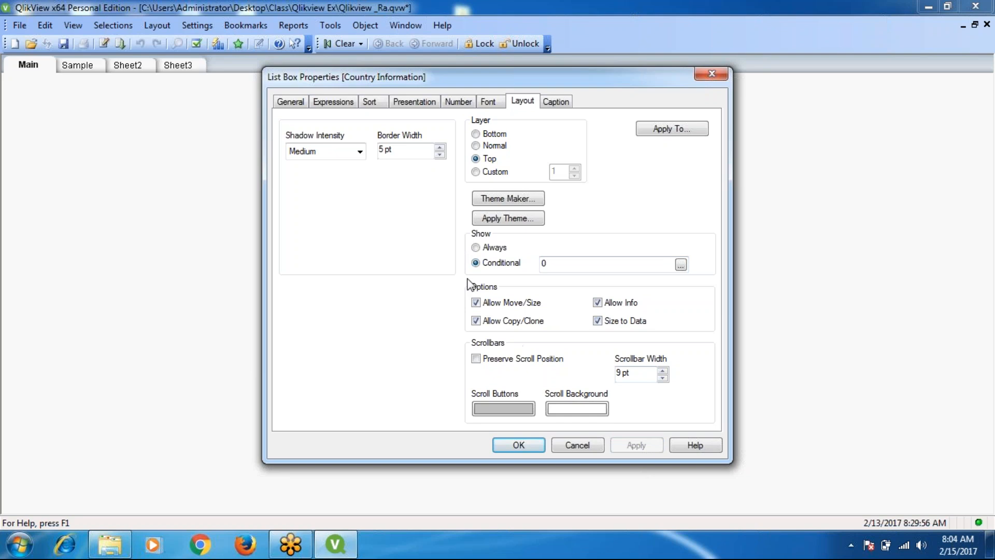
# - Toggle the display between Always and Conditional, and apply a show condition of 1
pyautogui.click(476, 247)
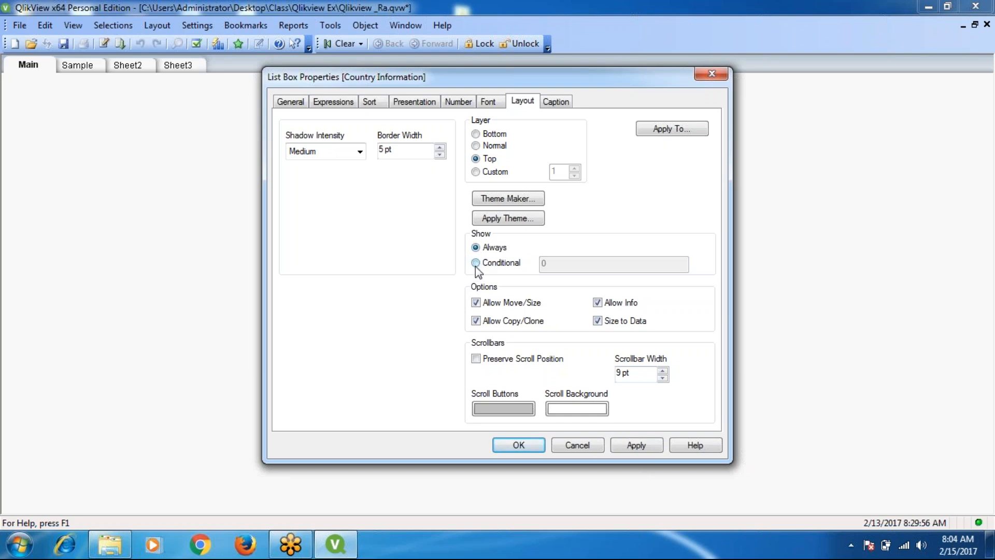
pyautogui.click(476, 263)
pyautogui.press('BackSpace')
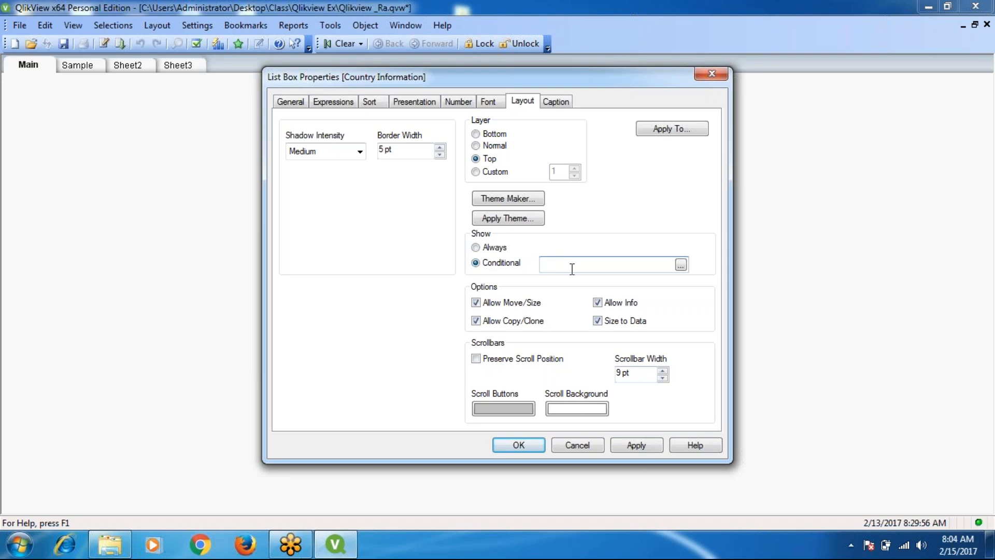
pyautogui.click(636, 445)
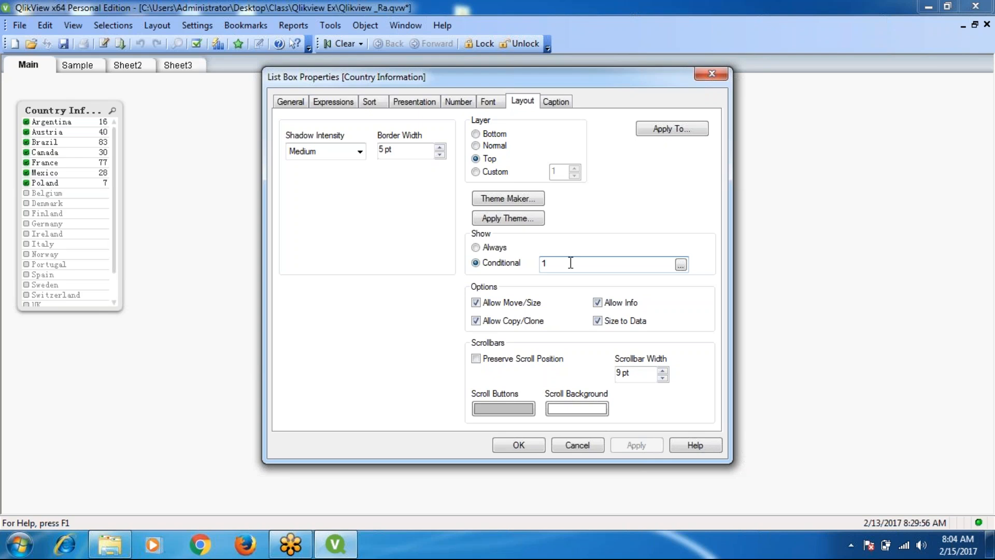
# - Hide the list box again by applying a show condition of 0
pyautogui.press('BackSpace')
pyautogui.write('0')
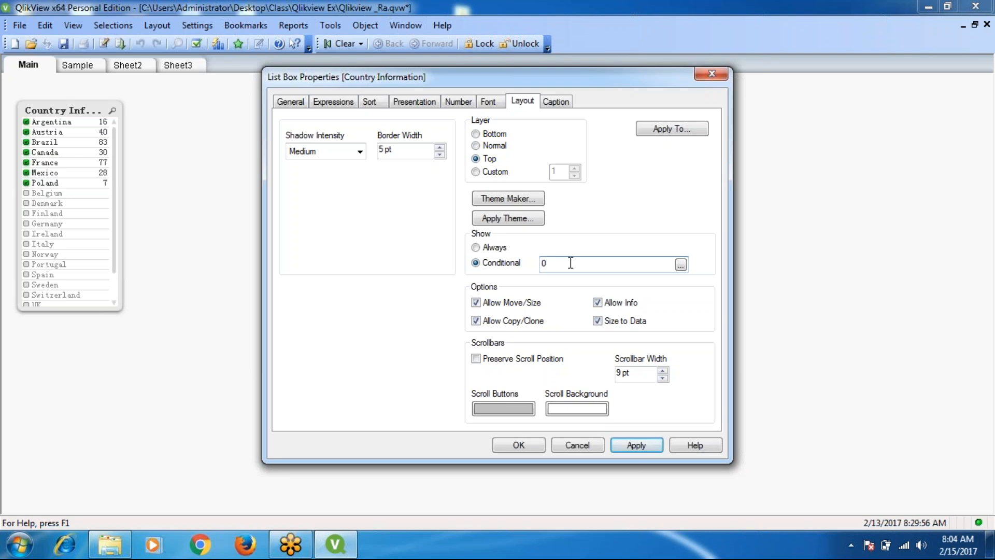
pyautogui.click(634, 447)
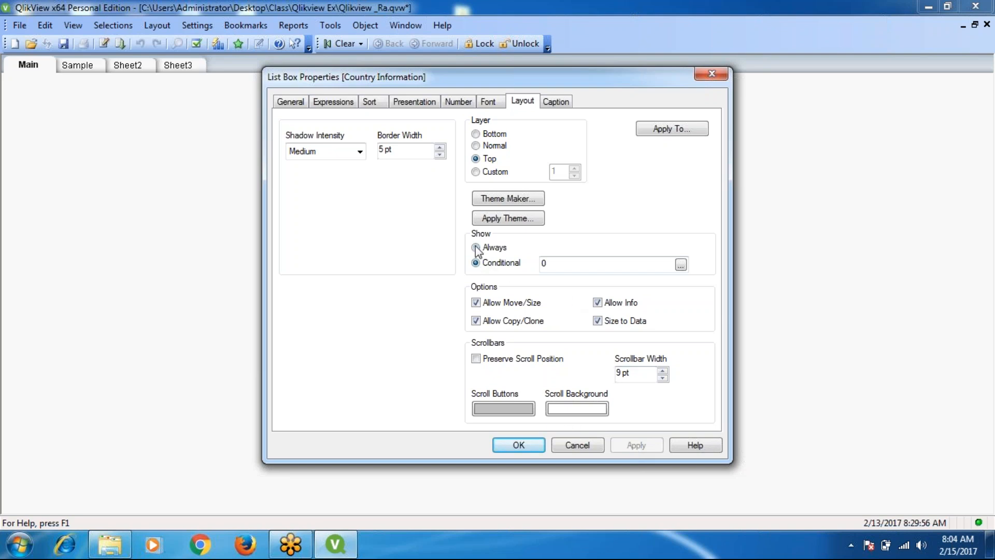
# - Set the show condition to 1, switch the list box's display to Always, and accept the properties
pyautogui.click(563, 259)
pyautogui.press('BackSpace')
pyautogui.write('1')
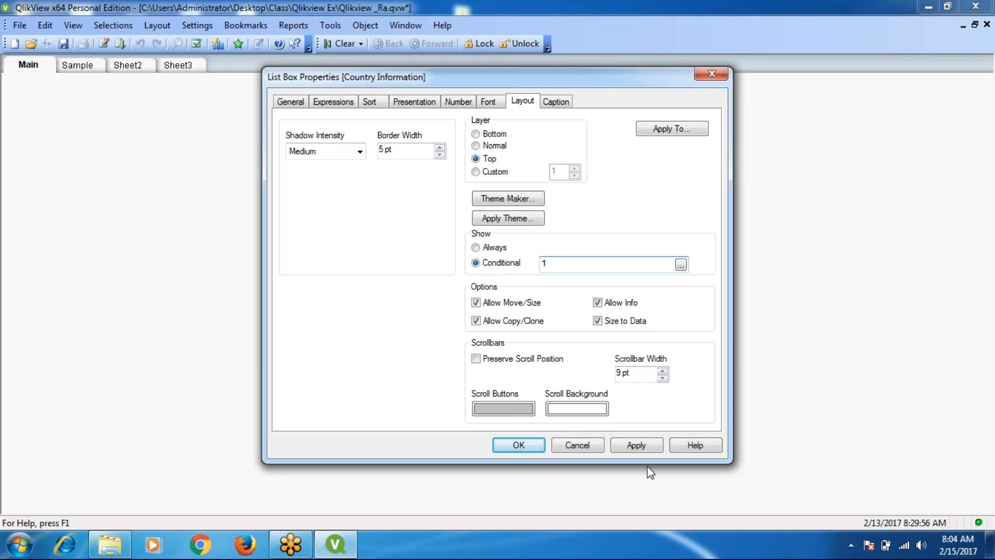
pyautogui.click(636, 447)
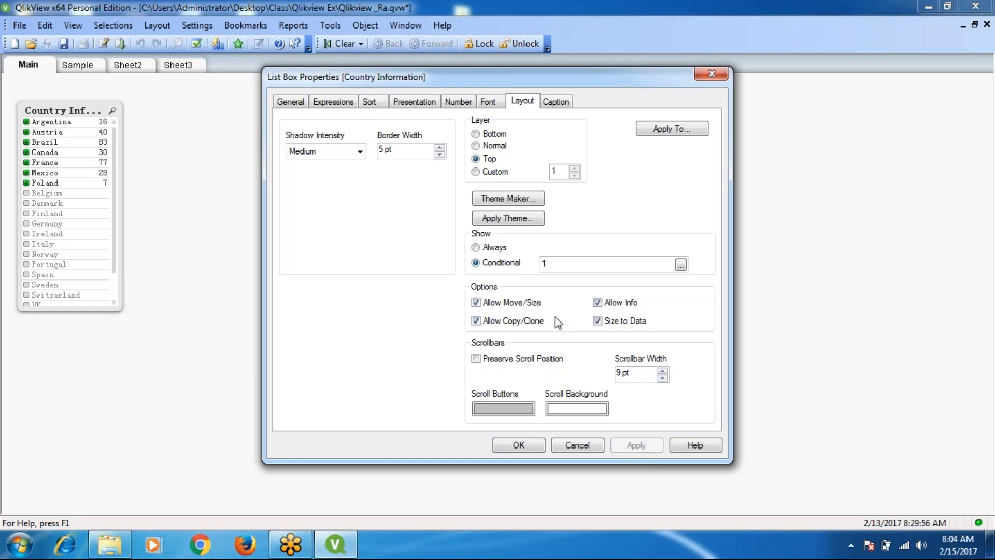
pyautogui.click(475, 248)
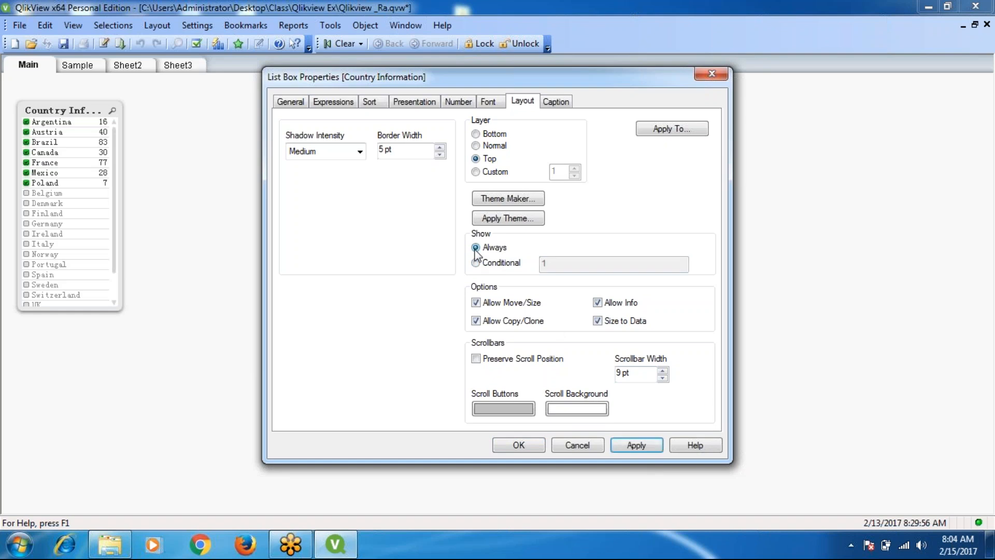
pyautogui.click(637, 449)
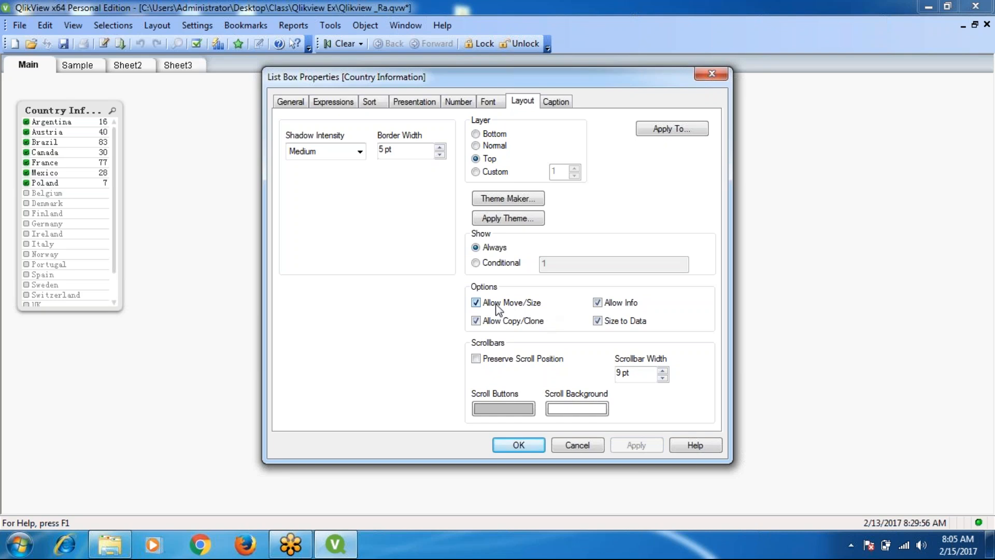
pyautogui.click(518, 446)
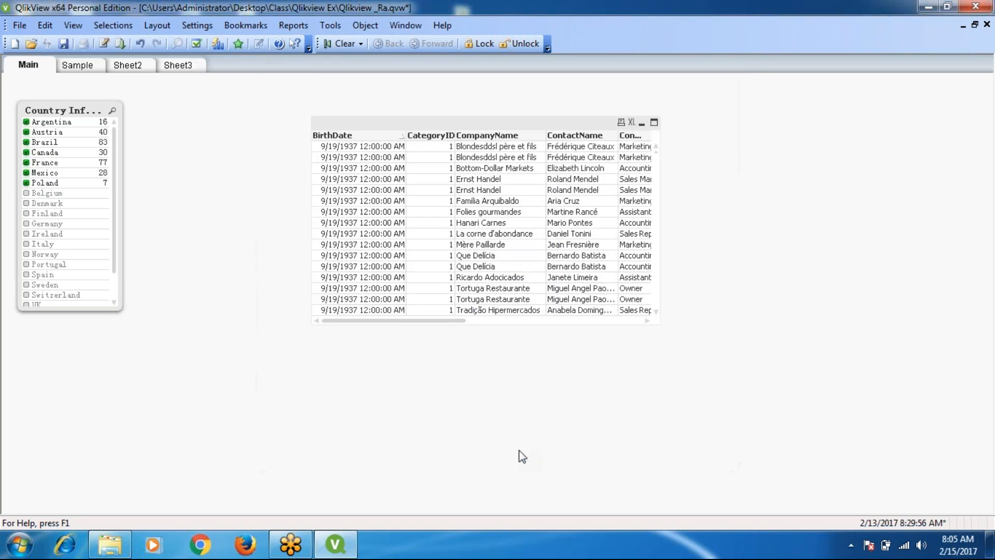
# - Move the Country Information list box slightly up on the sheet, and disable its Allow Move/Size option
pyautogui.moveTo(57, 106)
pyautogui.mouseDown()
pyautogui.moveTo(279, 207)
pyautogui.moveTo(406, 346)
pyautogui.moveTo(793, 213)
pyautogui.moveTo(426, 128)
pyautogui.moveTo(650, 223)
pyautogui.moveTo(791, 98)
pyautogui.moveTo(897, 136)
pyautogui.moveTo(881, 141)
pyautogui.moveTo(890, 155)
pyautogui.moveTo(534, 221)
pyautogui.moveTo(166, 196)
pyautogui.moveTo(54, 89)
pyautogui.moveTo(57, 99)
pyautogui.mouseUp()
pyautogui.rightClick(64, 95)
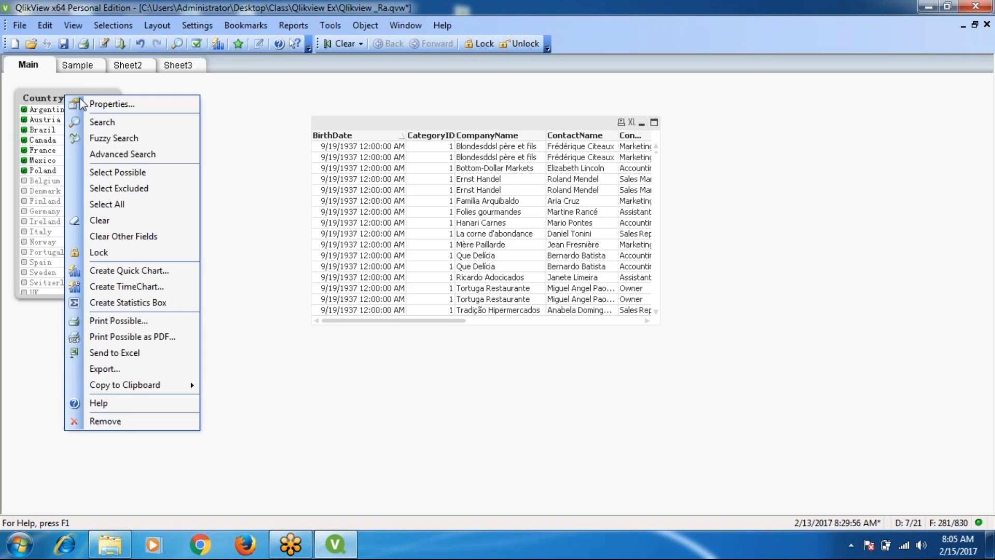
pyautogui.click(115, 107)
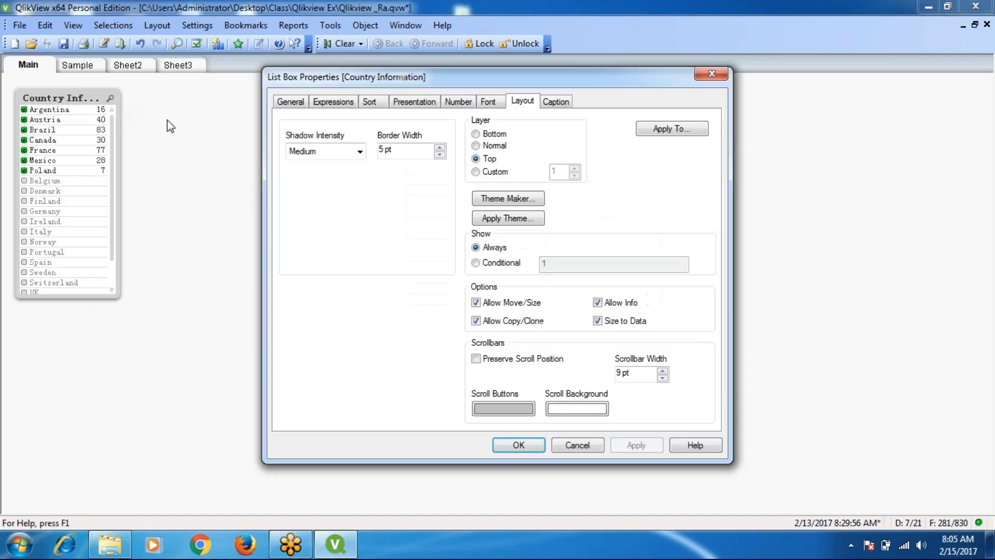
pyautogui.click(476, 302)
pyautogui.click(658, 447)
pyautogui.click(517, 445)
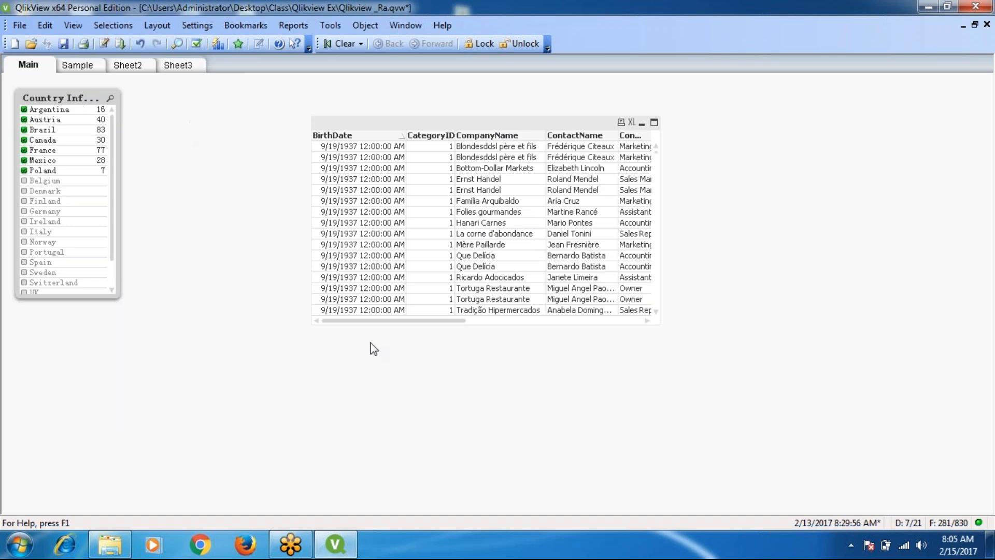
# - Disable the Allow Info option in the Country Information list box's layout properties, and accept the change
pyautogui.rightClick(64, 99)
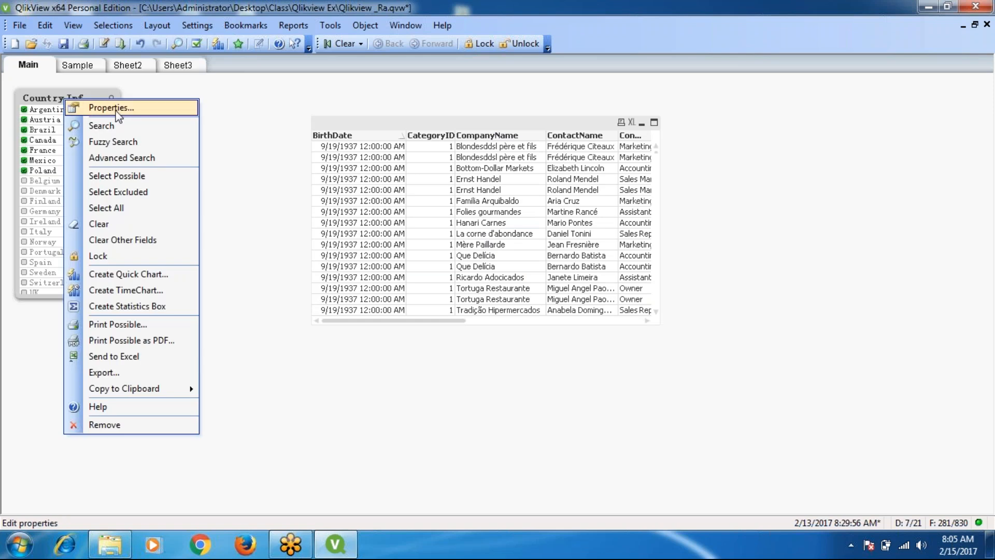
pyautogui.click(116, 108)
pyautogui.click(476, 303)
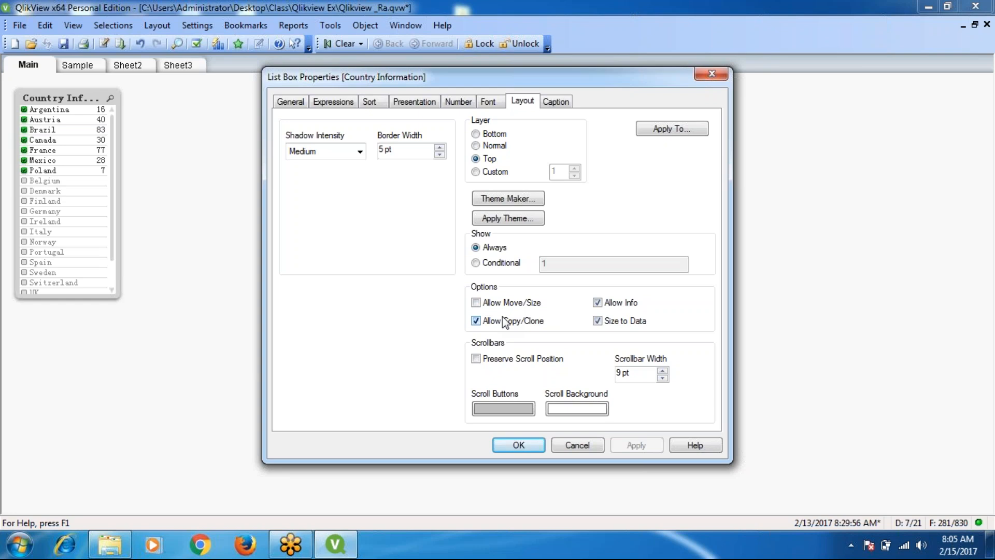
pyautogui.click(599, 303)
pyautogui.click(641, 447)
pyautogui.click(518, 445)
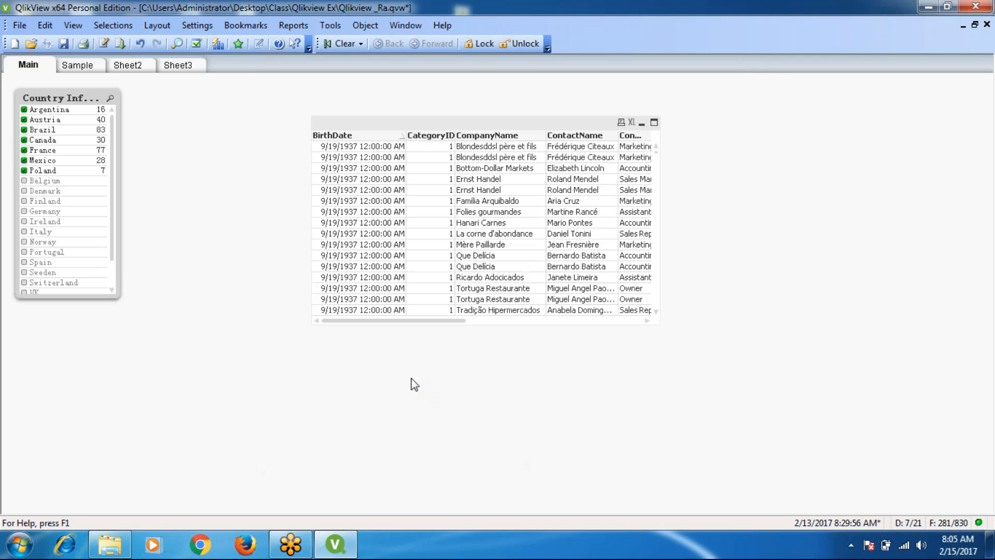
pyautogui.rightClick(79, 80)
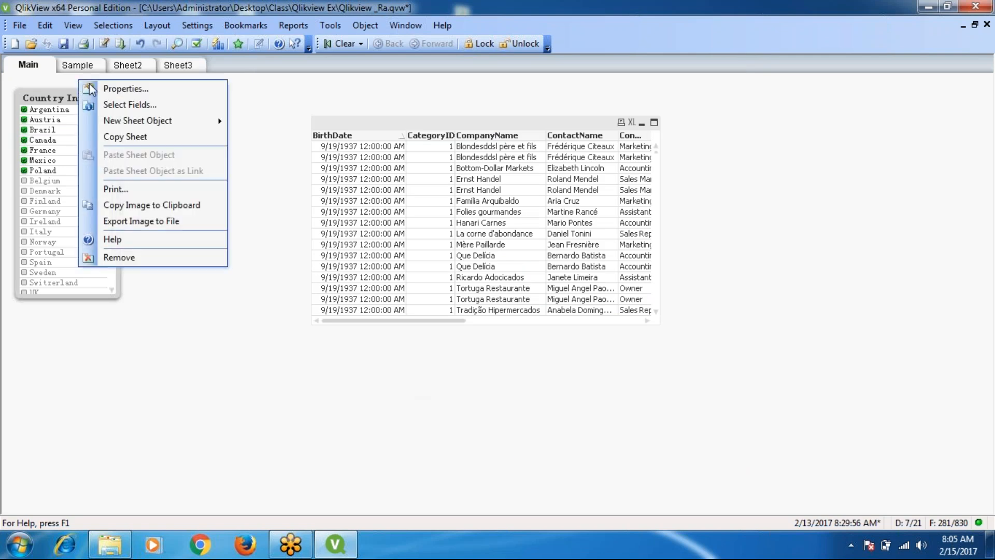
pyautogui.click(92, 90)
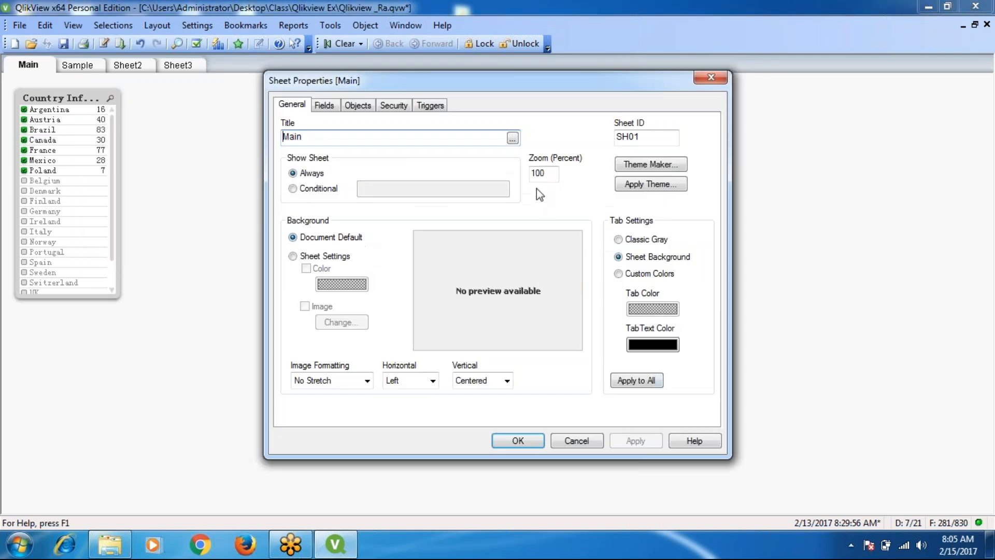
pyautogui.click(711, 78)
# - Enable Allow Move/Size for the Country Information list box and accept the properties
pyautogui.rightClick(93, 94)
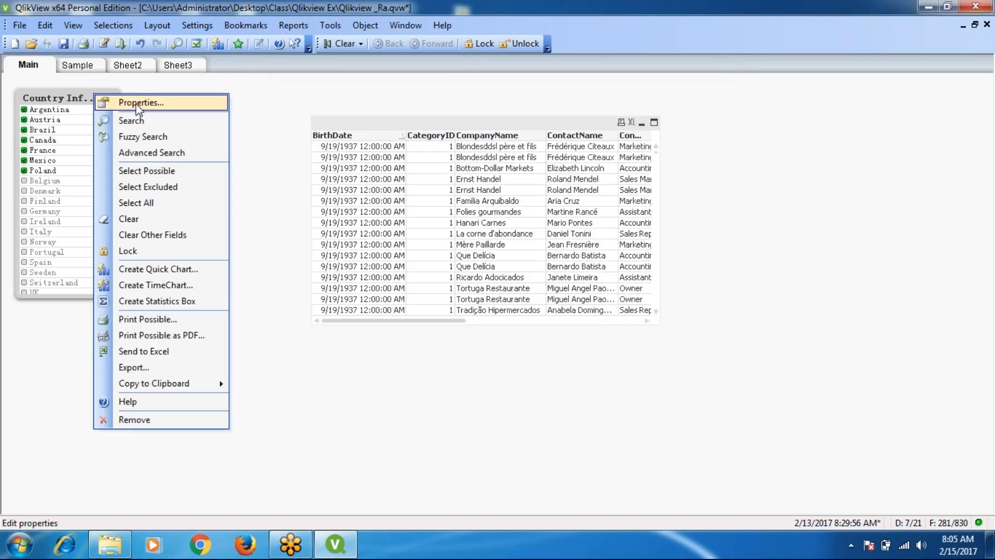
pyautogui.click(138, 106)
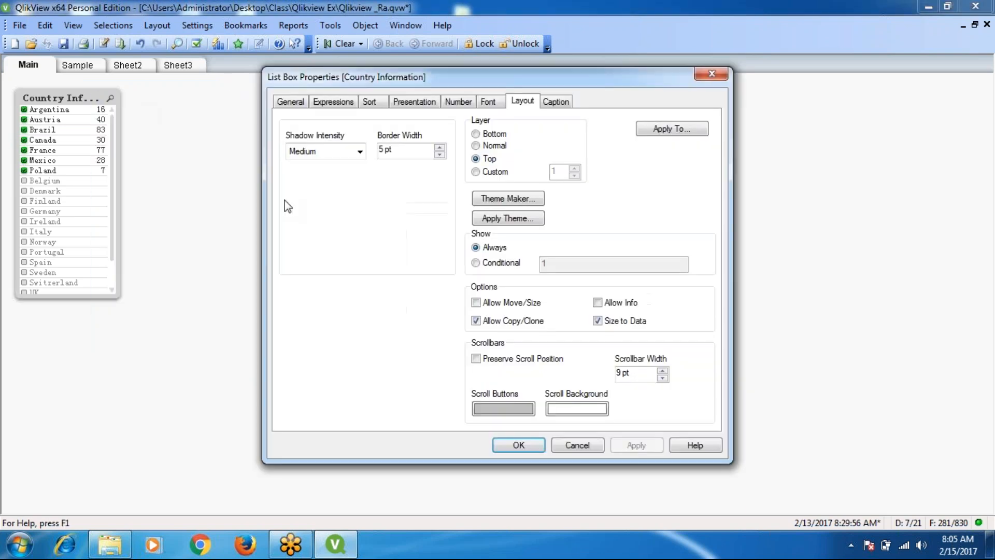
pyautogui.click(476, 304)
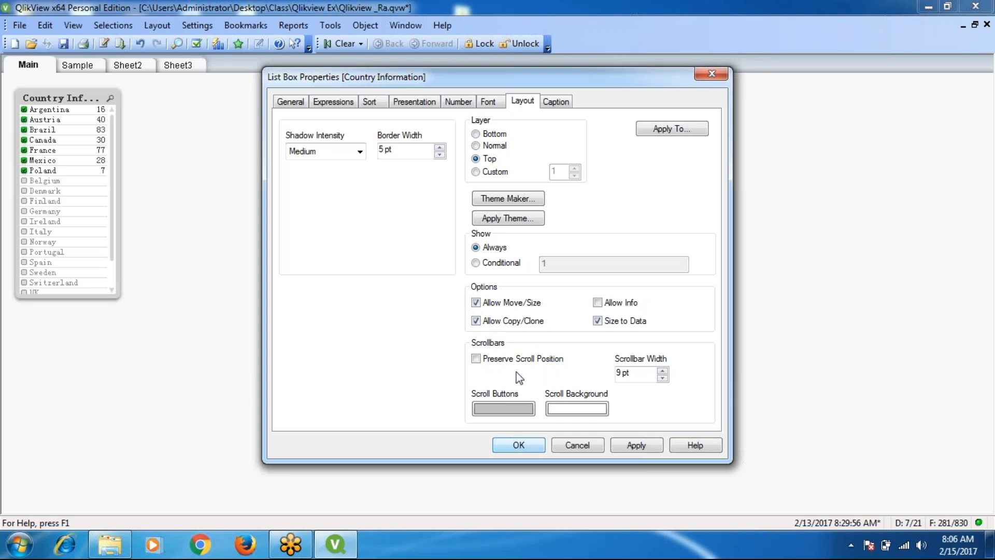
pyautogui.click(523, 446)
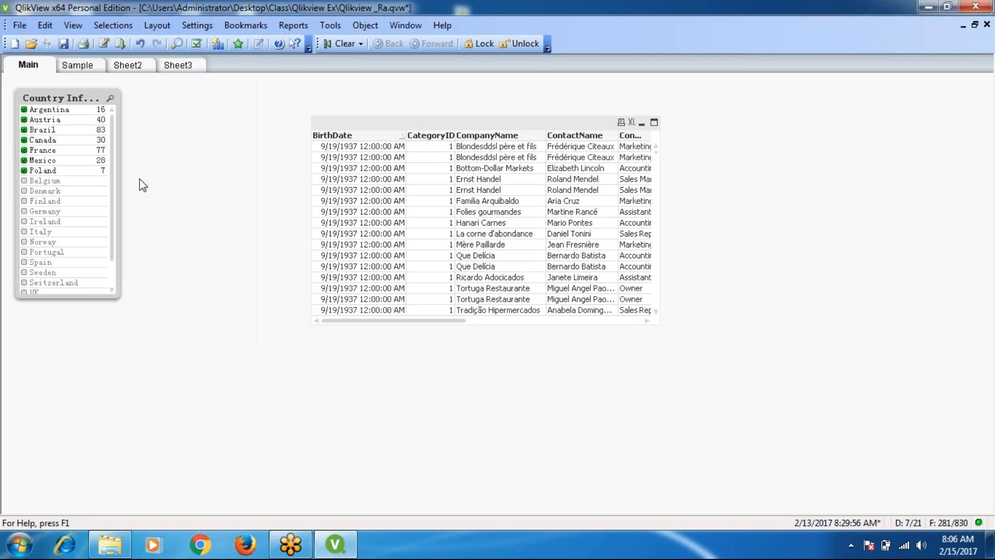
# - Duplicate the Country Information list box on the Main sheet as an object, and place the copy between the original and the table
pyautogui.rightClick(86, 98)
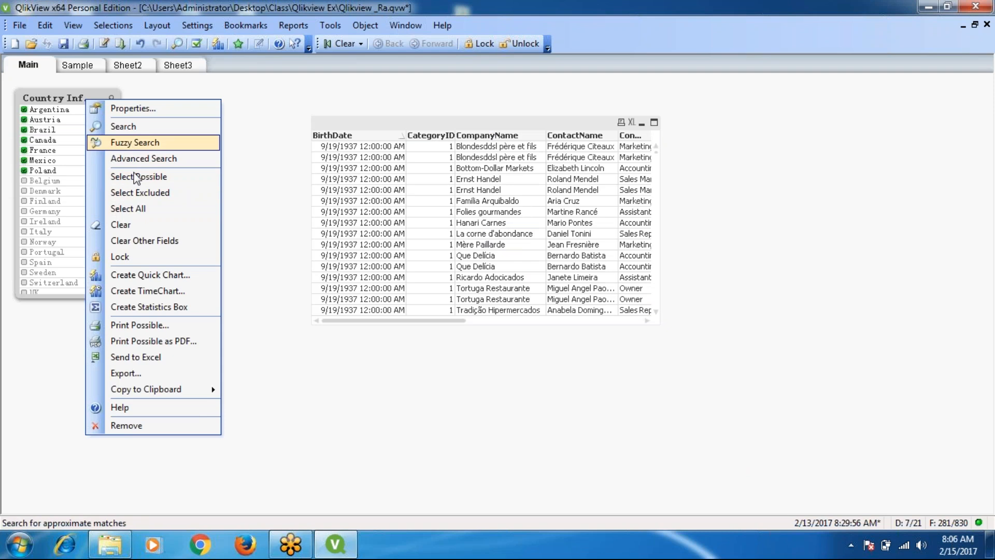
pyautogui.moveTo(178, 388)
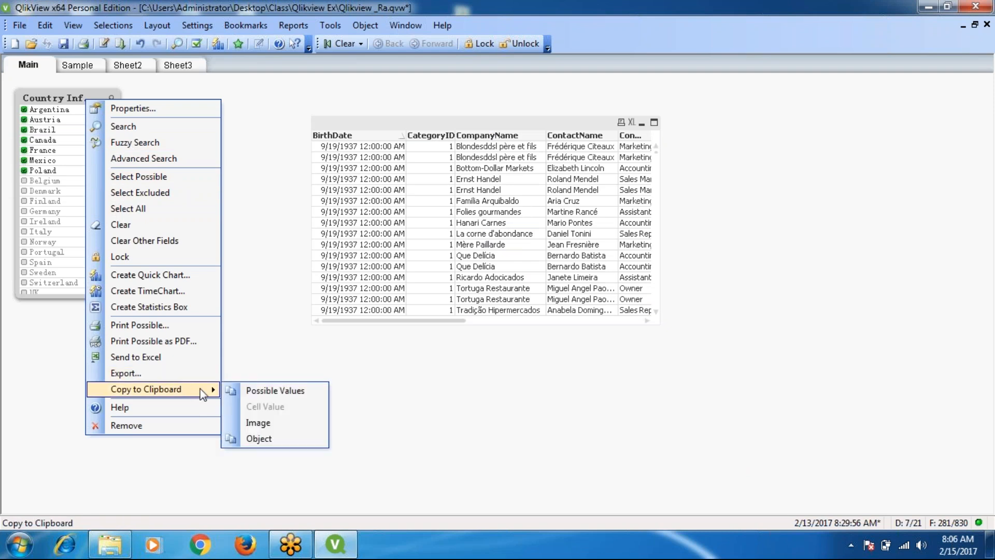
pyautogui.click(262, 440)
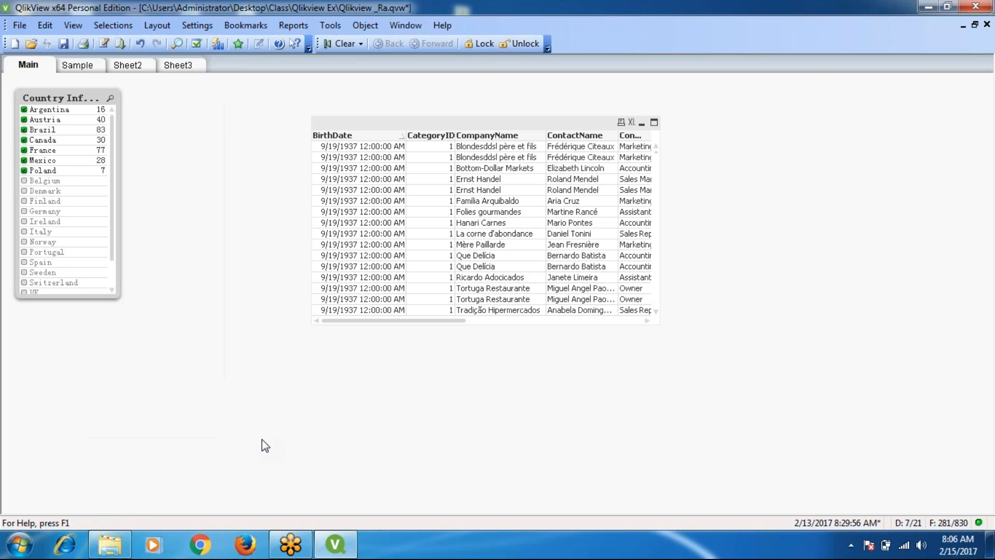
pyautogui.rightClick(198, 106)
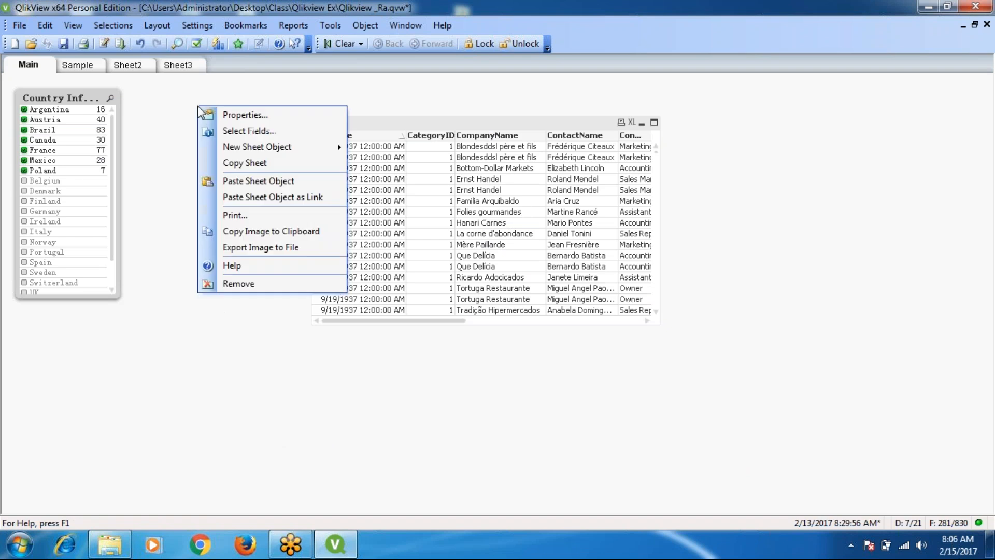
pyautogui.click(277, 182)
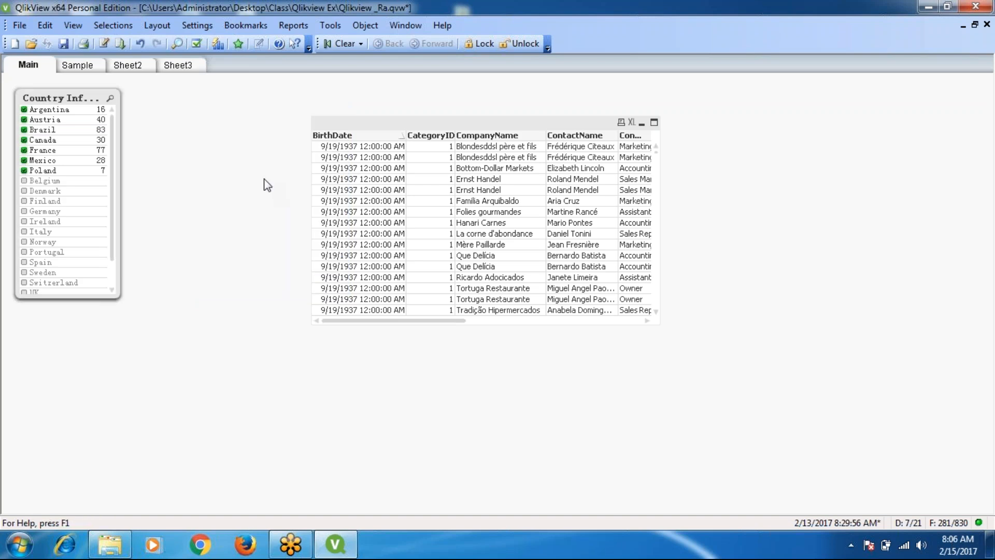
pyautogui.moveTo(95, 98); pyautogui.dragTo(247, 122)
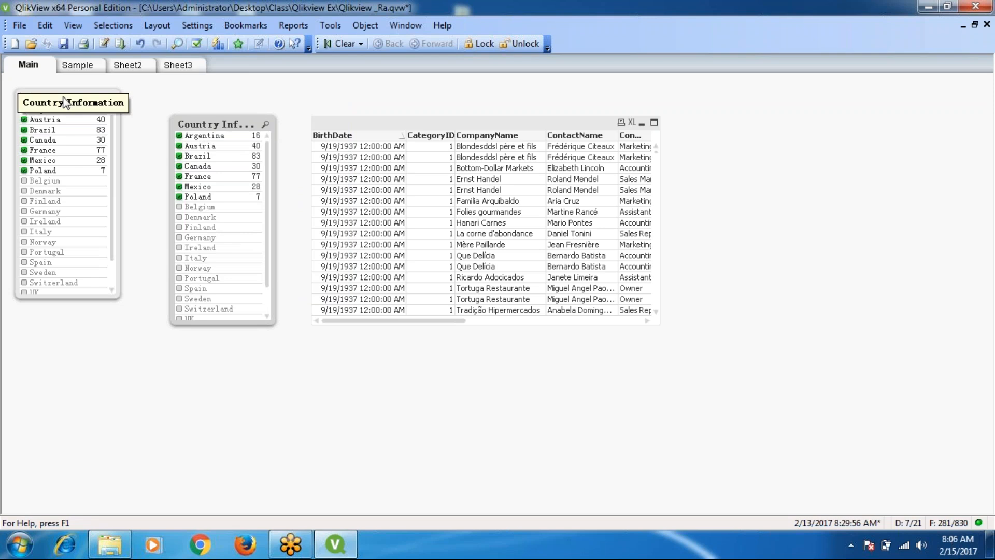
# - Inspect the copied list box's general properties, and view the Sample sheet before returning to Main
pyautogui.rightClick(217, 126)
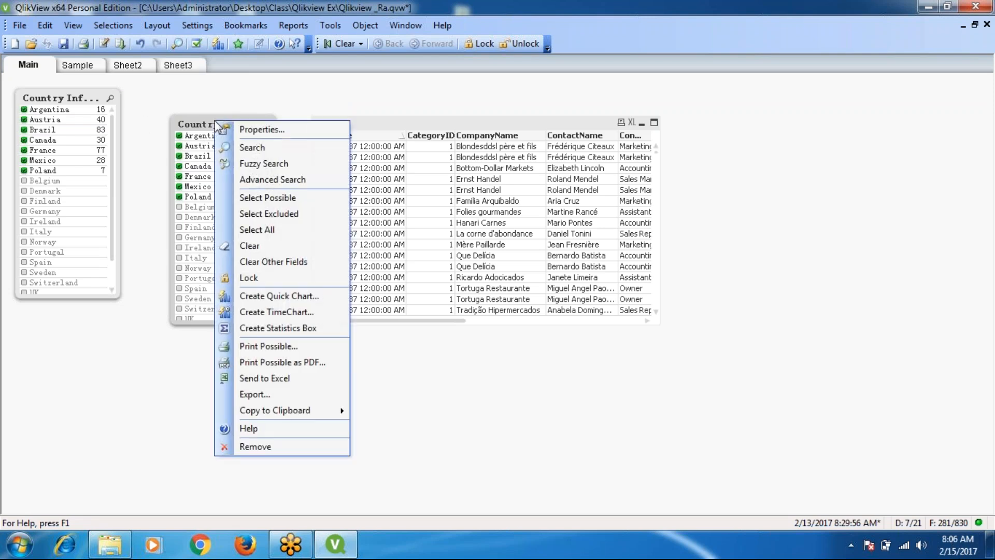
pyautogui.click(251, 130)
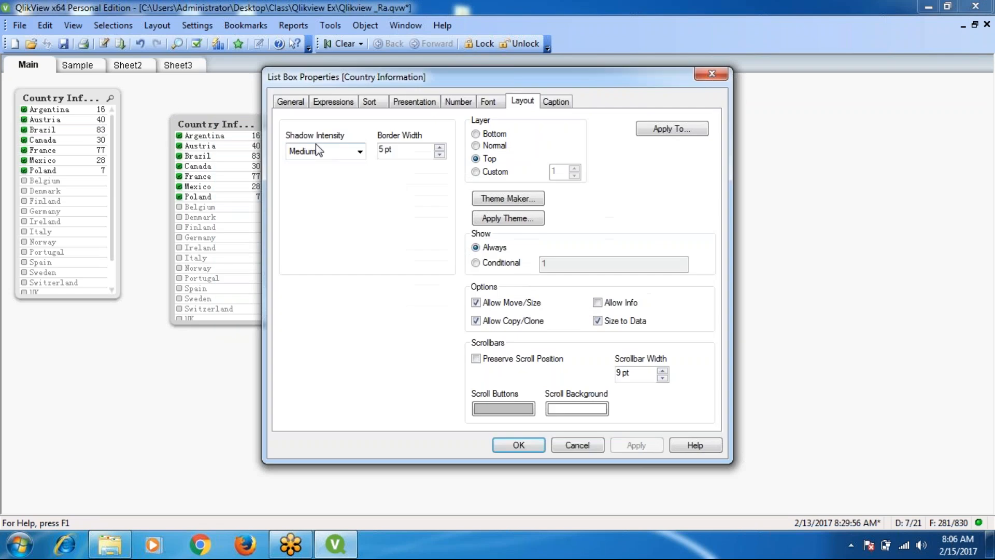
pyautogui.click(291, 101)
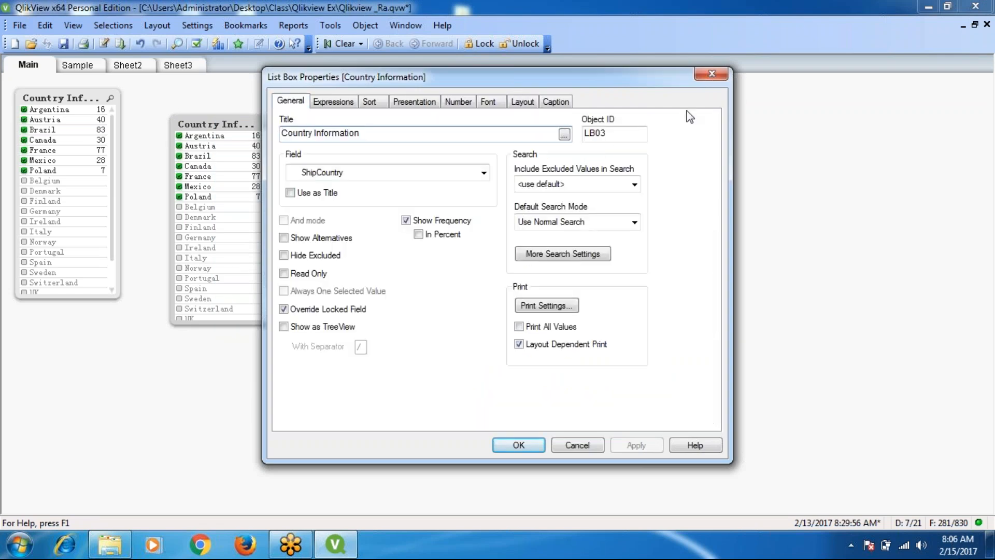
pyautogui.click(717, 74)
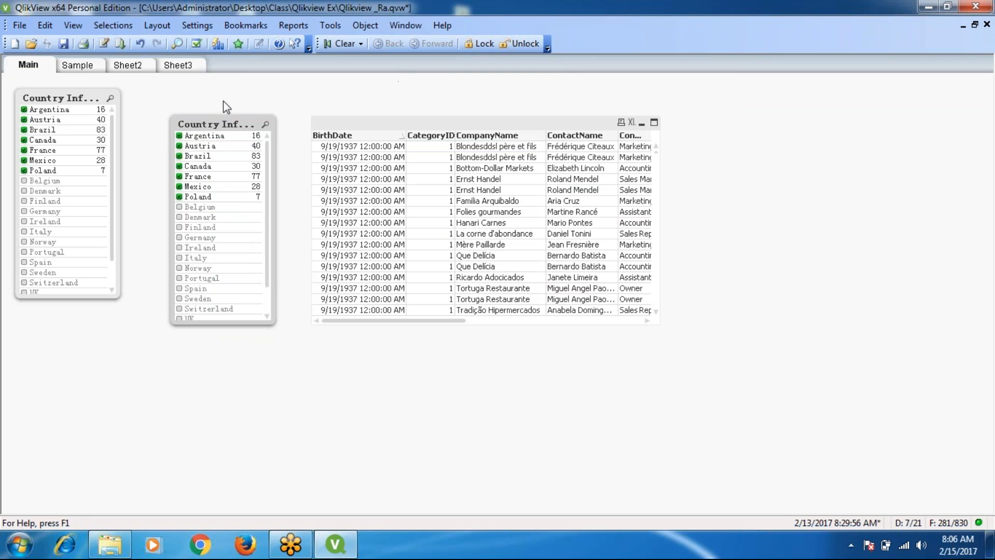
pyautogui.click(88, 68)
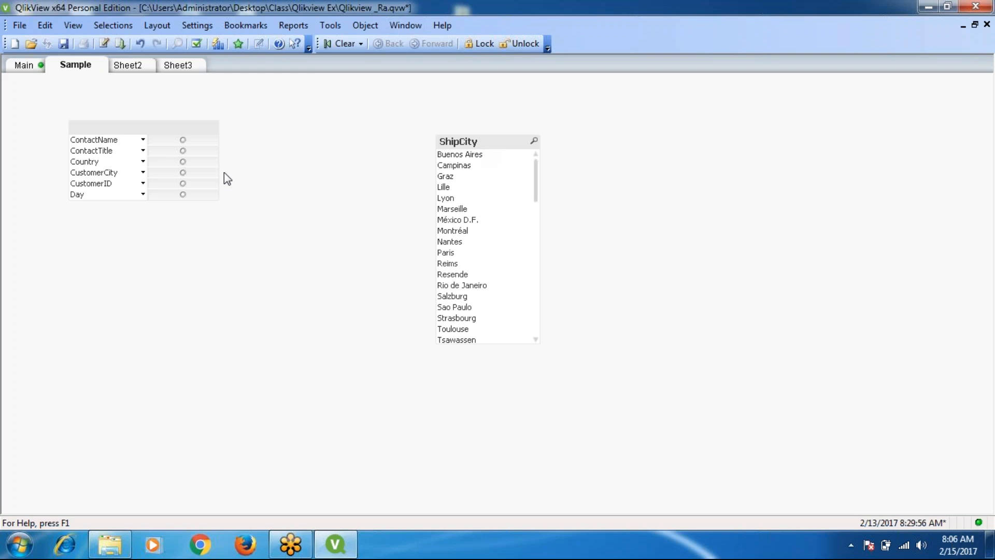
pyautogui.click(21, 67)
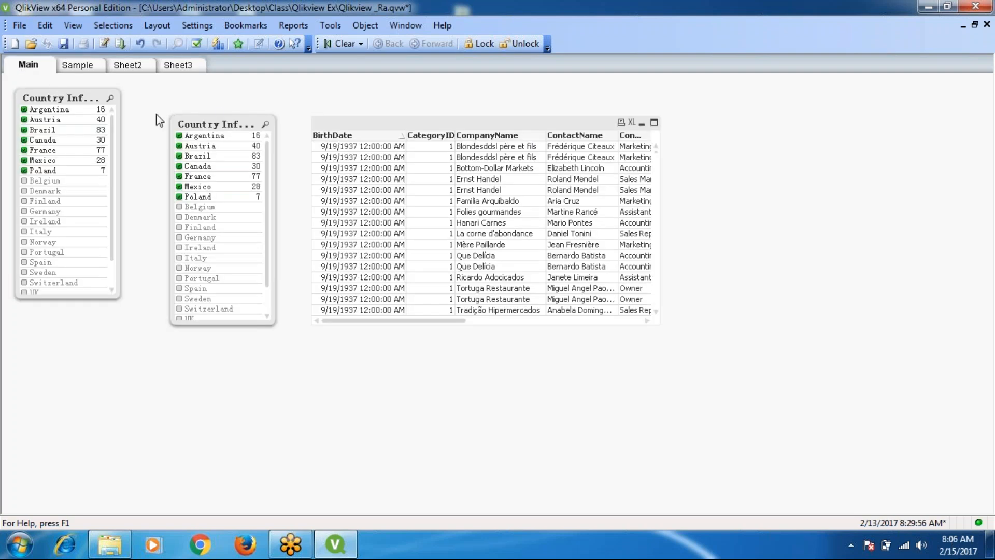
# - Disable Allow Copy/Clone for the original Country Information list box and accept the properties
pyautogui.rightClick(74, 97)
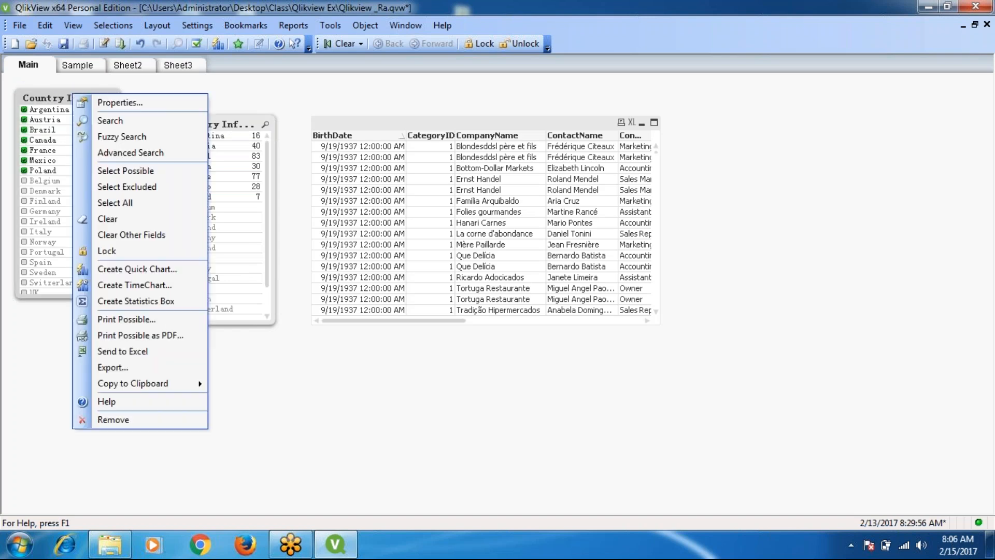
pyautogui.click(104, 101)
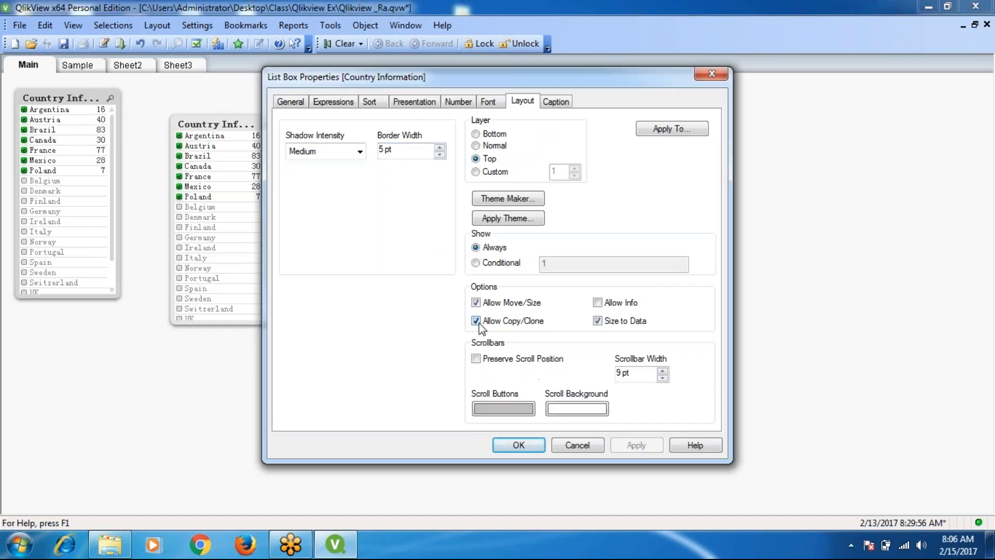
pyautogui.click(479, 322)
pyautogui.click(520, 446)
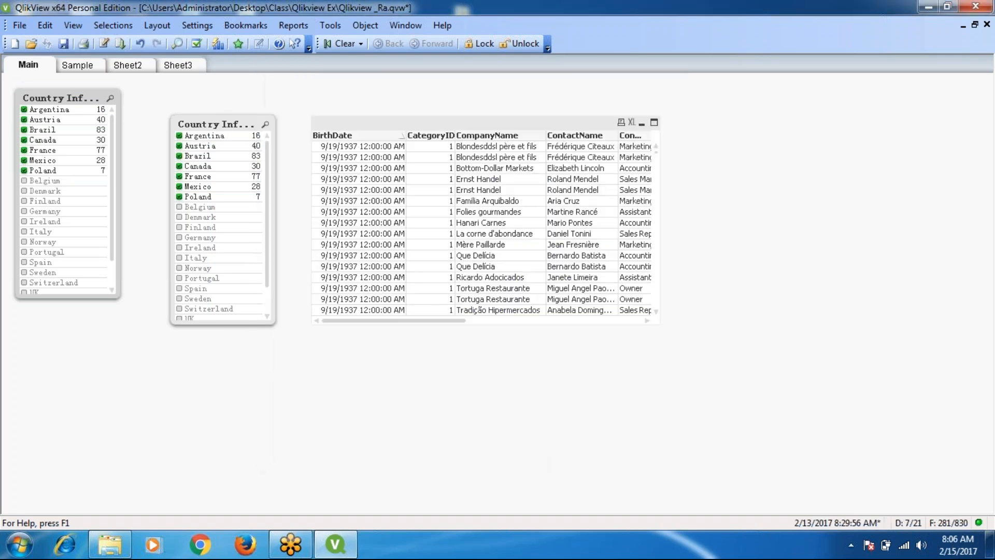
# - Check which clipboard copy options the original list box offers
pyautogui.rightClick(76, 98)
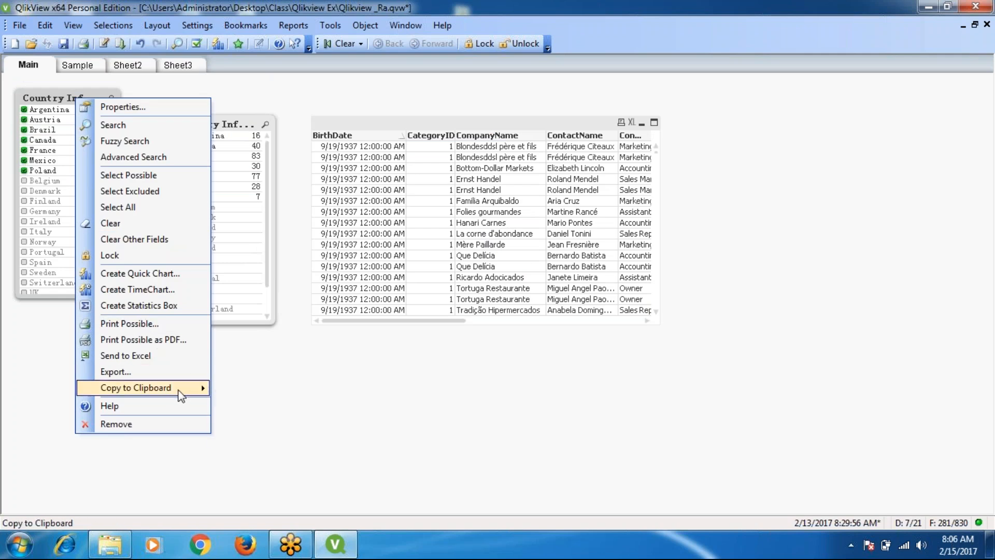
pyautogui.moveTo(192, 388)
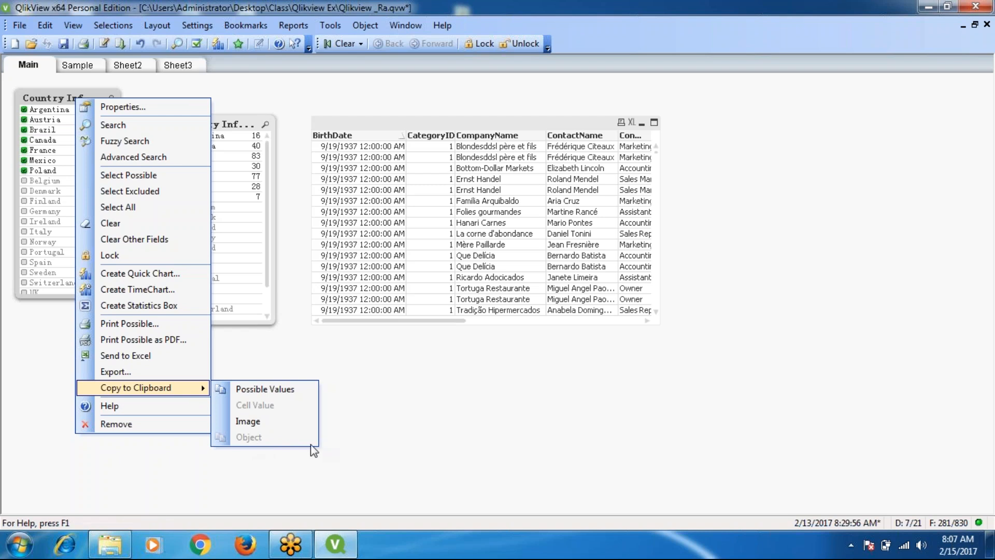
pyautogui.click(365, 424)
# - Enable Allow Copy/Clone and disable Size to Data for the original list box, and apply the changes
pyautogui.rightClick(87, 100)
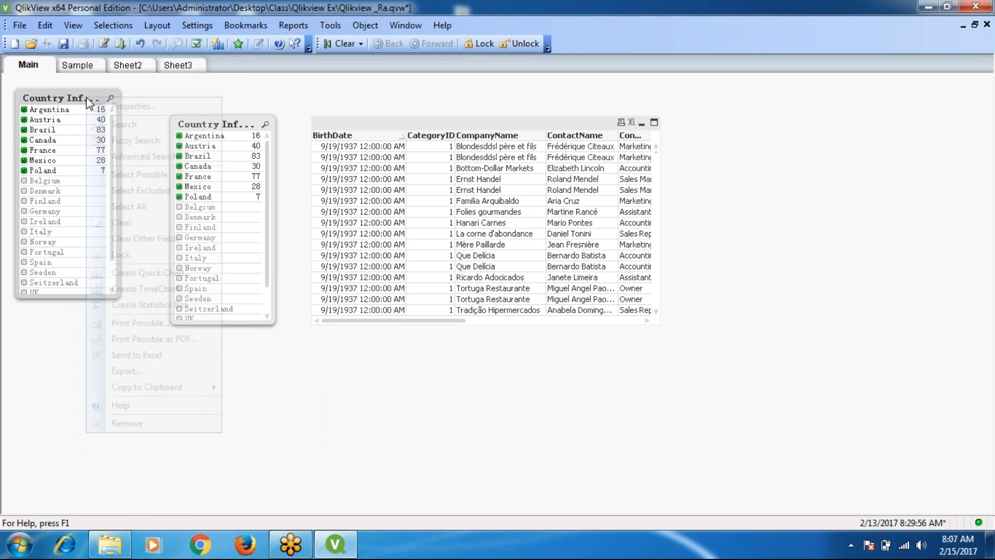
pyautogui.click(130, 106)
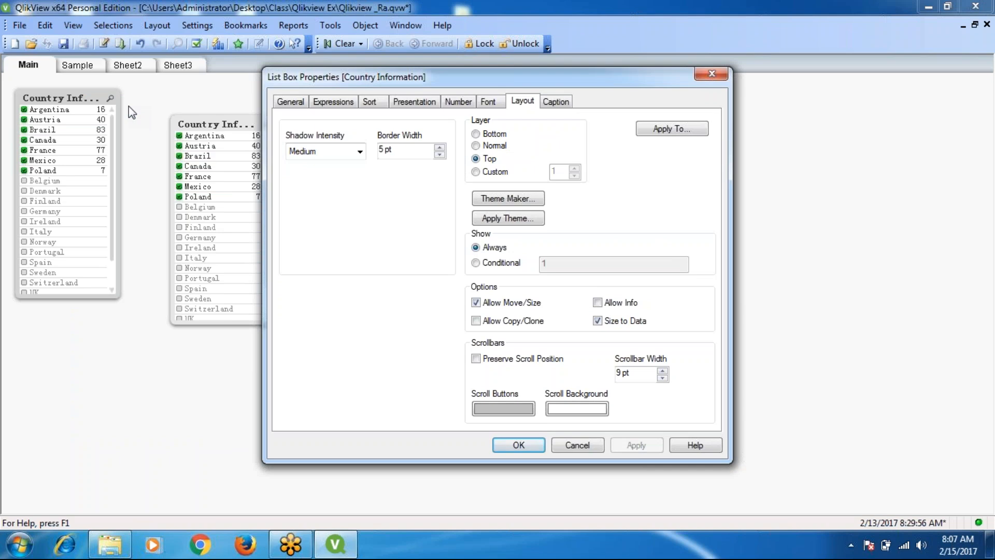
pyautogui.click(476, 320)
pyautogui.click(597, 320)
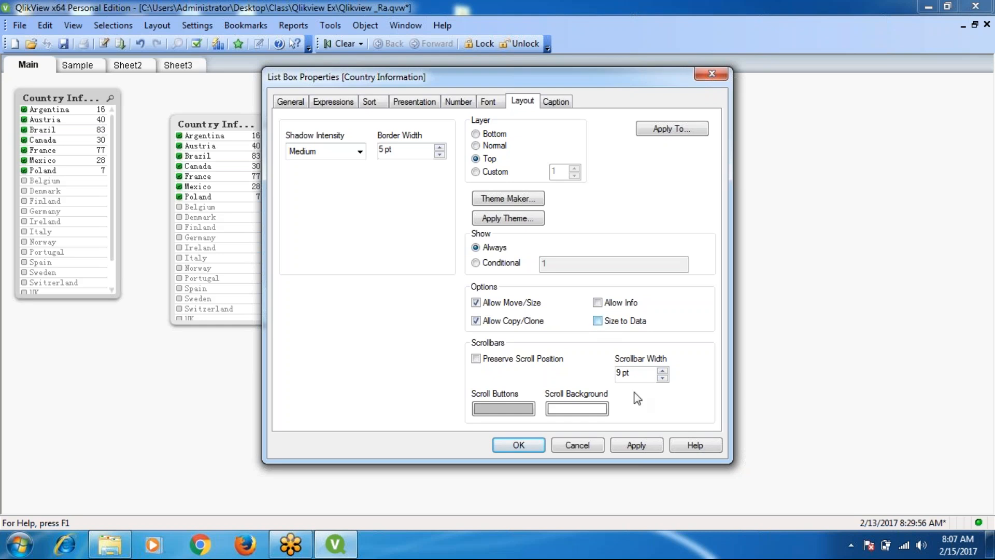
pyautogui.click(657, 447)
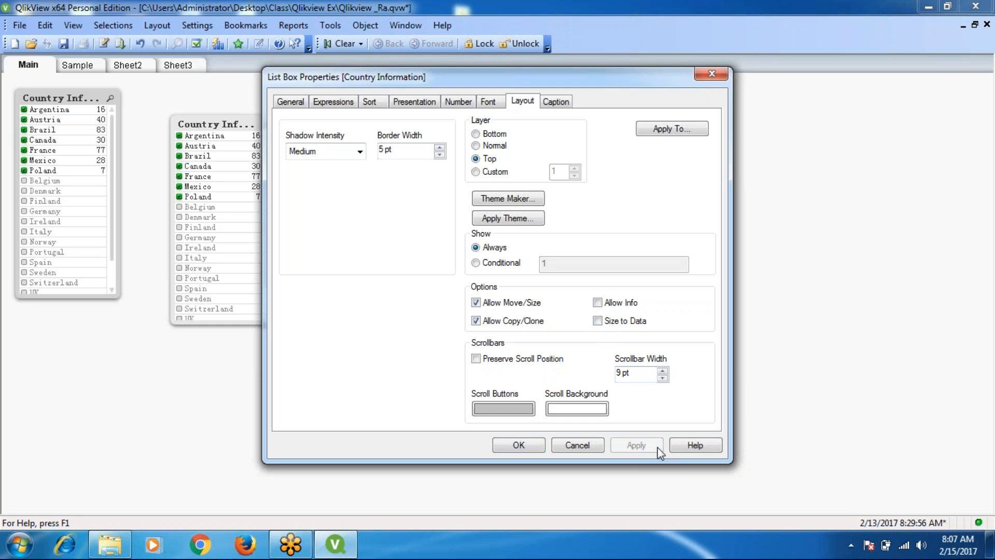
# - Enable Preserve Scroll Position, set the list box's scrollbar width to 12 pt, and apply
pyautogui.click(475, 358)
pyautogui.click(663, 370)
pyautogui.click(663, 370)
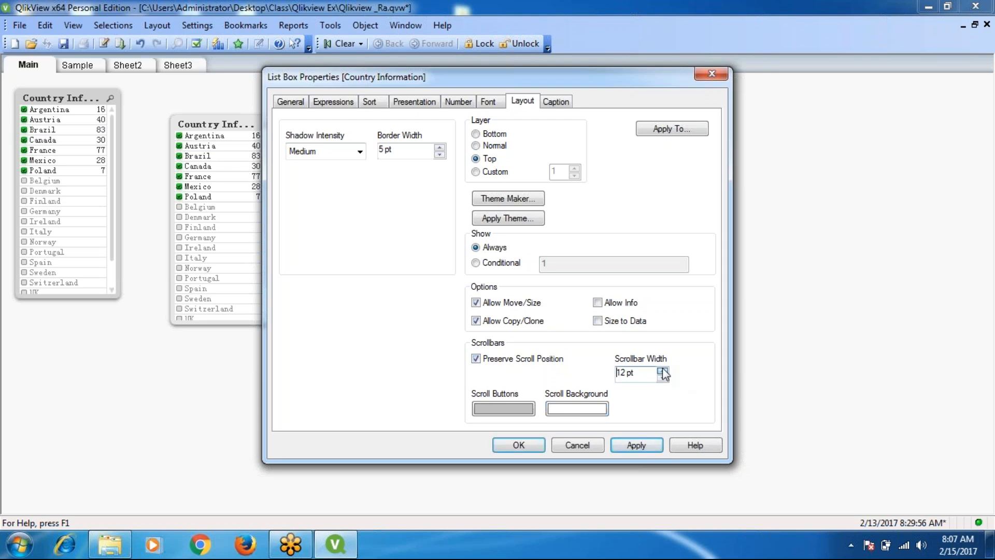
pyautogui.click(662, 370)
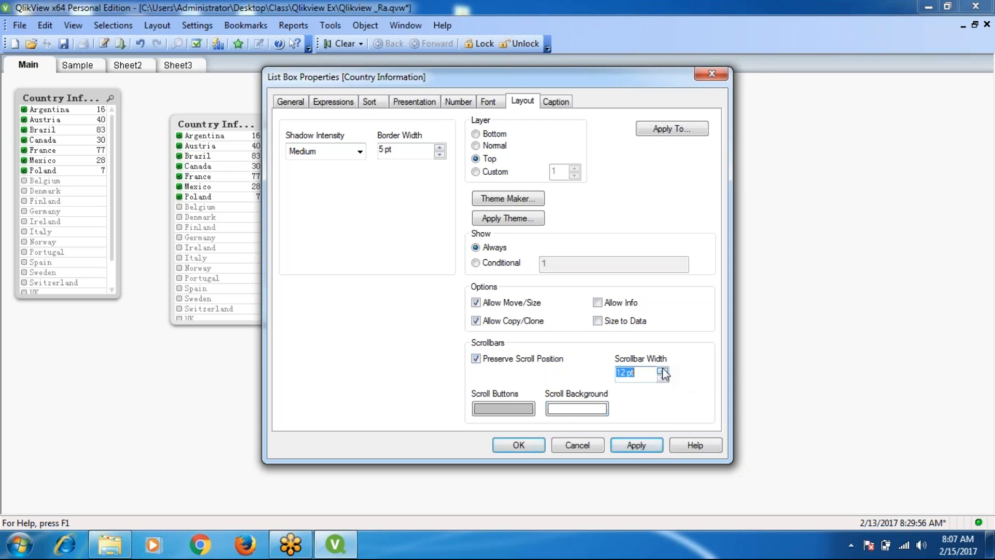
pyautogui.click(645, 446)
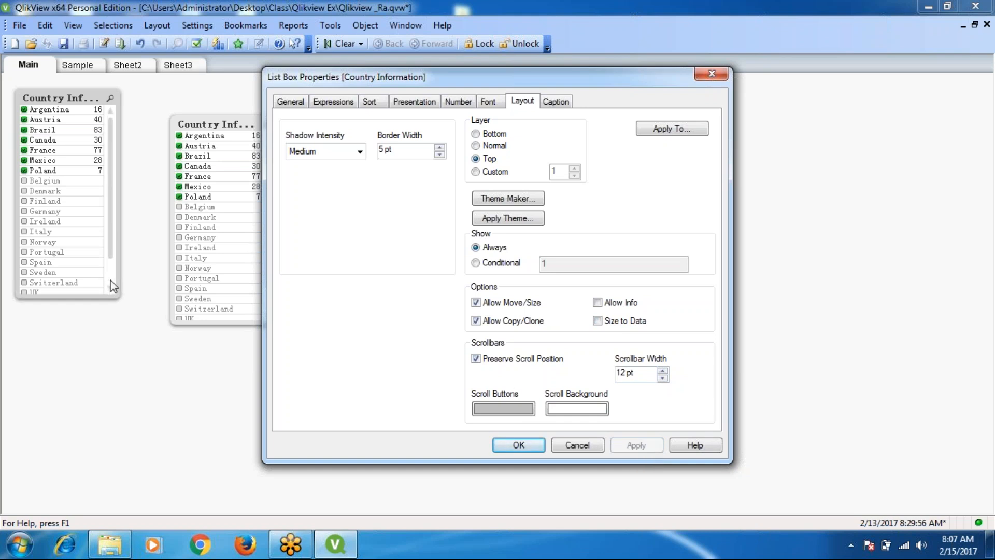
# - Increase the list box's scrollbar width to 14 pt and apply it
pyautogui.click(662, 370)
pyautogui.click(663, 370)
pyautogui.click(642, 449)
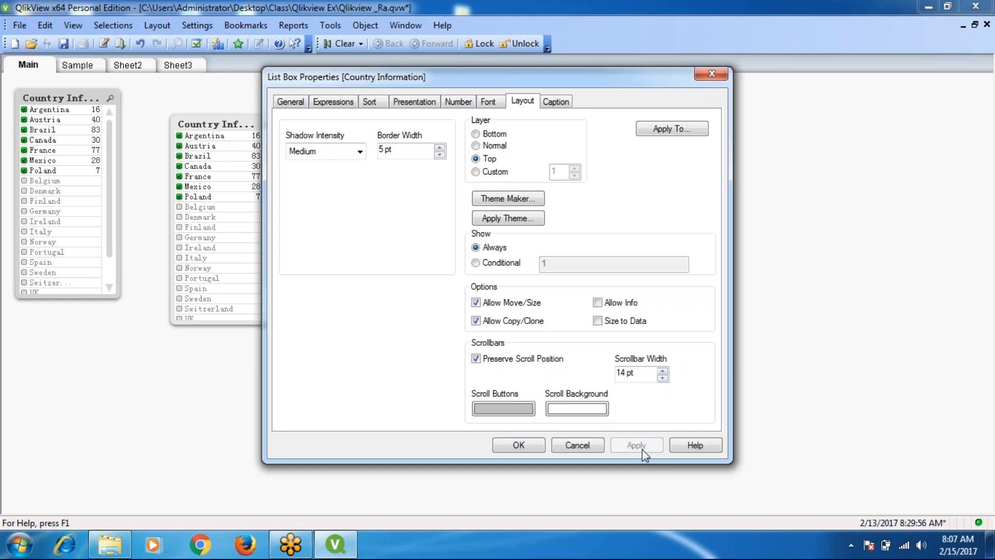
# - Set the list box's scroll buttons to a solid red colour (RGB 255, 0, 0)
pyautogui.click(504, 409)
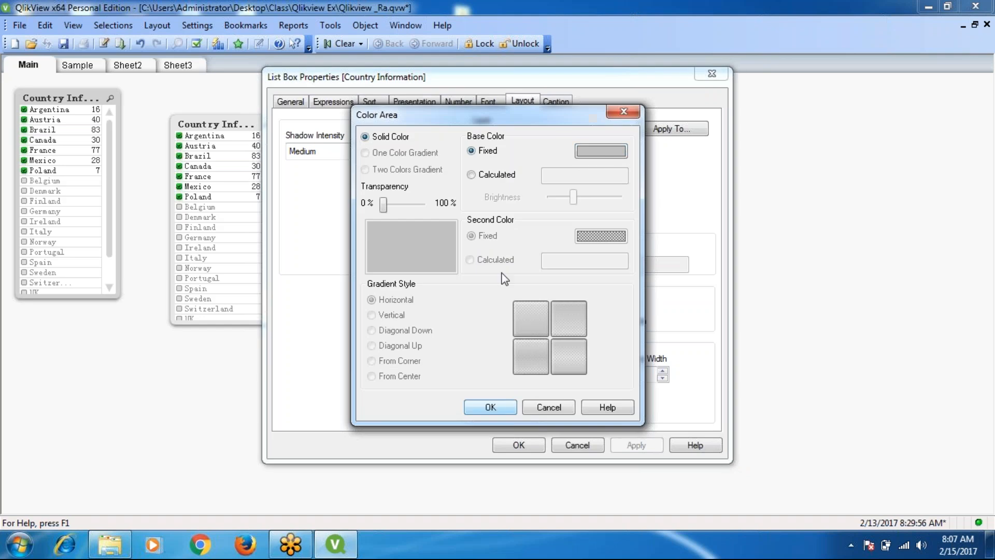
pyautogui.click(595, 151)
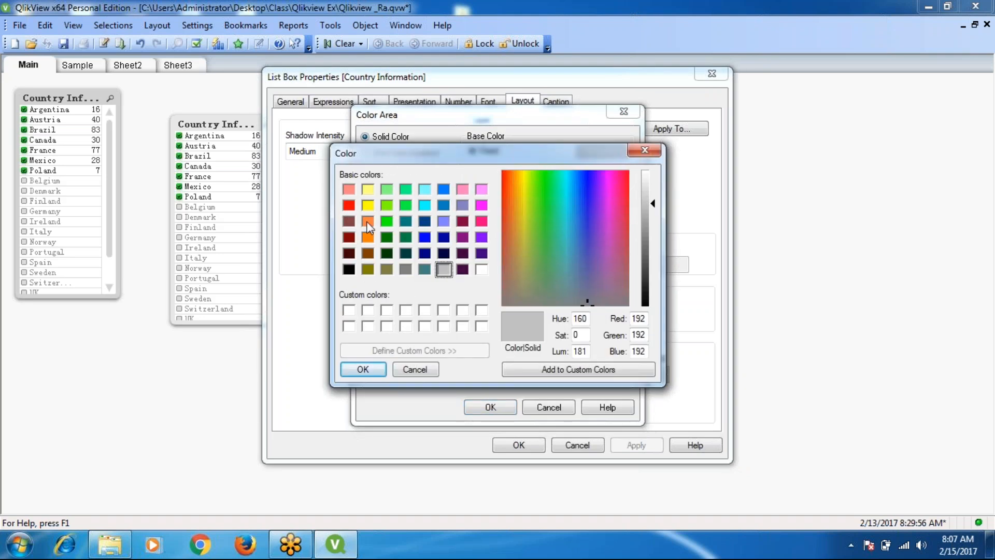
pyautogui.click(348, 206)
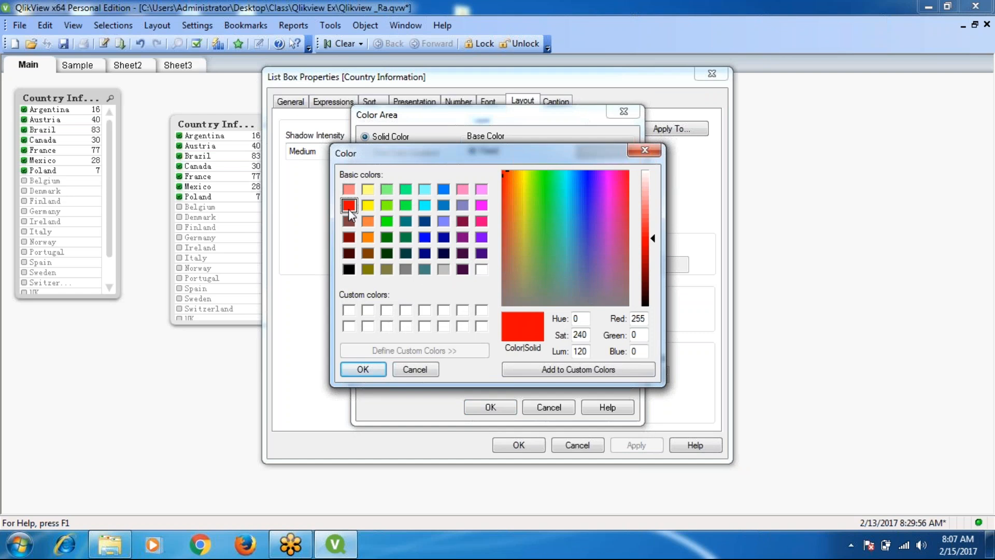
pyautogui.click(363, 369)
pyautogui.click(479, 409)
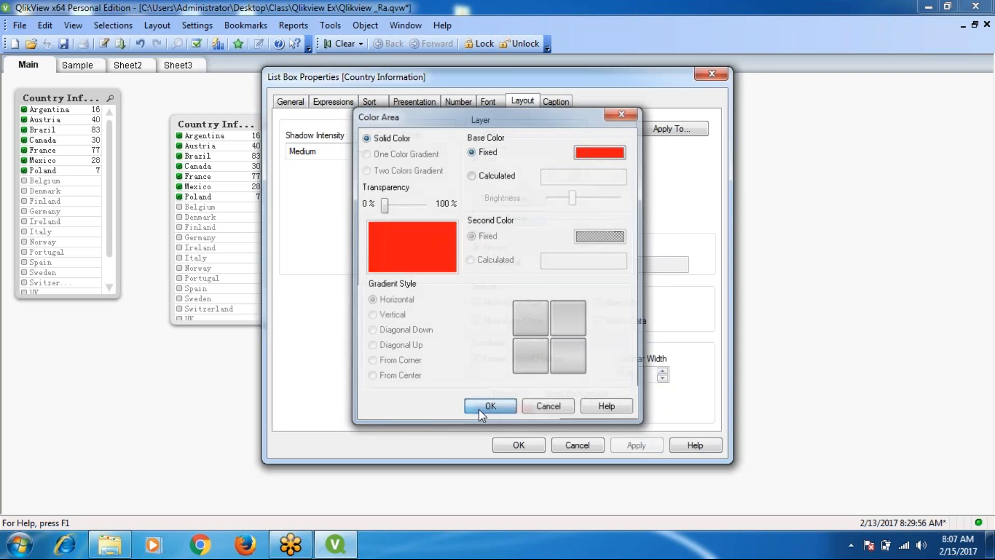
# - Set the scroll background to dark green (RGB 0, 128, 64) and apply the scrollbar colours
pyautogui.click(579, 413)
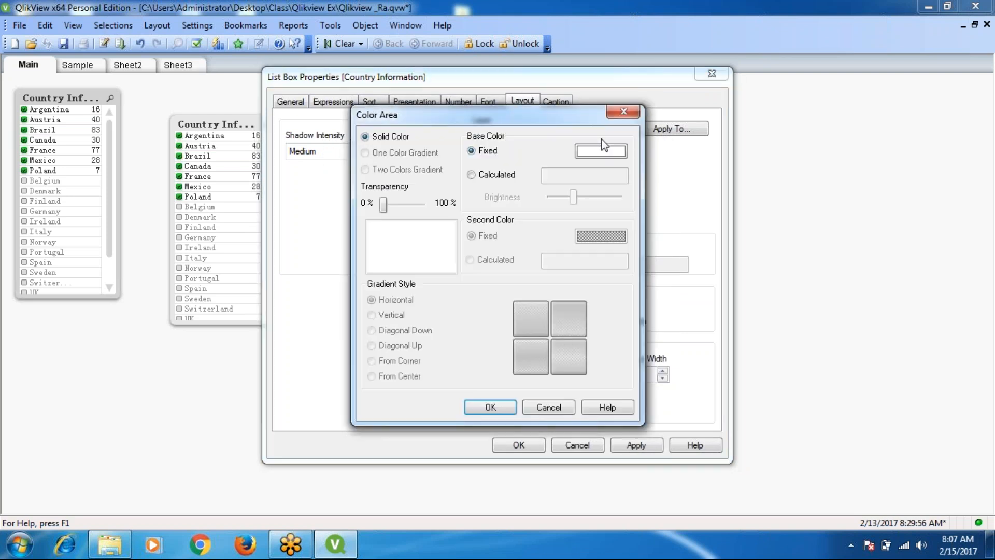
pyautogui.click(601, 152)
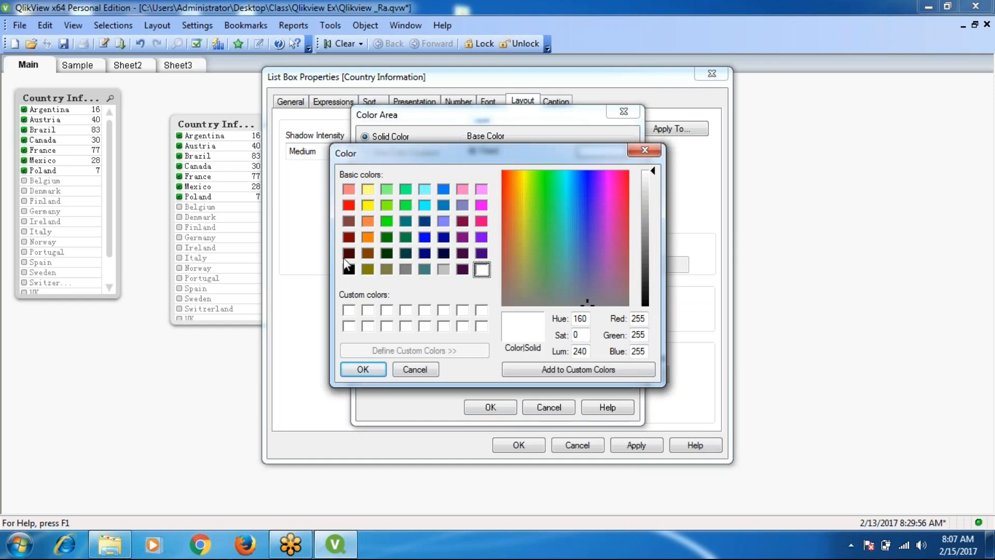
pyautogui.click(407, 238)
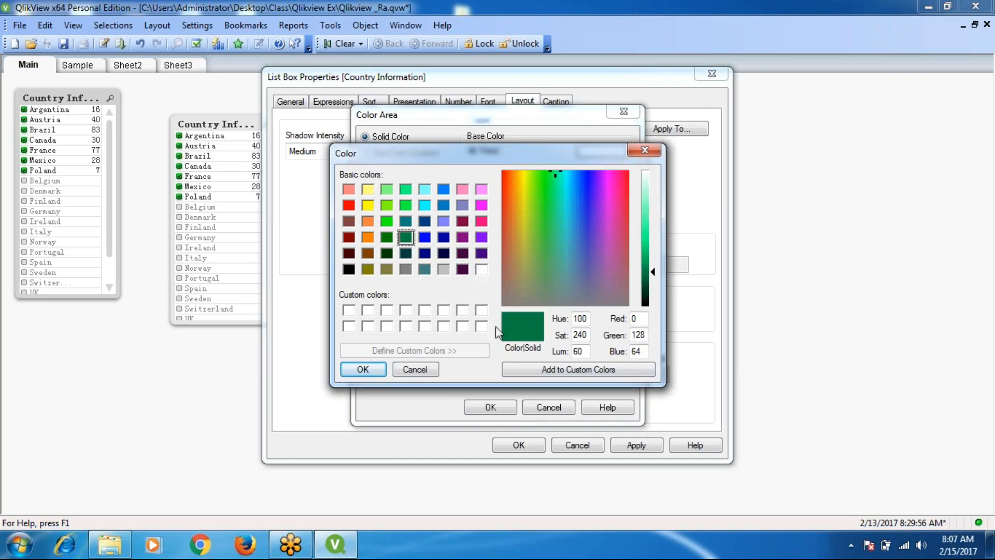
pyautogui.click(365, 370)
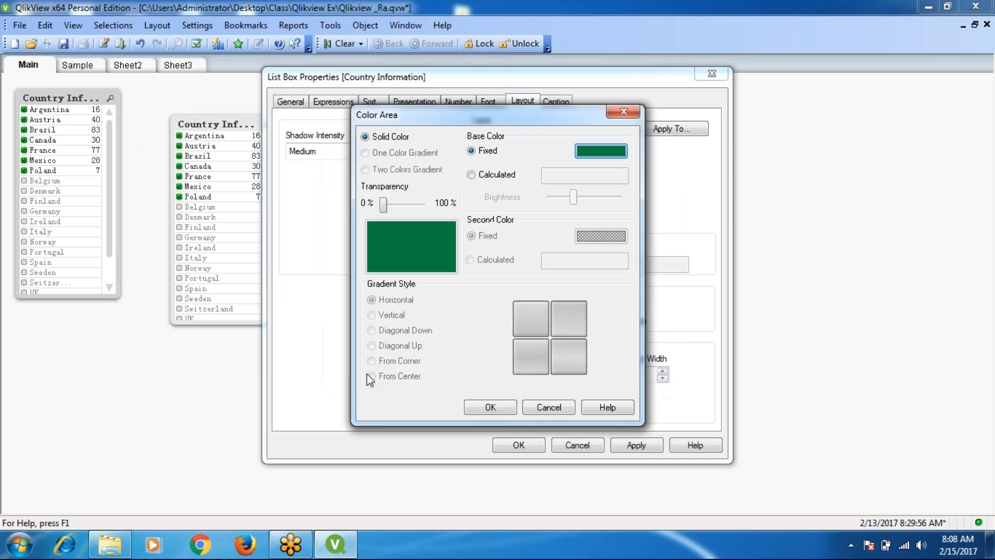
pyautogui.click(497, 406)
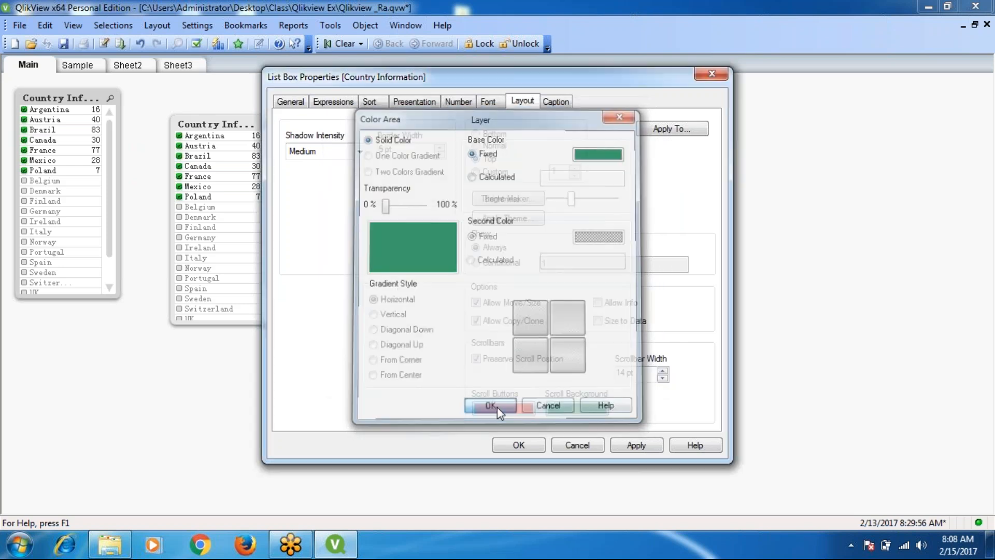
pyautogui.click(637, 445)
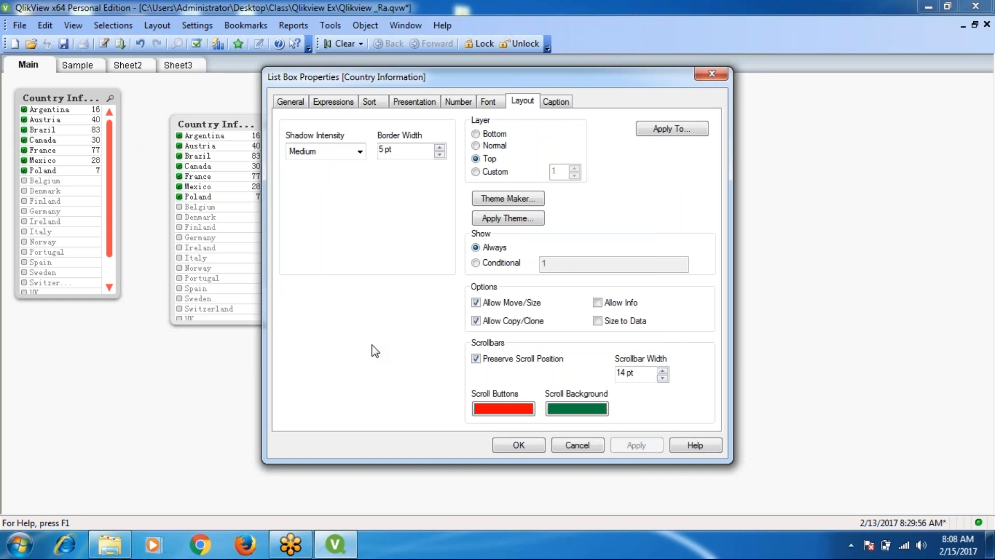
# - Set the list box caption's font size to 12 and confirm the list box properties
pyautogui.click(565, 104)
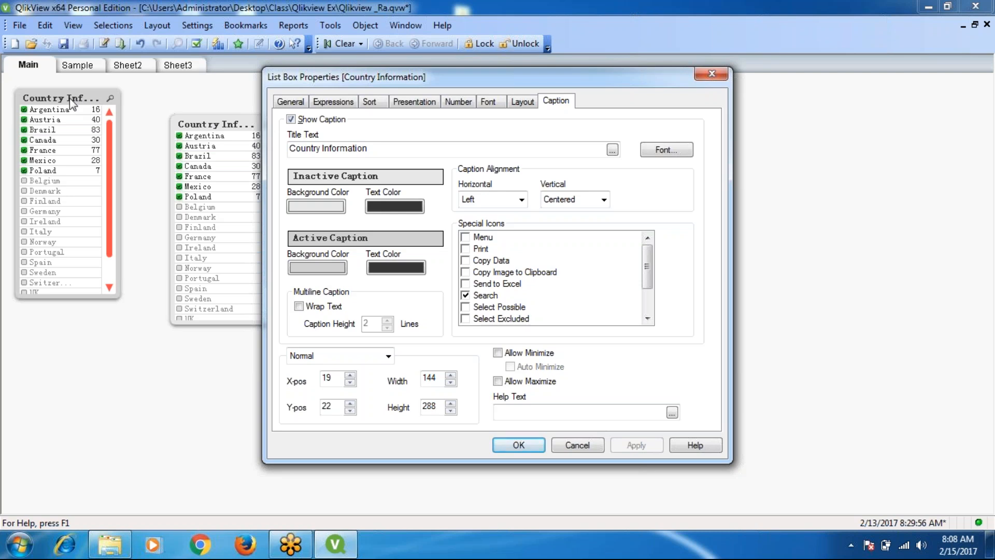
pyautogui.click(671, 152)
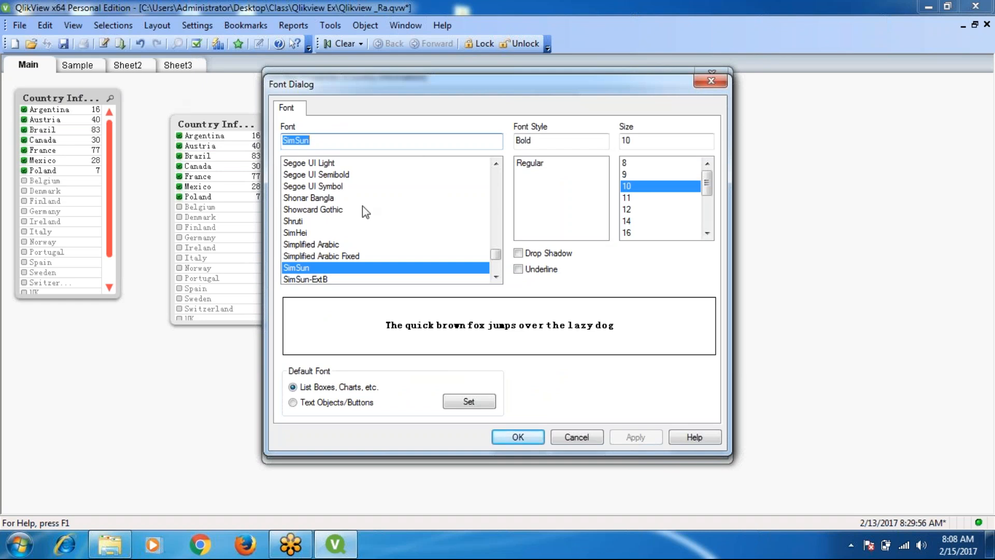
pyautogui.click(628, 209)
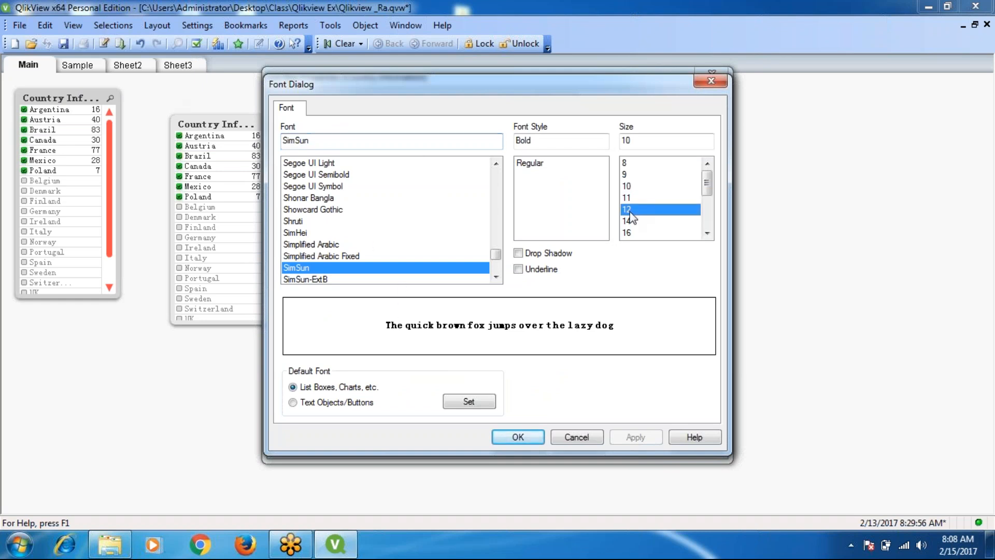
pyautogui.click(657, 437)
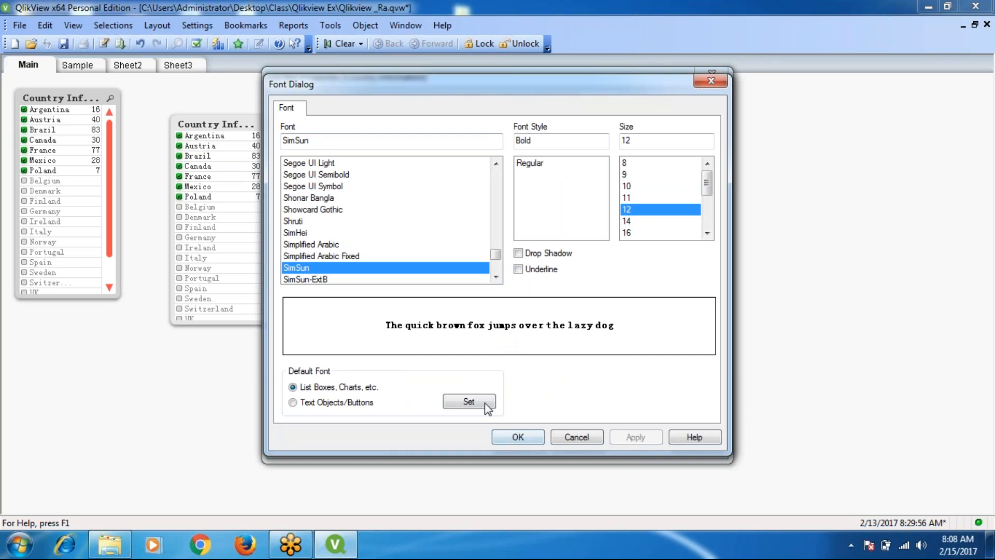
pyautogui.click(509, 441)
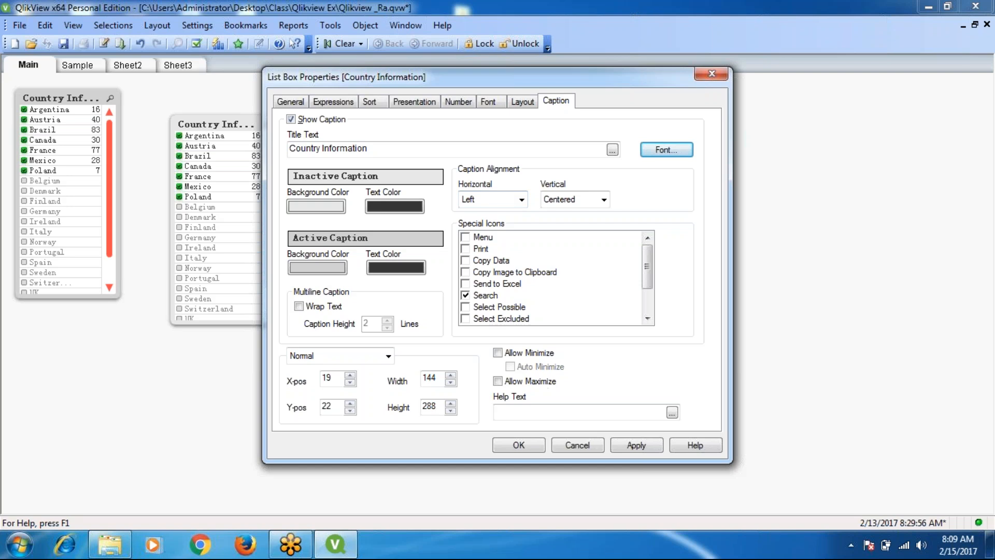
pyautogui.click(518, 445)
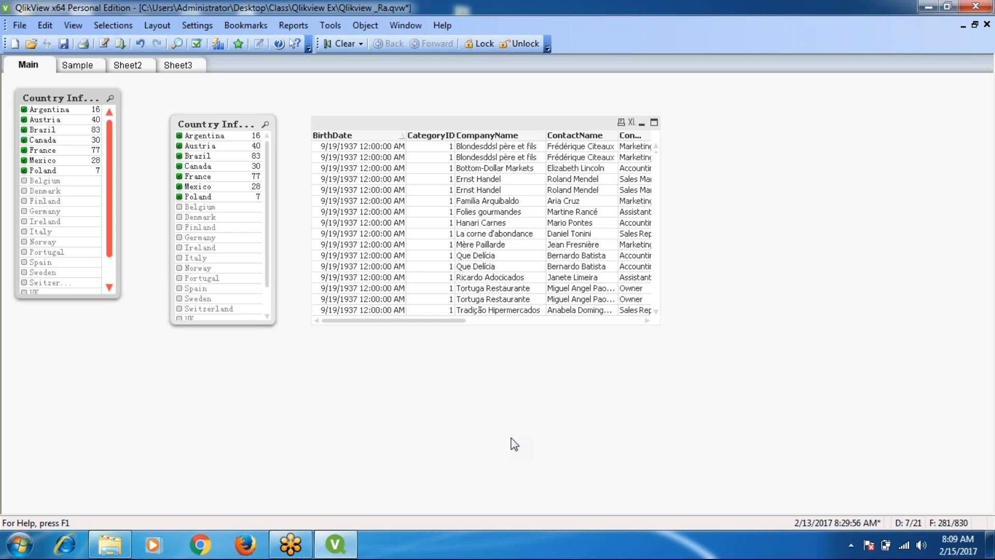
# - Clear all selections, select France and Canada together, and select the birth date value in the table
pyautogui.click(344, 44)
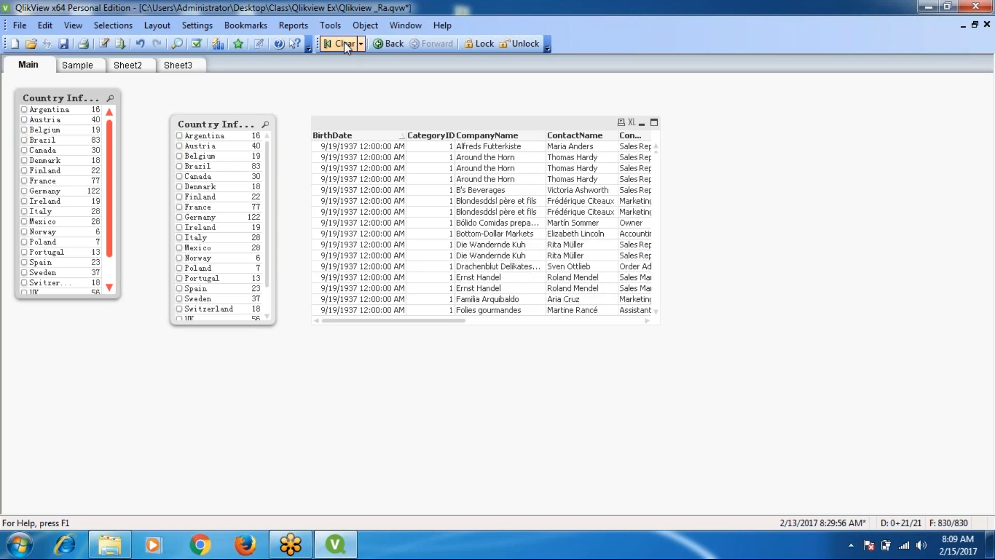
pyautogui.click(43, 181)
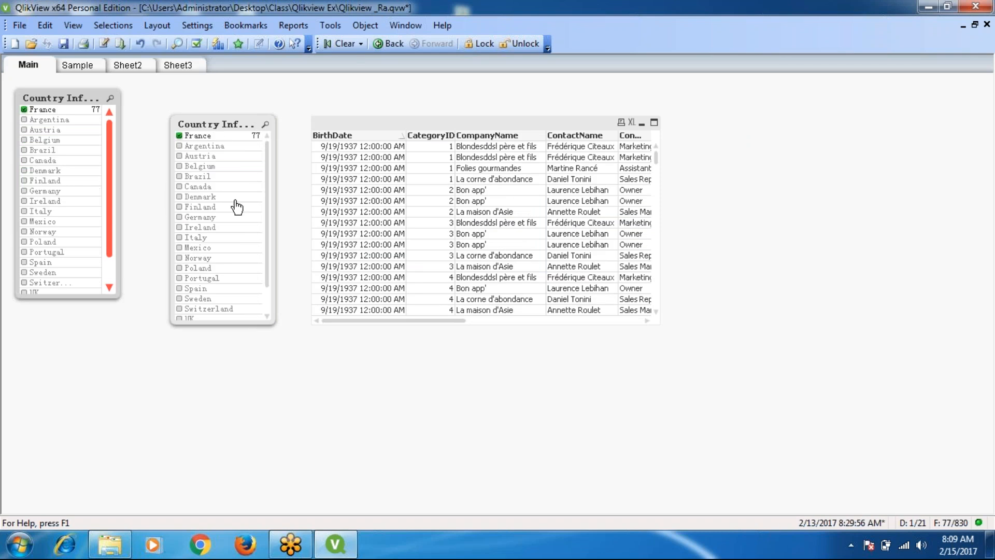
pyautogui.keyDown('ctrl'); pyautogui.click(196, 187); pyautogui.keyUp('ctrl')
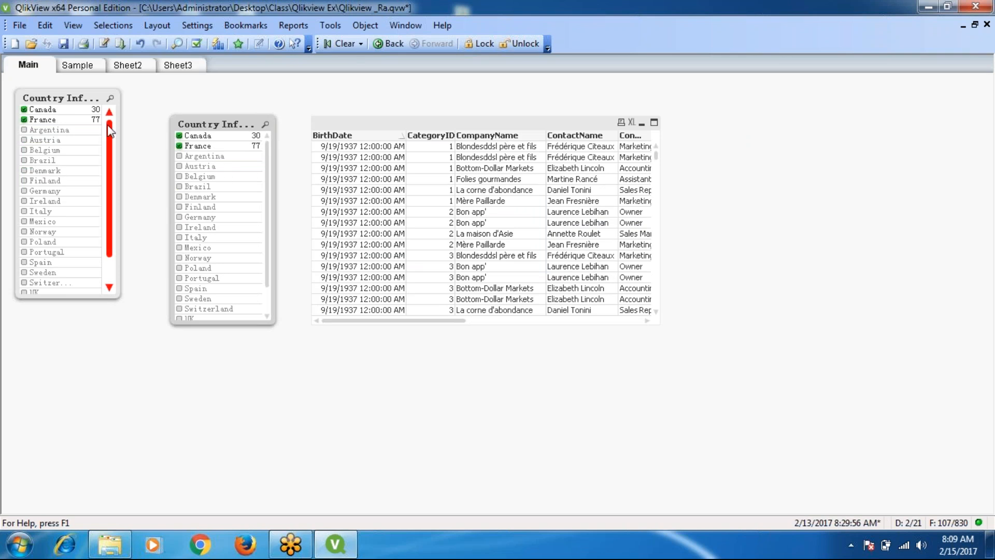
pyautogui.click(346, 222)
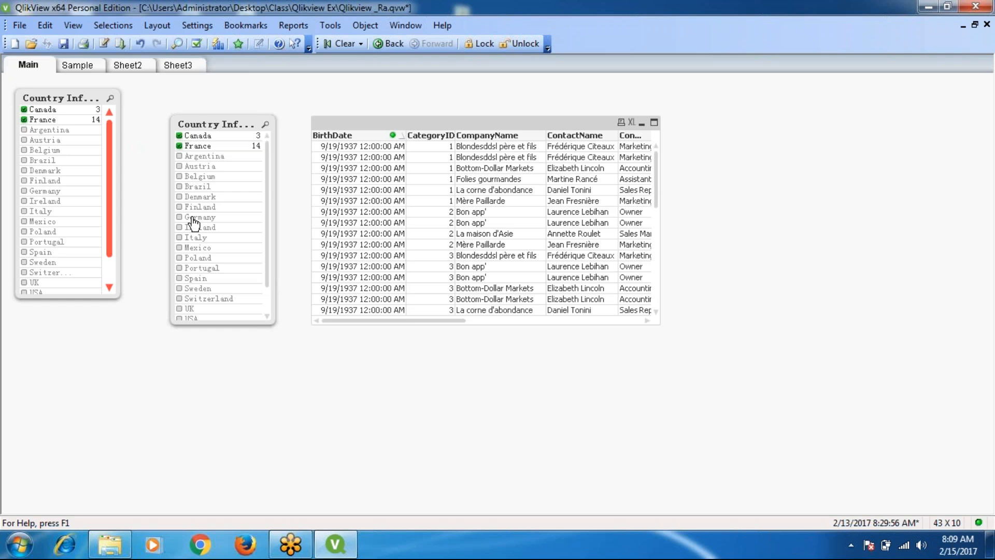
# - In the original list box's caption properties, set the active caption background to green (RGB 0, 128, 0)
pyautogui.rightClick(63, 98)
pyautogui.click(113, 103)
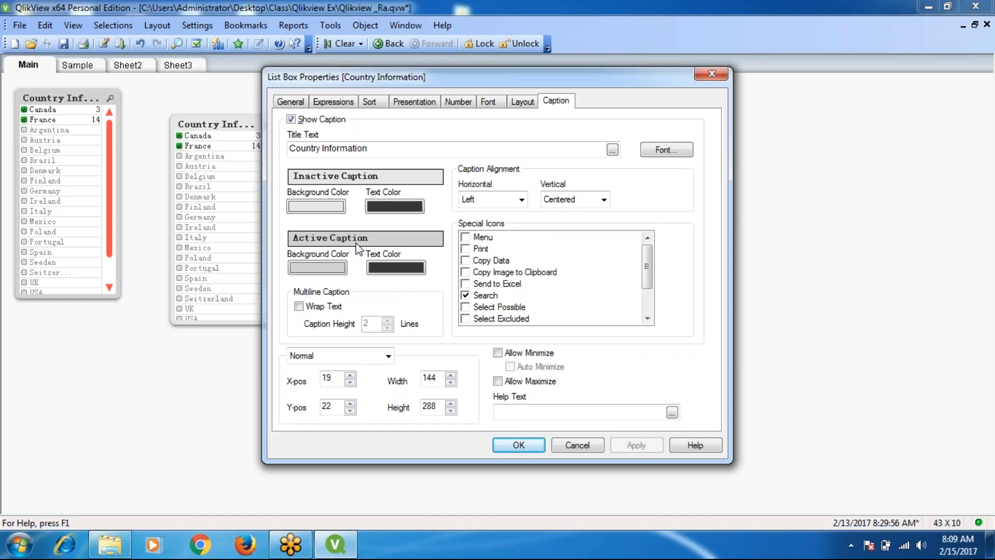
pyautogui.click(317, 270)
pyautogui.click(605, 154)
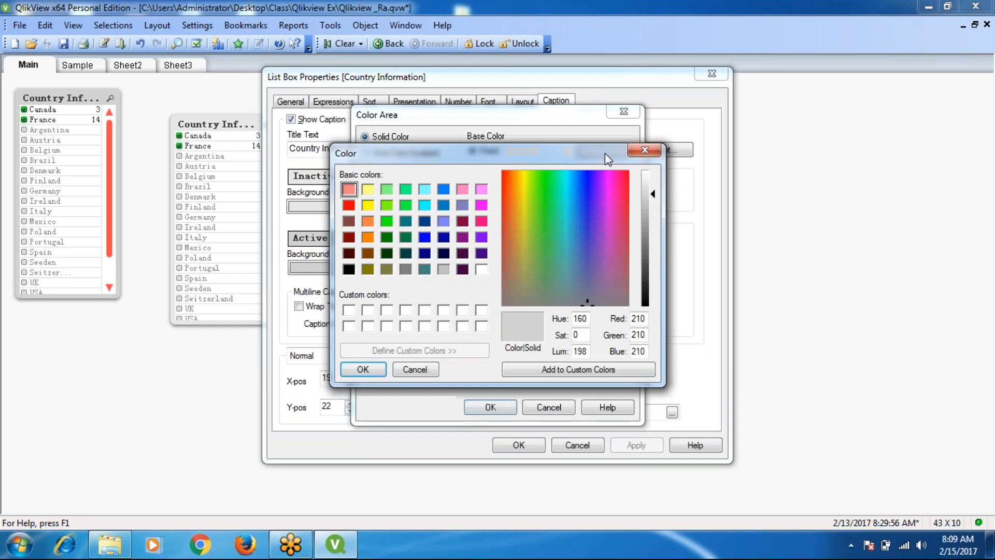
pyautogui.click(387, 237)
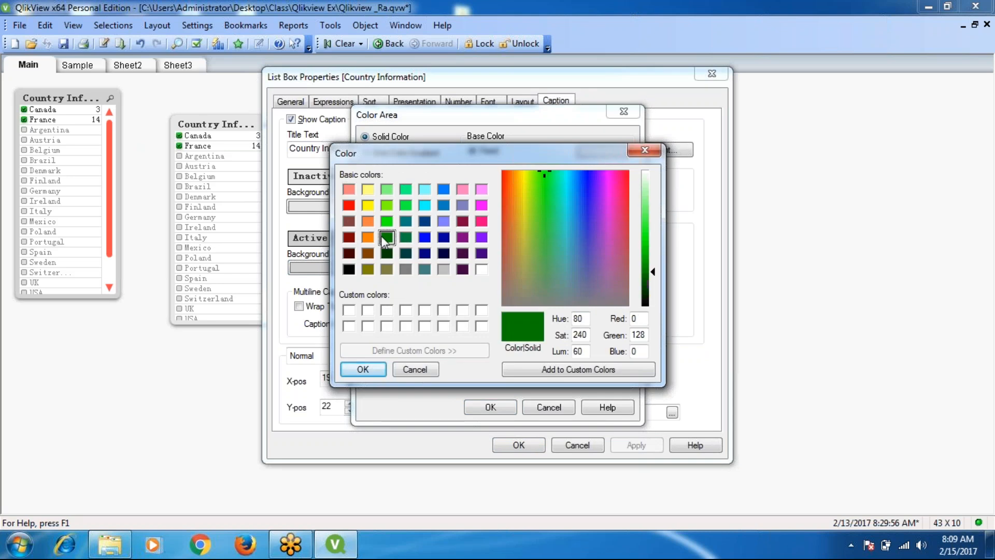
pyautogui.click(362, 369)
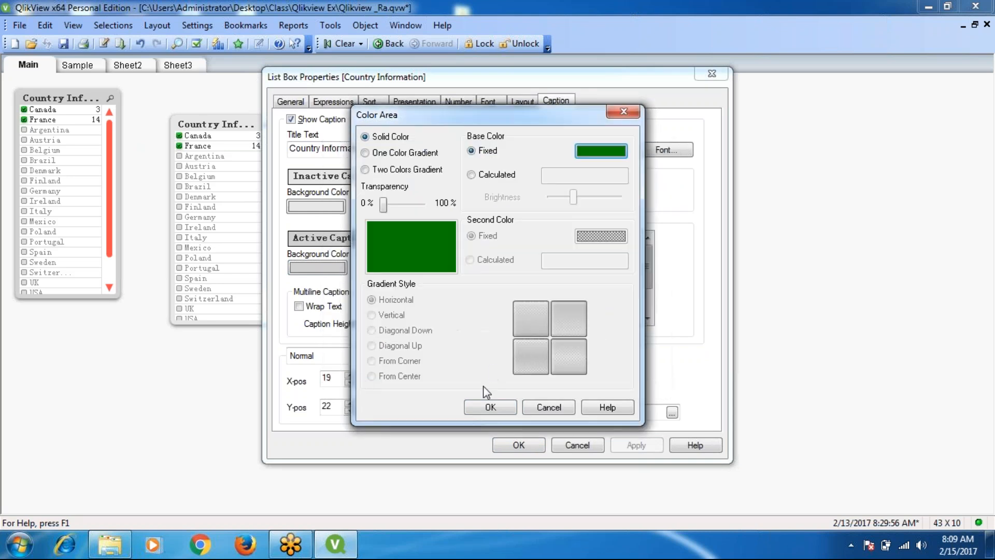
pyautogui.click(491, 408)
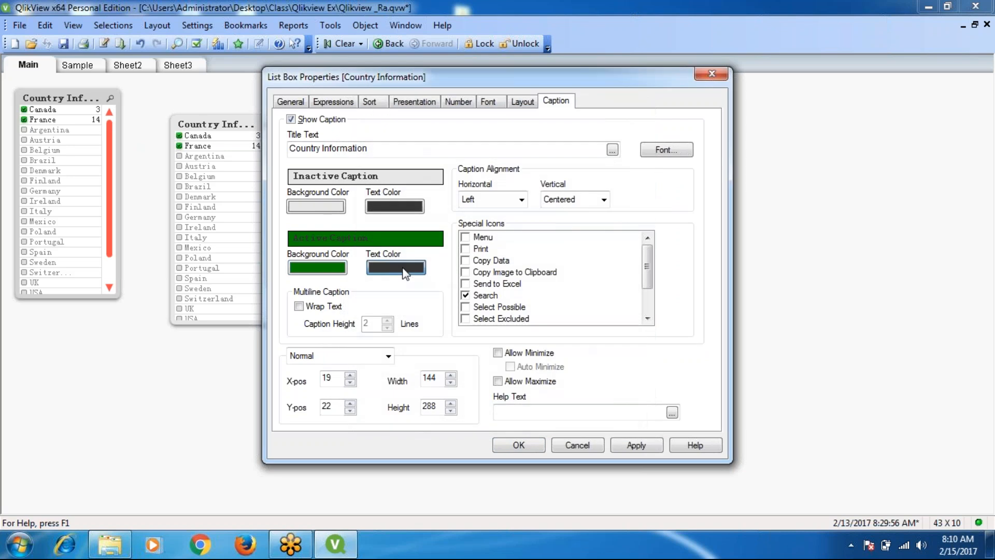
# - Set the active caption's text colour to bright blue
pyautogui.click(403, 269)
pyautogui.click(604, 150)
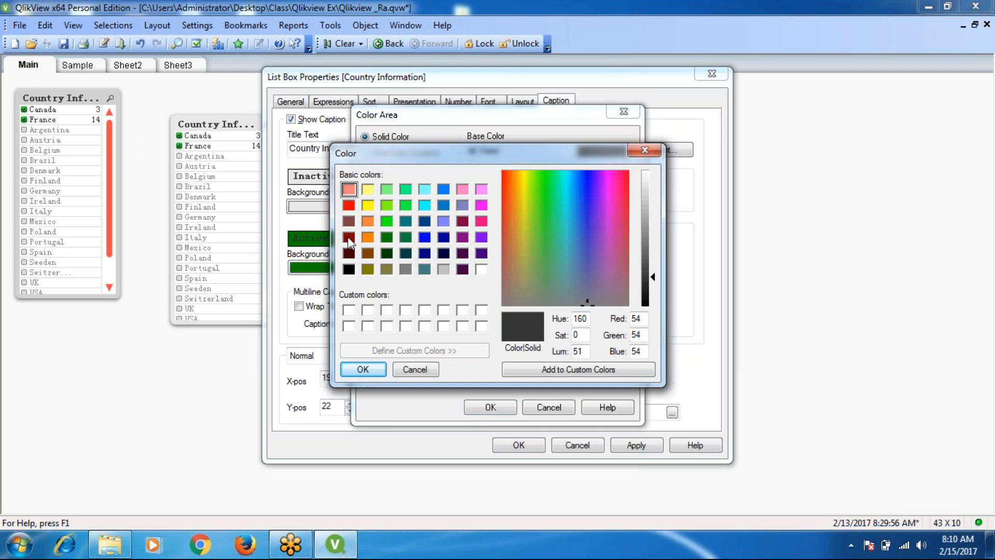
pyautogui.click(426, 237)
pyautogui.click(363, 369)
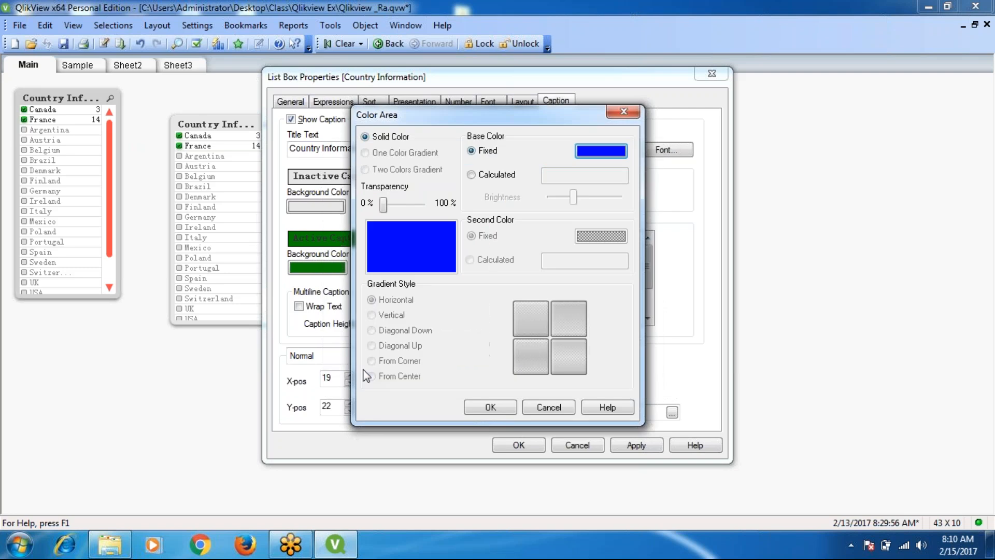
pyautogui.click(490, 407)
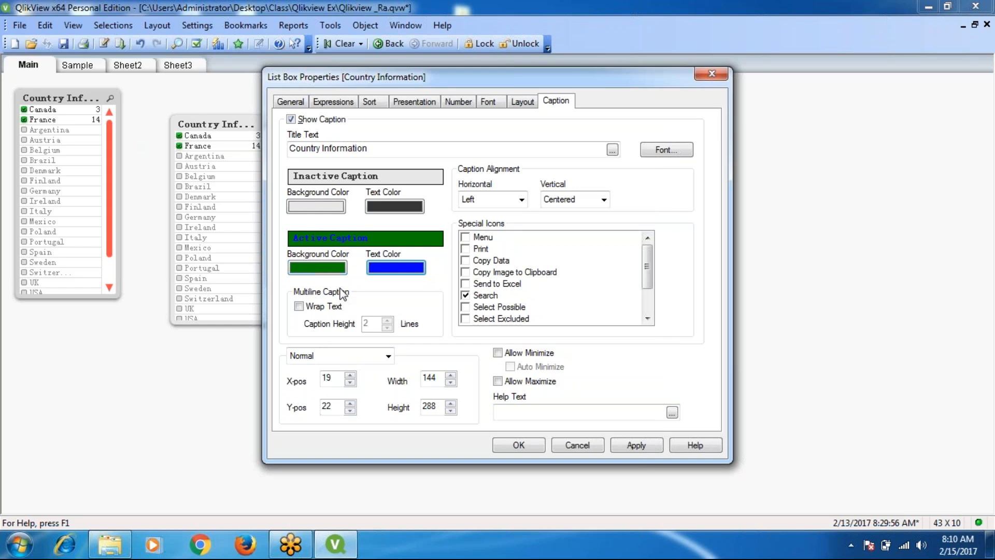
# - Set the inactive caption's background colour to red (RGB 255, 0, 0)
pyautogui.click(313, 200)
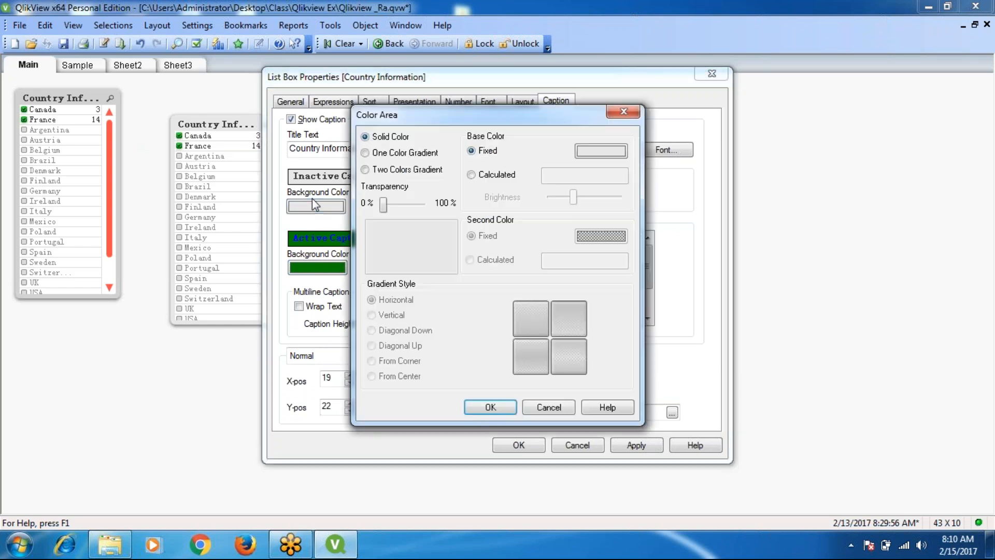
pyautogui.click(603, 150)
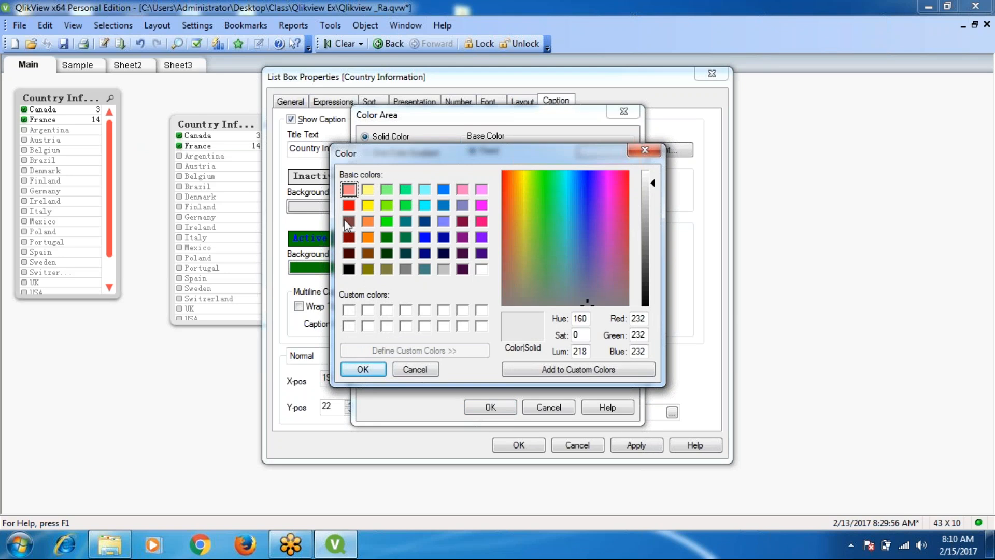
pyautogui.click(349, 205)
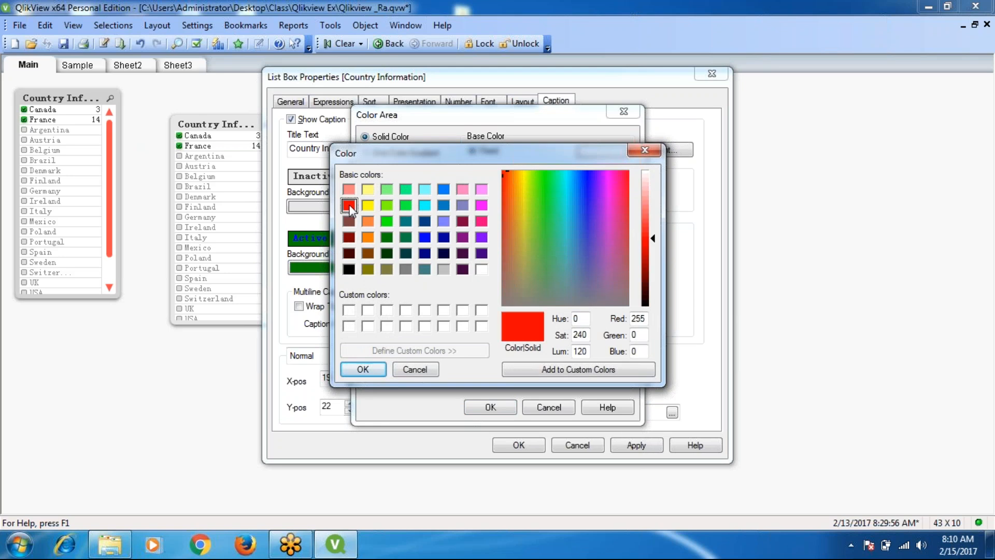
pyautogui.click(364, 370)
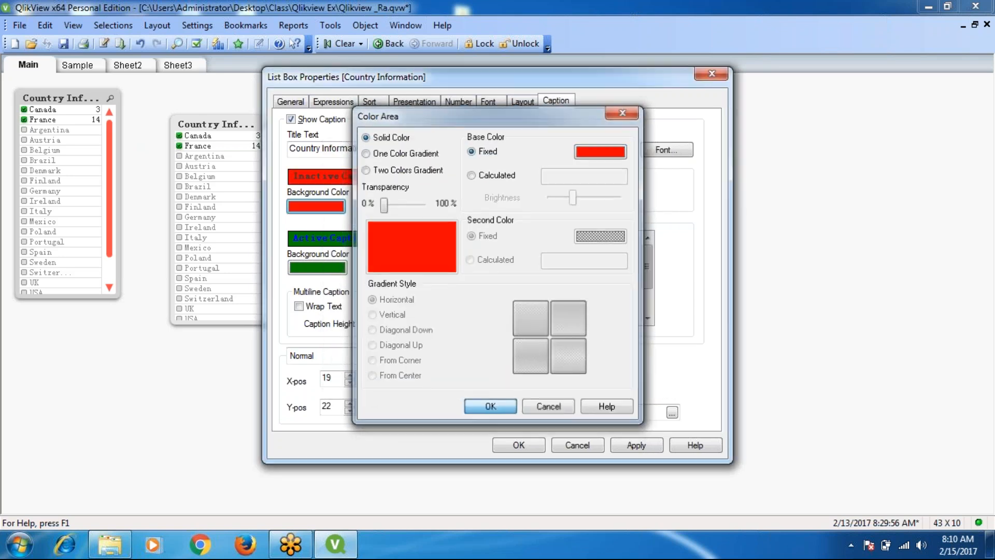
pyautogui.press('Return')
# - Set the inactive caption's text colour to dark blue (RGB 0, 0, 160)
pyautogui.click(459, 202)
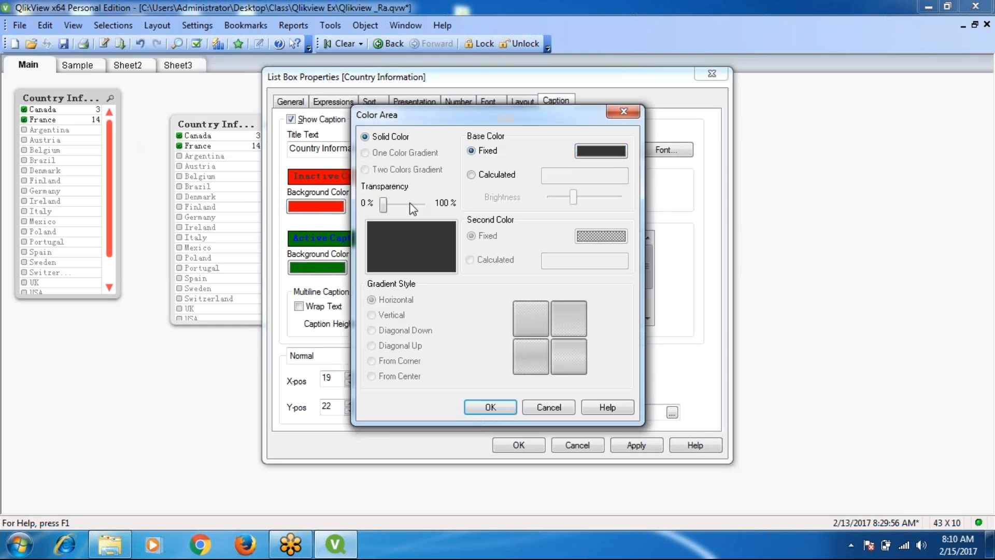
pyautogui.click(616, 152)
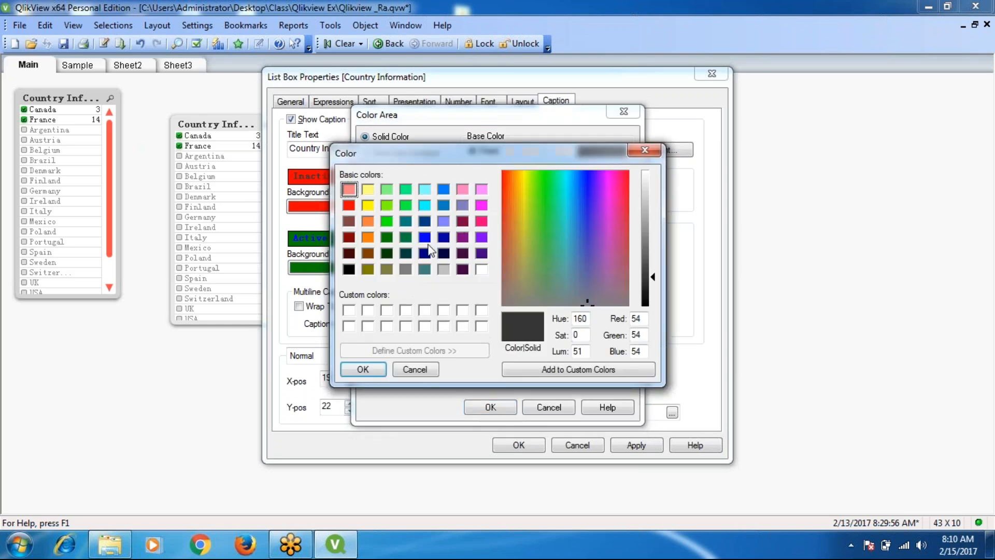
pyautogui.click(444, 239)
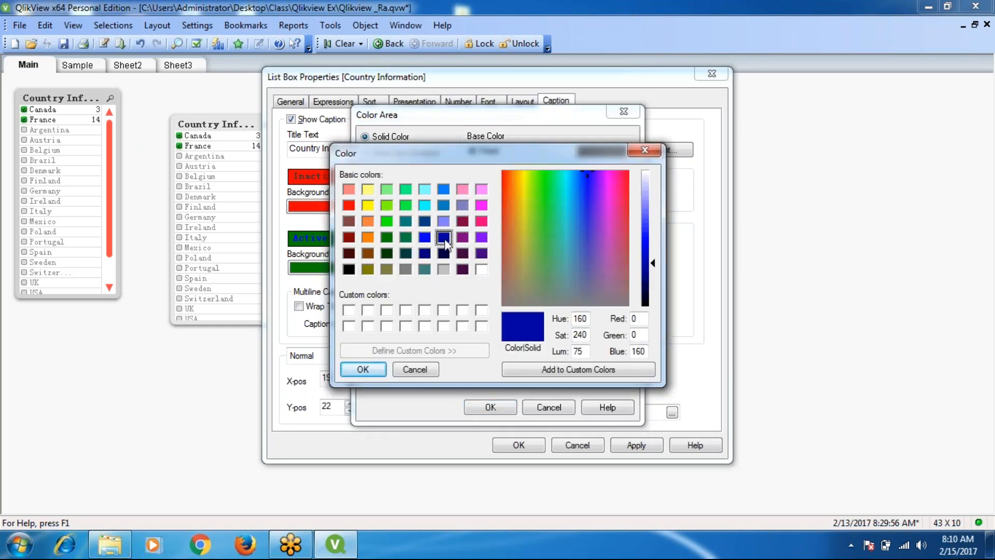
pyautogui.click(363, 369)
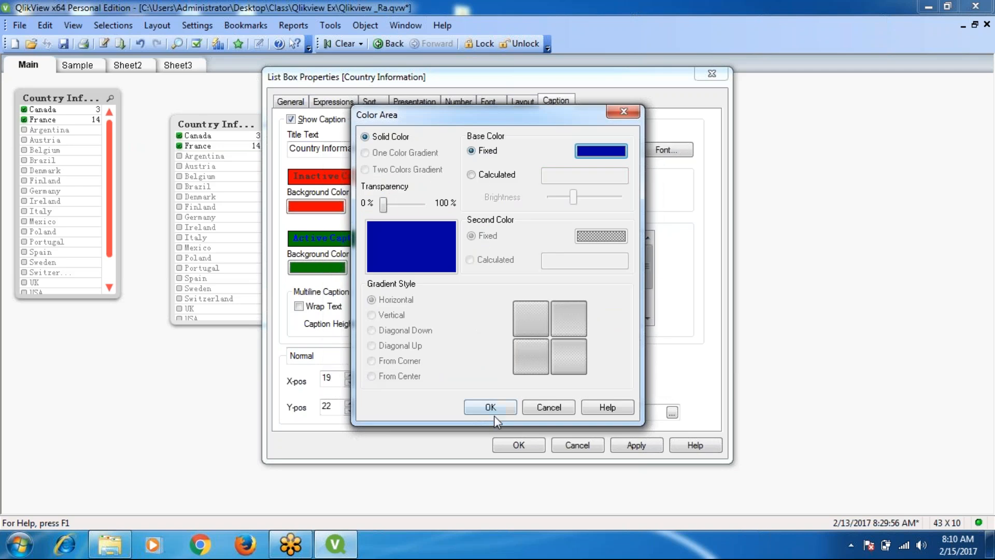
pyautogui.click(490, 407)
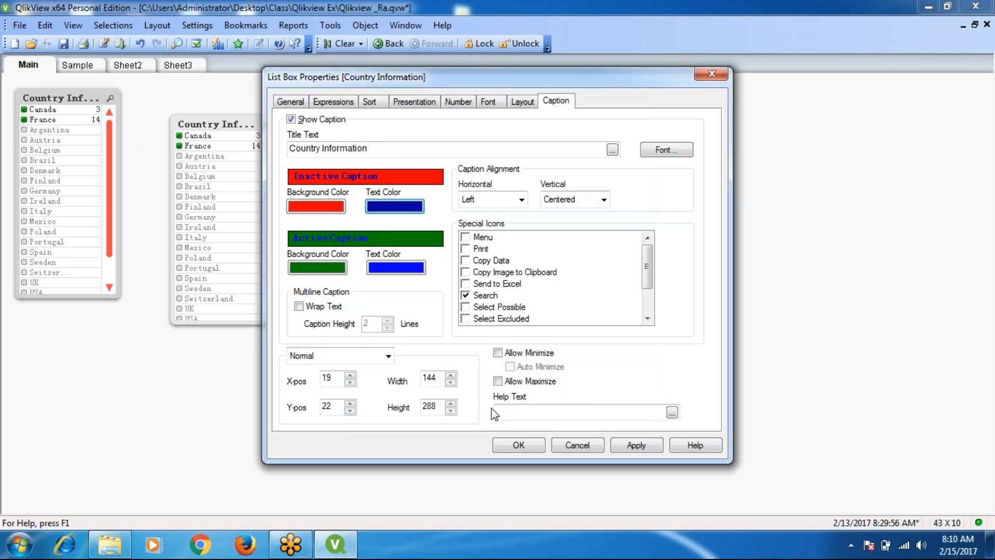
# - Change the active caption's background colour to yellow (RGB 255, 255, 0)
pyautogui.click(321, 269)
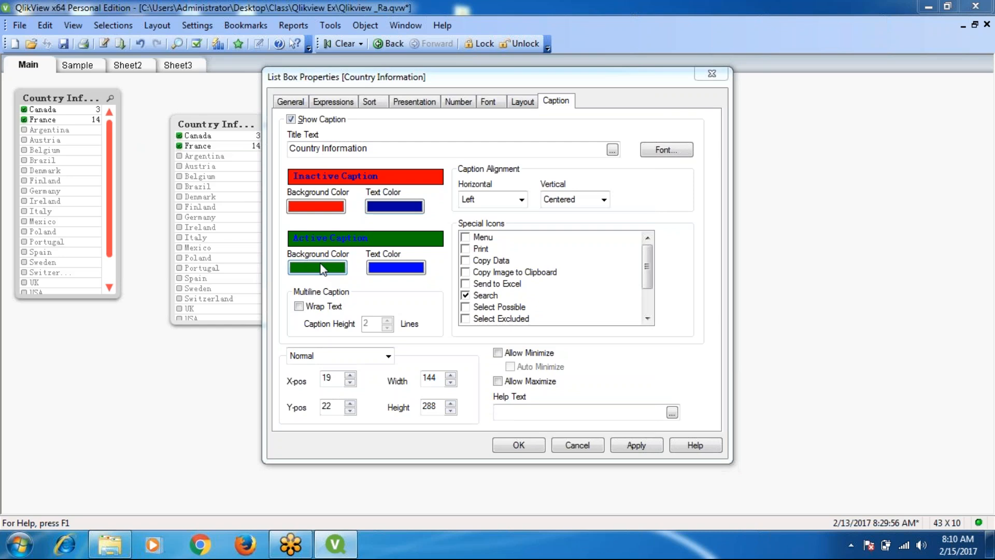
pyautogui.click(607, 151)
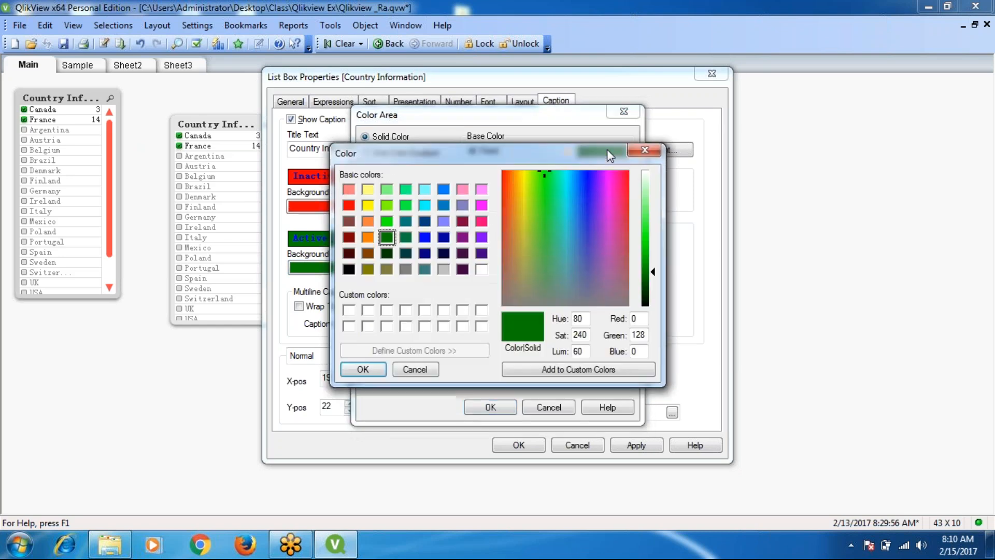
pyautogui.click(369, 206)
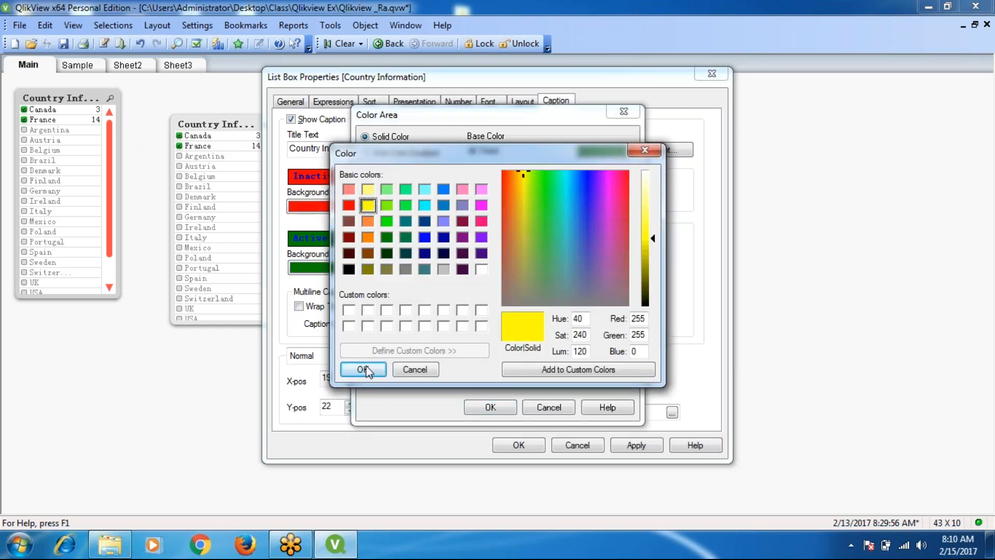
pyautogui.click(365, 367)
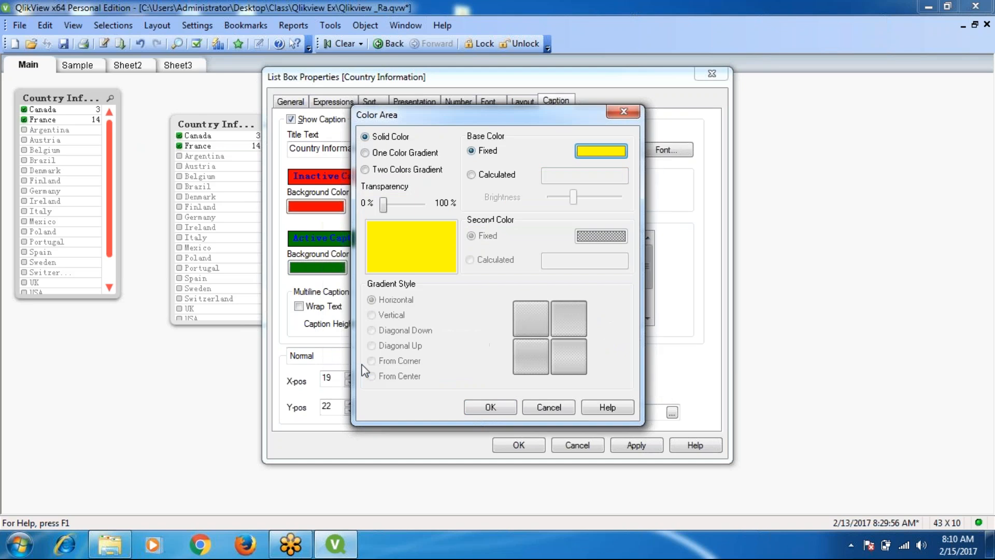
pyautogui.click(491, 407)
# - Set the active caption's text colour to green (RGB 0, 128, 64) and apply the caption colours to the list box
pyautogui.click(408, 270)
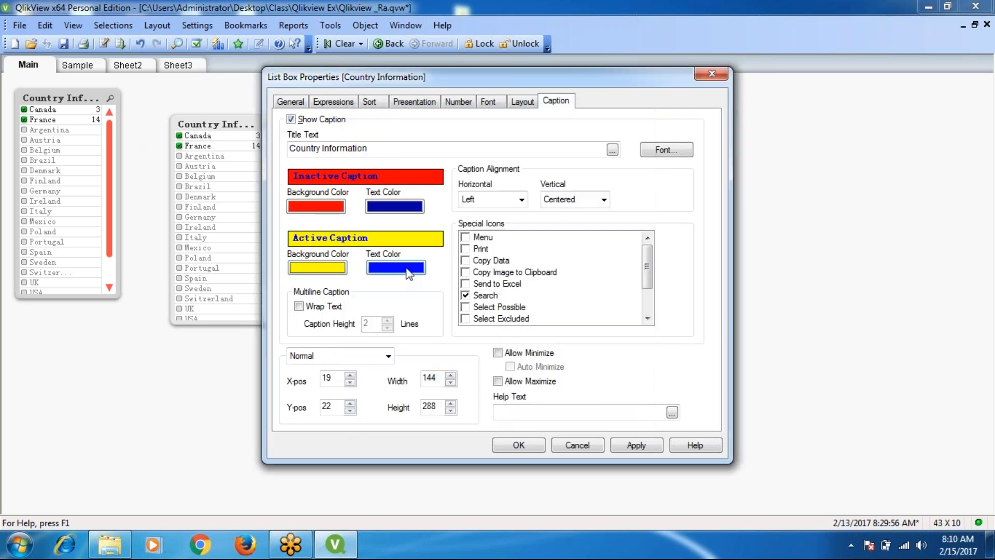
pyautogui.click(596, 155)
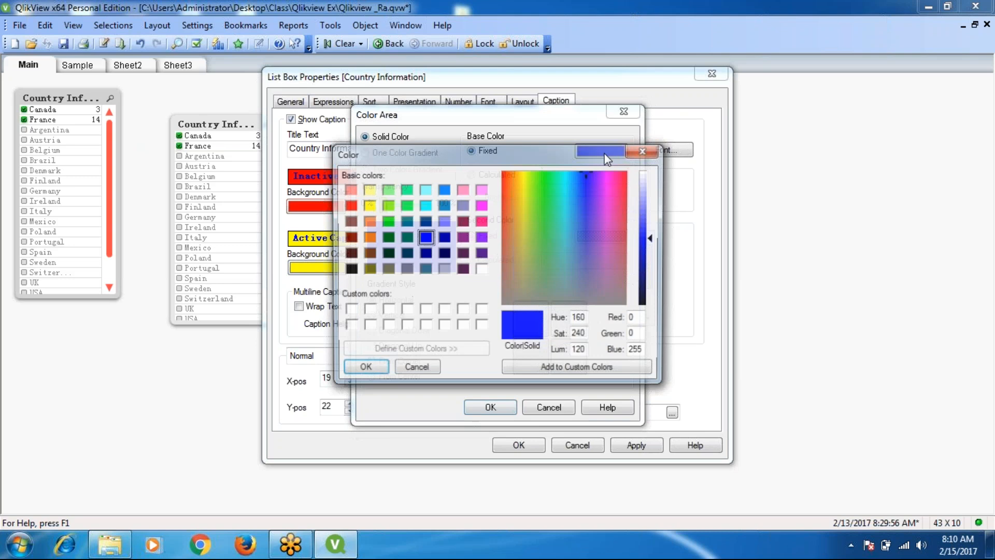
pyautogui.click(405, 237)
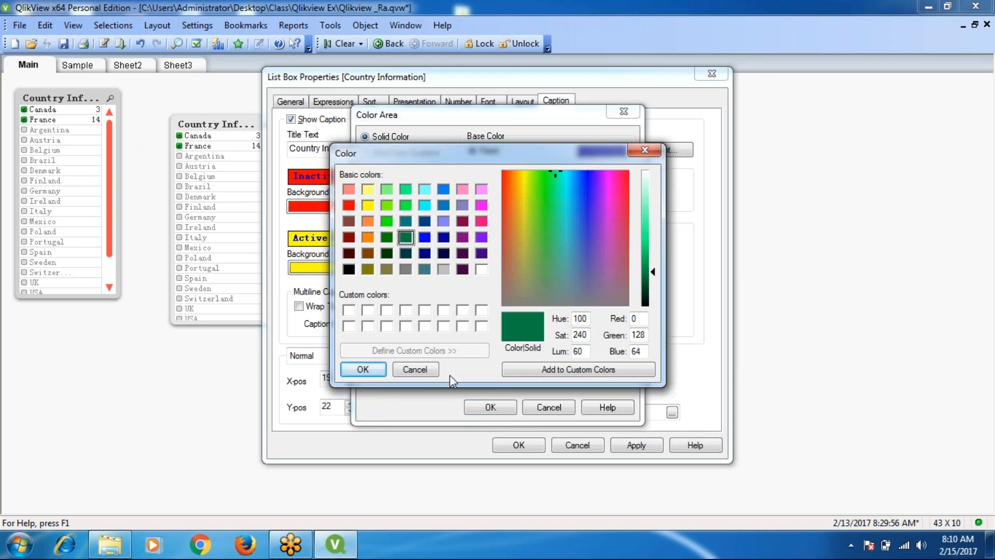
pyautogui.click(356, 370)
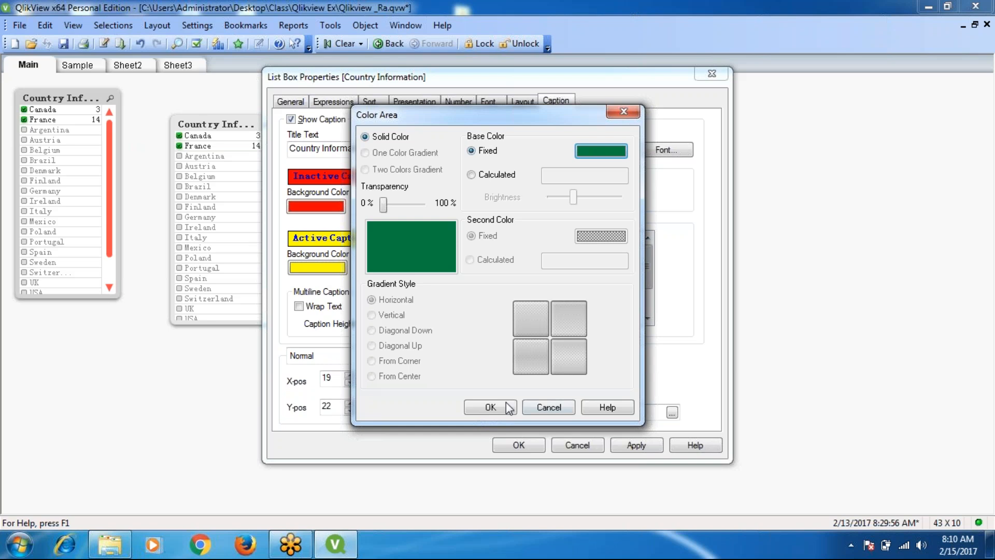
pyautogui.click(474, 403)
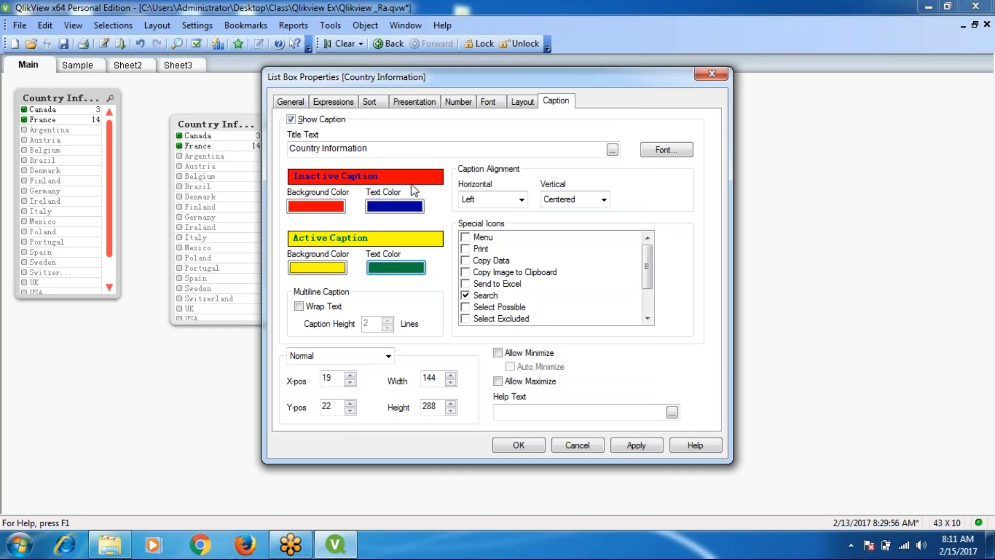
pyautogui.click(642, 446)
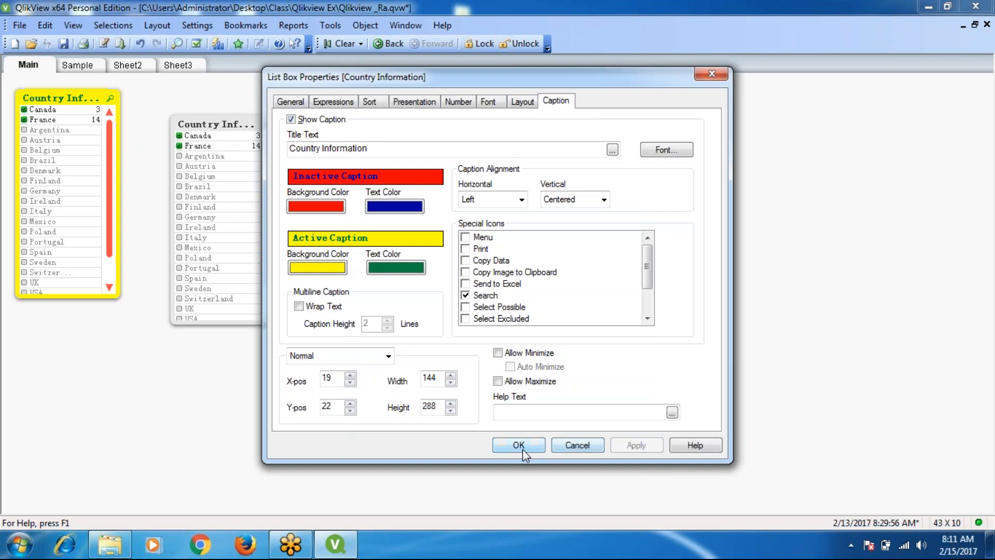
pyautogui.click(522, 449)
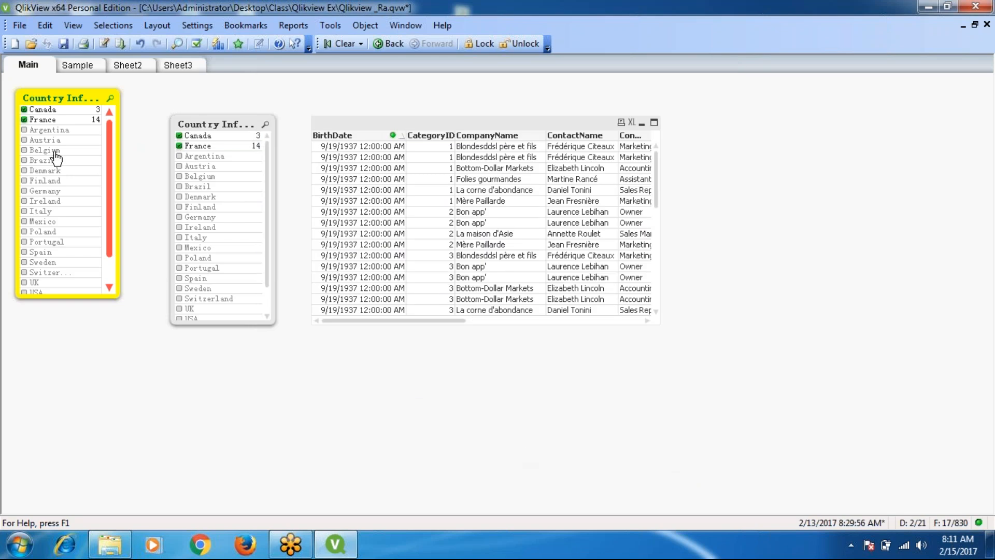
# - Add Finland, Mexico, Italy and Ireland to the selection using the second, grey-captioned country list box
pyautogui.click(180, 207)
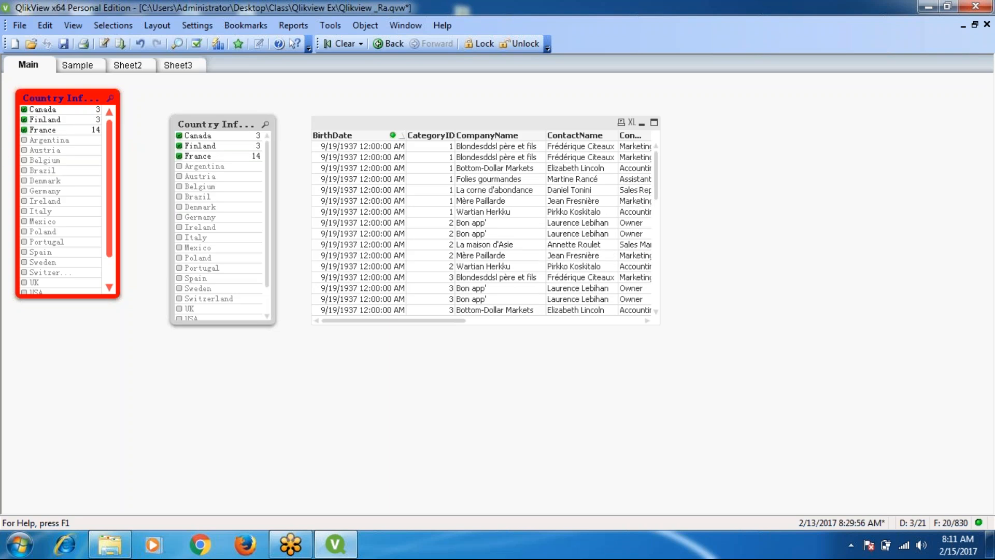
pyautogui.click(200, 247)
pyautogui.click(197, 247)
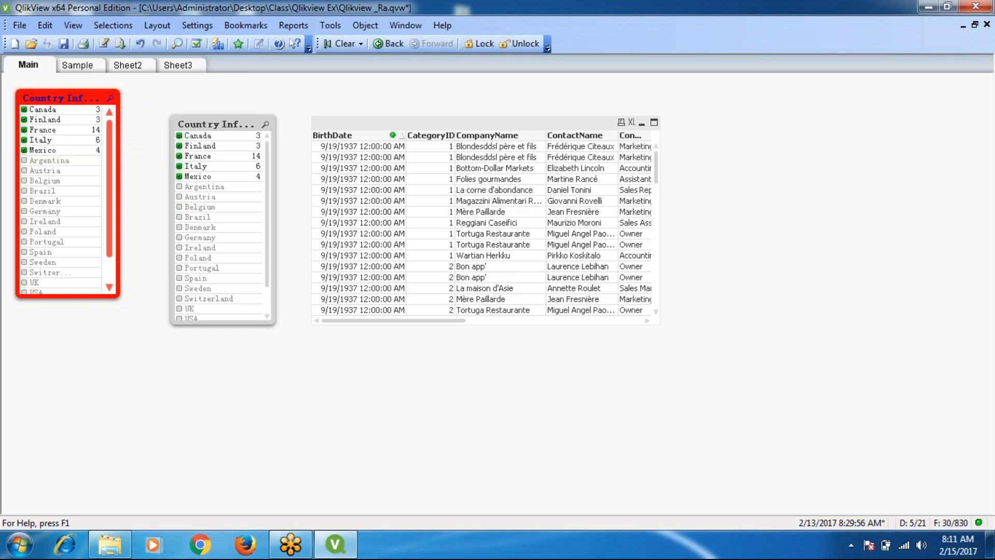
pyautogui.click(199, 248)
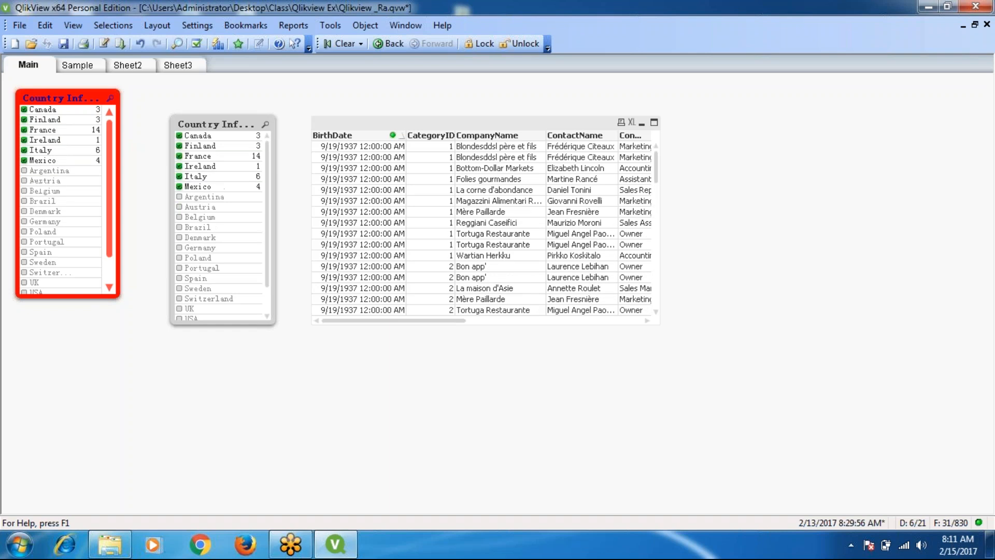
# - Add Germany and Denmark to the selection in the original list box, and clear the birth date selection in the table
pyautogui.click(41, 223)
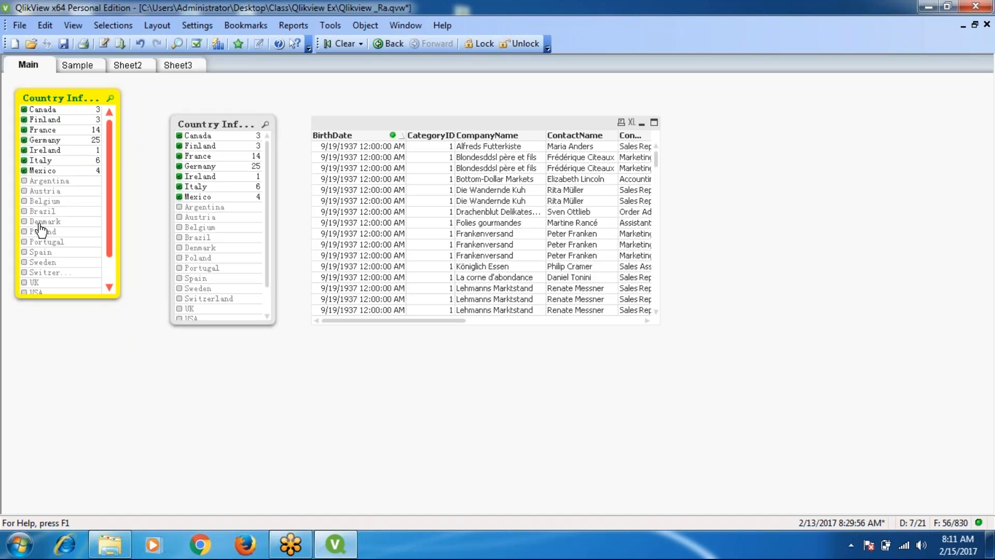
pyautogui.click(40, 223)
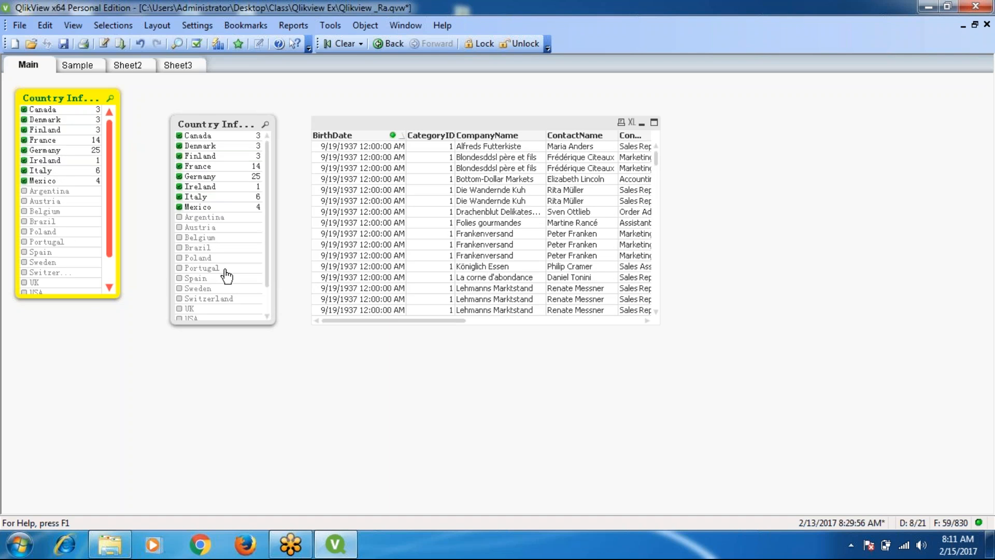
pyautogui.click(345, 272)
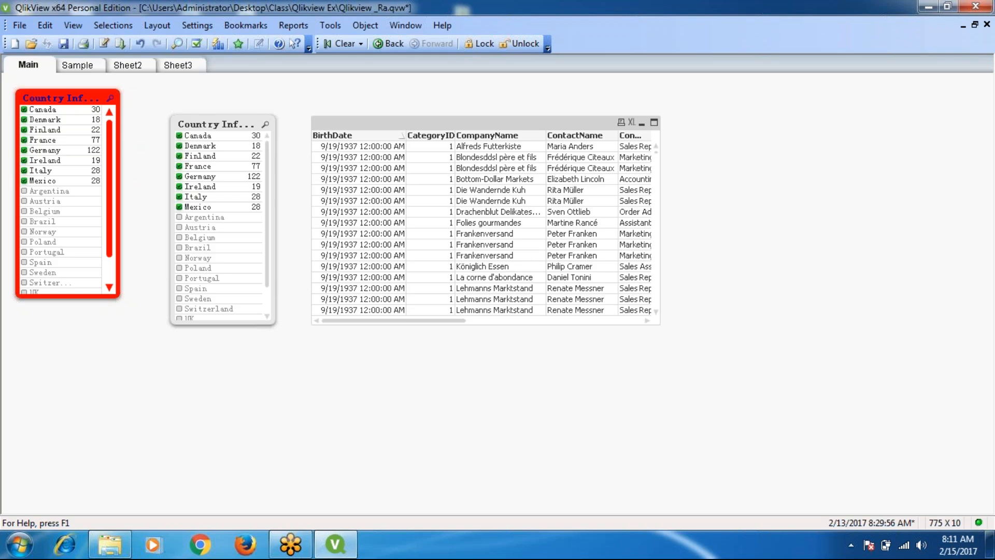
# - In the original list box's caption properties, turn on text wrapping and set the caption height to 4 lines
pyautogui.rightClick(73, 100)
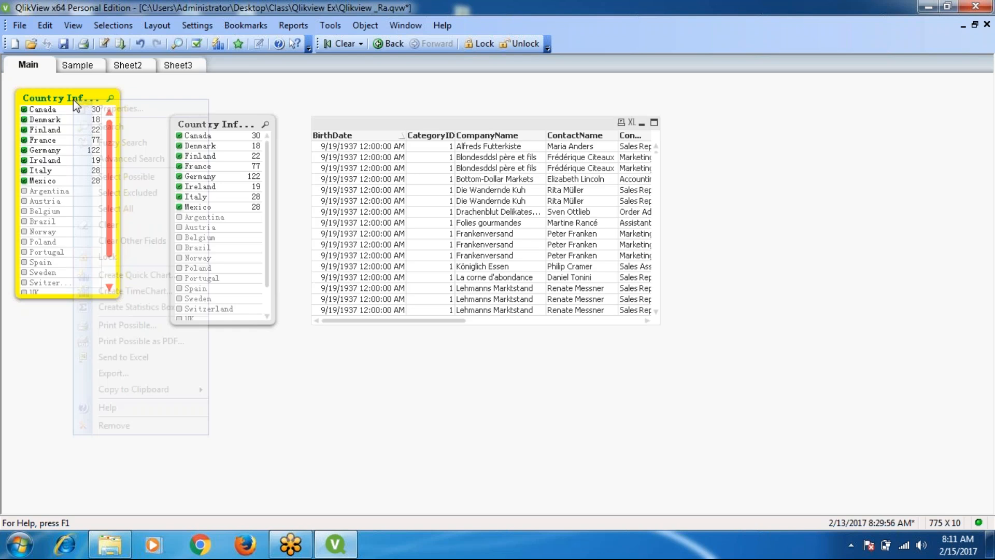
pyautogui.click(117, 109)
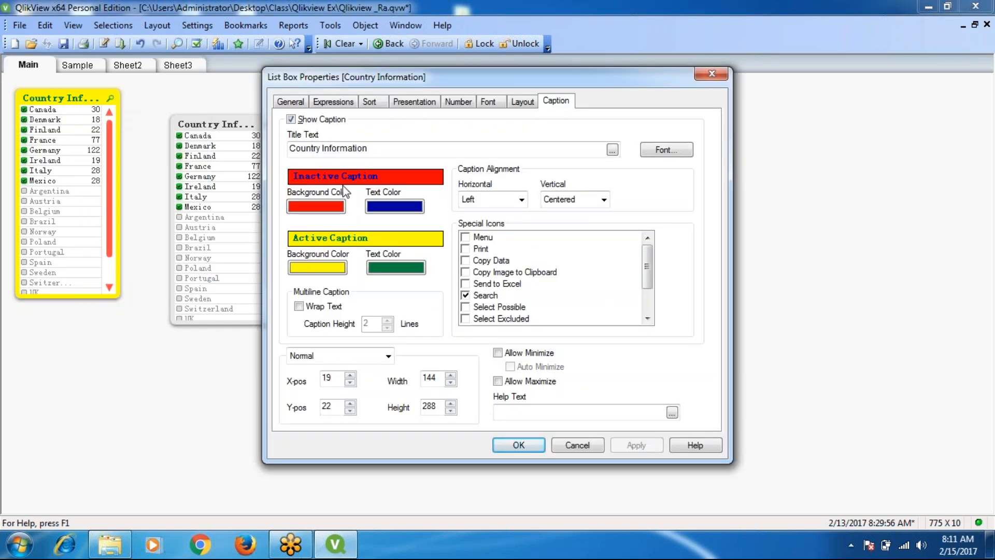
pyautogui.click(299, 306)
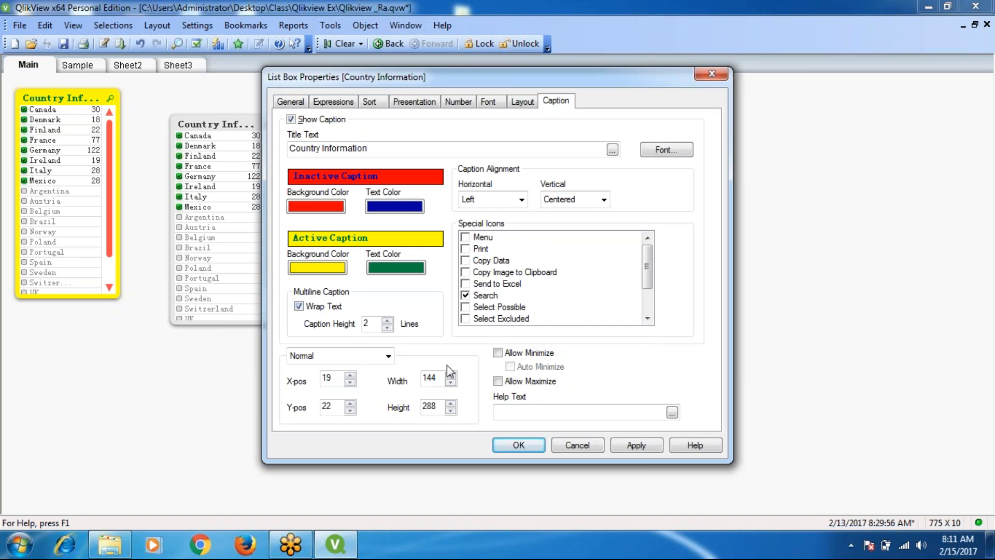
pyautogui.click(636, 446)
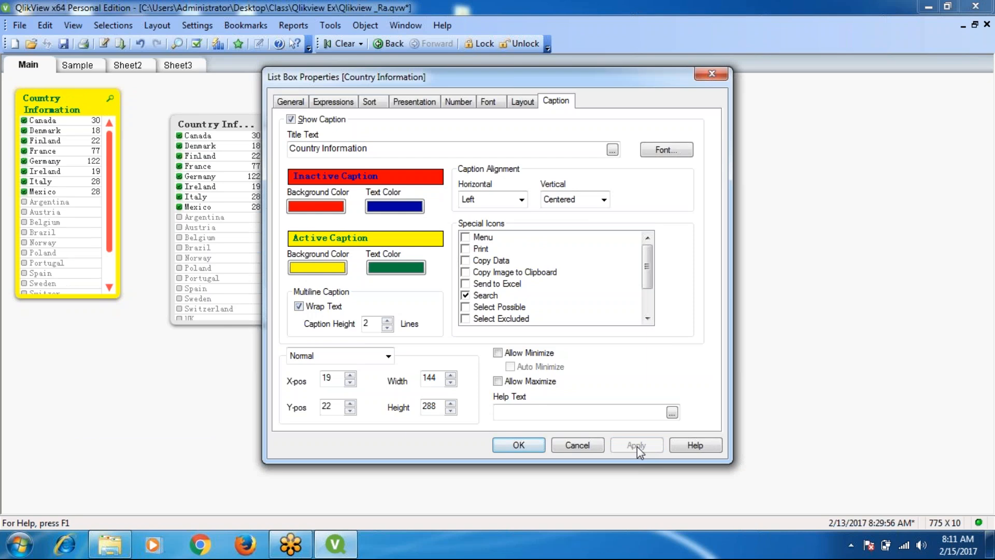
pyautogui.click(387, 320)
pyautogui.click(387, 319)
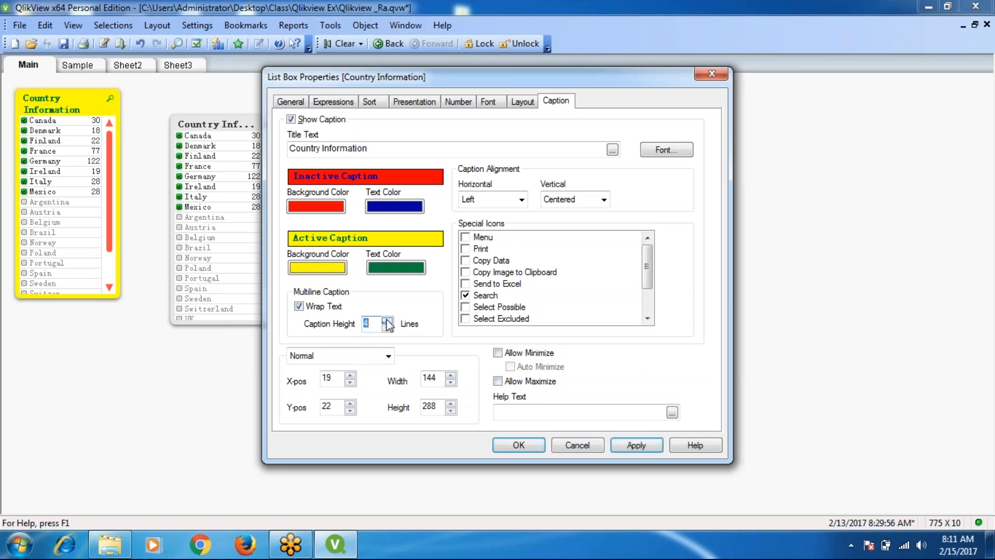
pyautogui.click(634, 446)
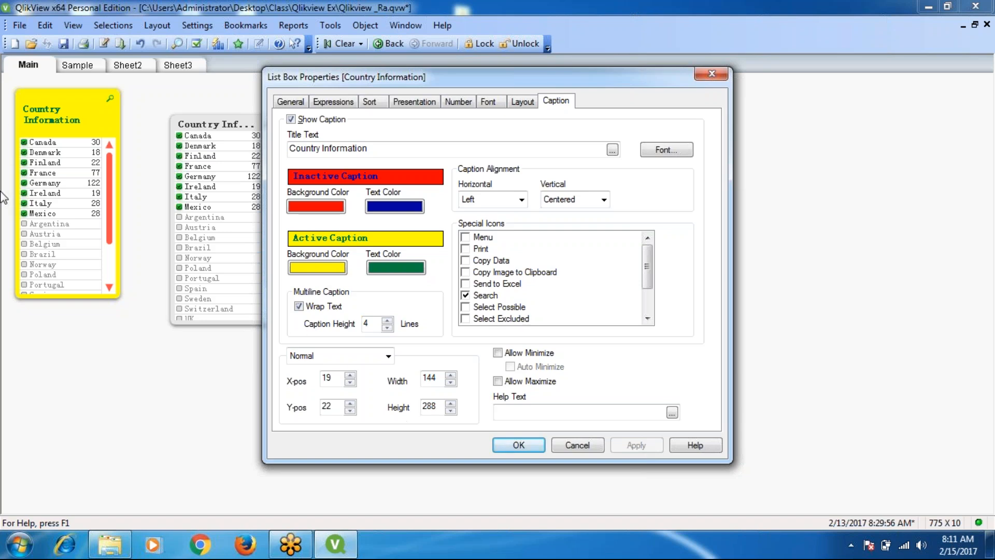
# - Try an X-position of 190 for the list box, and restore it to 19
pyautogui.click(342, 378)
pyautogui.write('0')
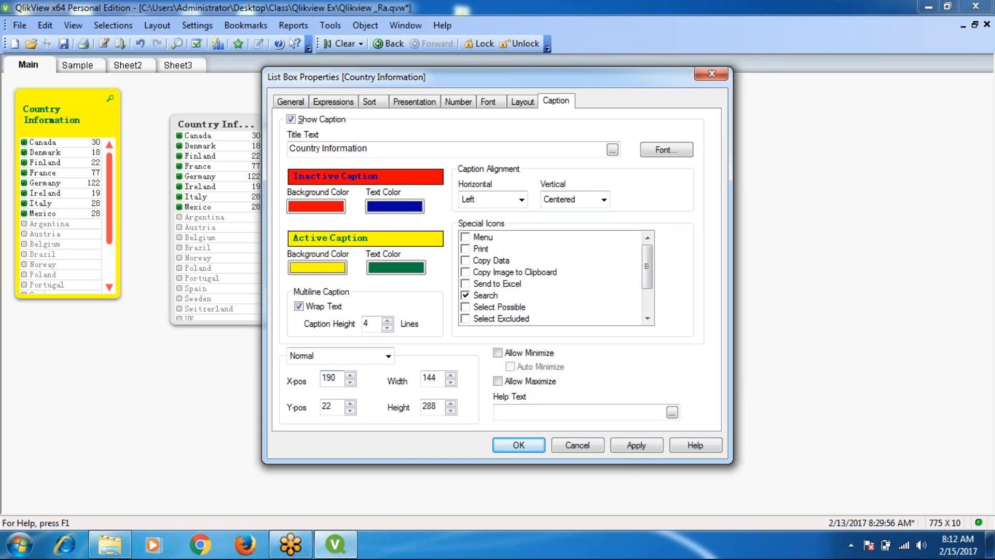
pyautogui.click(642, 446)
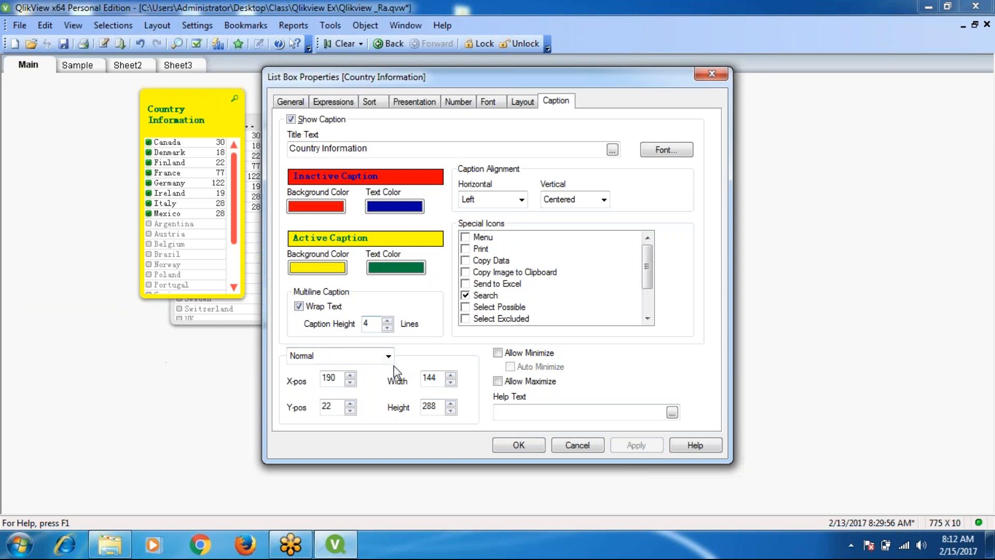
pyautogui.click(340, 382)
pyautogui.press('BackSpace')
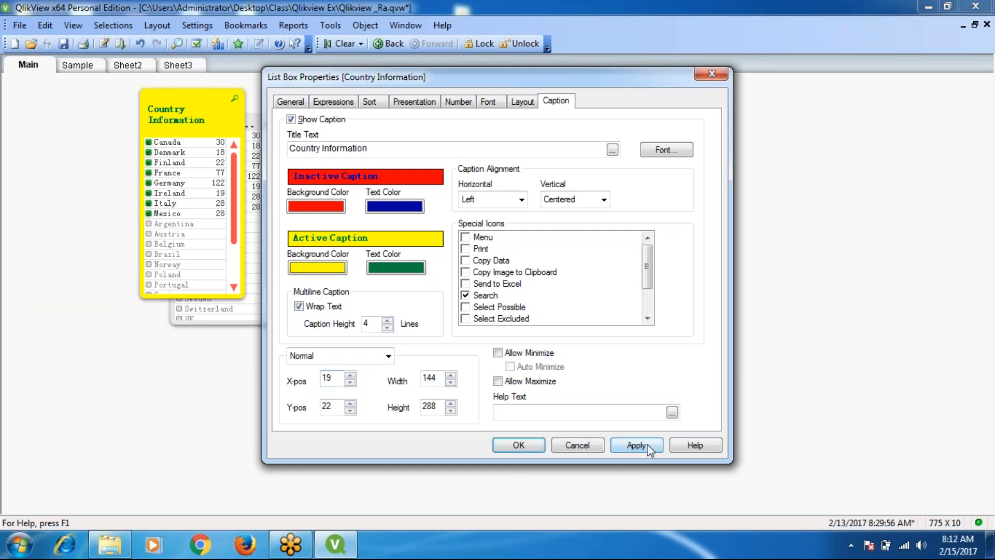
pyautogui.click(637, 445)
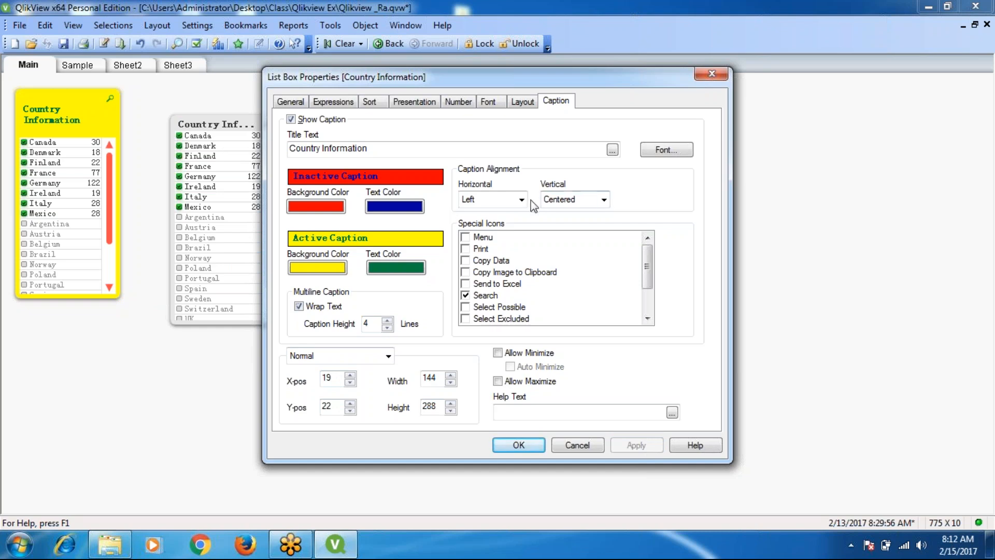
# - Set the Country Information caption alignment to Top vertically and Centered horizontally, and apply it
pyautogui.click(604, 200)
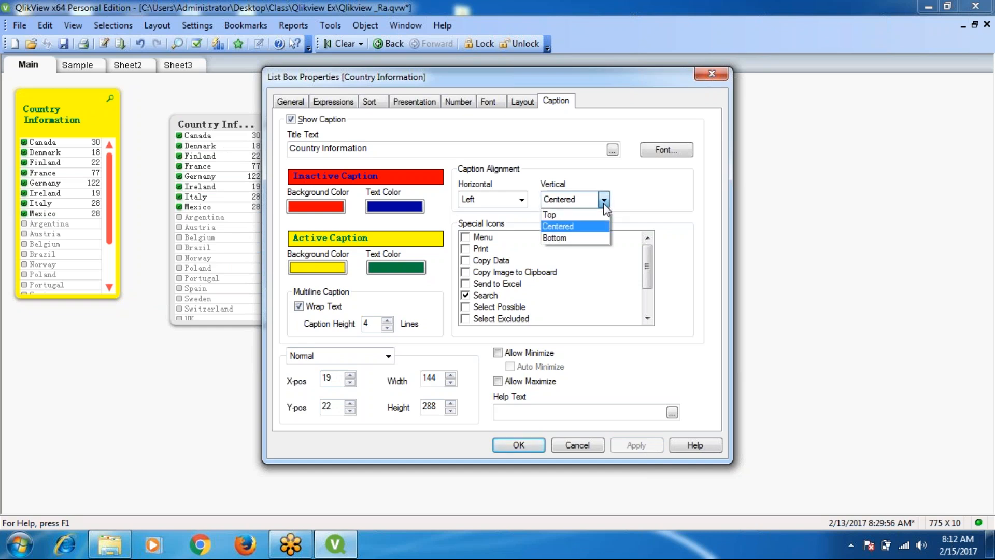
pyautogui.click(552, 214)
pyautogui.click(637, 446)
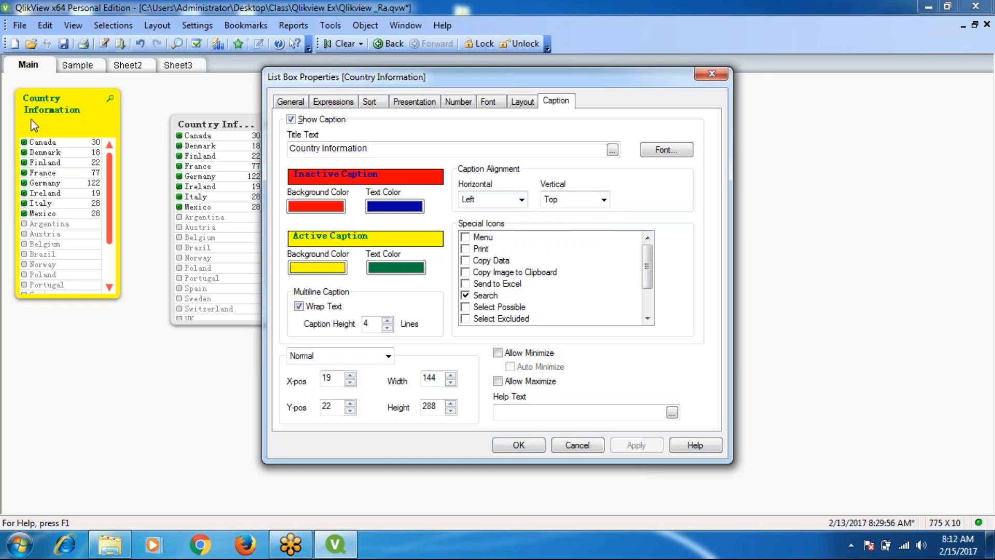
pyautogui.click(521, 200)
pyautogui.click(500, 227)
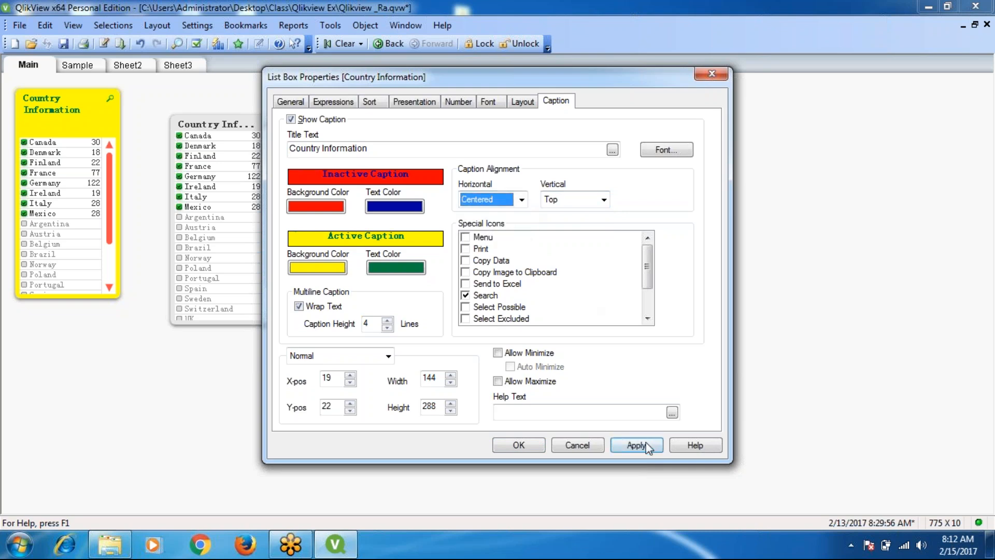
pyautogui.click(648, 449)
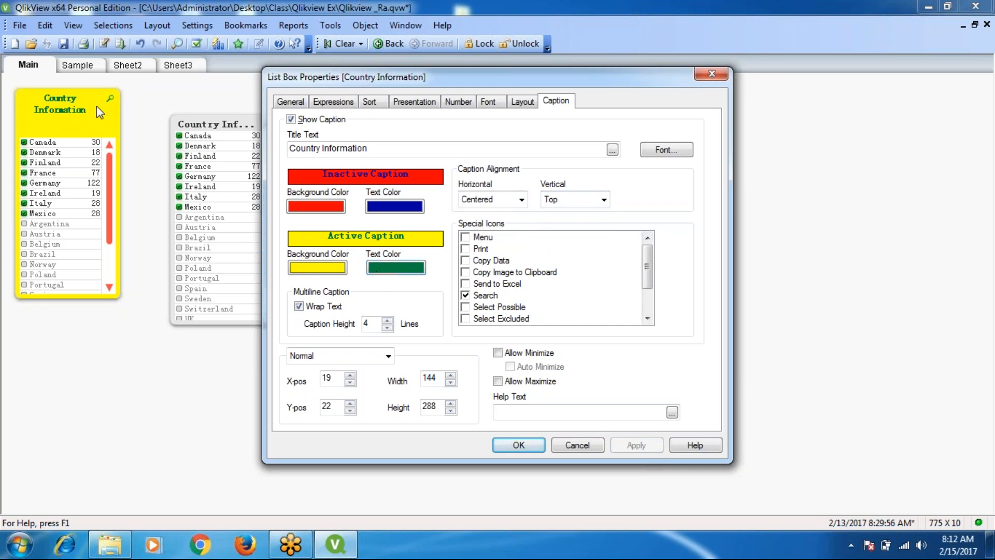
# - Enable the Print, Menu, Select Excluded and Send to Excel caption icons for the list box, and confirm its properties
pyautogui.click(465, 249)
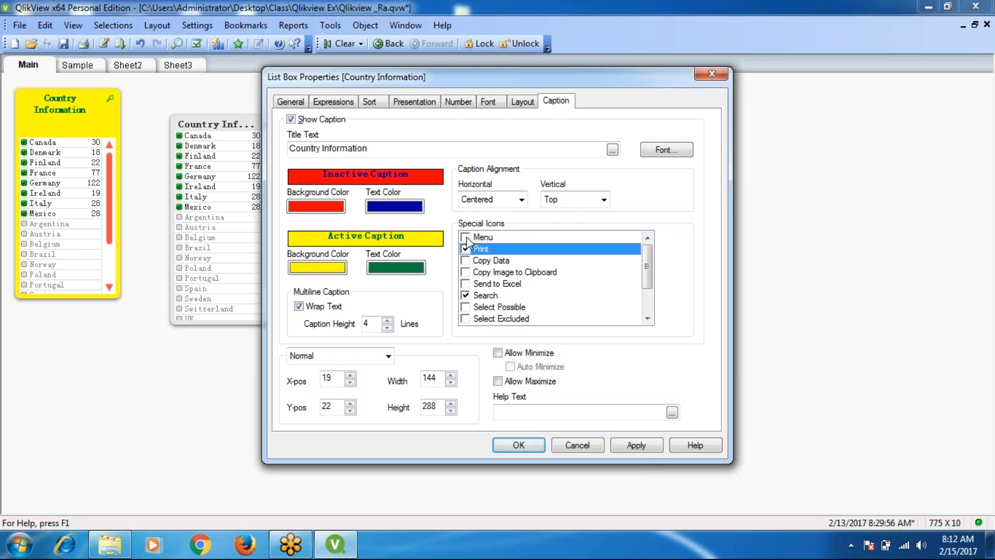
pyautogui.click(465, 238)
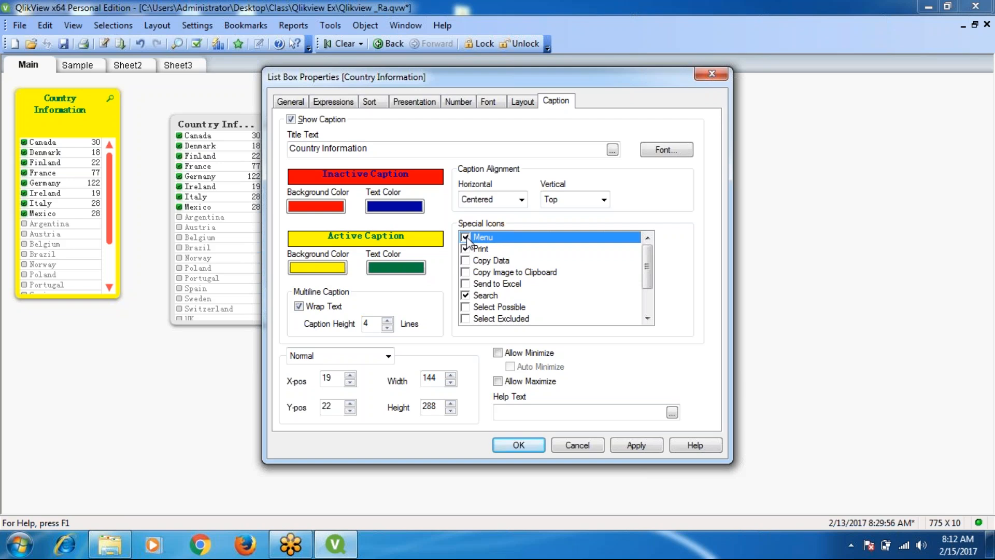
pyautogui.click(465, 318)
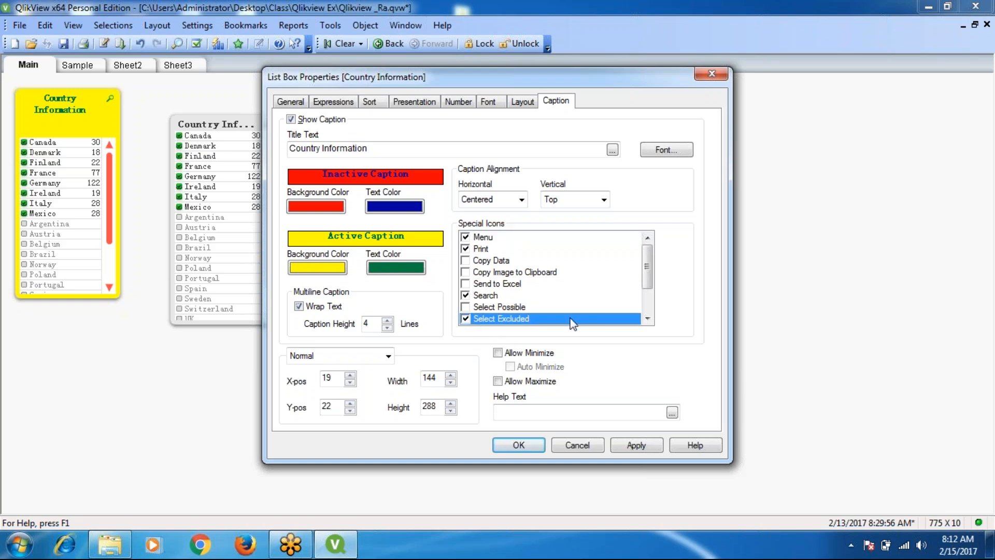
pyautogui.click(465, 284)
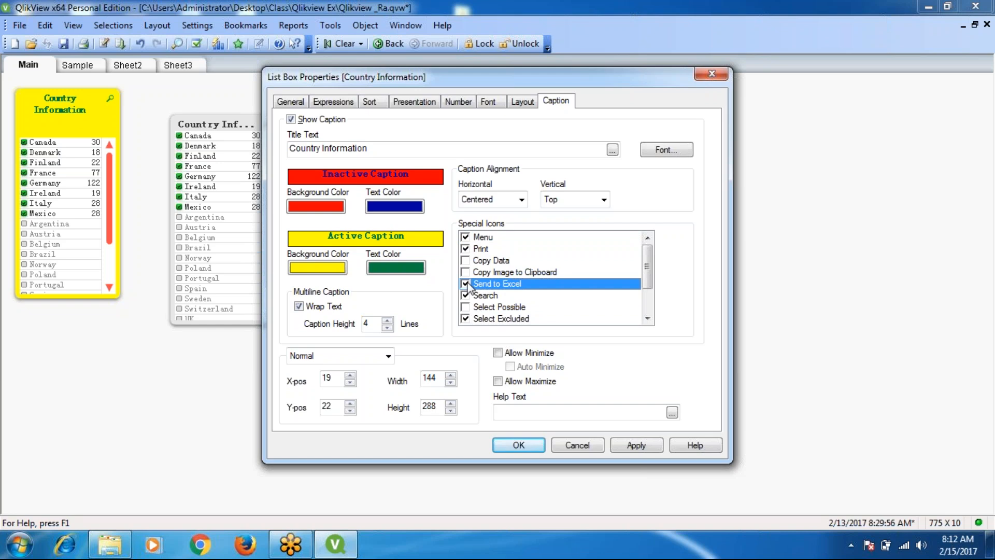
pyautogui.click(639, 435)
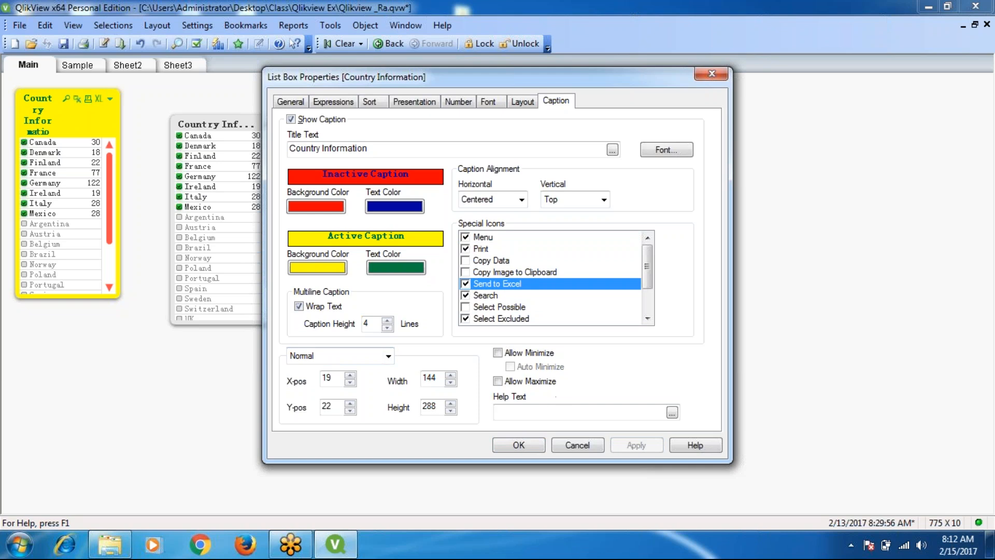
pyautogui.click(519, 444)
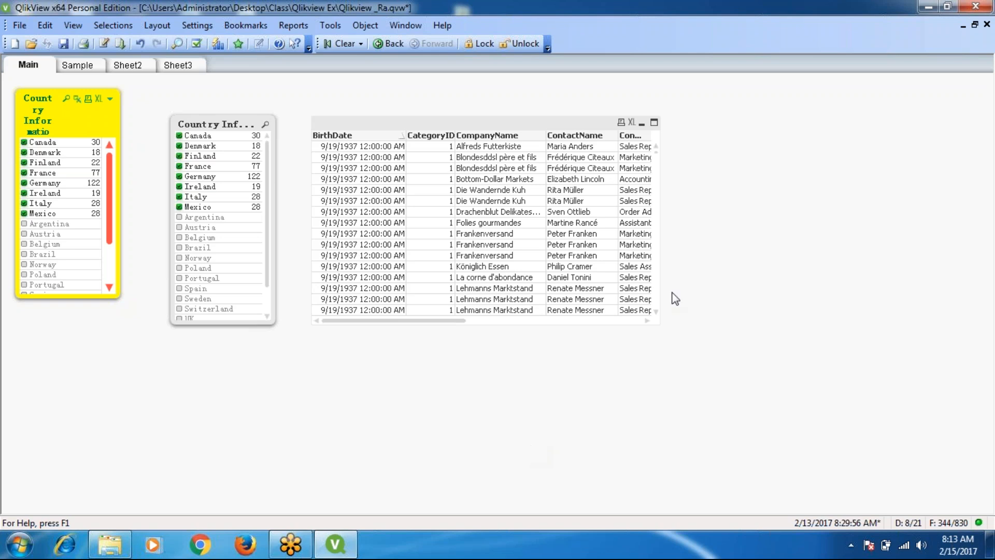
# - Remove the table showing BirthDate, CategoryID and CompanyName from the Main sheet
pyautogui.rightClick(515, 124)
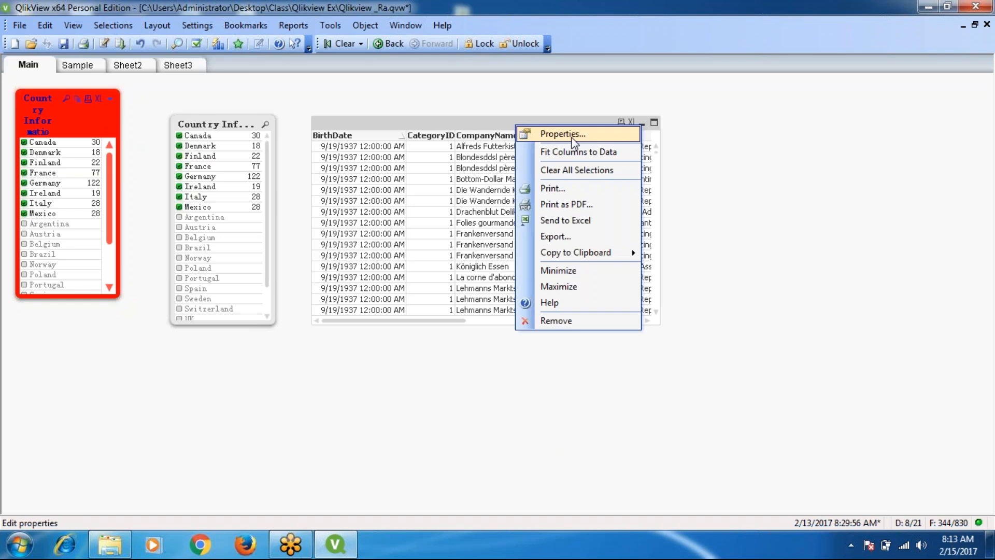
pyautogui.click(557, 321)
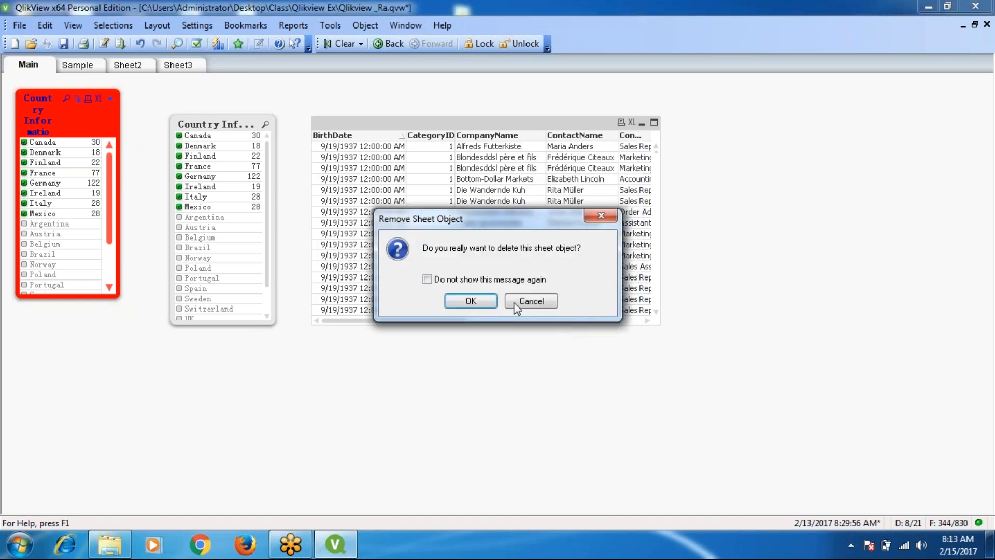
pyautogui.click(471, 301)
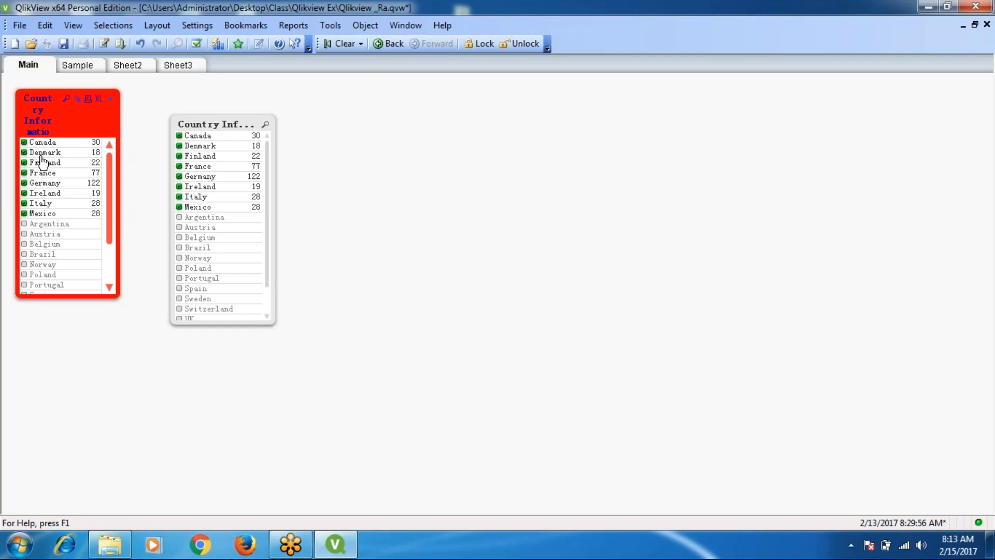
# - Start a new multi box on the Main sheet and add the ShipCountry field to it
pyautogui.rightClick(346, 118)
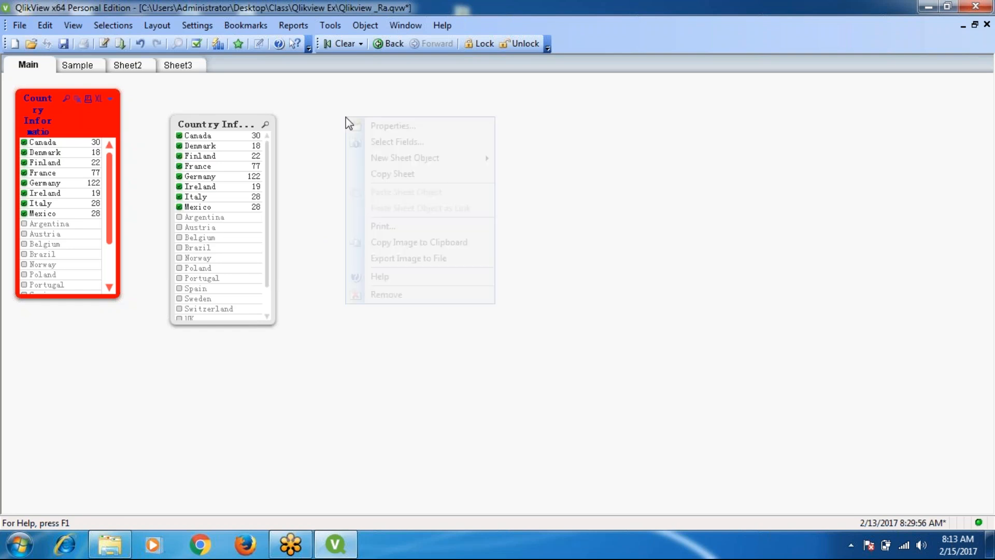
pyautogui.moveTo(459, 165)
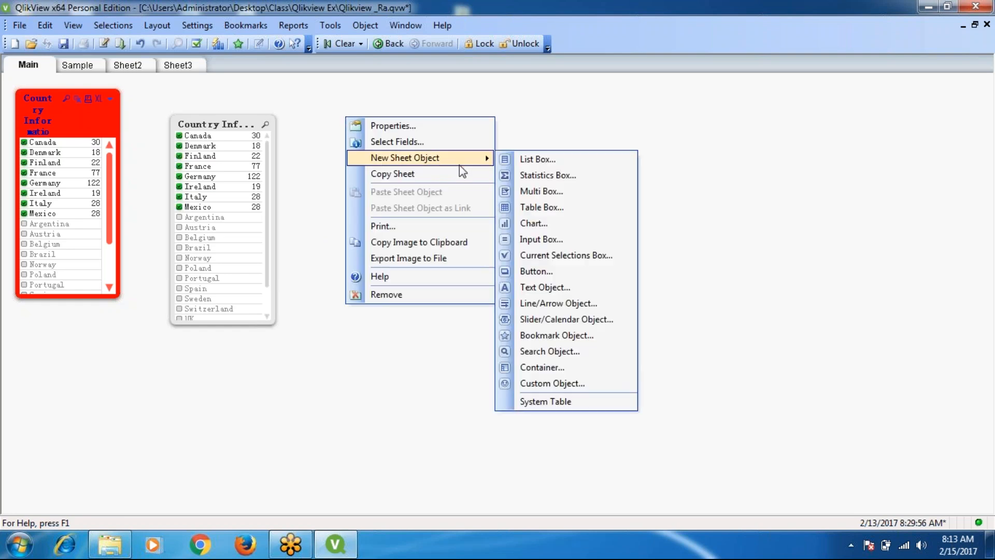
pyautogui.click(543, 191)
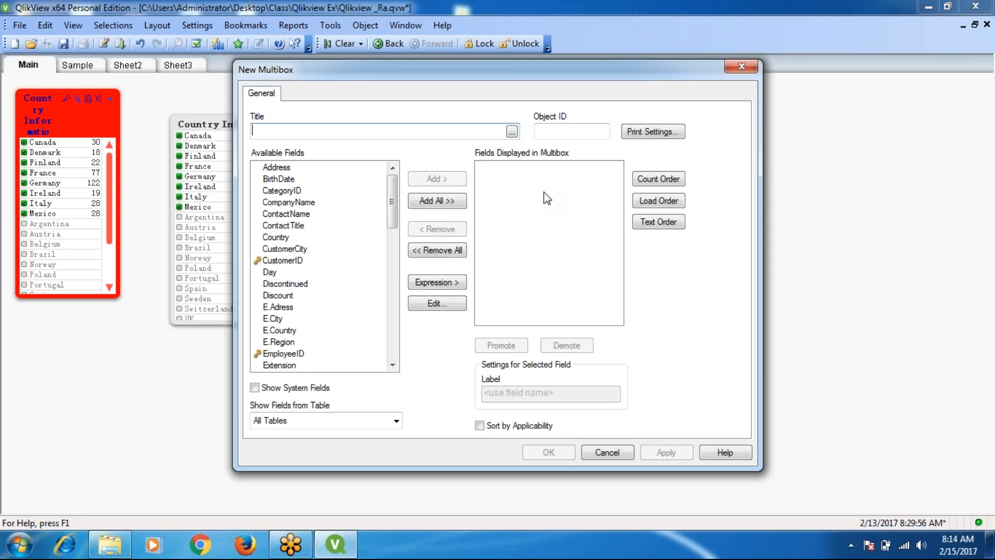
pyautogui.click(270, 299)
pyautogui.press('s')
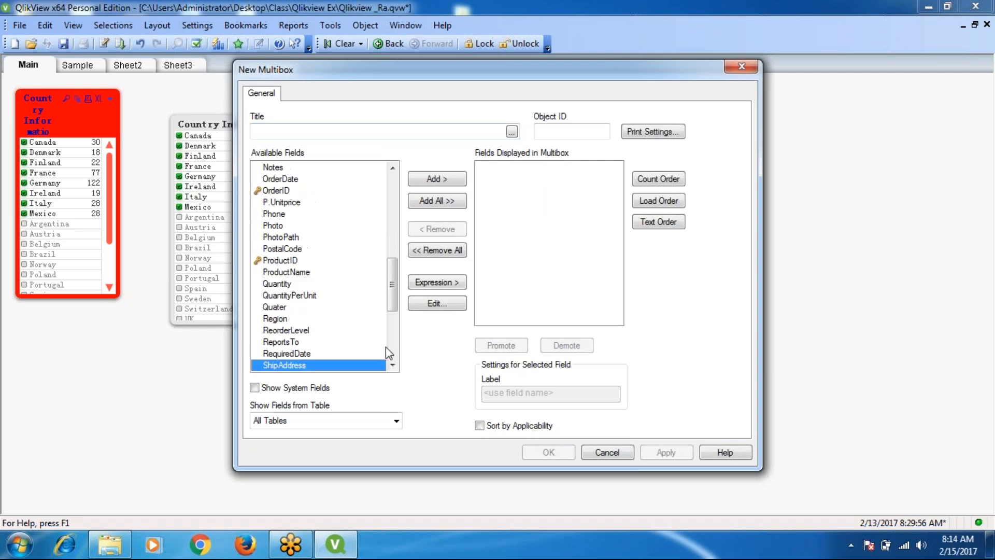
pyautogui.click(393, 365)
pyautogui.click(393, 366)
pyautogui.click(393, 366)
pyautogui.click(393, 366)
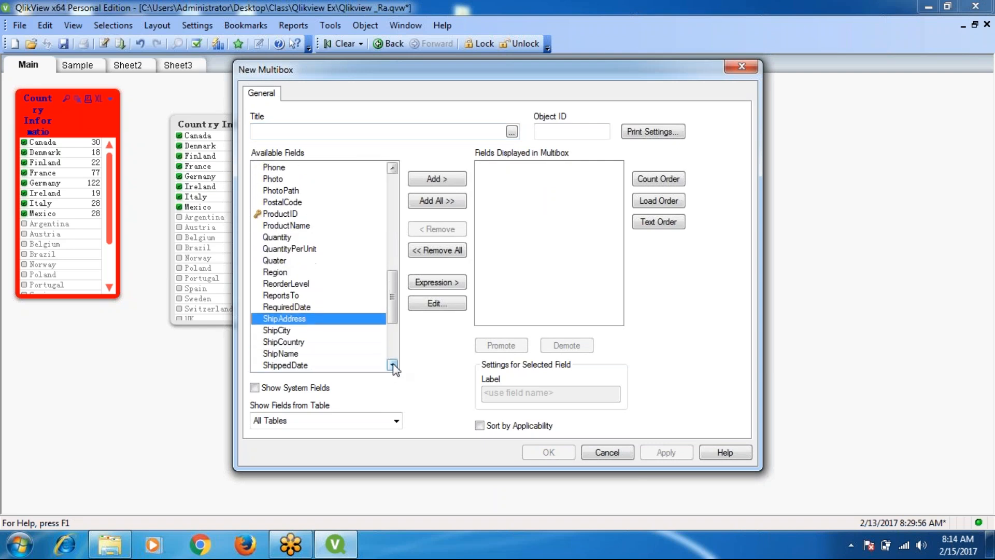
pyautogui.click(393, 365)
pyautogui.click(299, 330)
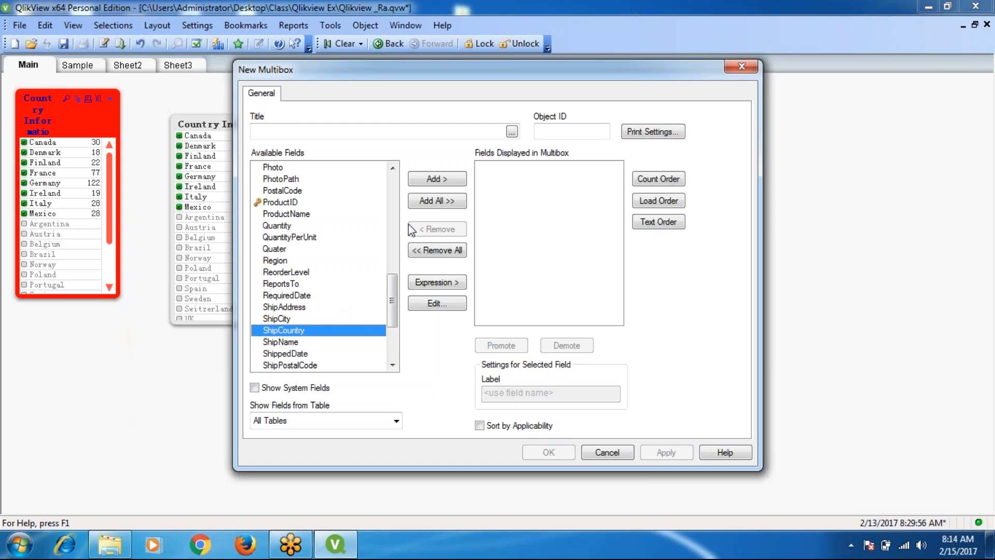
pyautogui.click(437, 178)
# - Add the ShipRegion, ShipCity and ShipName fields to the multi box and create it
pyautogui.click(285, 293)
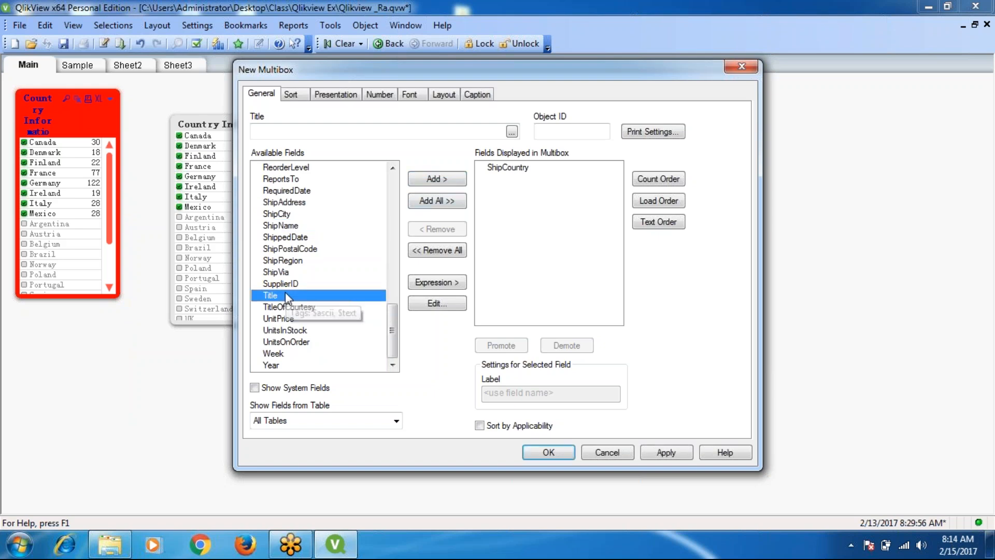
pyautogui.click(284, 260)
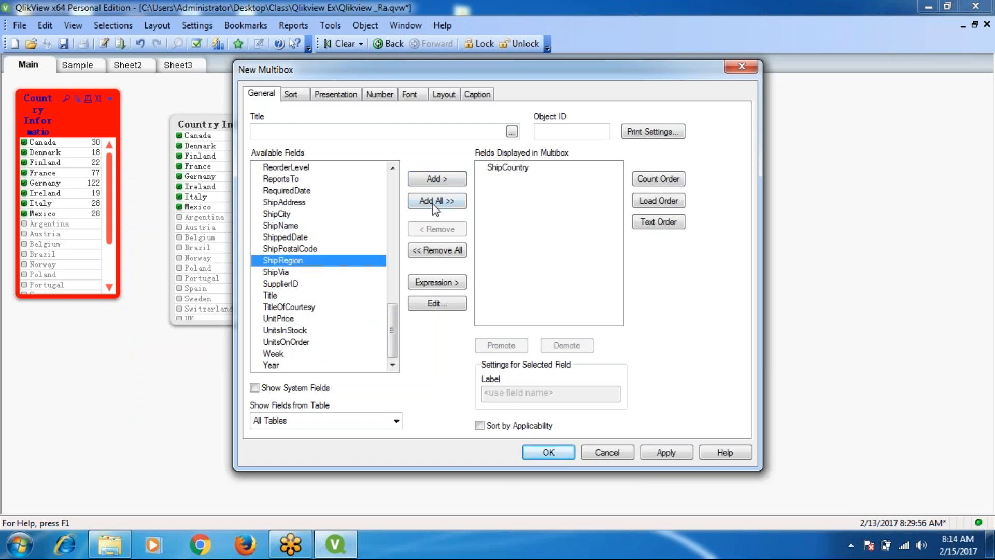
pyautogui.click(438, 179)
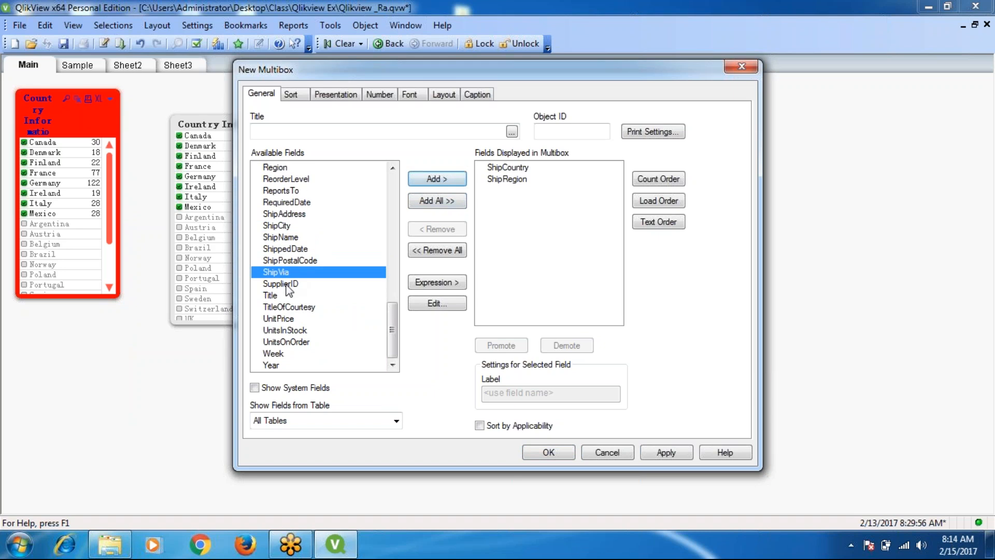
pyautogui.click(278, 226)
pyautogui.click(428, 182)
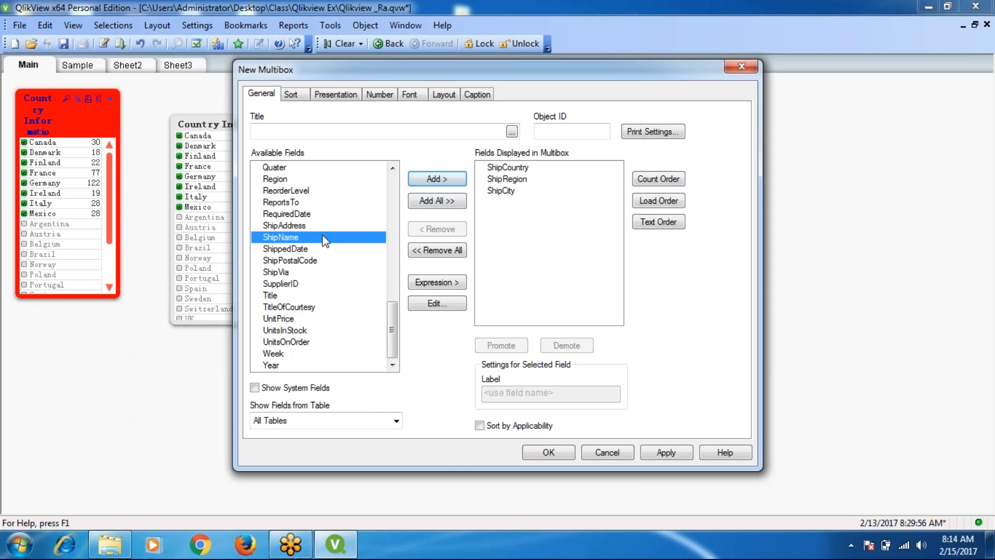
pyautogui.click(438, 177)
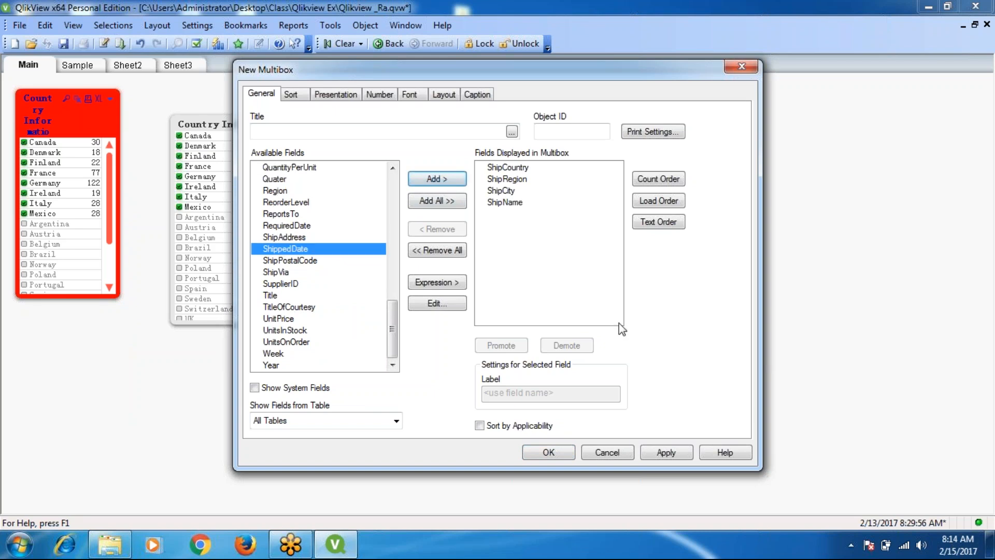
pyautogui.click(670, 453)
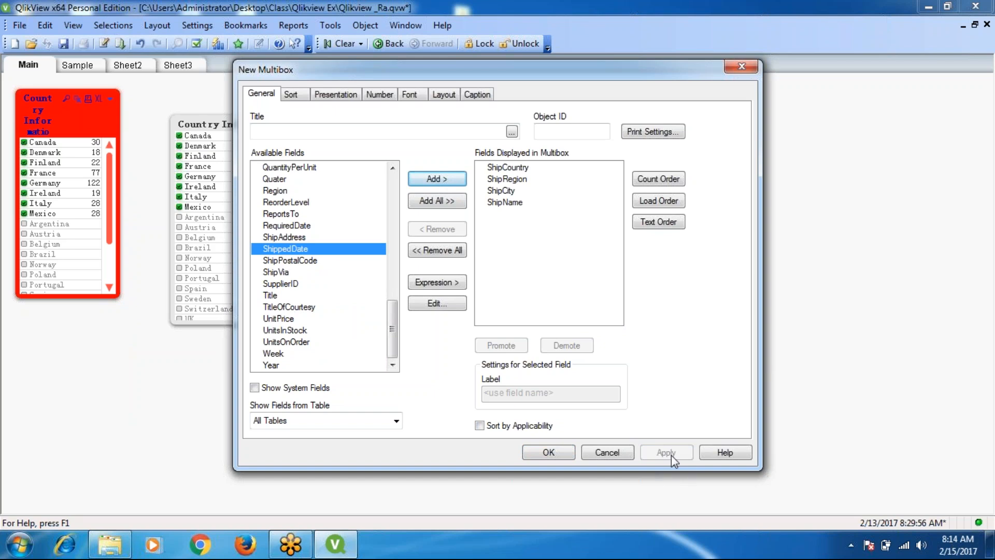
pyautogui.click(543, 454)
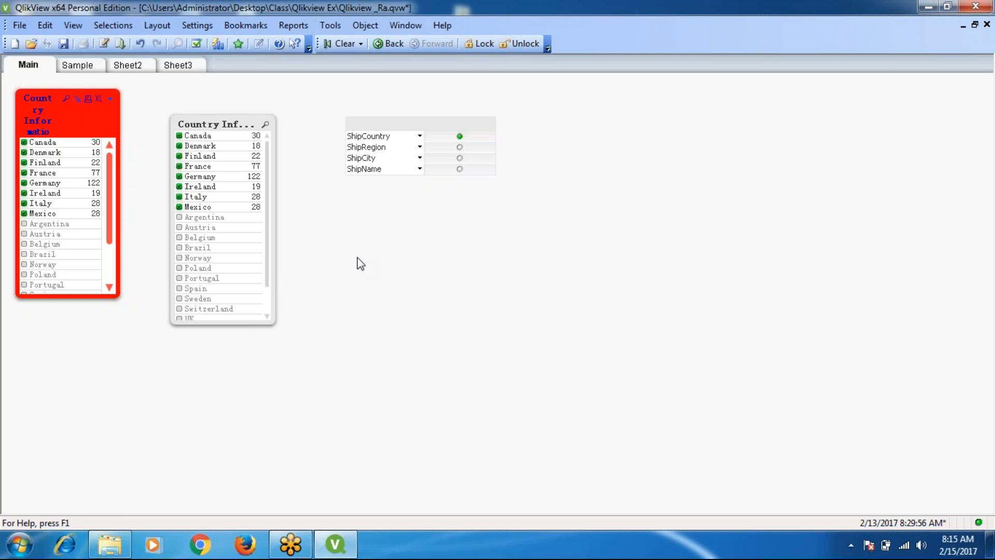
# - In the multi box, select Austria as the ShipCountry and try selecting DF as the ShipRegion
pyautogui.click(420, 136)
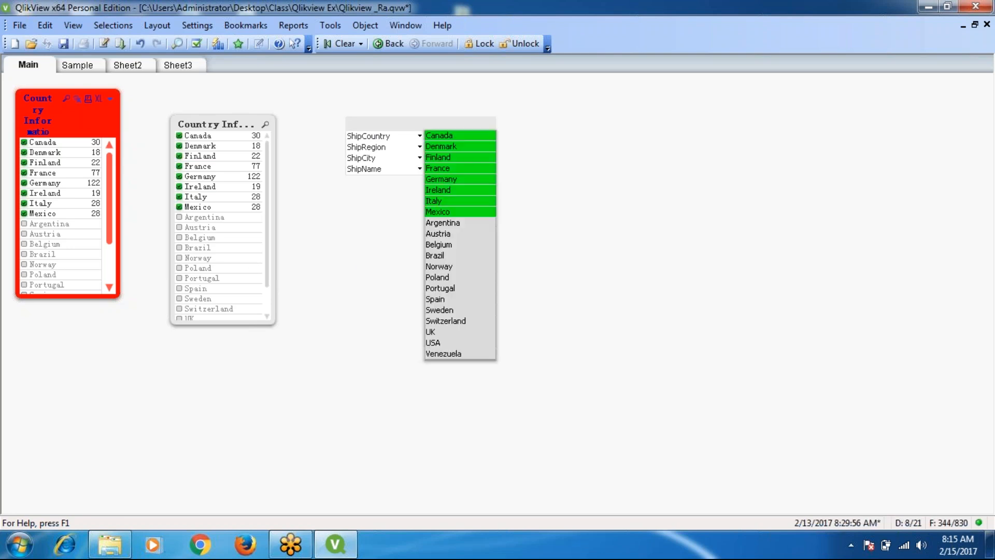
pyautogui.click(437, 233)
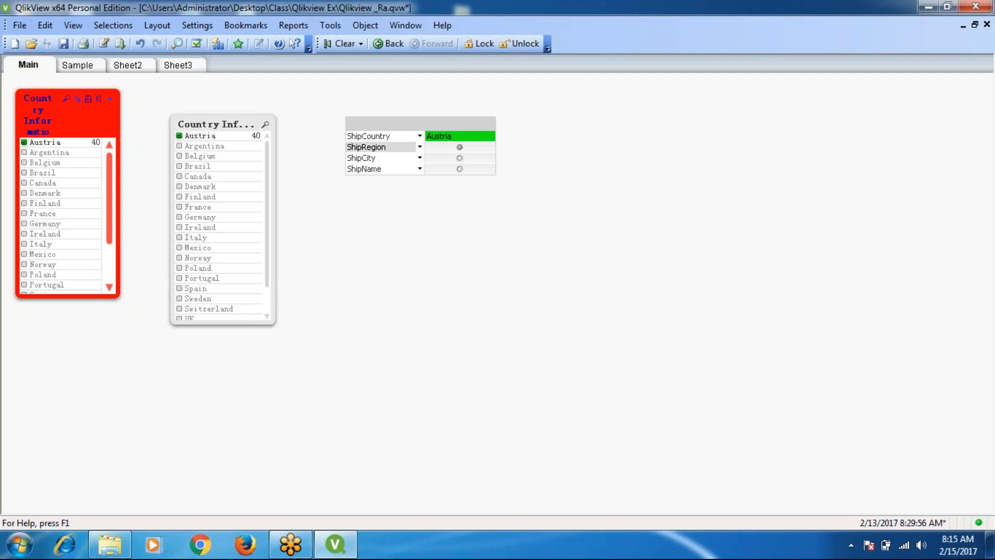
pyautogui.click(420, 148)
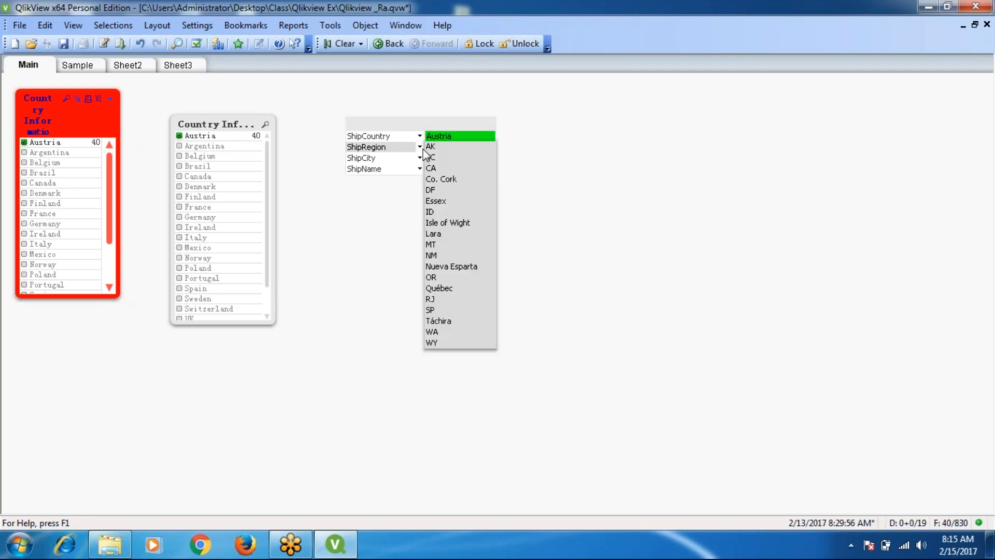
pyautogui.click(438, 191)
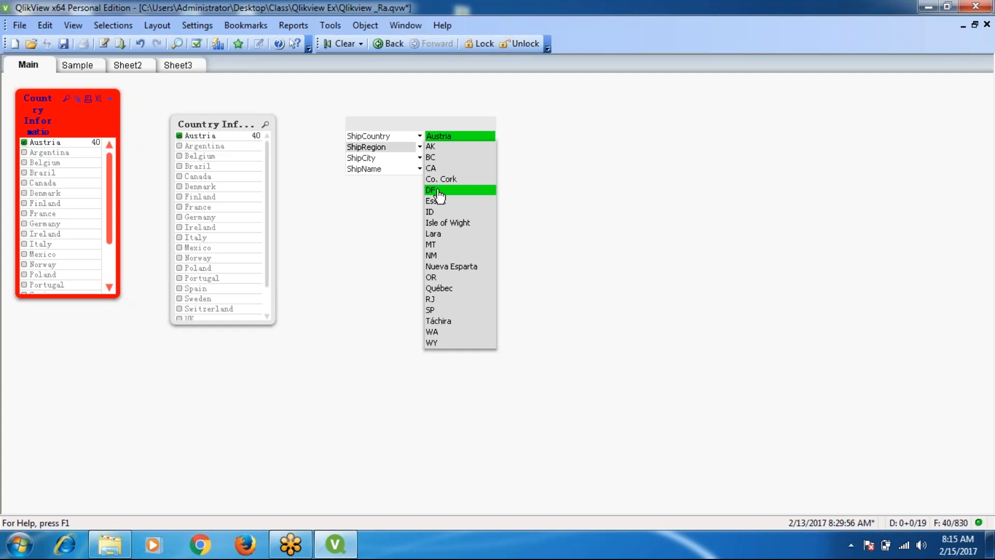
# - In the multi box, select Brandenburg as the ShipCity and Königlich Essen as the ShipName
pyautogui.click(420, 158)
pyautogui.click(443, 215)
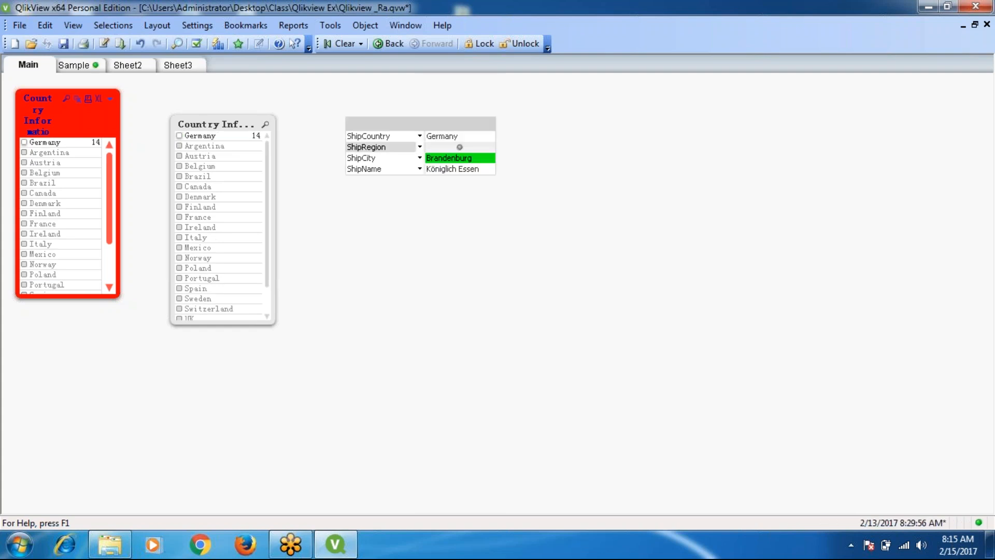
pyautogui.click(421, 170)
pyautogui.click(450, 83)
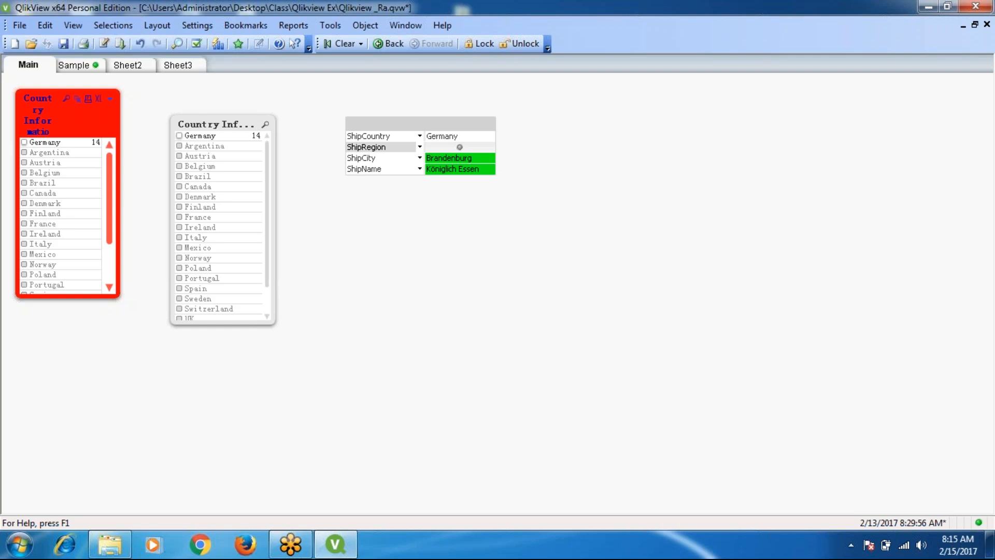
# - In the multi box, select Brazil as the ShipCountry, SP as the ShipRegion, Resende as the ShipCity and the Wellington Import entry as the ShipName
pyautogui.click(419, 136)
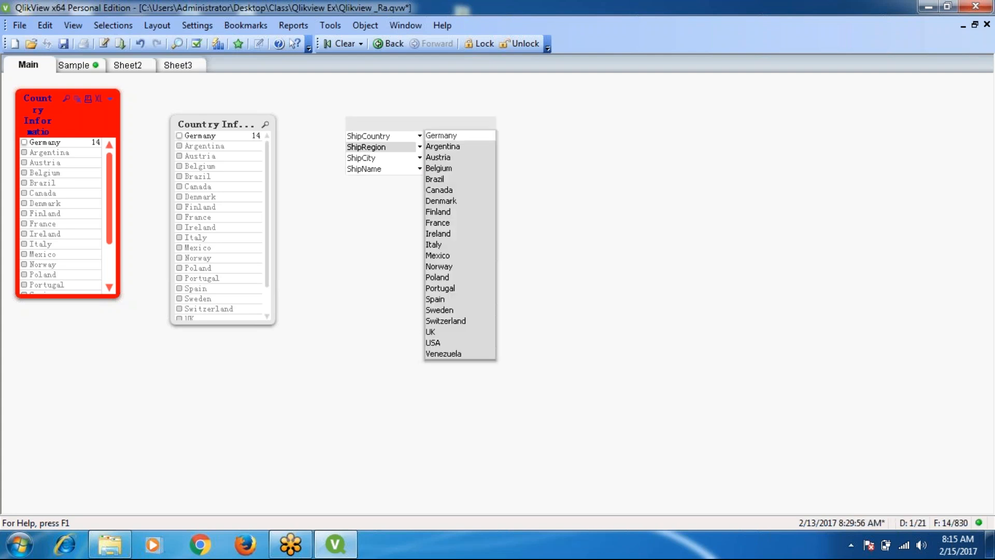
pyautogui.click(441, 179)
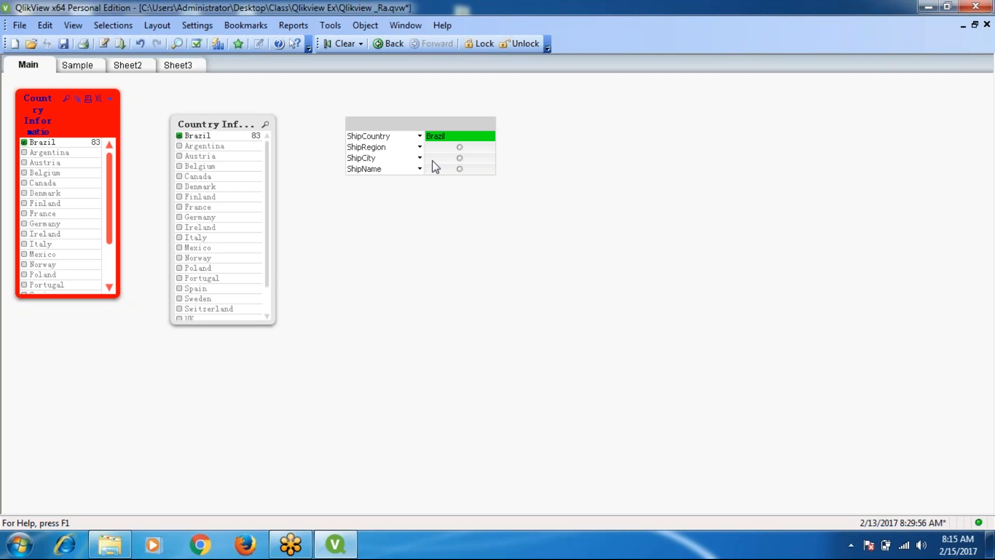
pyautogui.click(419, 148)
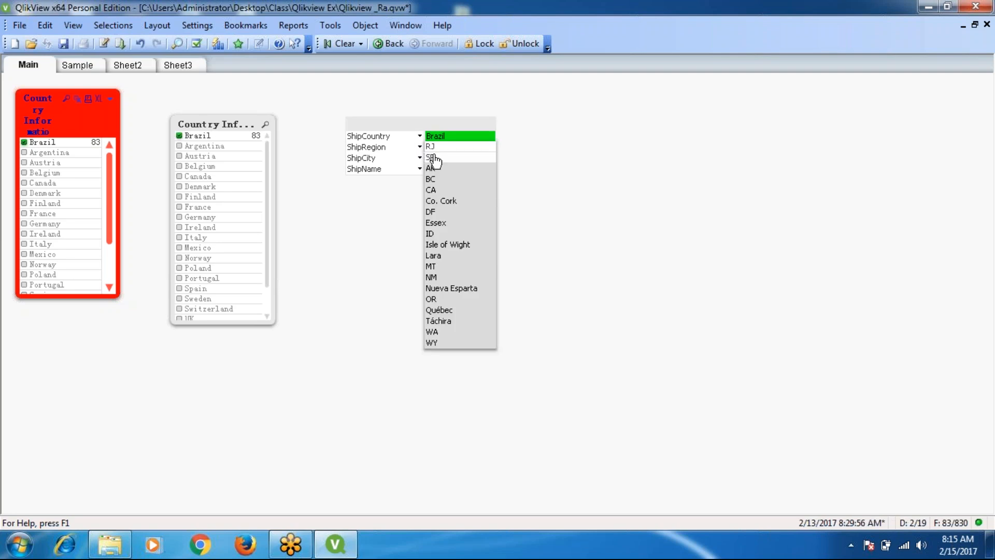
pyautogui.click(431, 158)
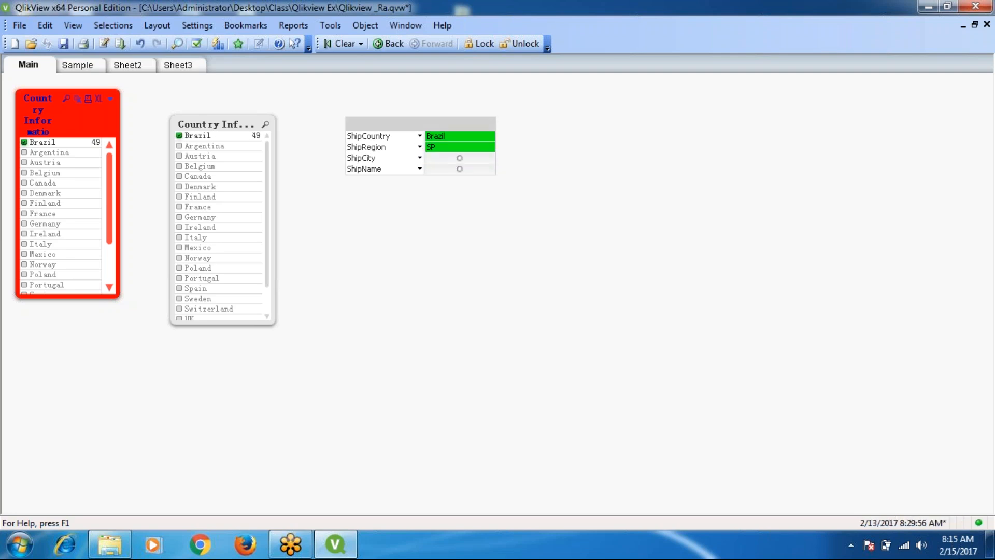
pyautogui.click(420, 158)
pyautogui.click(439, 93)
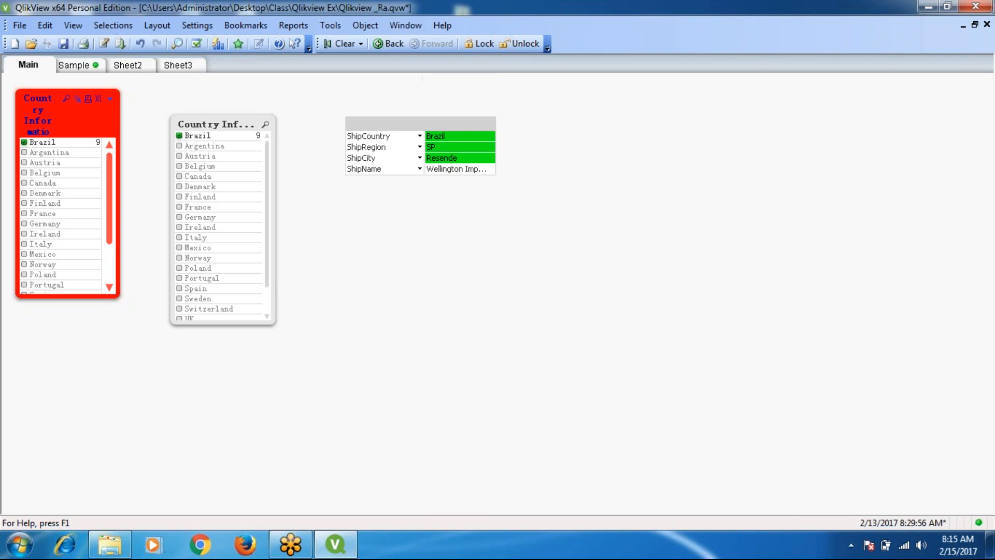
pyautogui.click(419, 169)
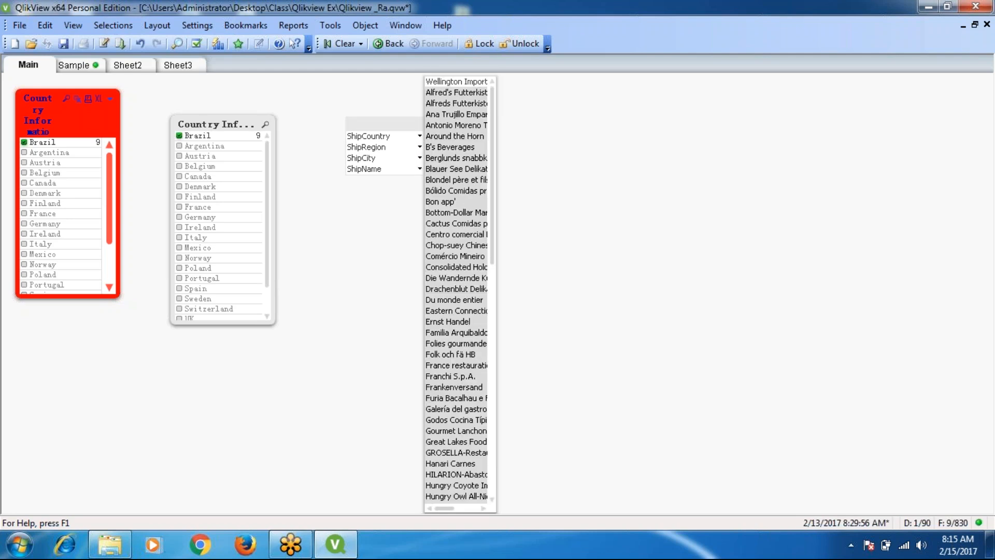
pyautogui.click(463, 82)
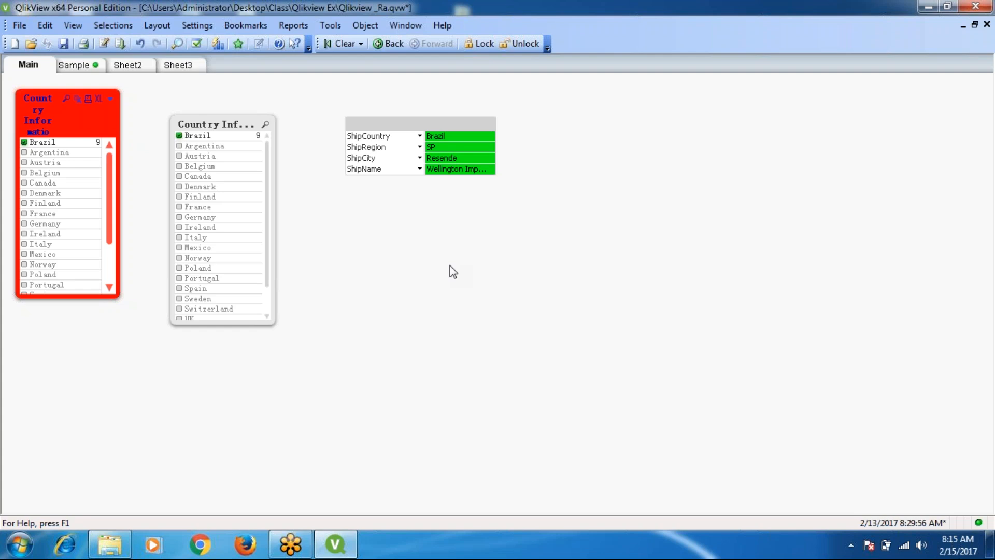
pyautogui.click(423, 137)
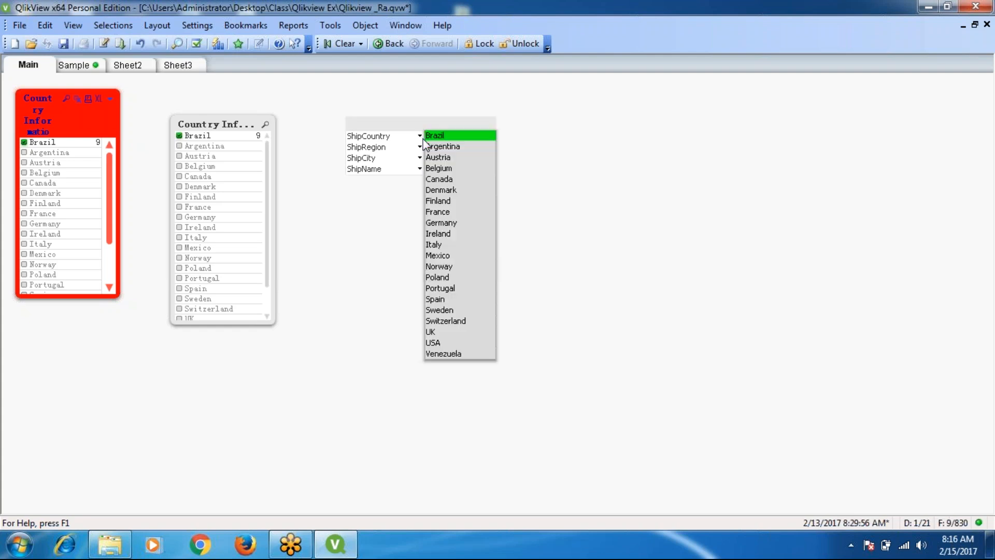
pyautogui.click(440, 171)
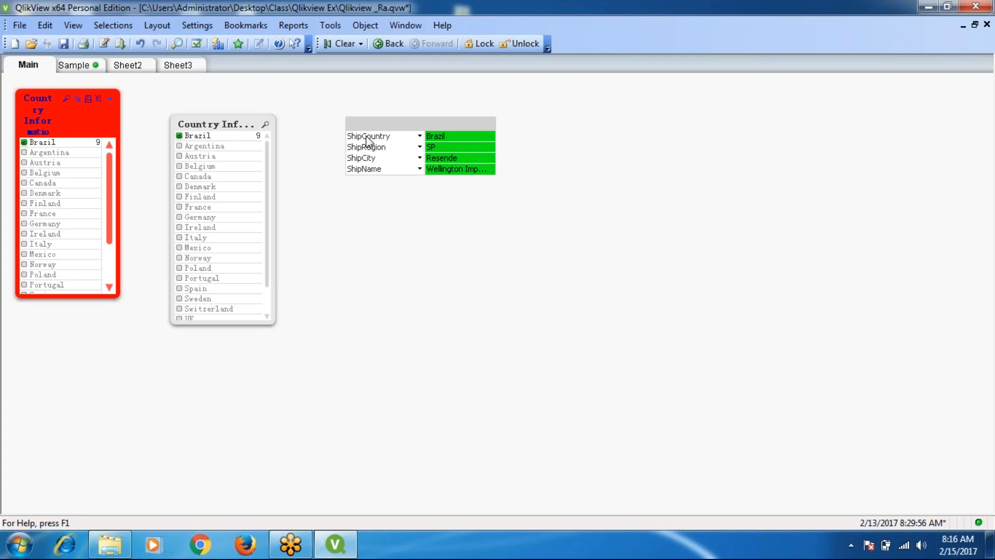
pyautogui.click(27, 186)
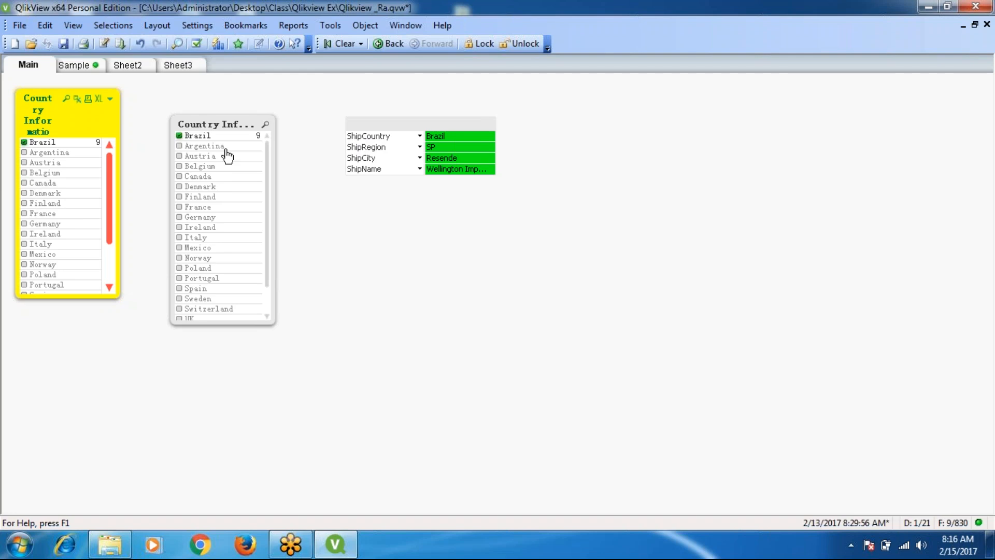
# - In the multi box, replace the Brazil selection with Canada as the ShipCountry and select Québec as the ShipRegion
pyautogui.click(420, 136)
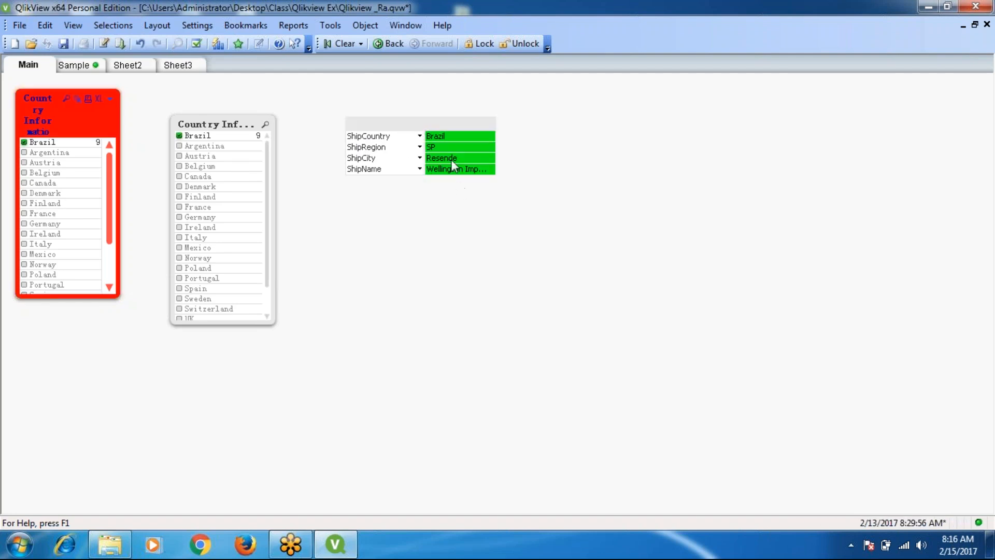
pyautogui.click(449, 138)
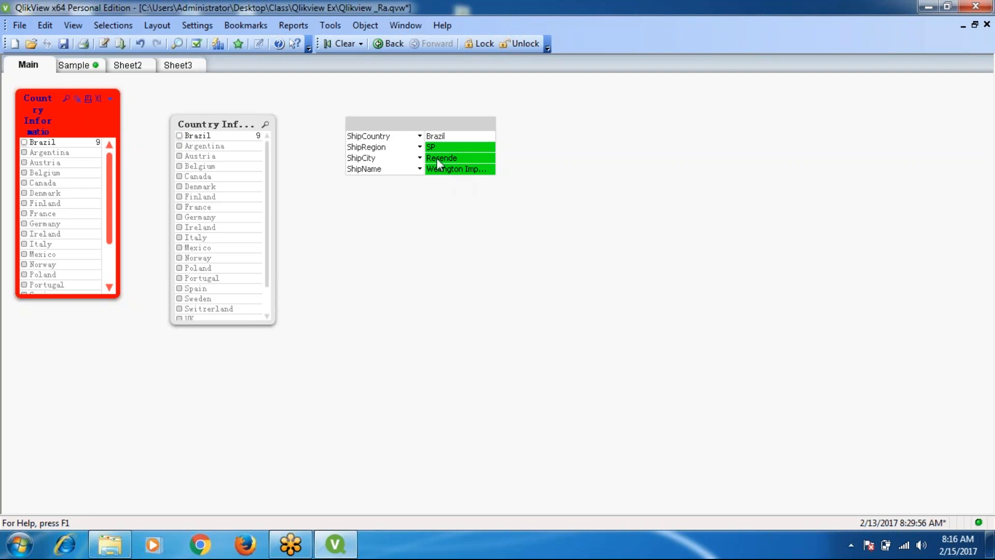
pyautogui.click(420, 136)
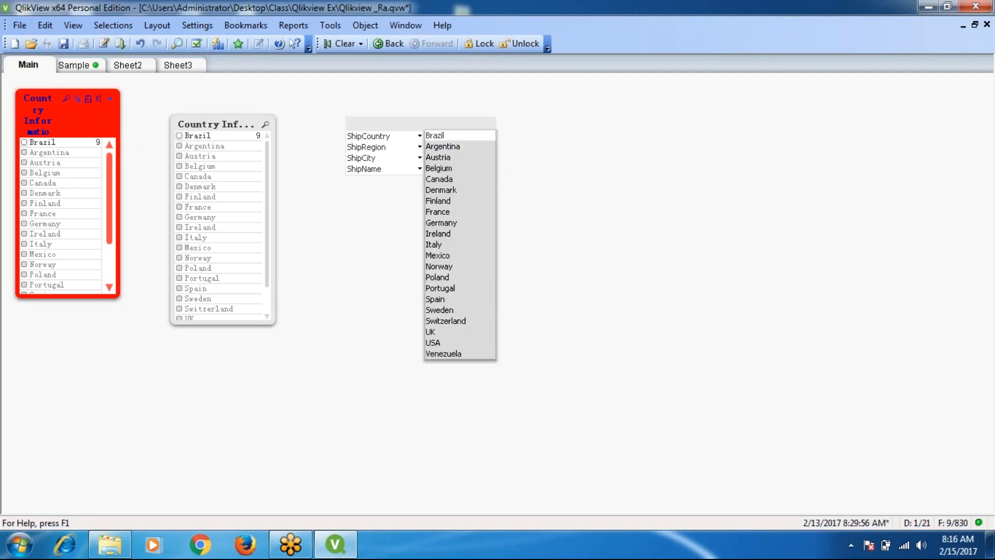
pyautogui.click(456, 181)
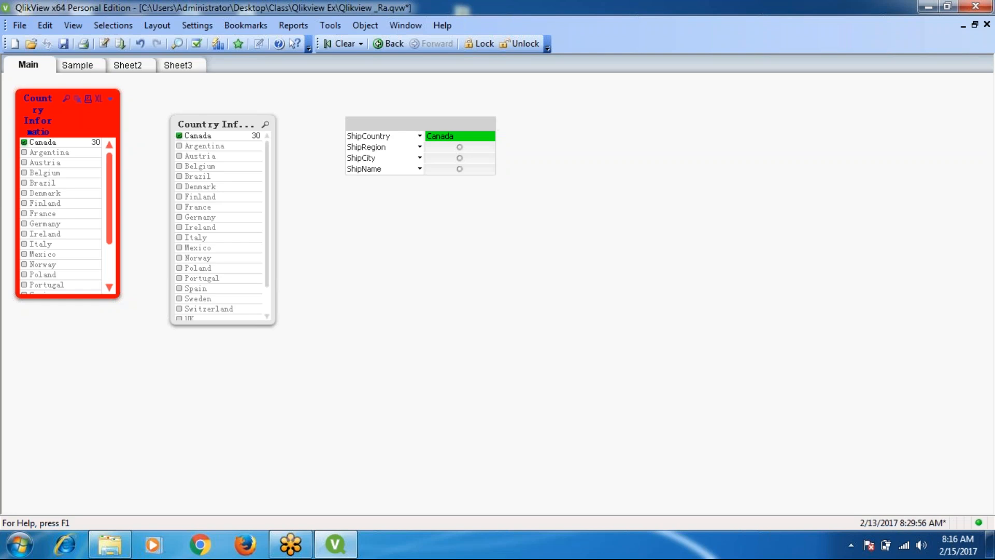
pyautogui.click(420, 147)
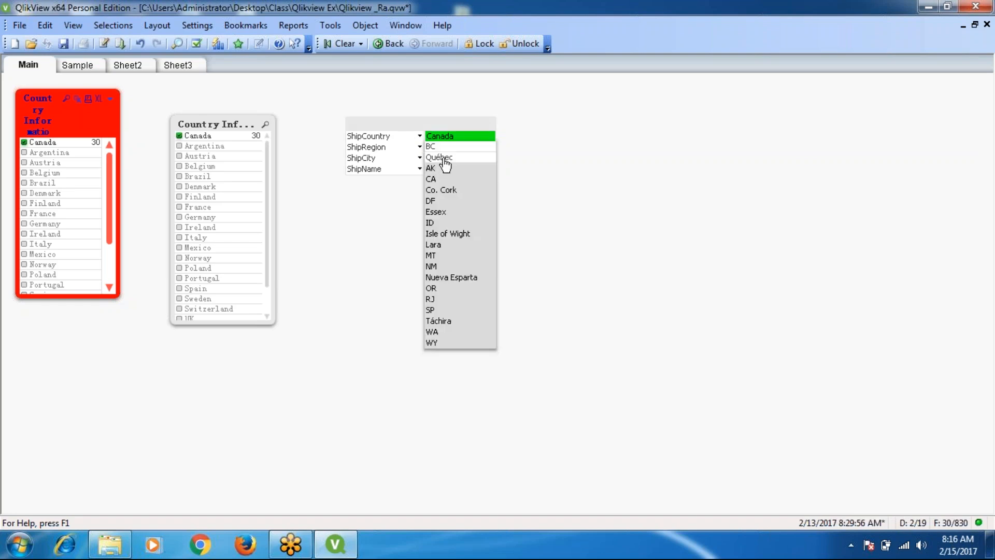
pyautogui.click(438, 158)
# - In the multi box, select Montréal as the ShipCity and Mère Paillarde as the ShipName
pyautogui.click(420, 158)
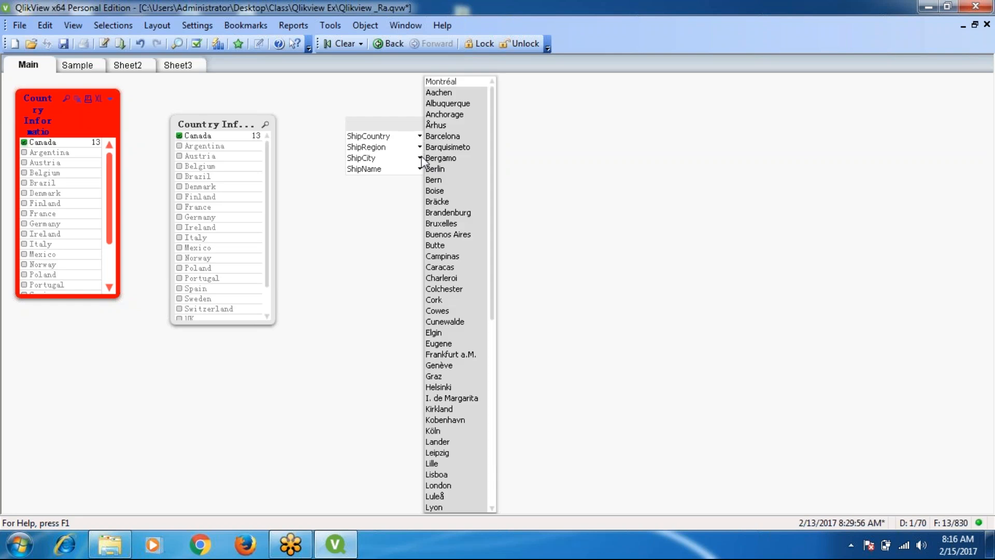
pyautogui.click(443, 78)
pyautogui.click(420, 170)
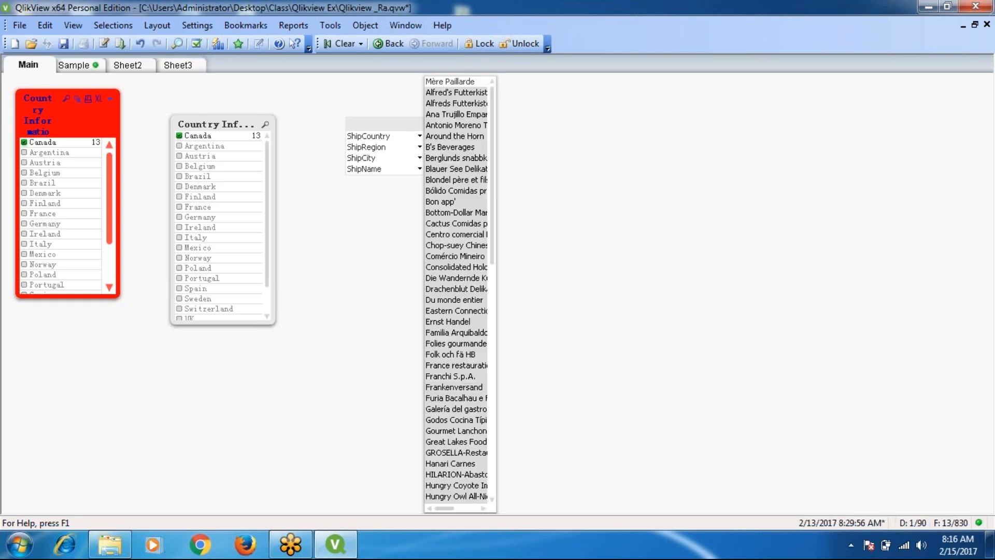
pyautogui.click(455, 84)
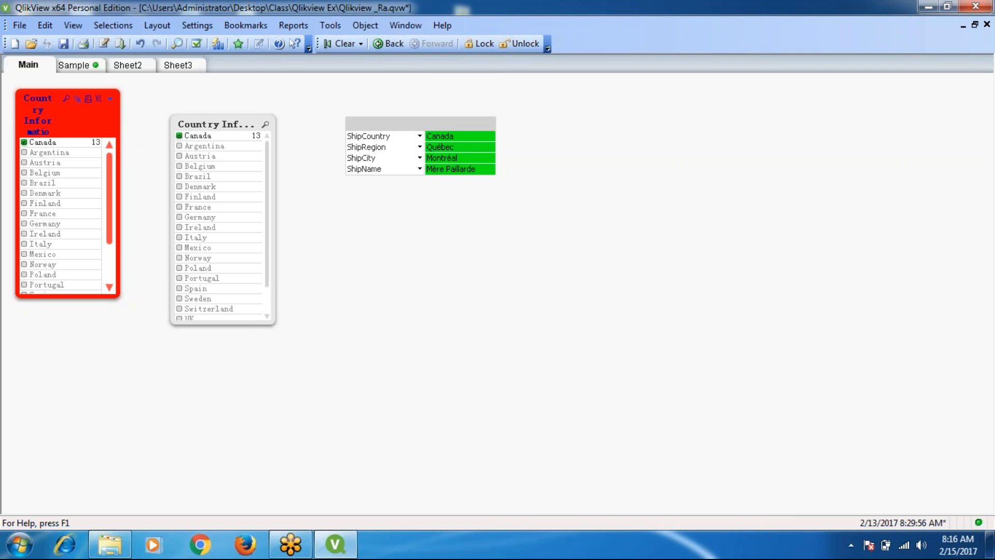
# - Open the multi box's properties and set its title to "Ship Details"
pyautogui.rightClick(449, 120)
pyautogui.click(505, 129)
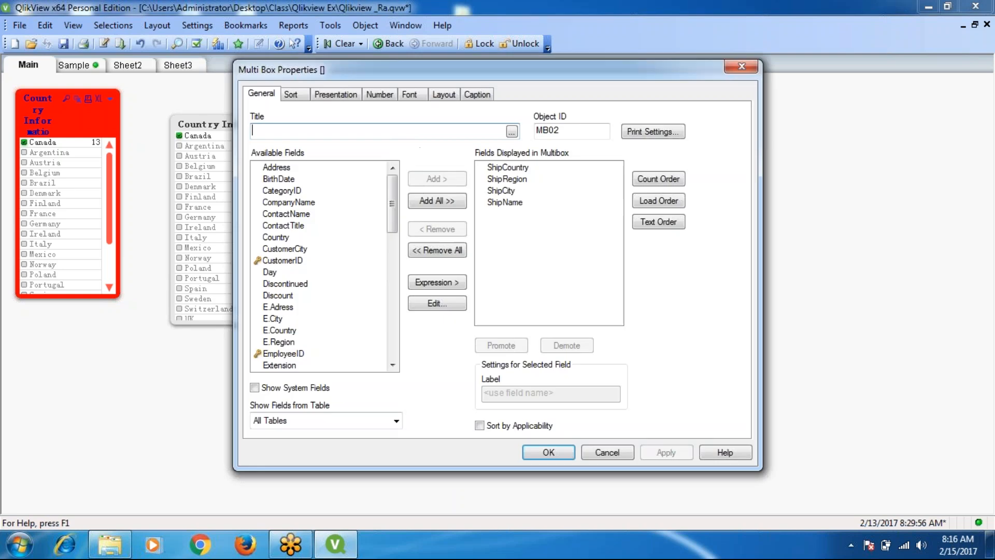
pyautogui.moveTo(479, 69); pyautogui.dragTo(742, 79)
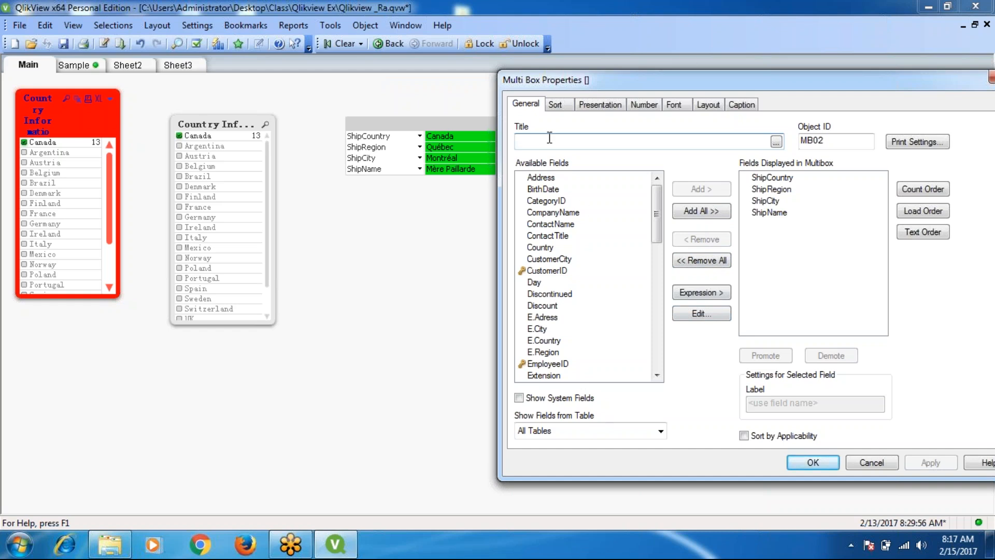
pyautogui.write('Ship')
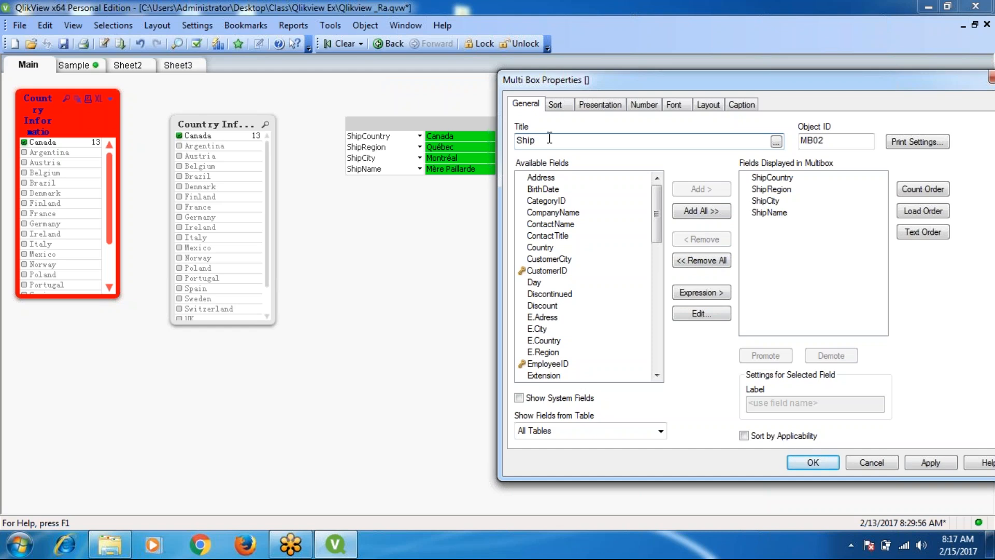
pyautogui.write(' Details')
# - Look over the multi box's sort settings, center the text of the closed multi box and apply the changes
pyautogui.click(555, 105)
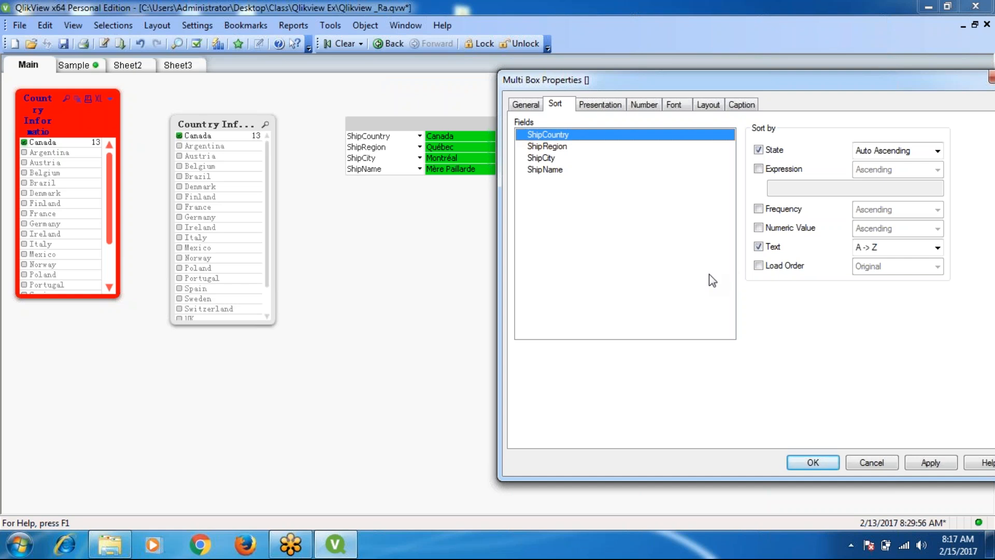
pyautogui.click(609, 105)
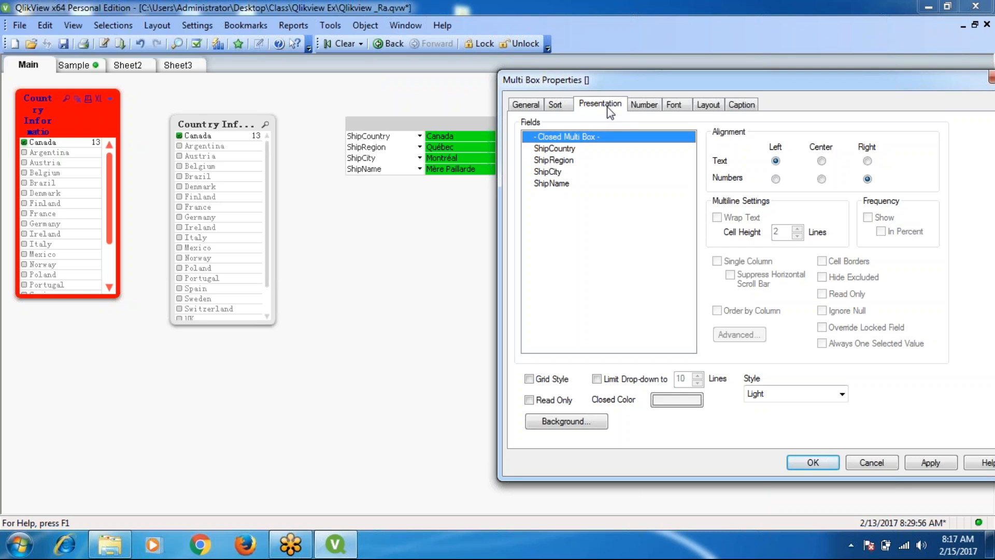
pyautogui.click(822, 161)
pyautogui.click(942, 463)
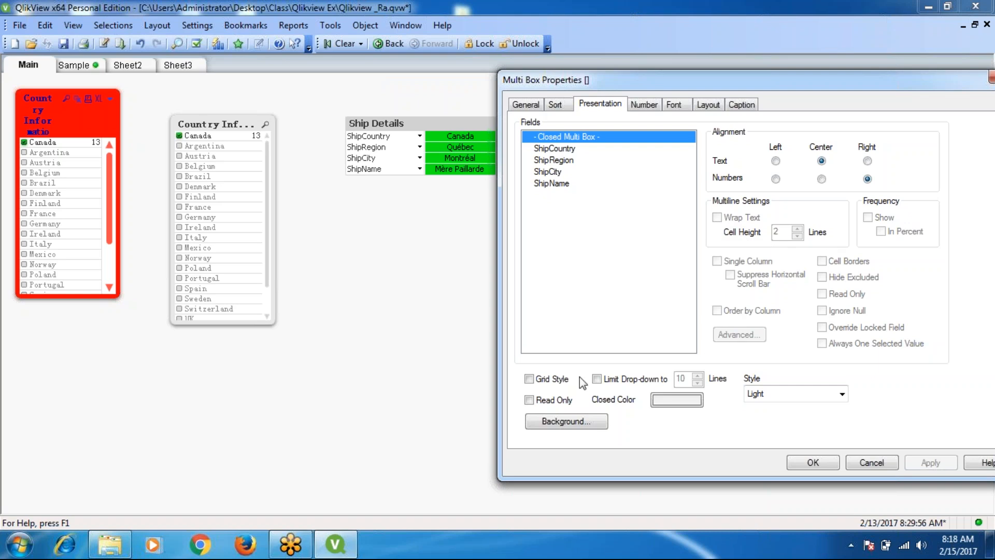
# - Try the grid style on the Ship Details multi box and switch the option back off
pyautogui.click(529, 379)
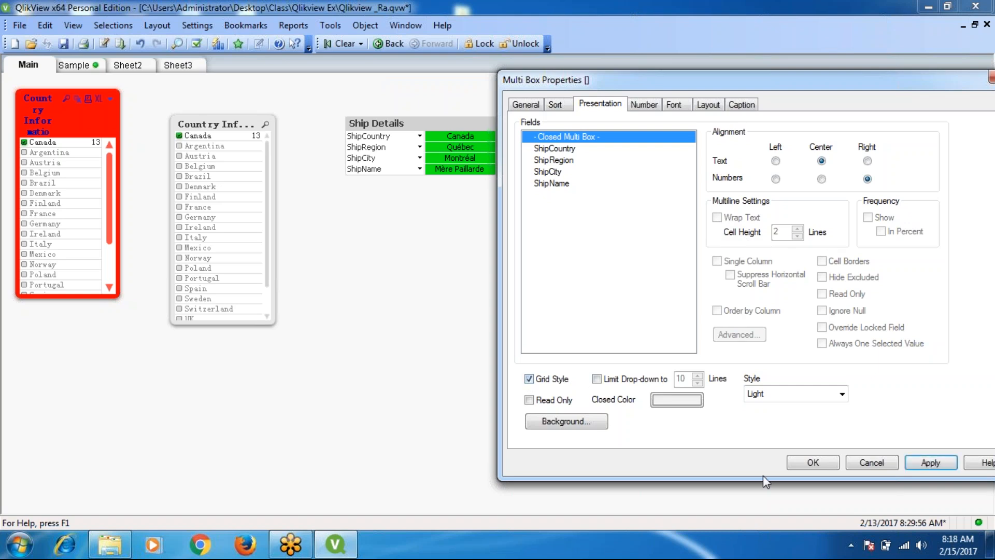
pyautogui.click(949, 465)
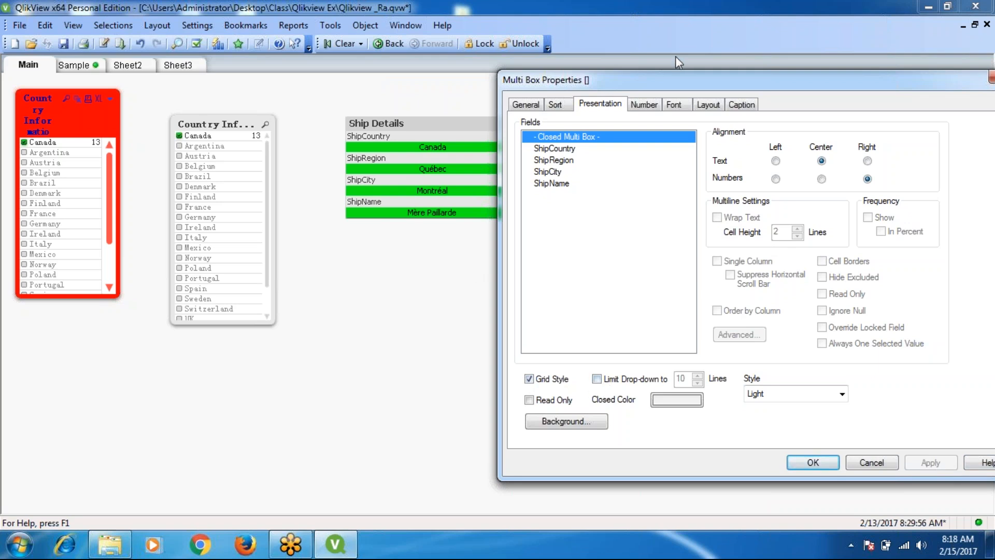
pyautogui.moveTo(666, 79); pyautogui.dragTo(751, 79)
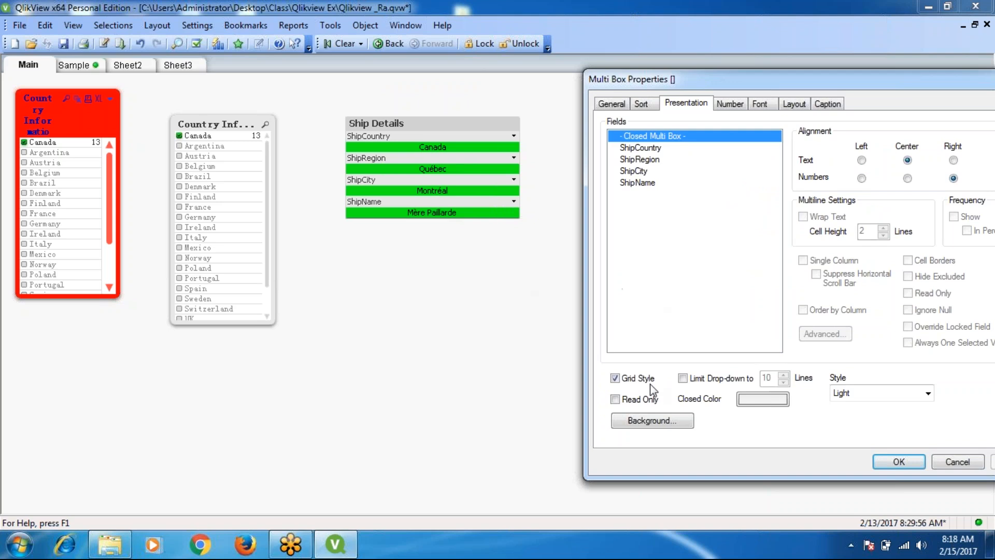
pyautogui.click(615, 378)
# - Limit the multi box's drop-down lists to 10 lines and apply the setting
pyautogui.click(682, 378)
pyautogui.click(993, 462)
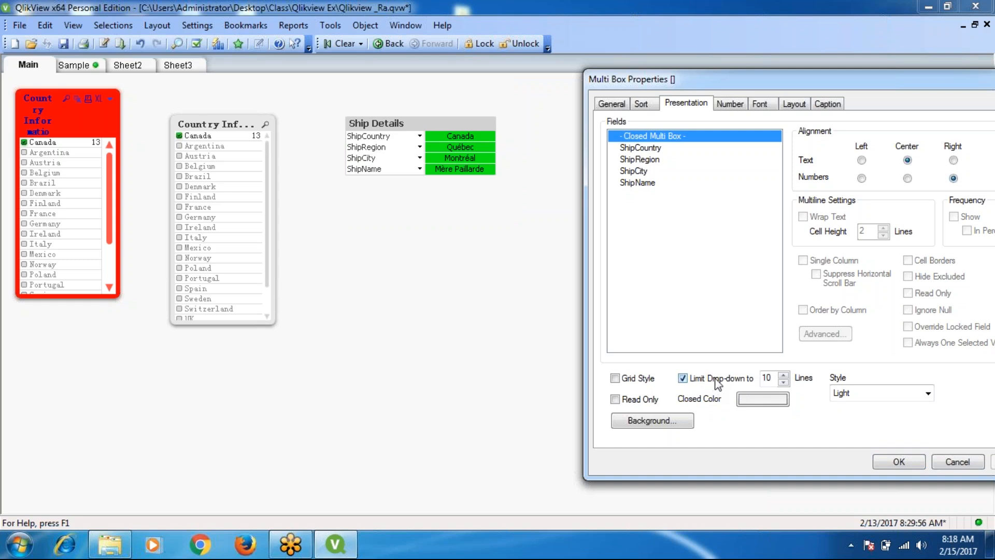
# - Apply the grid style to the multi box once more and return it to the non-grid layout
pyautogui.click(616, 379)
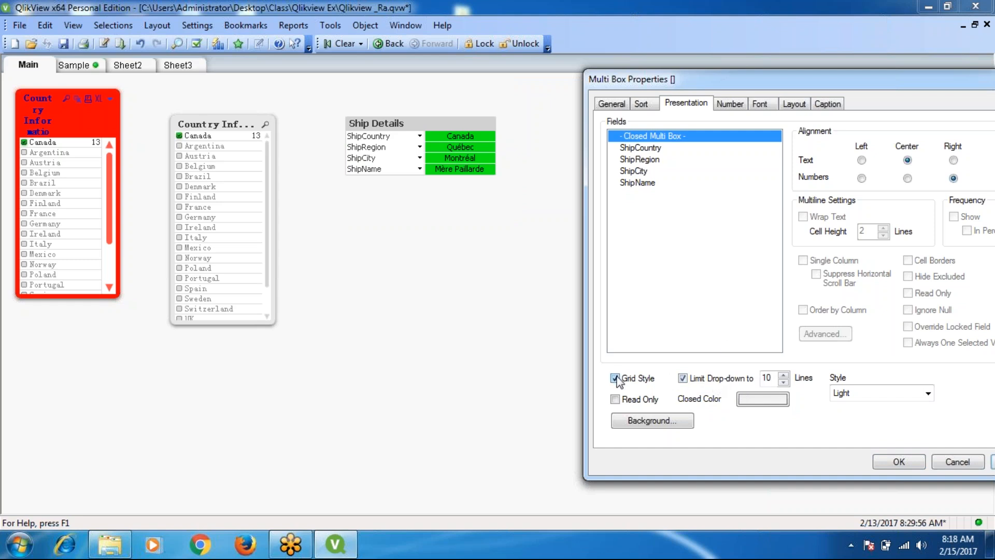
pyautogui.click(992, 463)
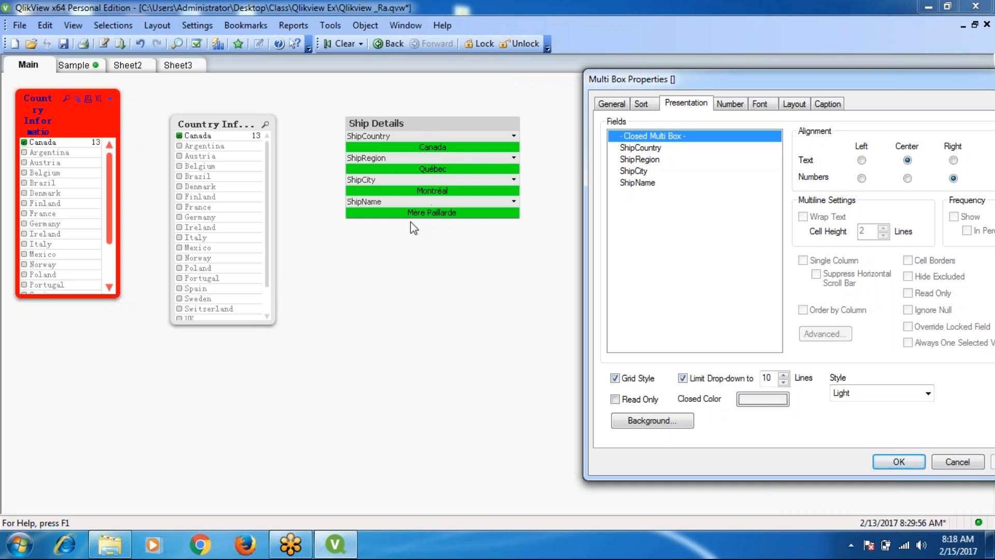
pyautogui.click(615, 378)
pyautogui.click(994, 467)
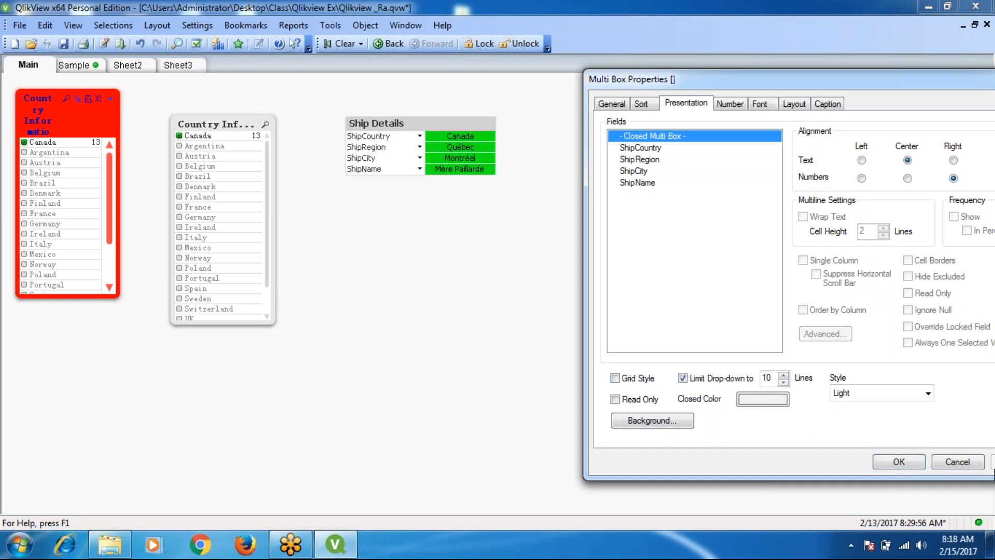
# - Make the Ship Details multi box read only, accept the properties and check its ShipCountry drop-down list
pyautogui.click(614, 399)
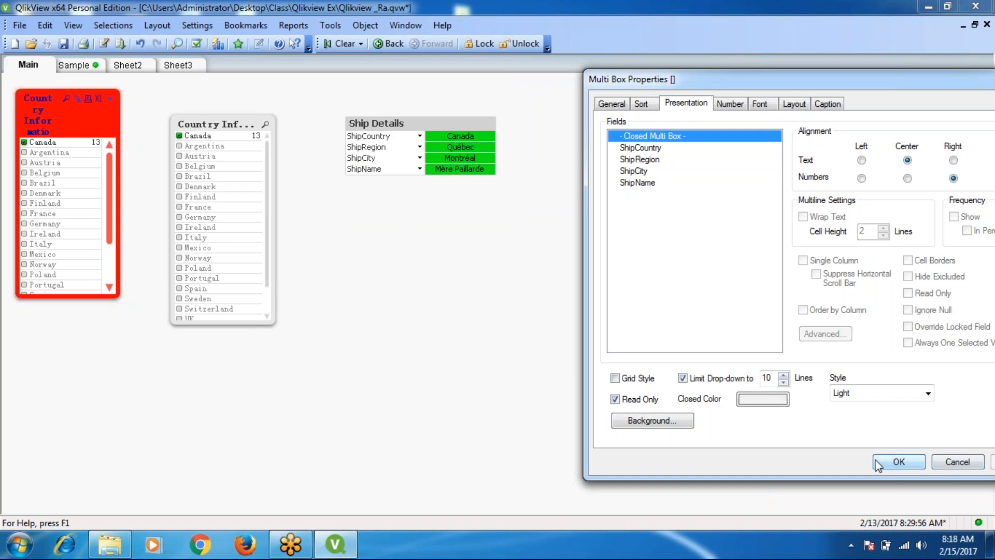
pyautogui.click(898, 461)
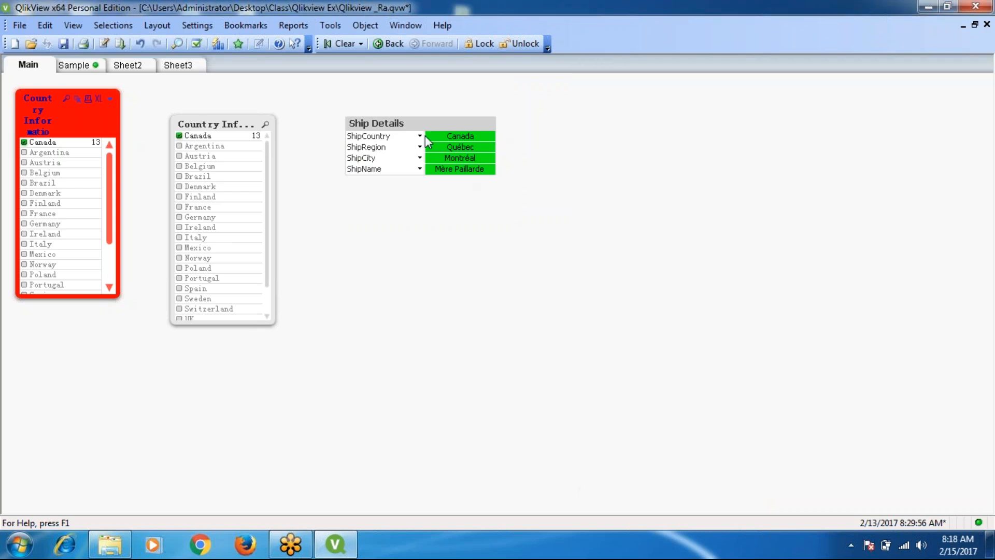
pyautogui.click(420, 136)
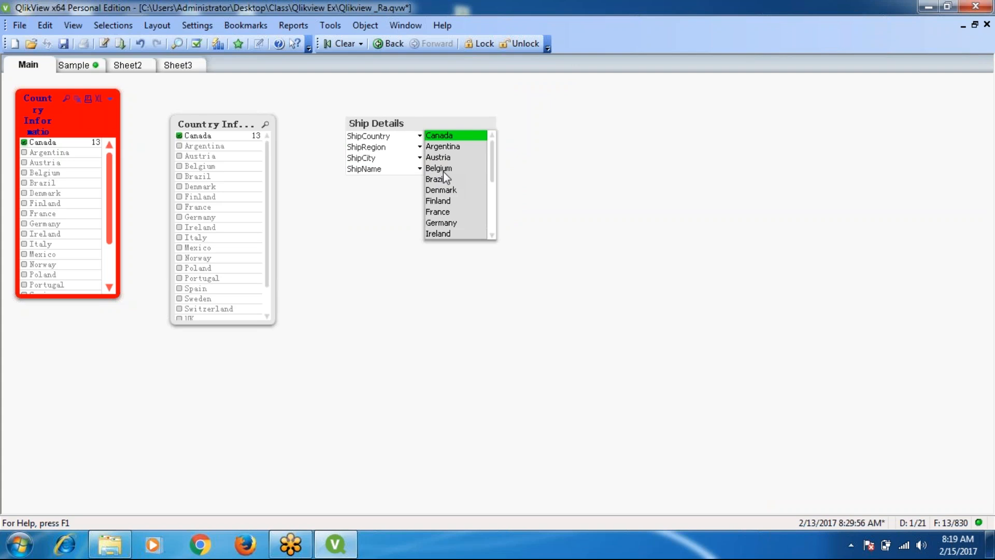
pyautogui.click(621, 115)
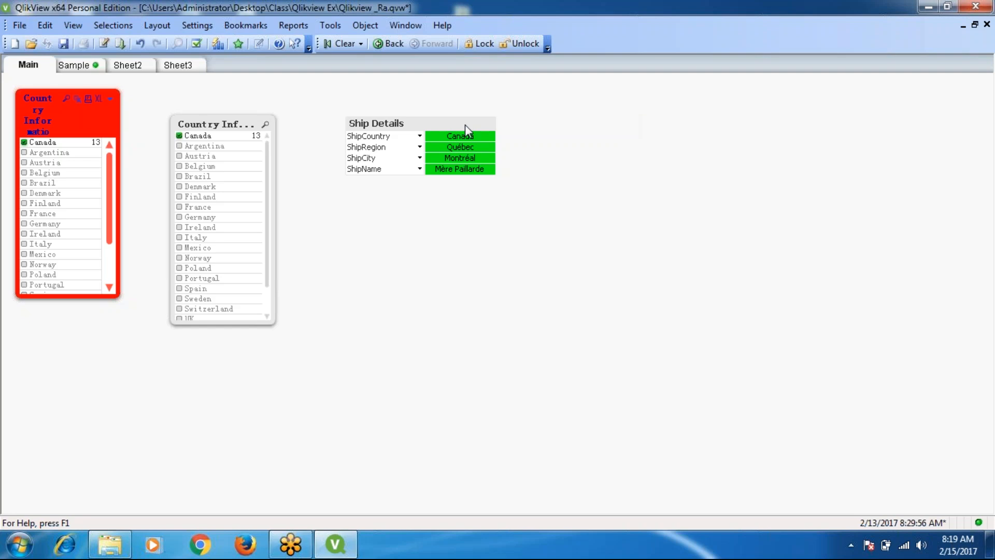
# - Turn off the read-only option in the Ship Details multi box's presentation properties
pyautogui.rightClick(464, 124)
pyautogui.click(512, 132)
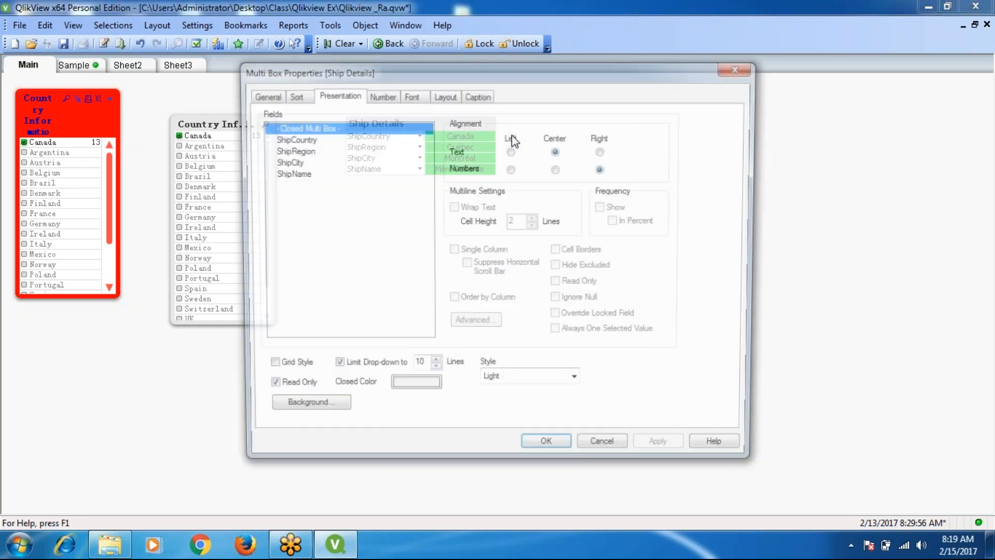
pyautogui.click(265, 390)
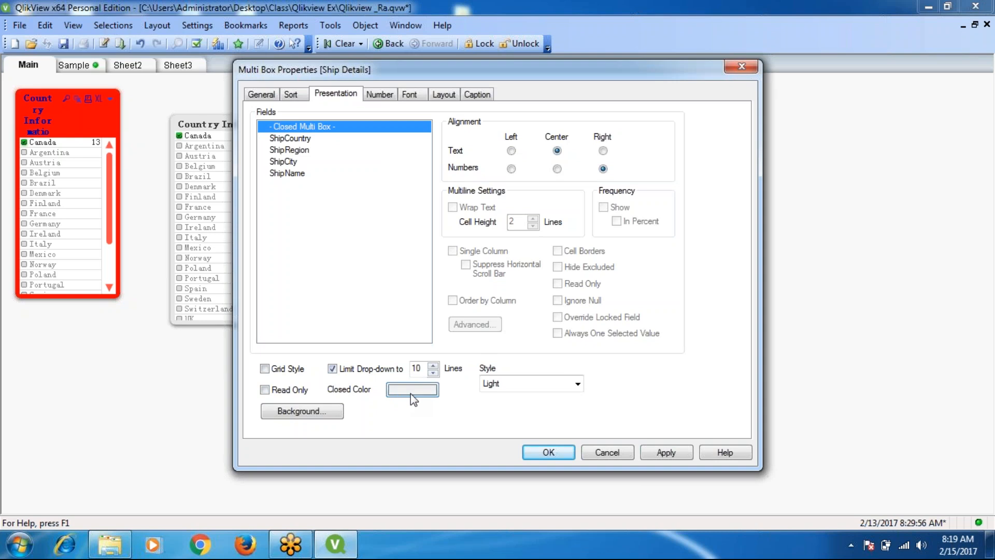
# - Review the multi box's number, font, layout and caption settings, and apply and accept the properties
pyautogui.click(379, 96)
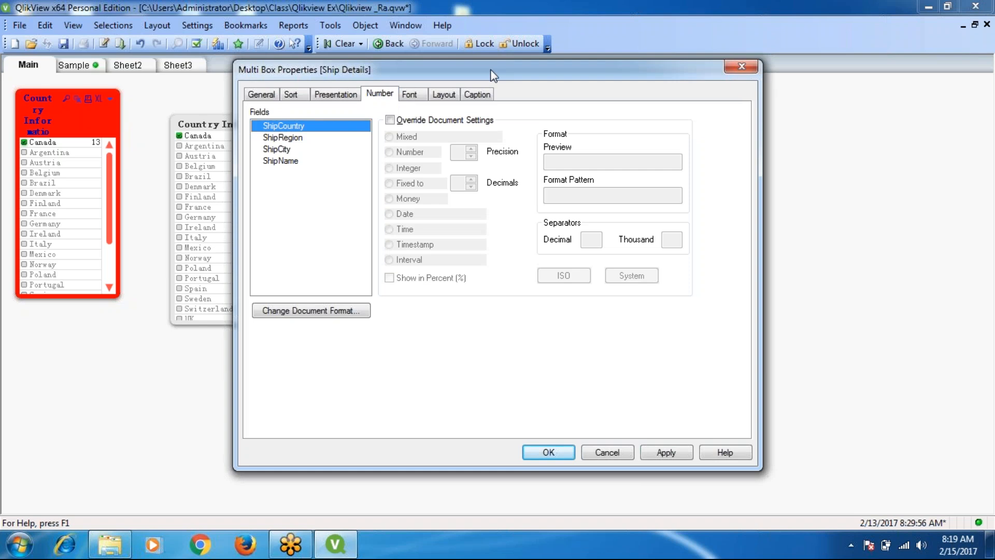
pyautogui.moveTo(489, 69); pyautogui.dragTo(667, 81)
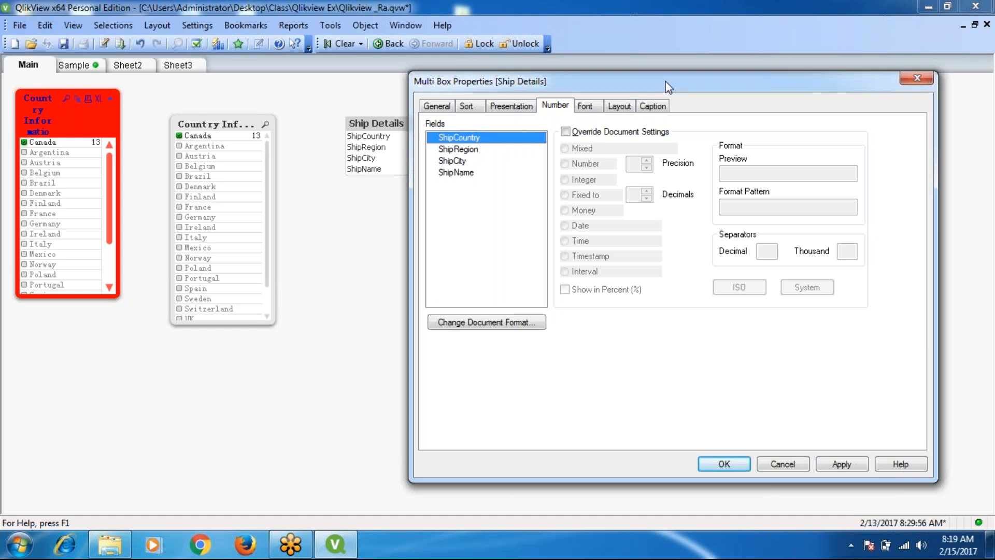
pyautogui.click(466, 150)
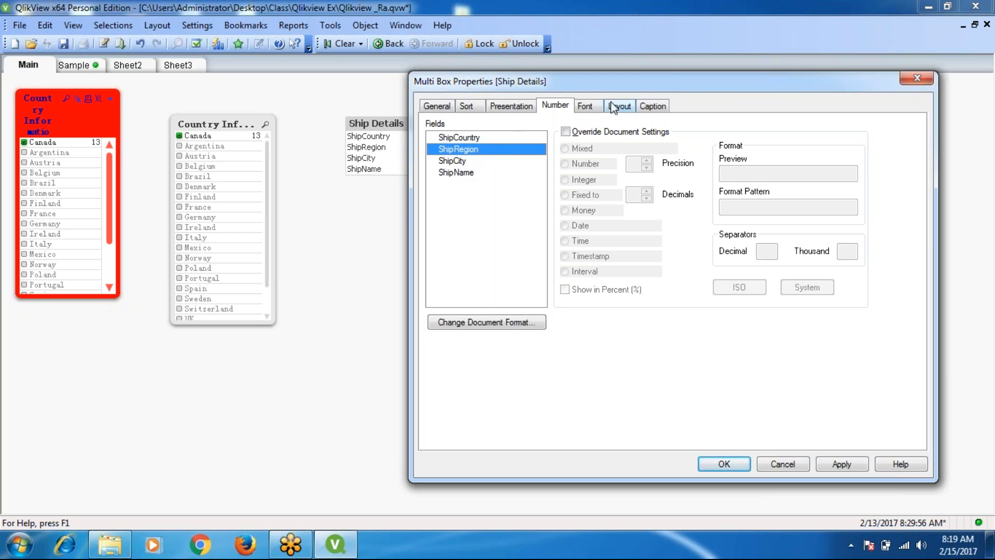
pyautogui.click(591, 110)
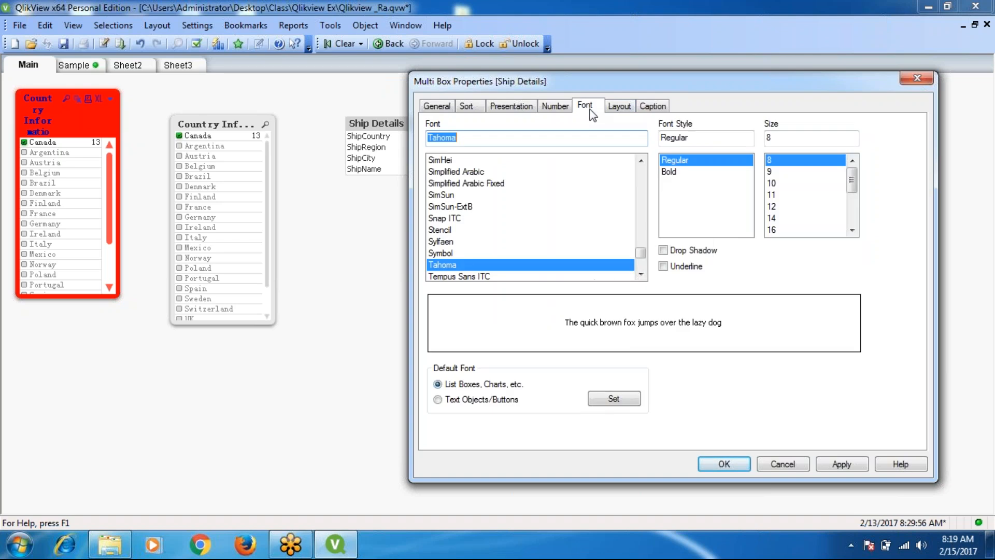
pyautogui.click(622, 106)
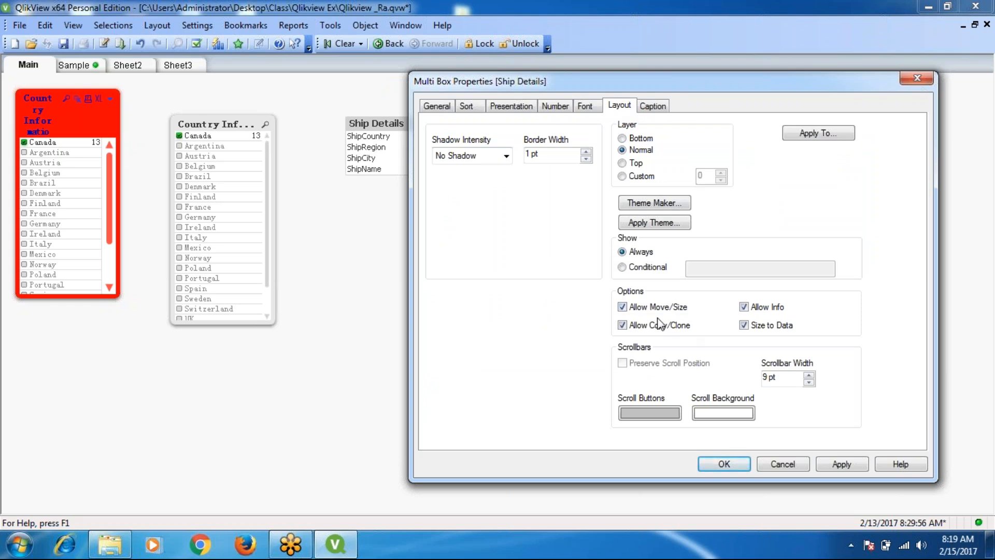
pyautogui.click(653, 106)
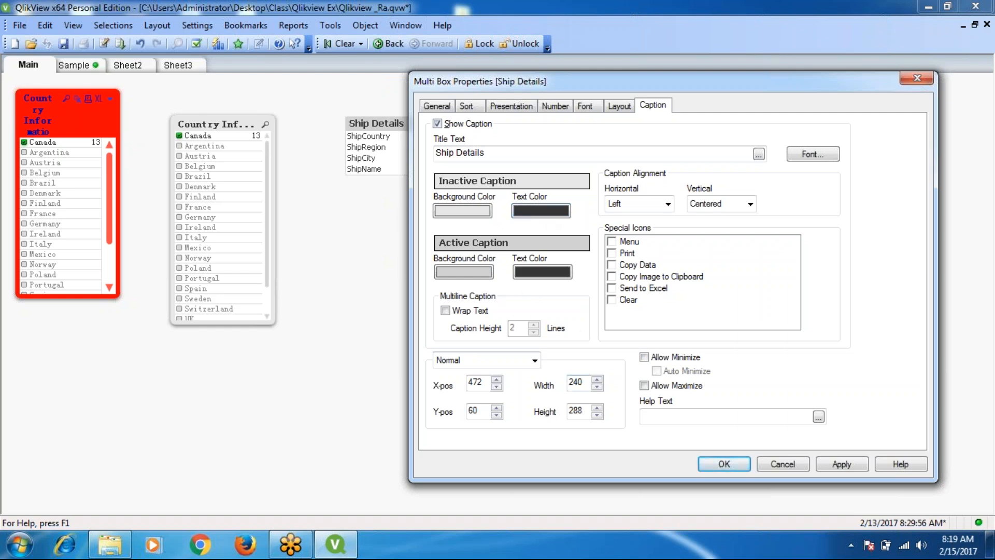
pyautogui.click(850, 466)
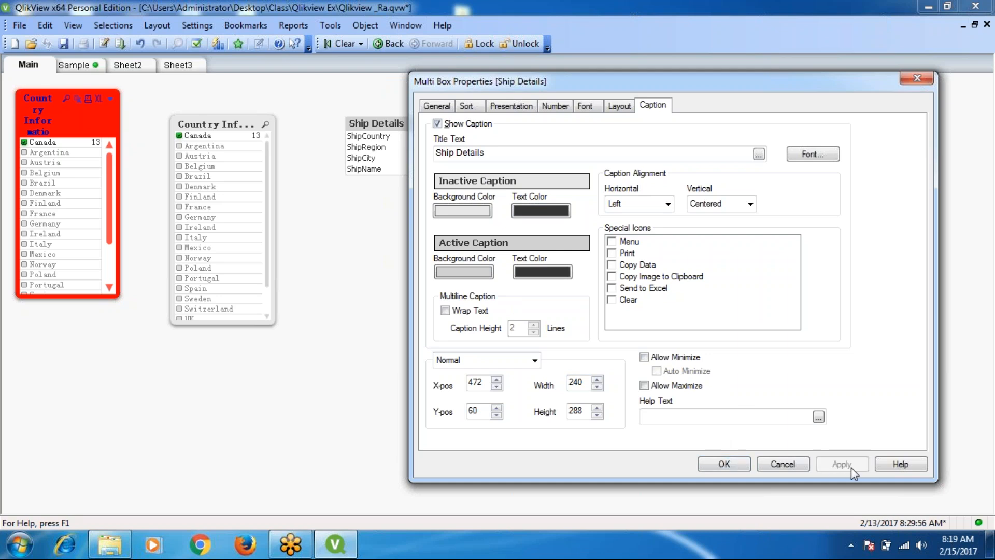
pyautogui.click(731, 464)
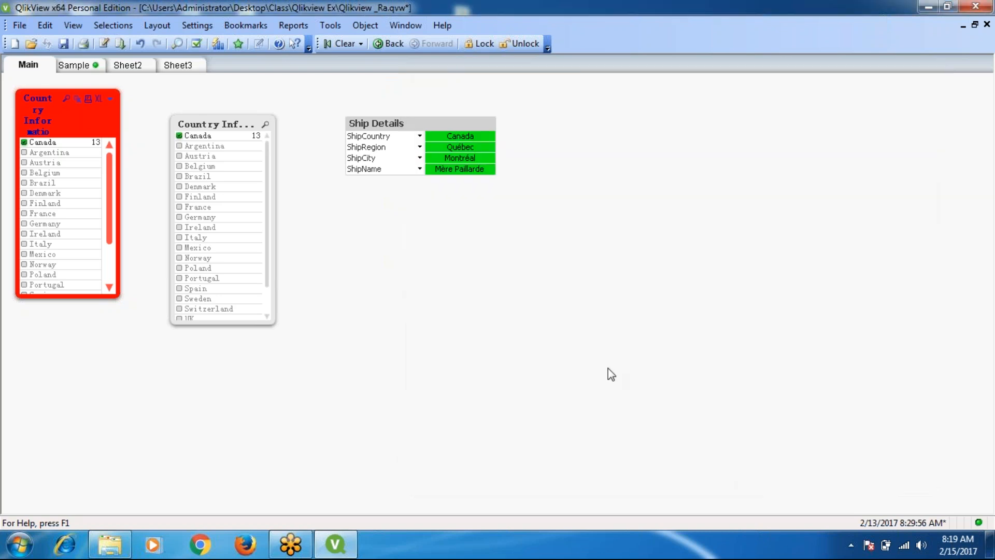
# - Examine the Theme Maker wizard in the Ship Details layout properties, and leave the wizard and properties without changes
pyautogui.rightClick(466, 123)
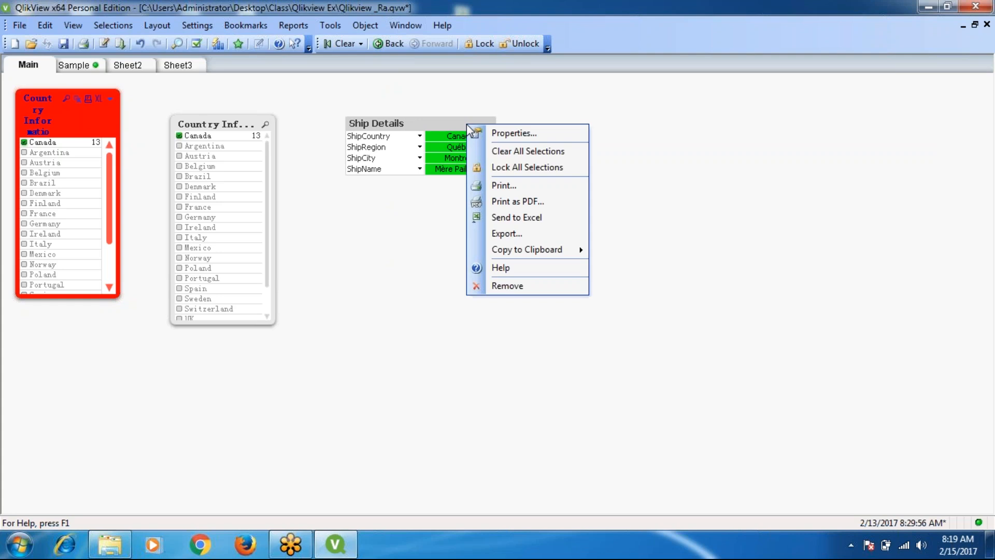
pyautogui.click(504, 134)
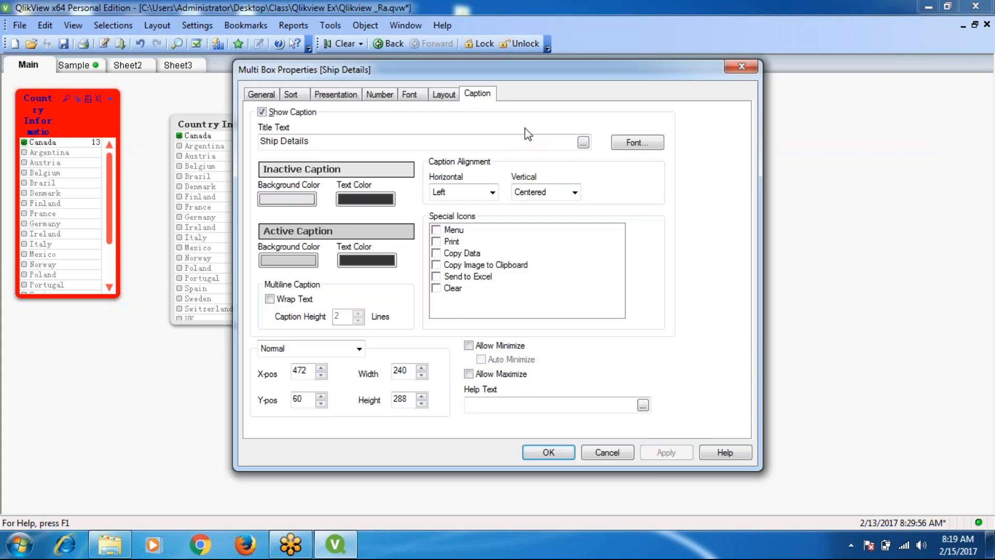
pyautogui.click(444, 94)
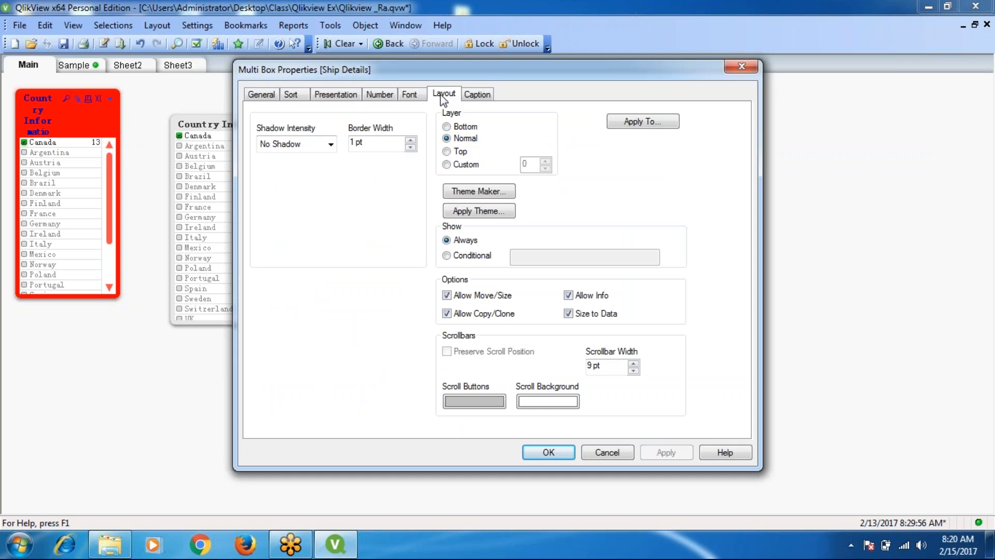
pyautogui.moveTo(604, 71); pyautogui.dragTo(761, 86)
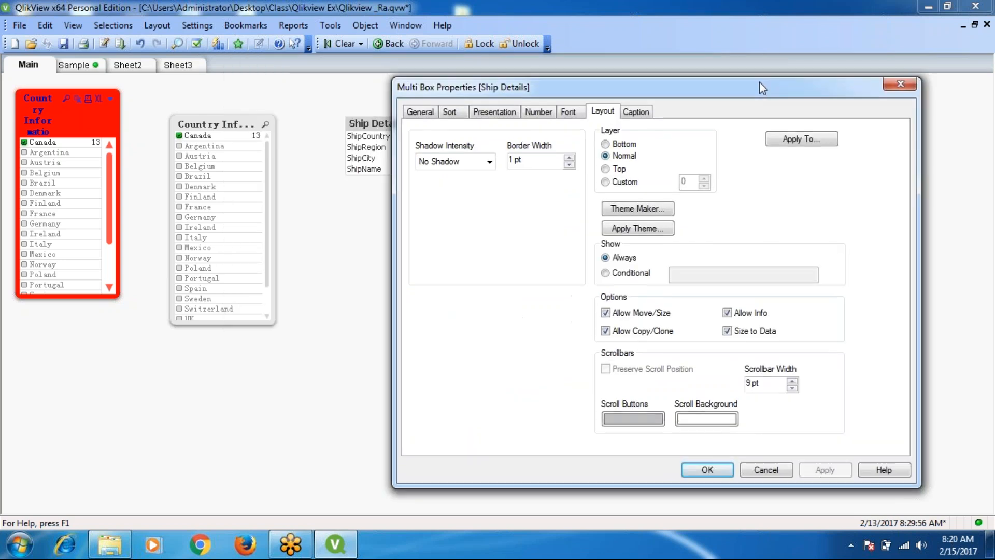
pyautogui.click(639, 209)
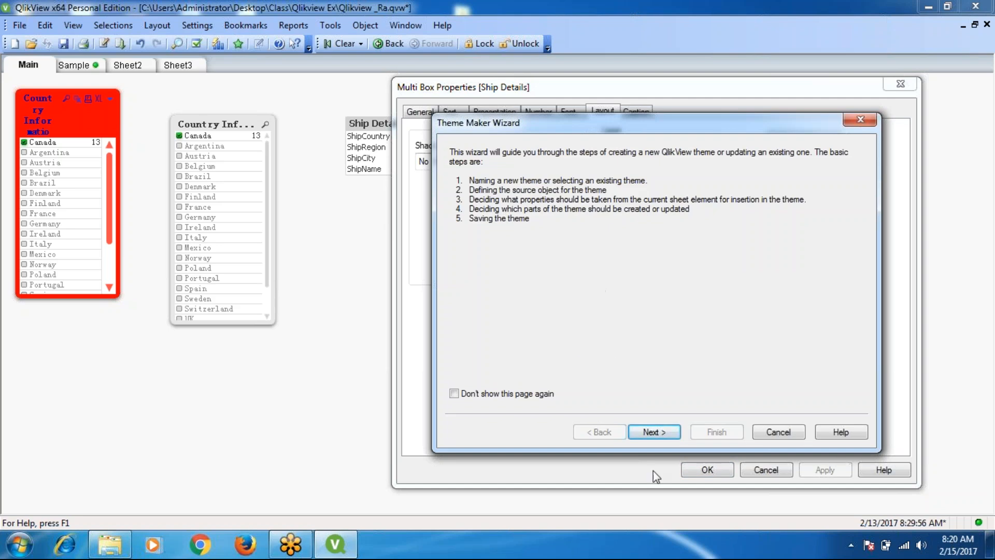
pyautogui.click(655, 431)
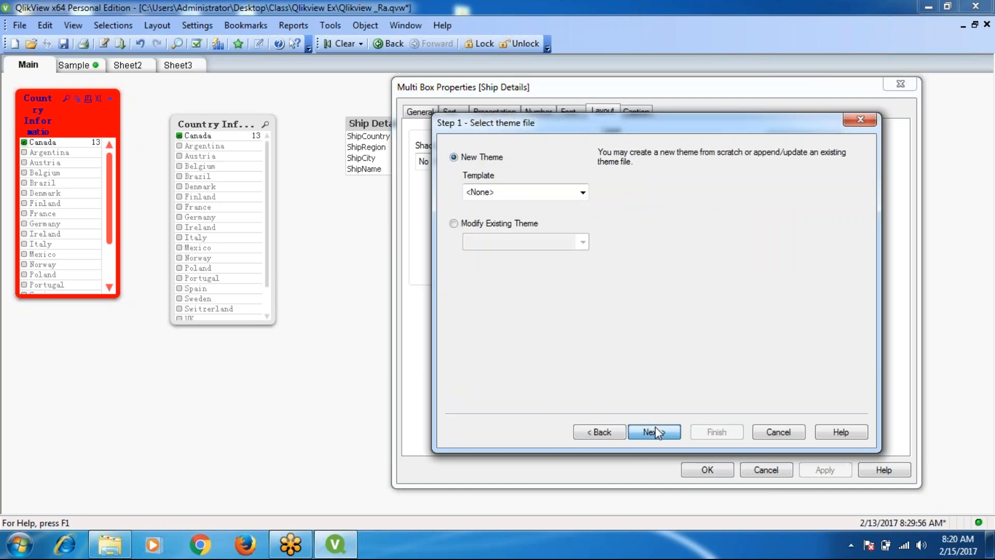
pyautogui.click(655, 431)
pyautogui.click(841, 418)
pyautogui.click(781, 430)
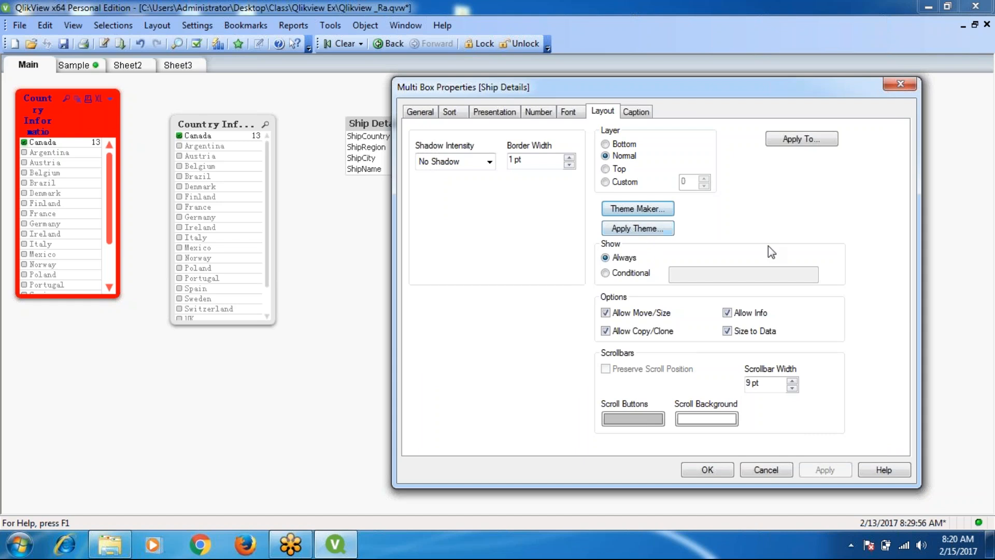
pyautogui.click(901, 86)
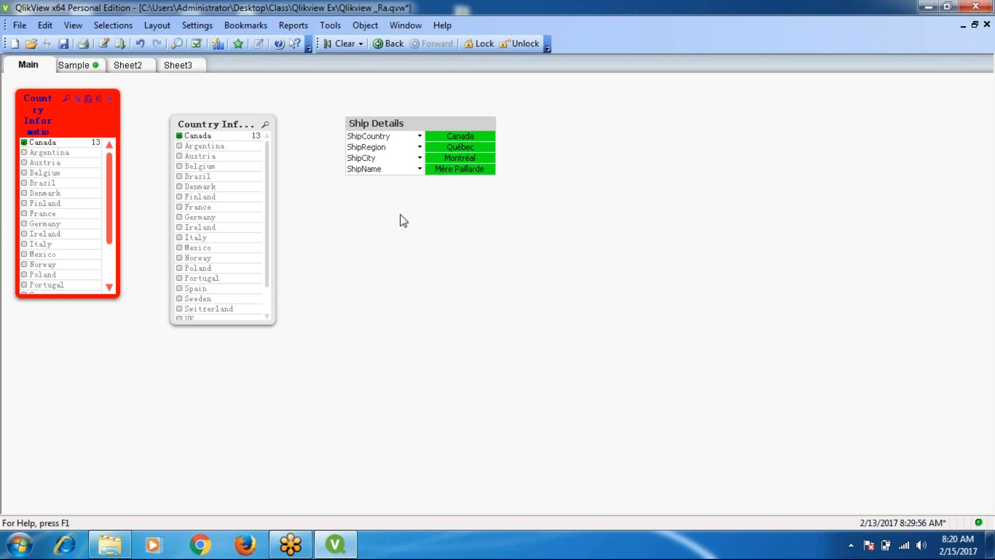
# - Start a new table box on the Main sheet and add the ShipCountry field to it
pyautogui.rightClick(360, 216)
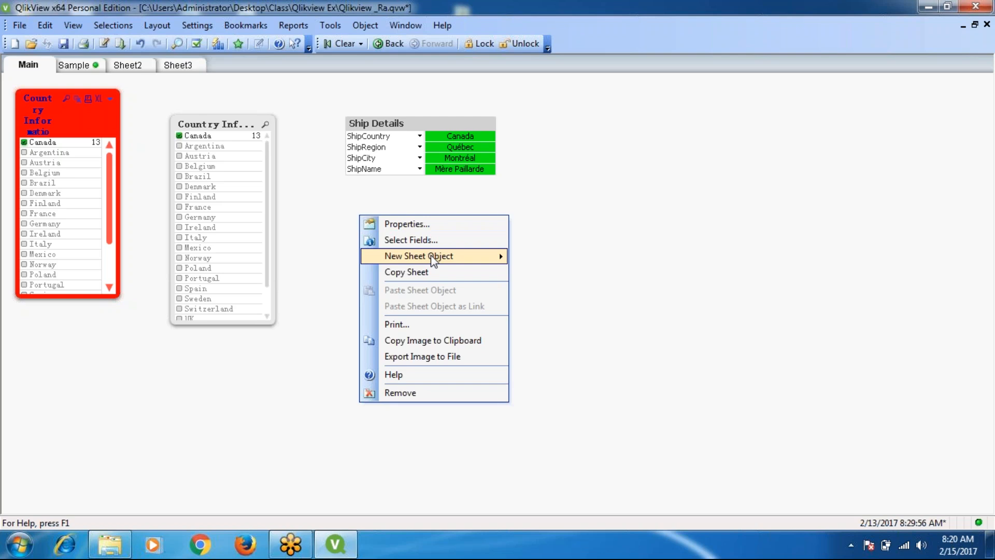
pyautogui.moveTo(432, 256)
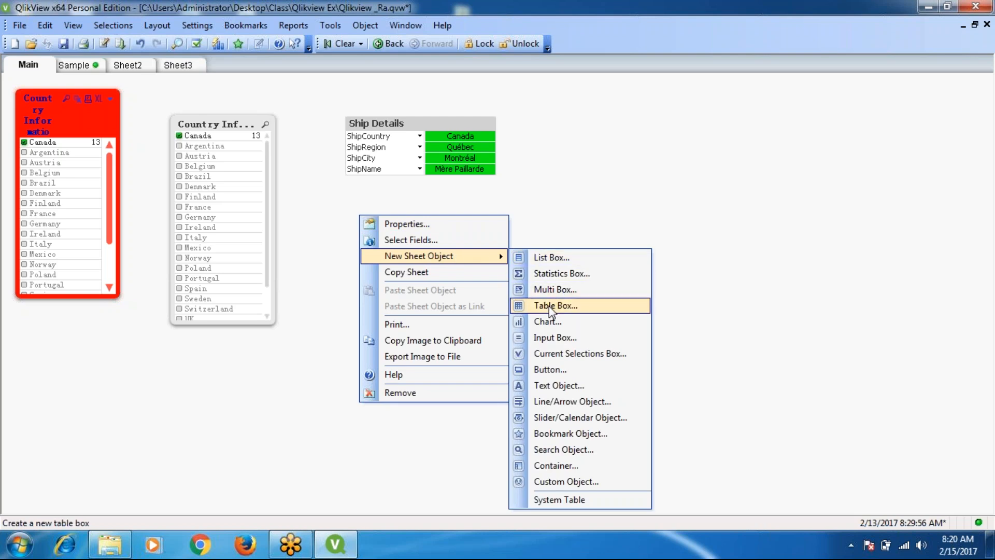
pyautogui.click(562, 309)
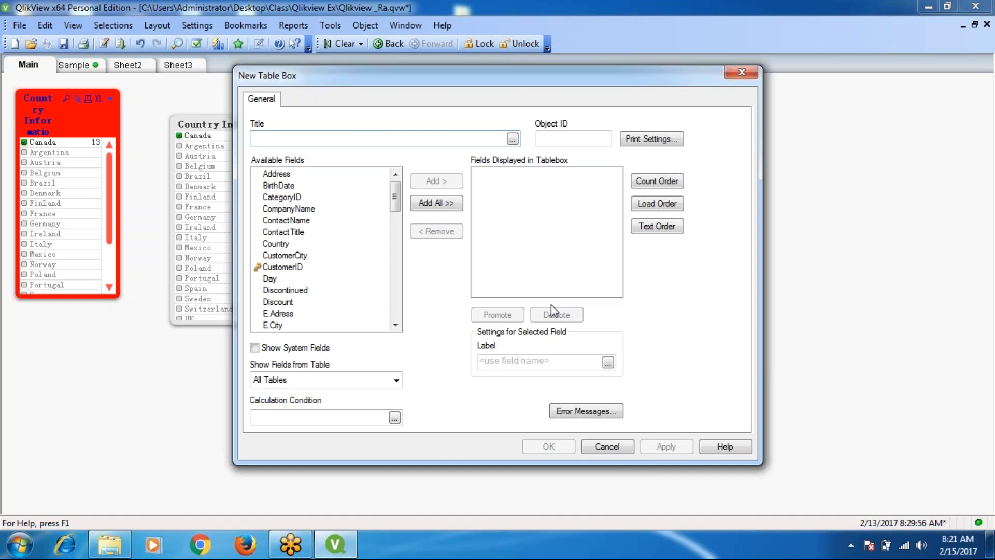
pyautogui.click(279, 314)
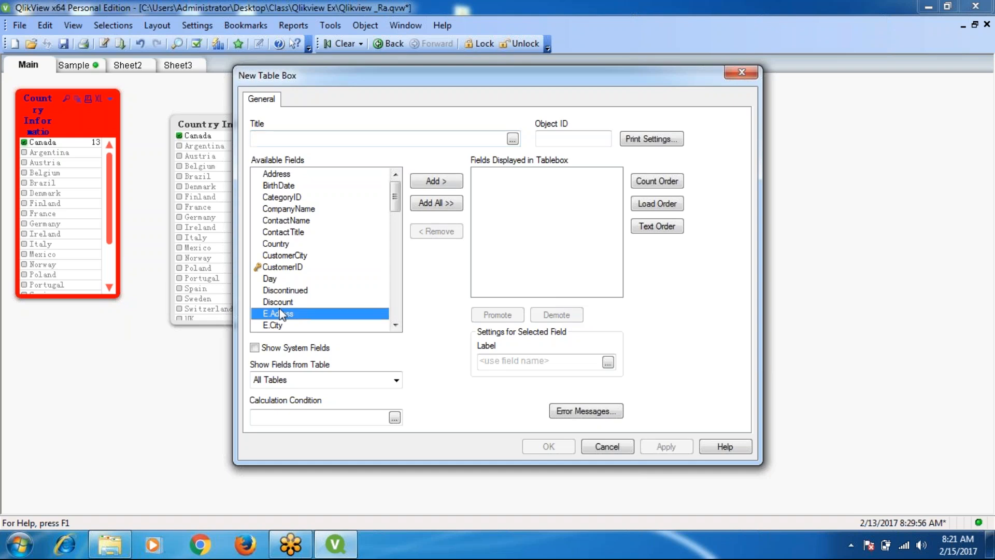
pyautogui.press('s')
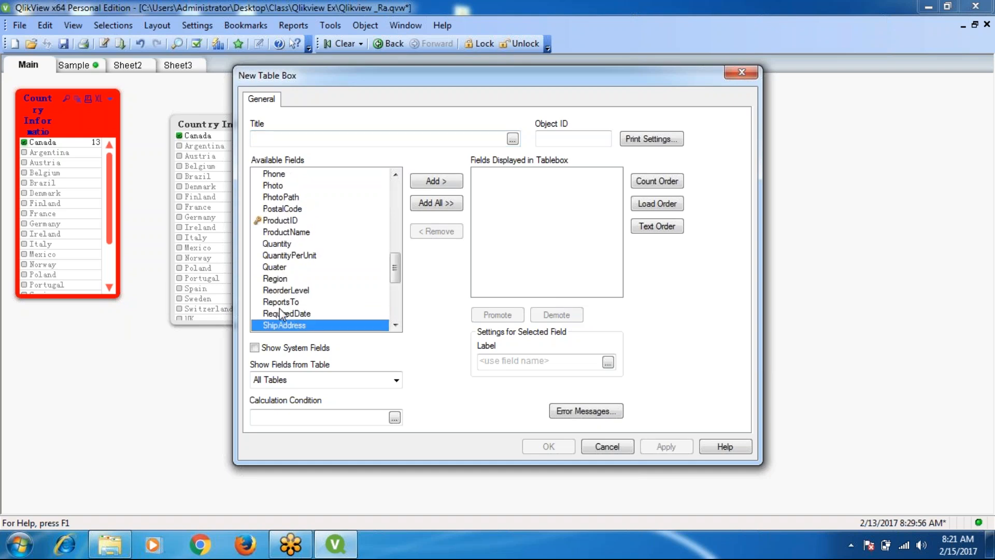
pyautogui.click(396, 325)
pyautogui.doubleClick(395, 325)
pyautogui.doubleClick(395, 325)
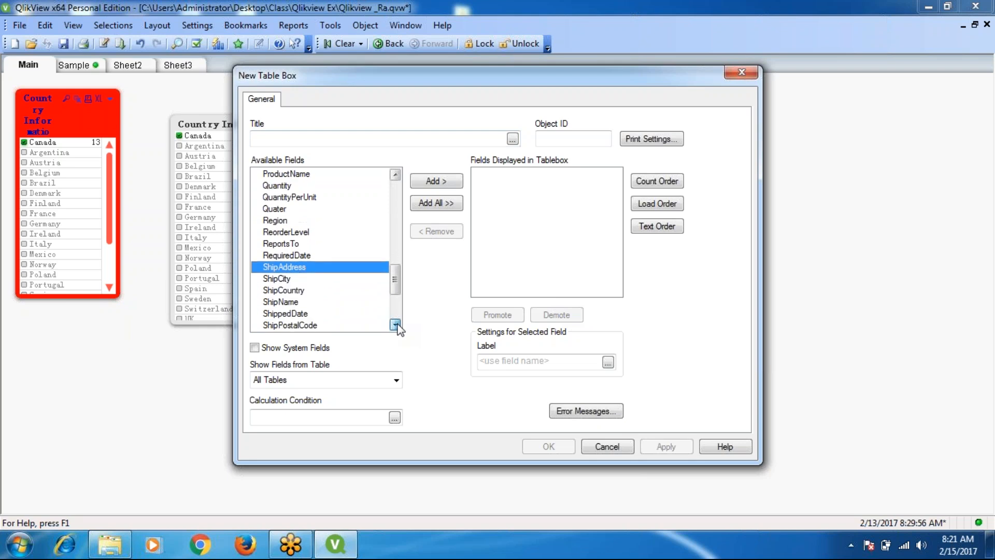
pyautogui.click(313, 291)
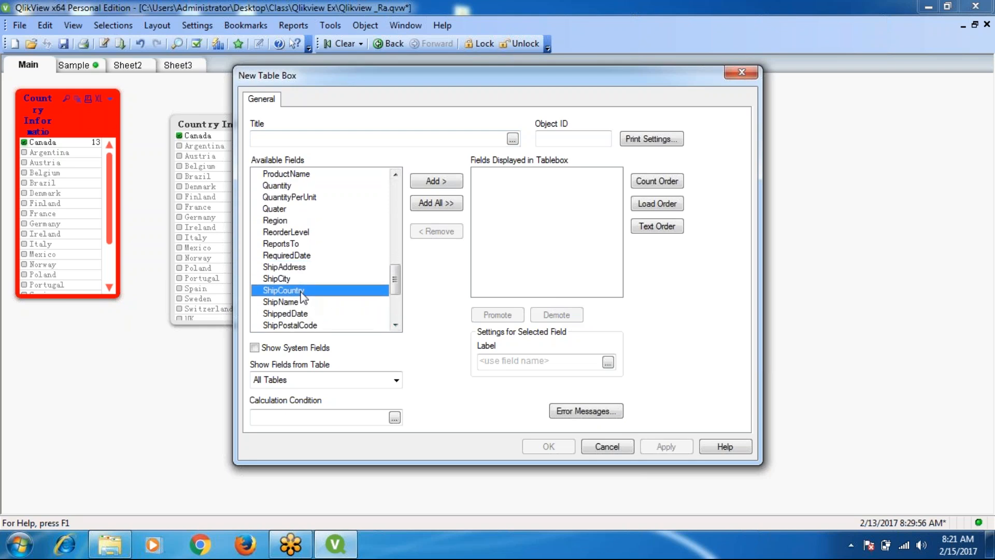
pyautogui.click(432, 181)
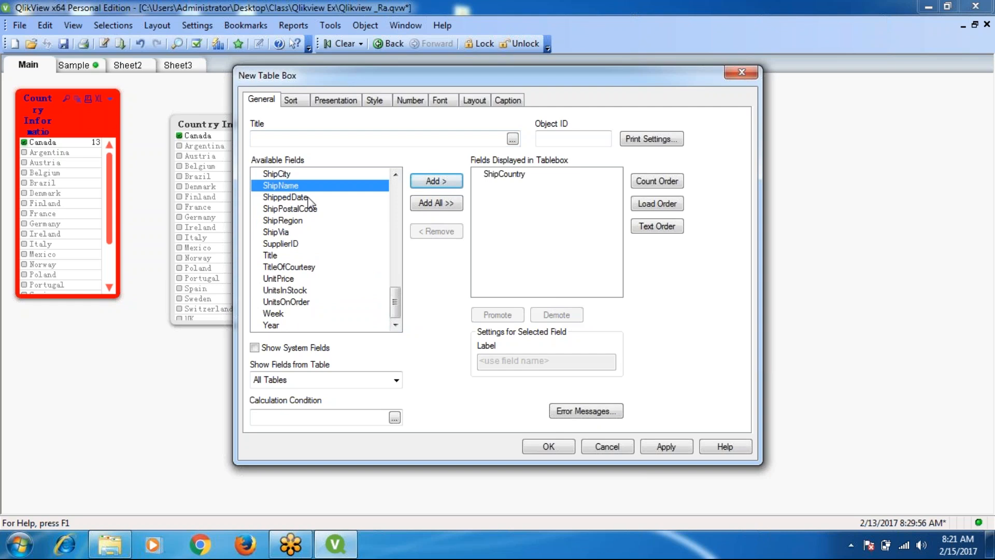
# - Add the ShipRegion, ShipCity and ShipName fields to the table box
pyautogui.click(286, 221)
pyautogui.click(429, 182)
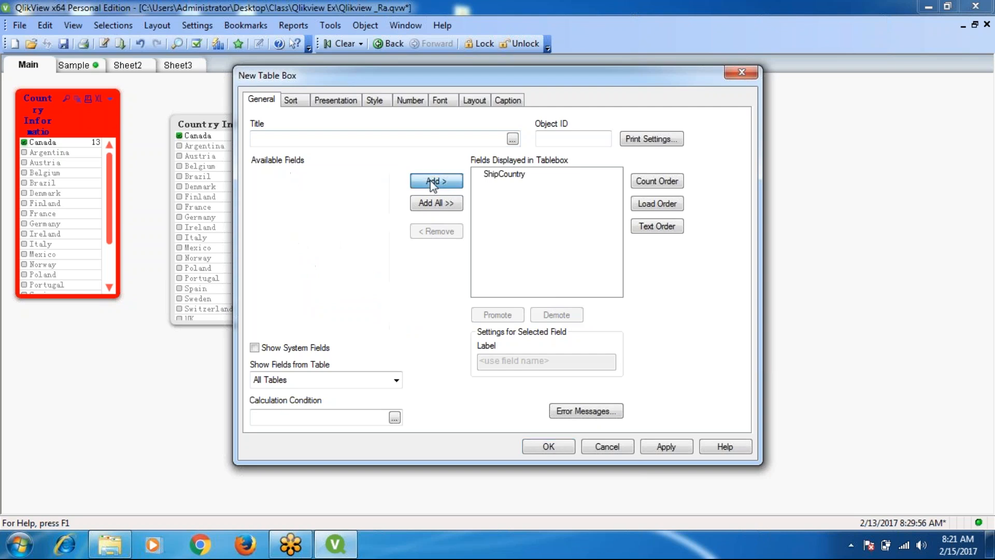
pyautogui.click(282, 186)
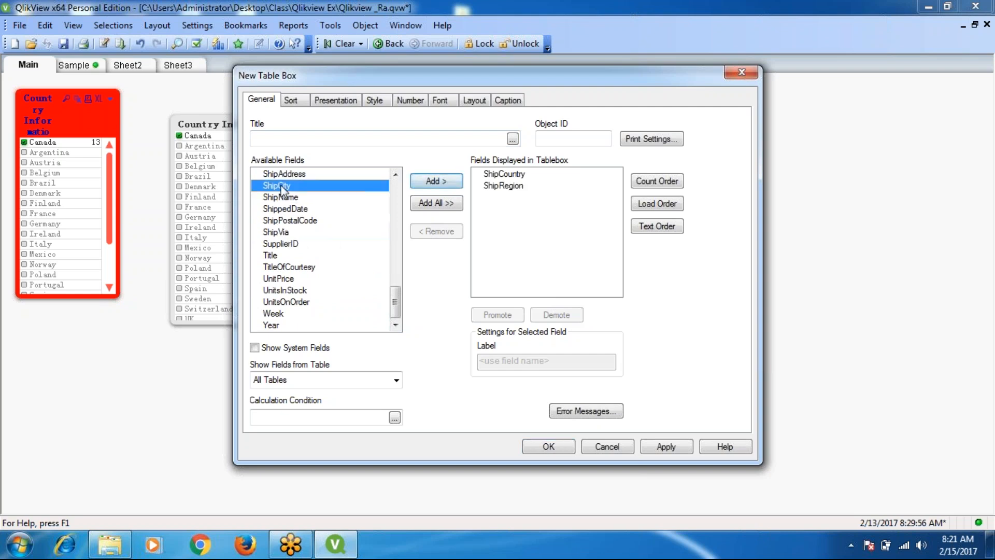
pyautogui.click(426, 184)
pyautogui.click(445, 184)
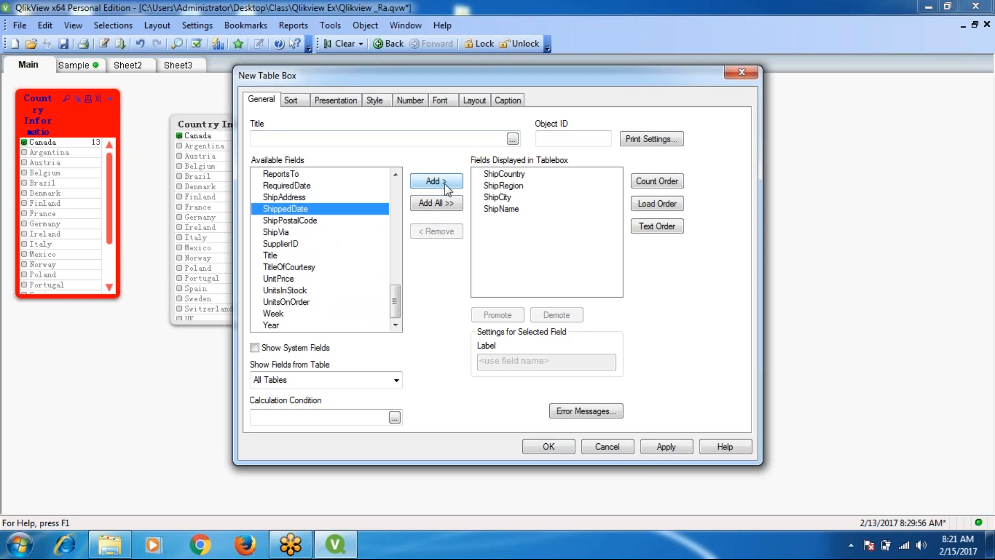
# - Add the Freight field to the table box, and apply and accept the new object
pyautogui.click(274, 256)
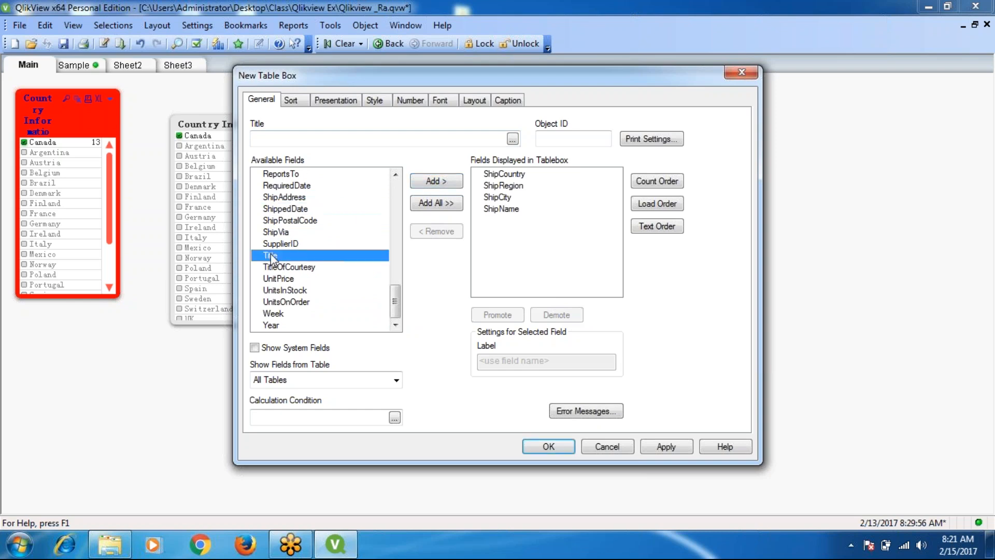
pyautogui.press('f')
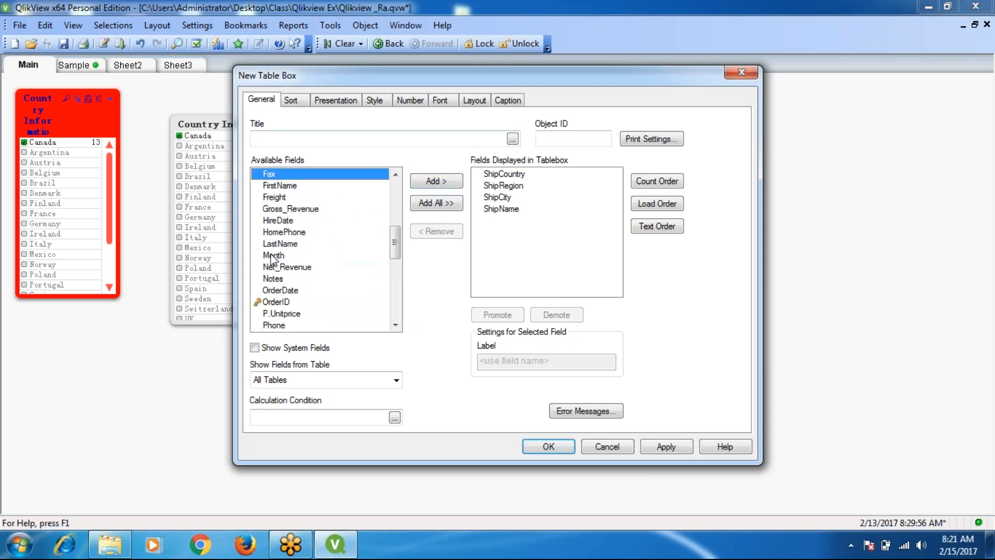
pyautogui.click(279, 199)
pyautogui.click(435, 181)
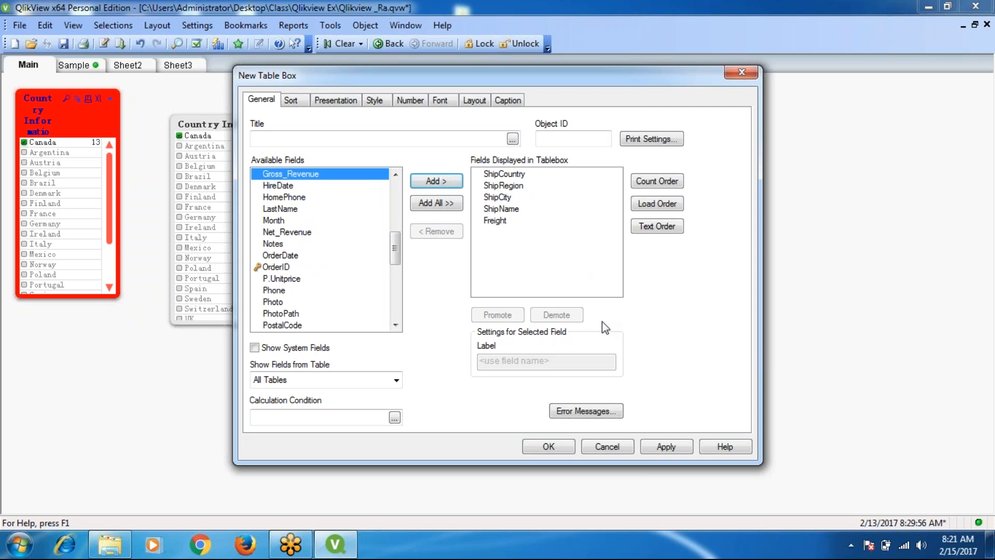
pyautogui.click(670, 452)
pyautogui.click(549, 447)
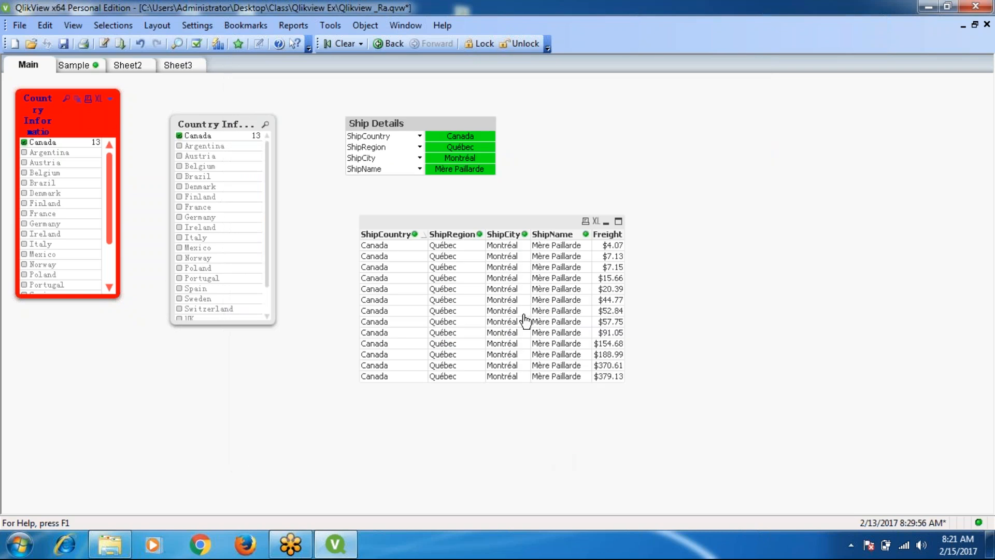
# - Clear all selections and filter the sheet to Ireland in the red country list box
pyautogui.click(344, 41)
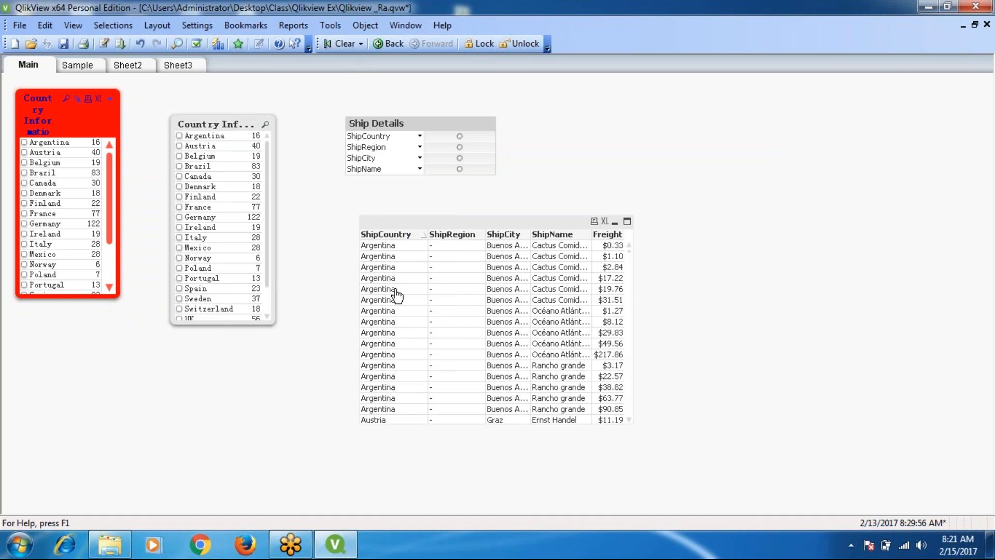
pyautogui.click(29, 235)
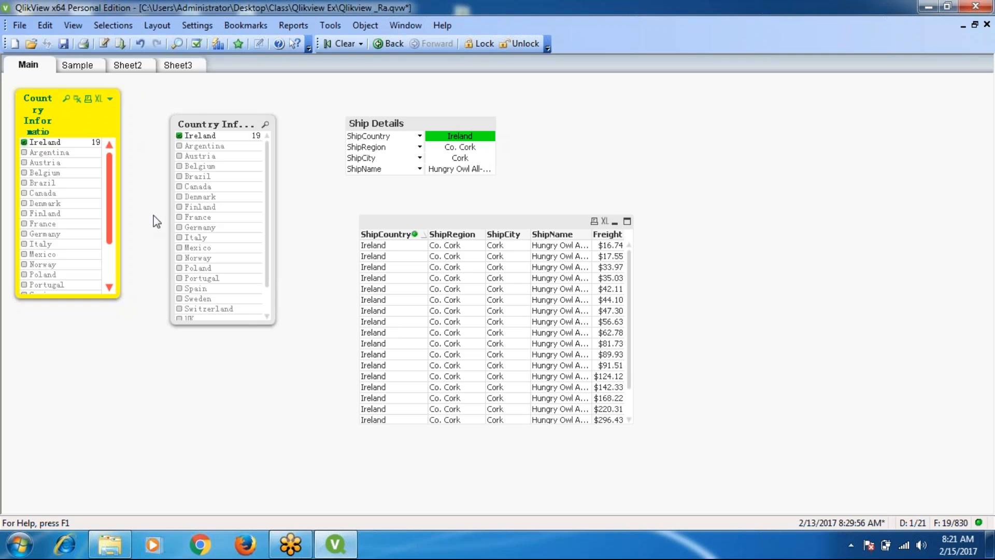
# - Add Belgium to the country selection in the coloured list box, clear all selections, and look through the table box's rows
pyautogui.click(25, 173)
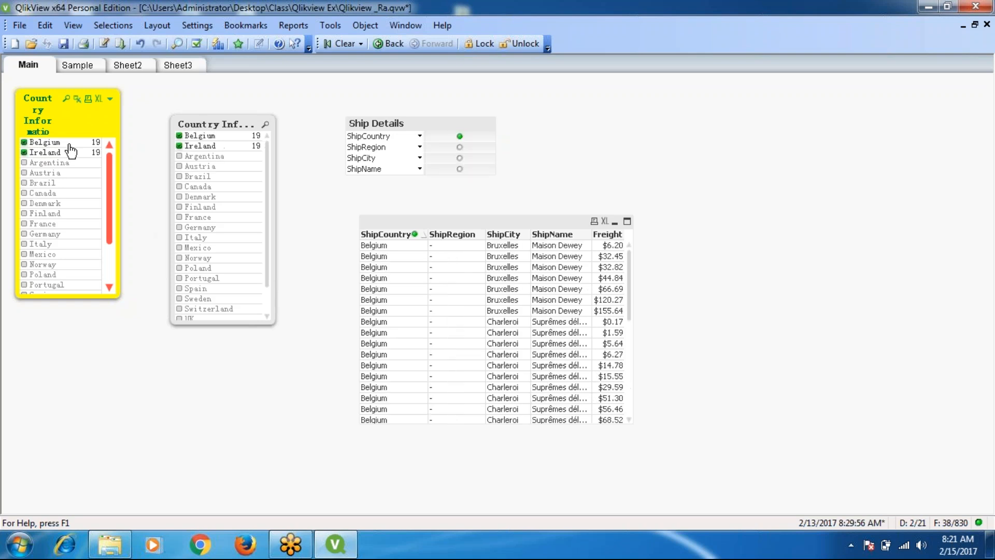
pyautogui.click(340, 44)
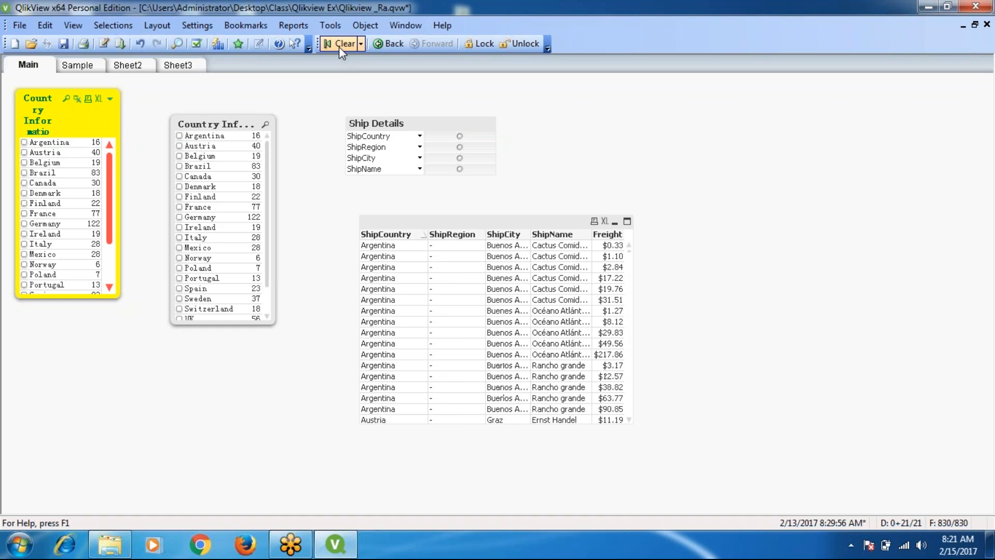
pyautogui.click(631, 257)
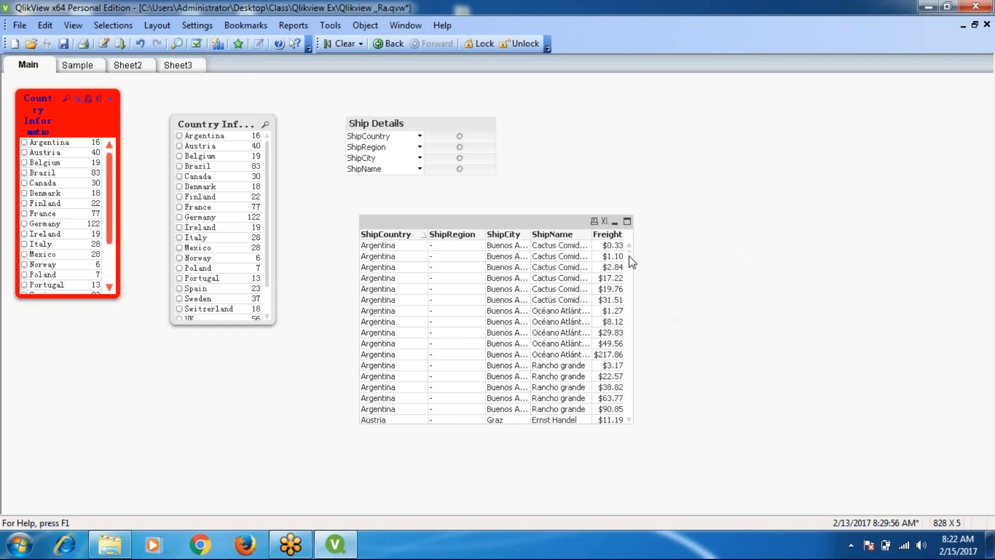
pyautogui.scroll(-15, 628, 253)
pyautogui.scroll(-20, 631, 301)
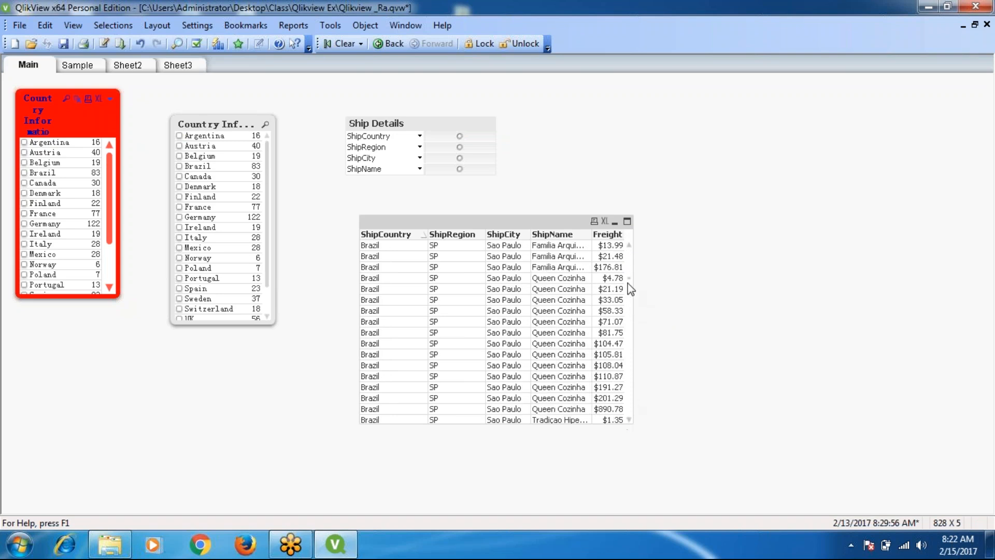
pyautogui.scroll(-20, 627, 283)
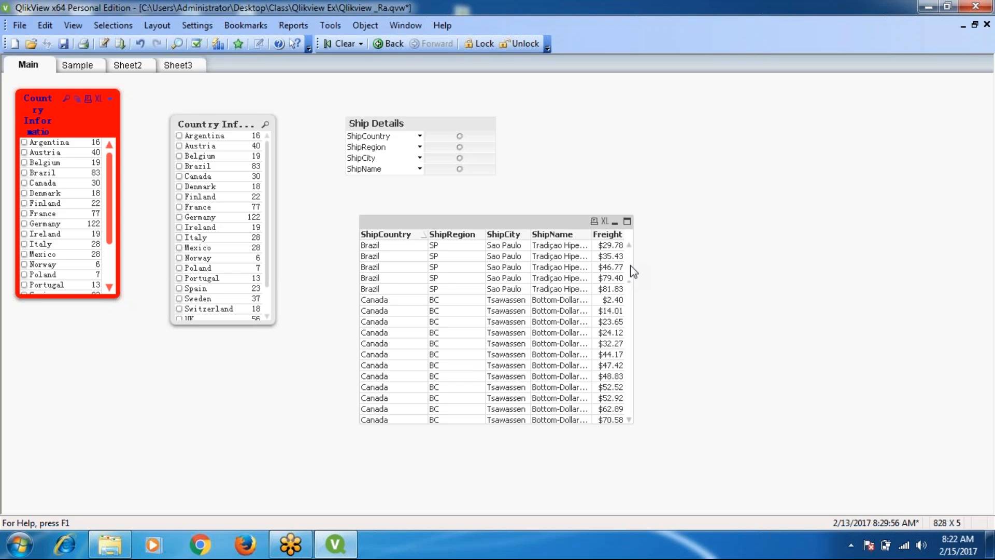
pyautogui.scroll(10, 630, 258)
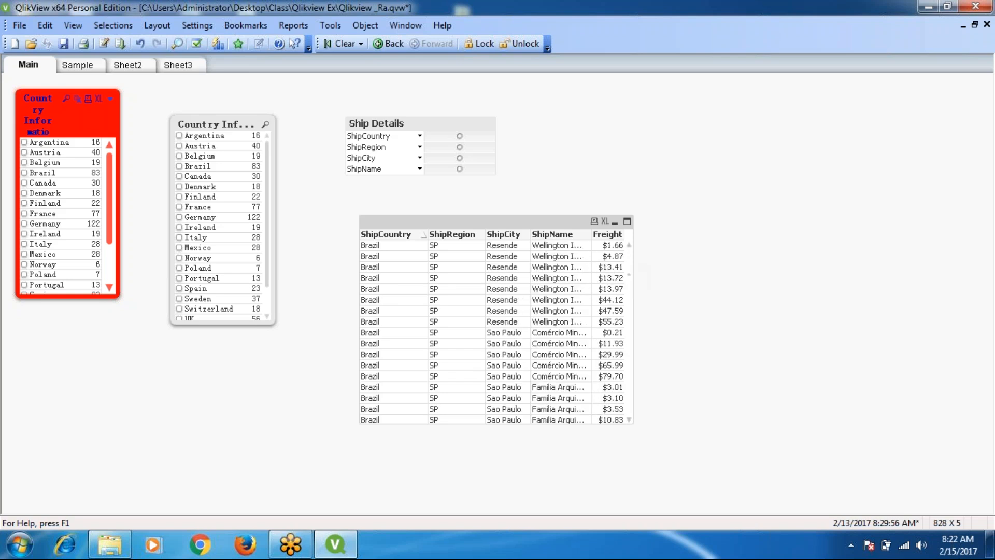
# - Filter the sheet to Ireland and Denmark together in the grey country list box, and clear all selections
pyautogui.click(202, 227)
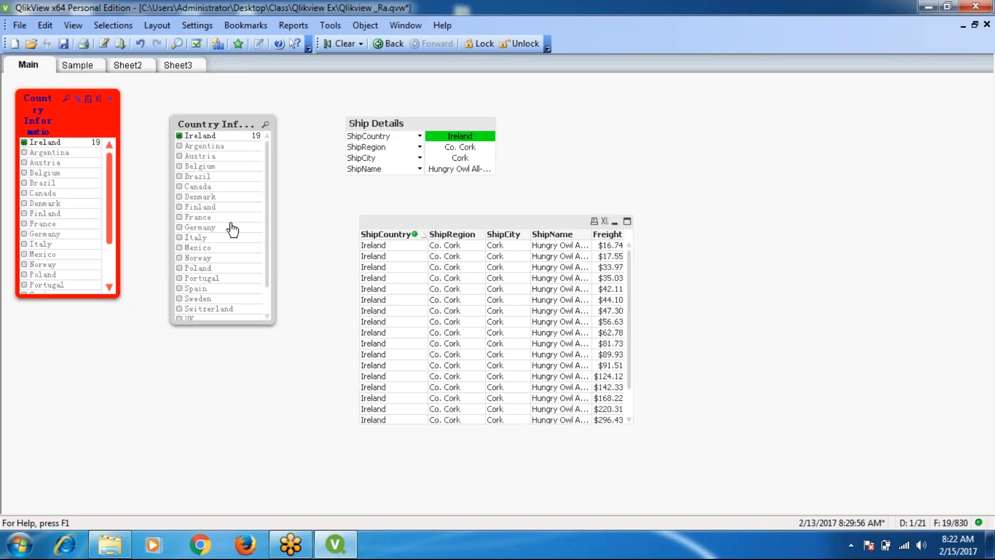
pyautogui.keyDown('ctrl'); pyautogui.click(200, 197); pyautogui.keyUp('ctrl')
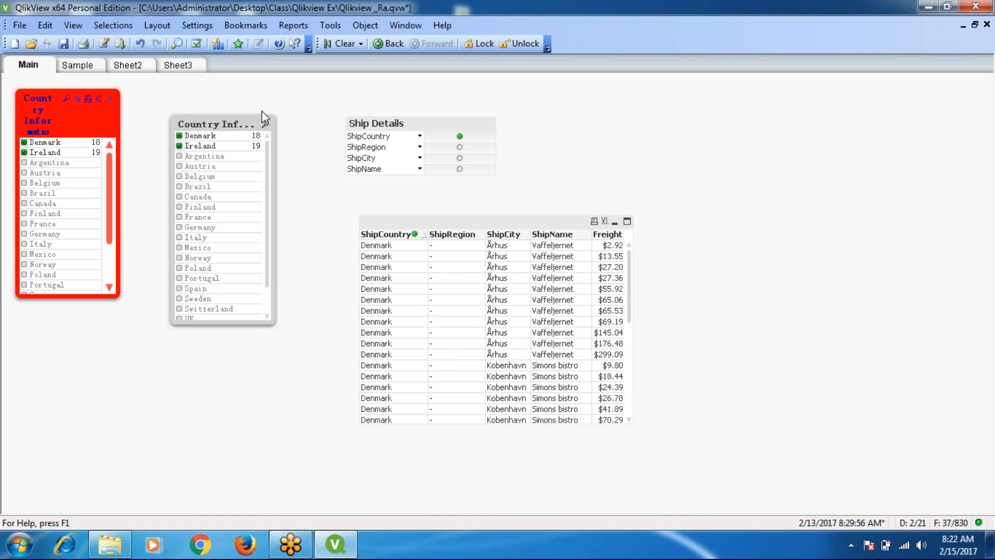
pyautogui.click(352, 48)
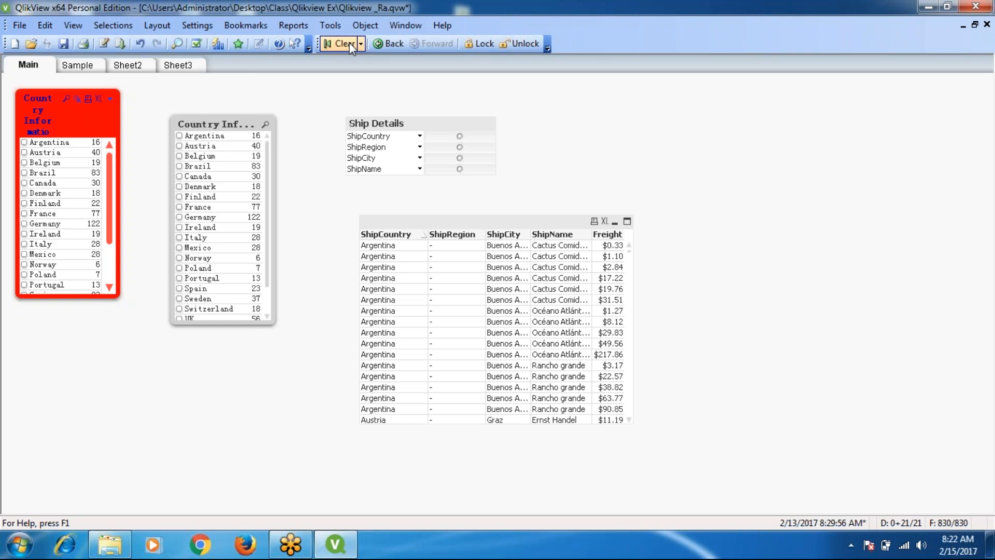
pyautogui.rightClick(517, 223)
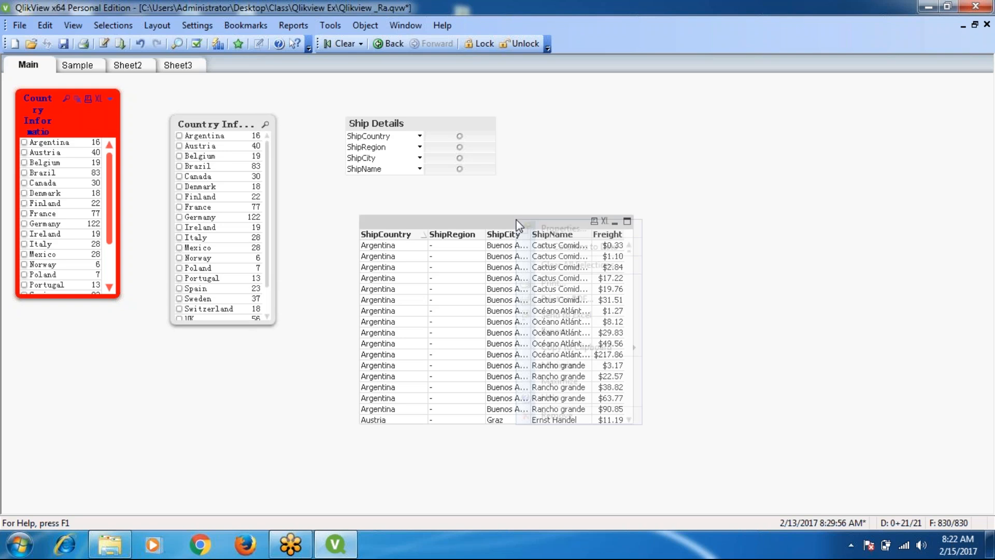
pyautogui.click(542, 227)
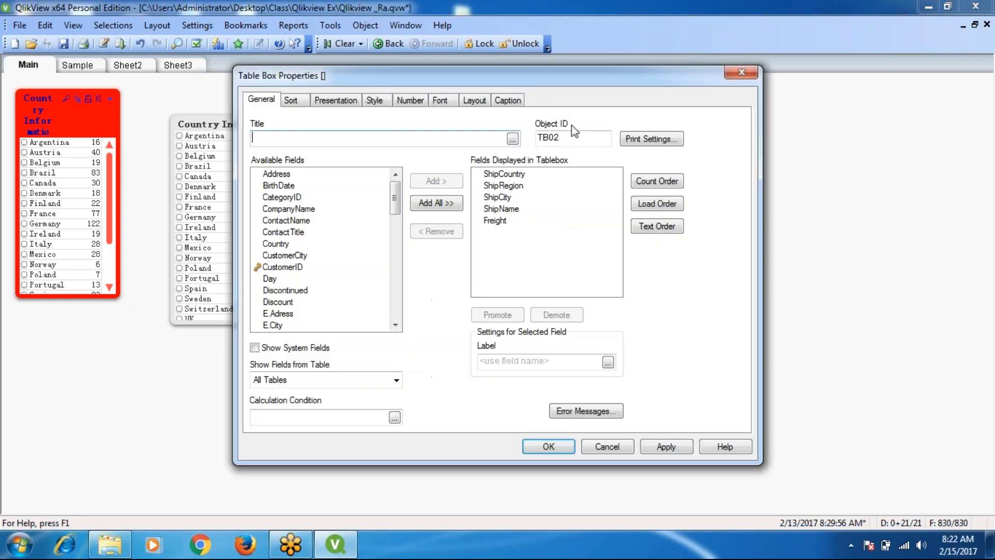
pyautogui.moveTo(534, 76); pyautogui.dragTo(659, 84)
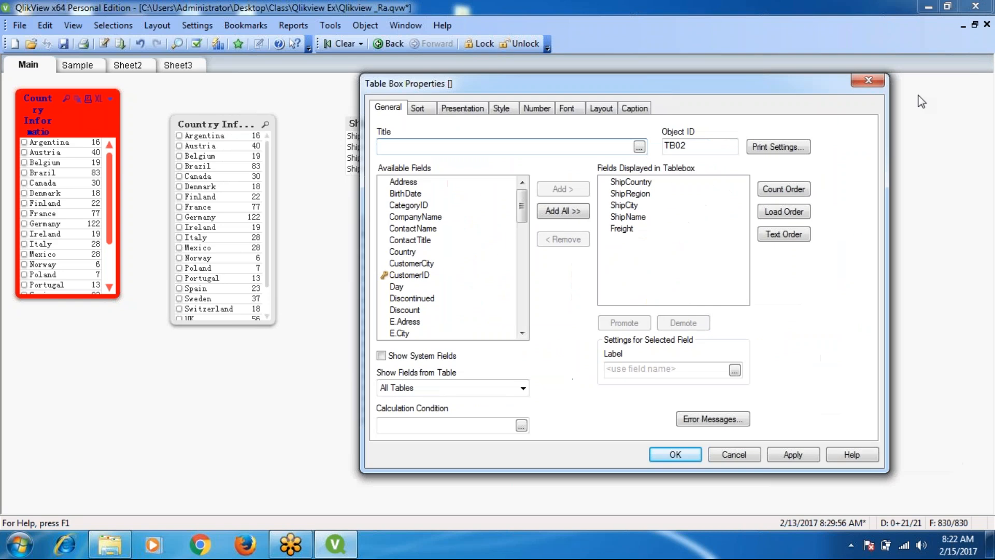
pyautogui.click(866, 82)
# - Move the table box below the grey country list box, and move that list box up and shorten it to clear the table
pyautogui.moveTo(534, 233); pyautogui.dragTo(327, 283)
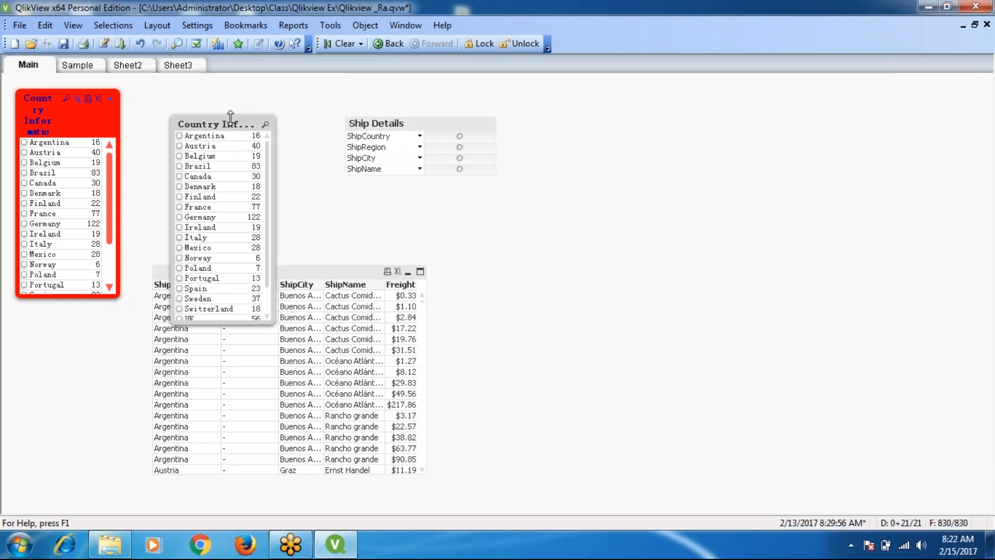
pyautogui.moveTo(228, 115); pyautogui.dragTo(220, 78)
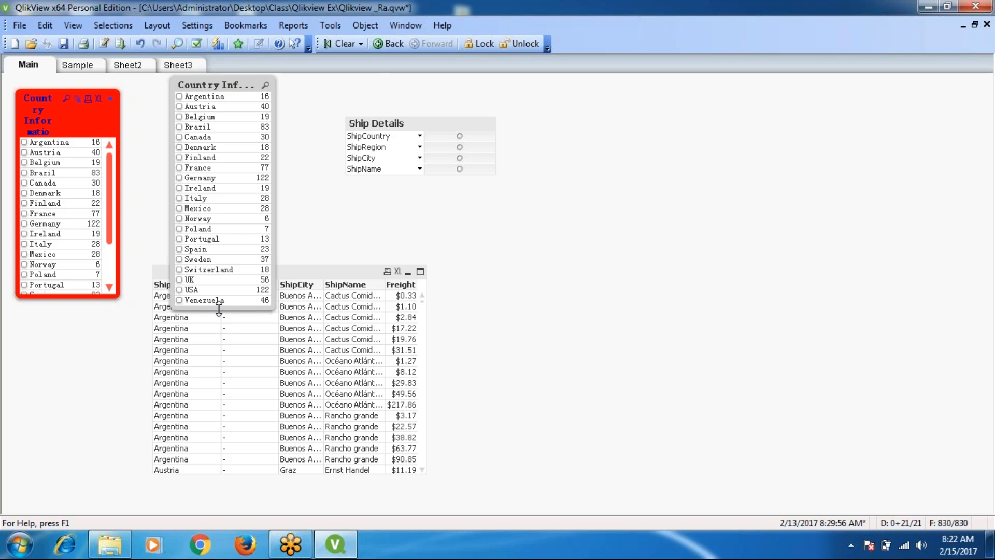
pyautogui.moveTo(218, 305); pyautogui.dragTo(227, 214)
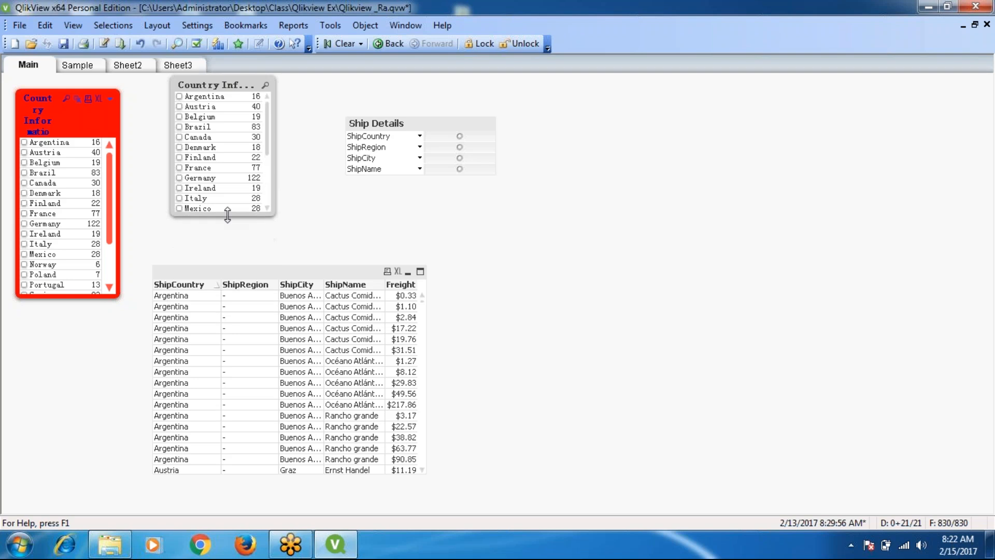
# - Open the table box's properties and set its title to Ship Details
pyautogui.rightClick(310, 274)
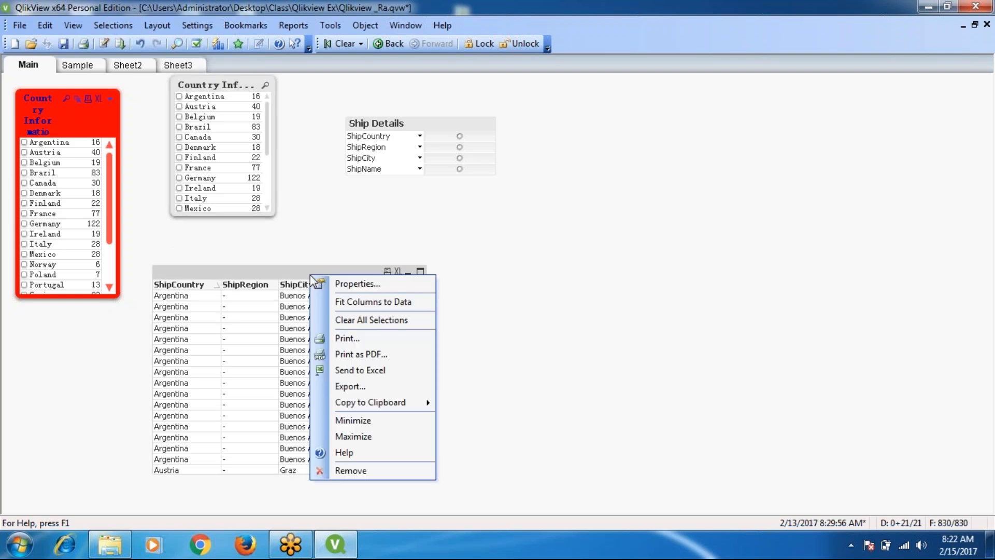
pyautogui.click(358, 283)
pyautogui.moveTo(473, 76); pyautogui.dragTo(674, 84)
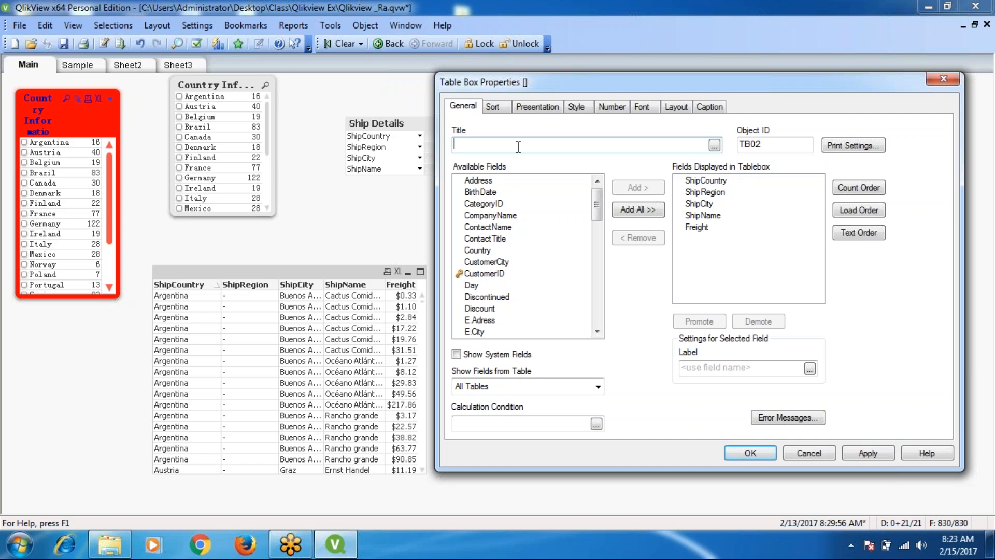
pyautogui.write('Ship Details')
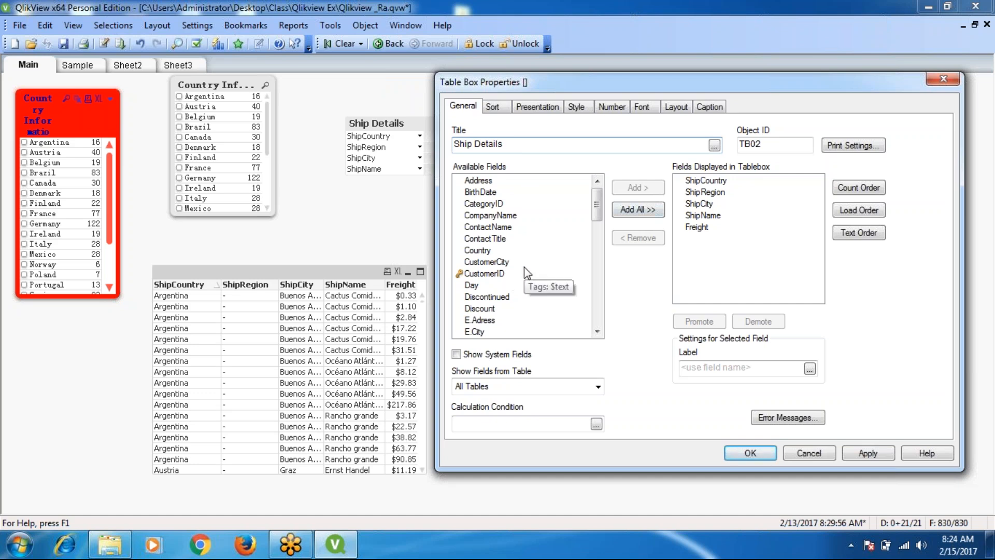
# - View the available fields for the OrderDetails table and the Customer_Information table, and return the field list to All Tables
pyautogui.click(598, 388)
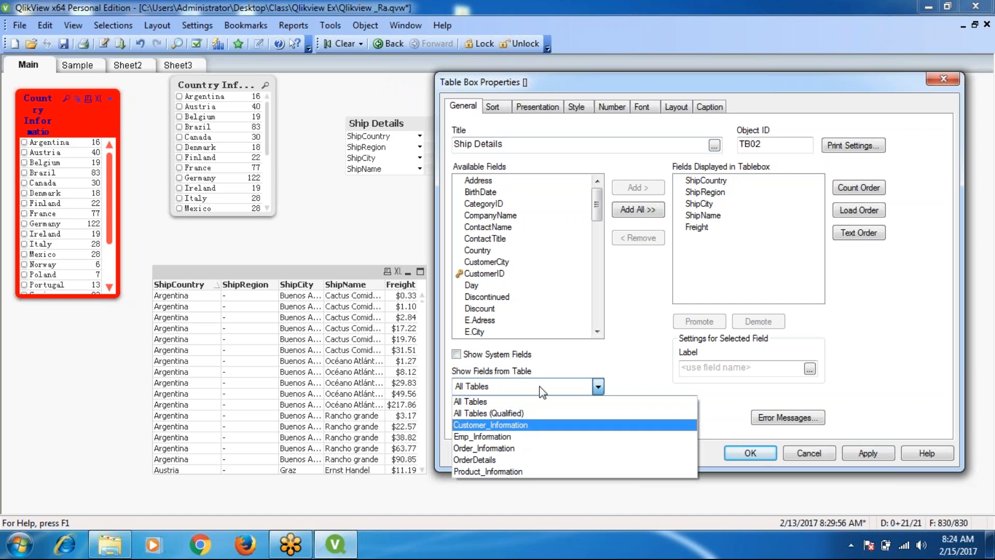
pyautogui.click(476, 460)
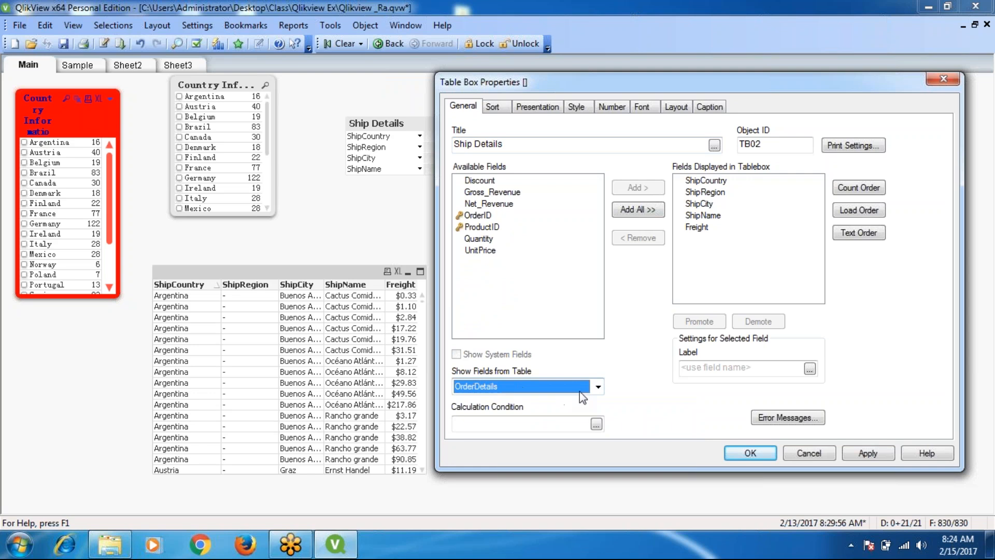
pyautogui.click(598, 386)
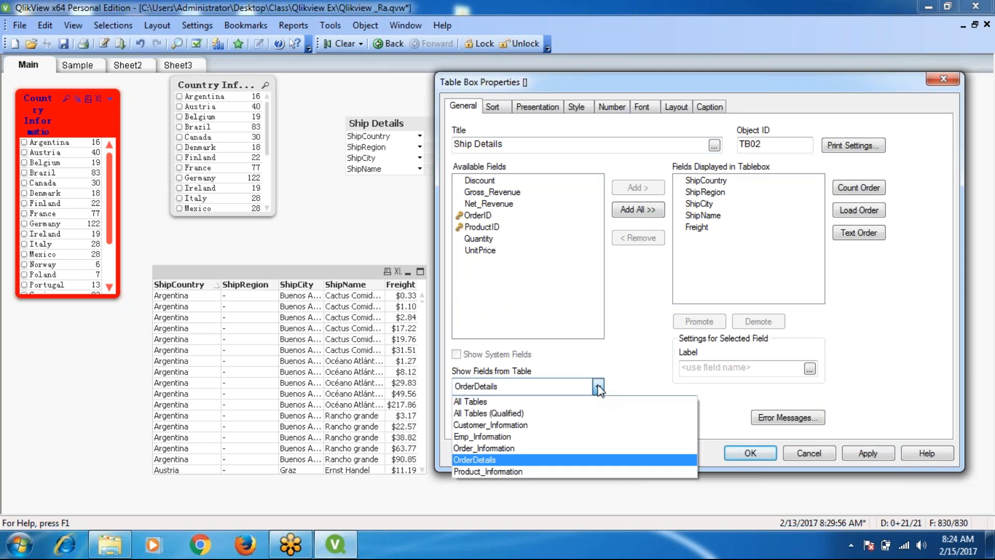
pyautogui.click(484, 424)
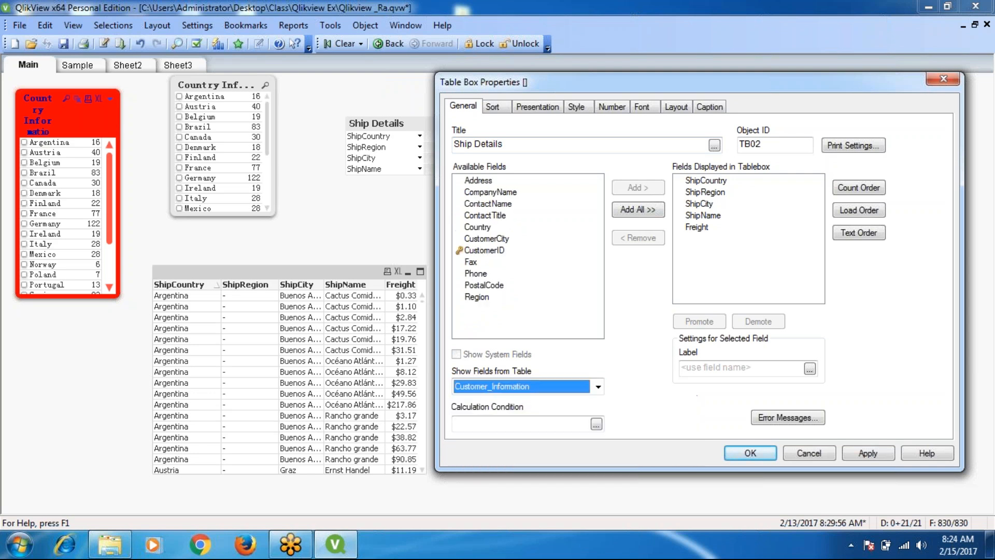
pyautogui.click(593, 388)
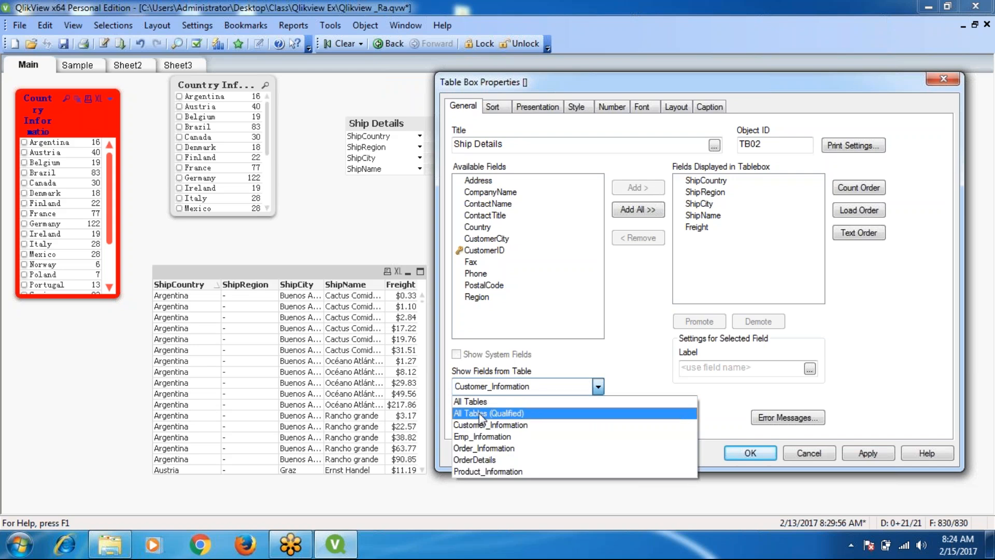
pyautogui.click(479, 403)
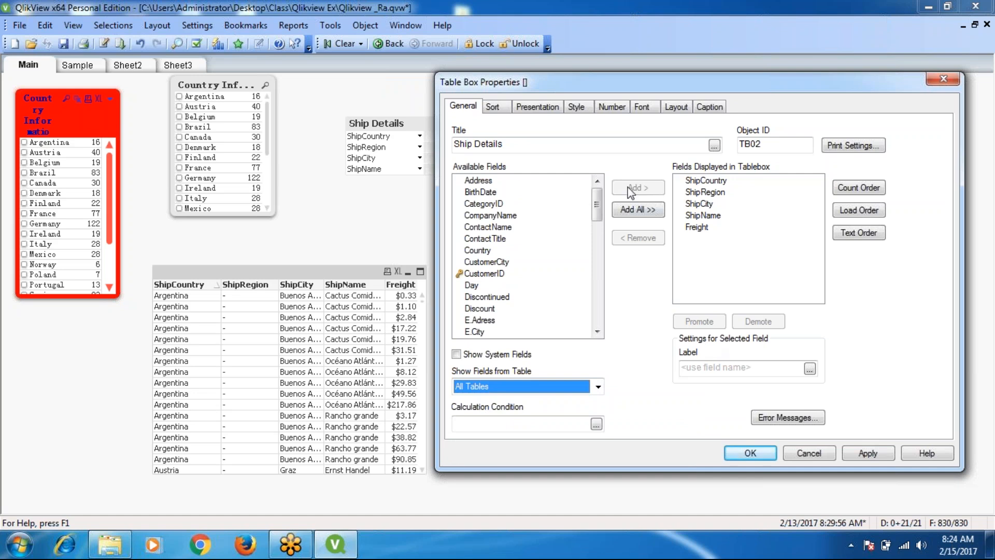
# - Apply omitting rows where ShipRegion is NULL in the table box, and turn that option back off and apply again
pyautogui.click(494, 108)
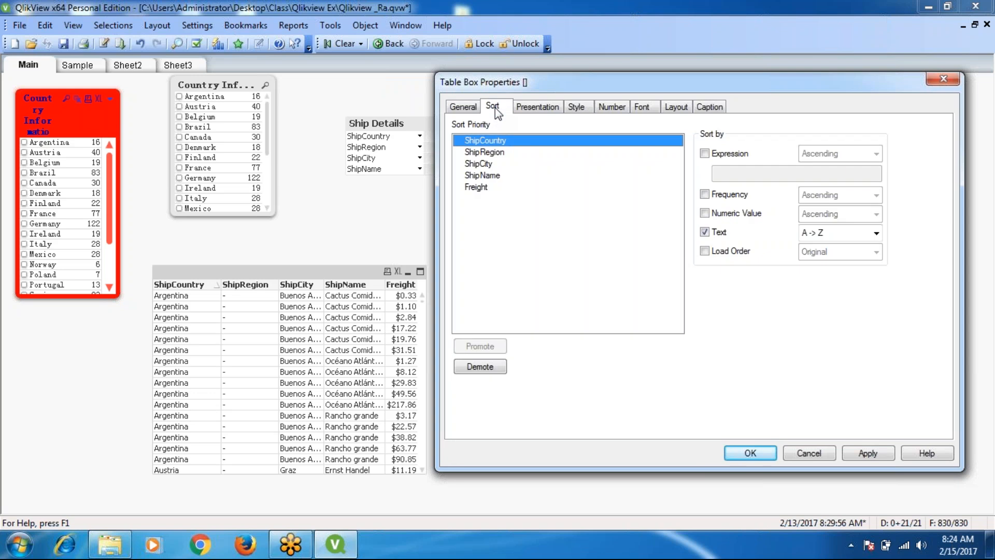
pyautogui.click(533, 113)
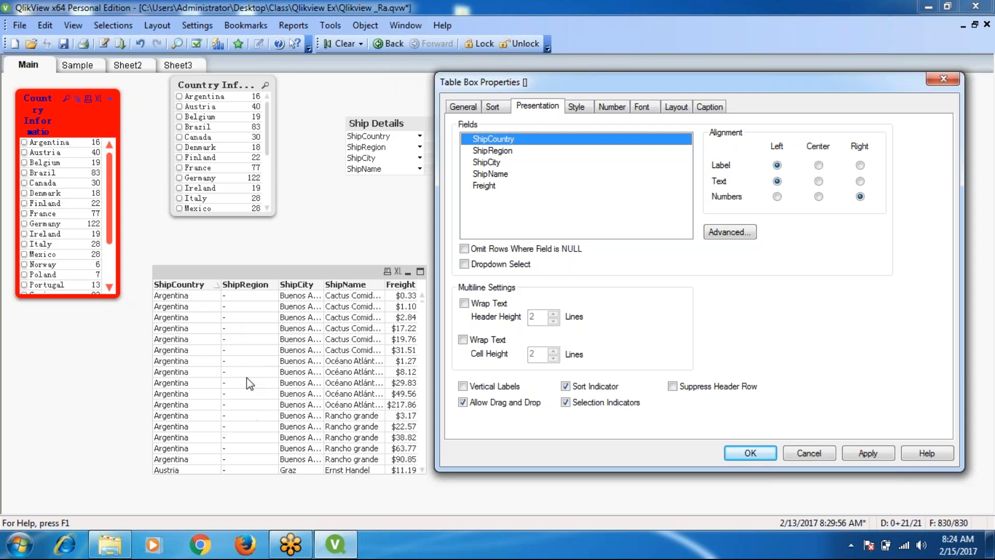
pyautogui.click(492, 151)
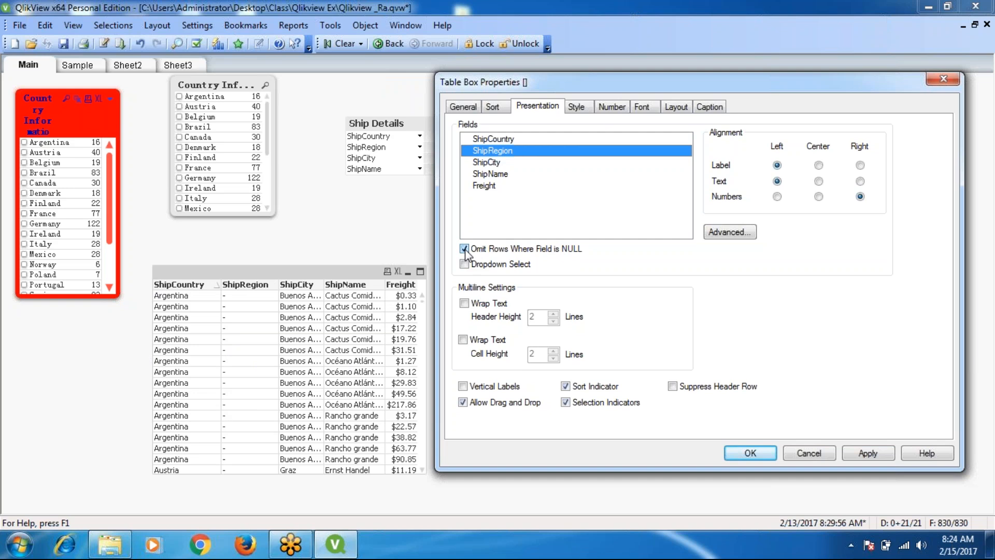
pyautogui.click(873, 455)
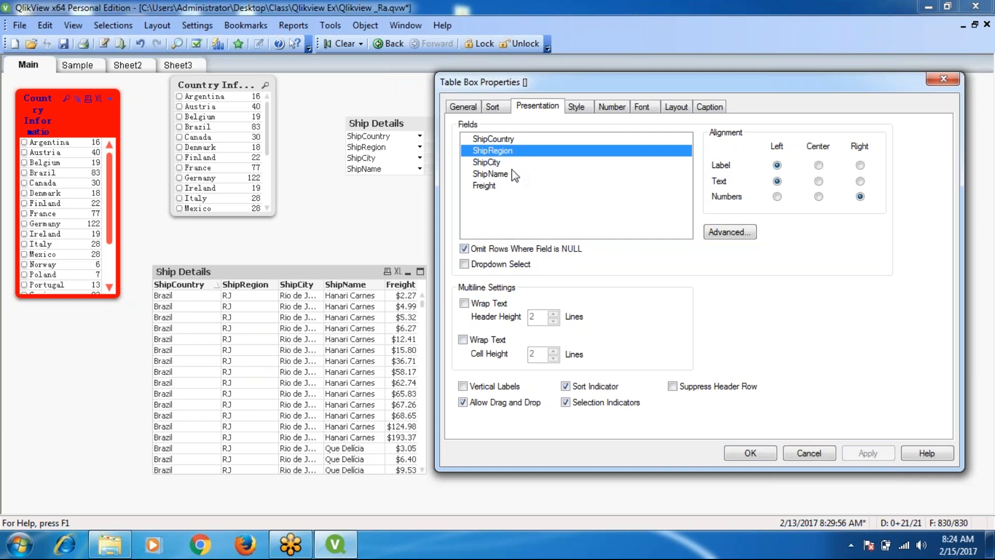
pyautogui.click(463, 249)
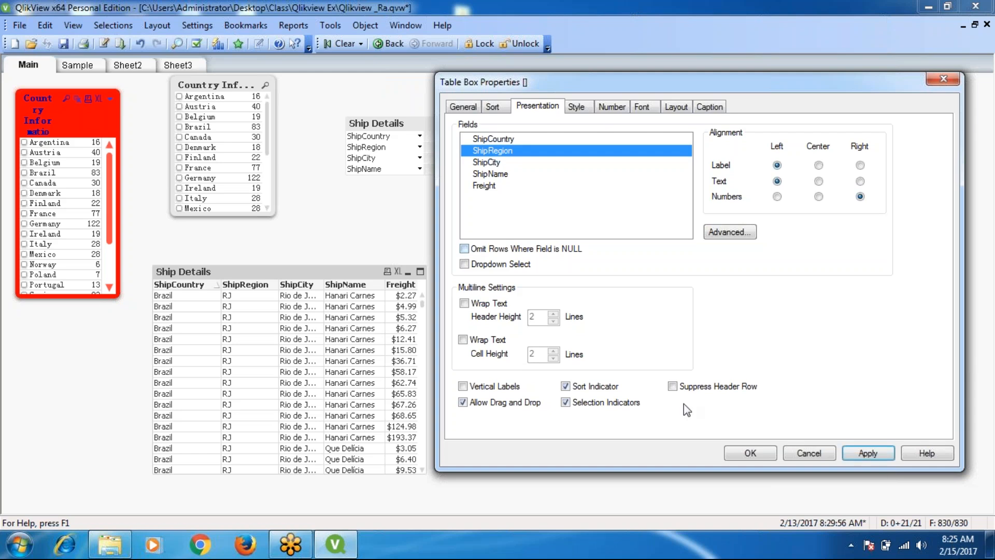
pyautogui.click(872, 454)
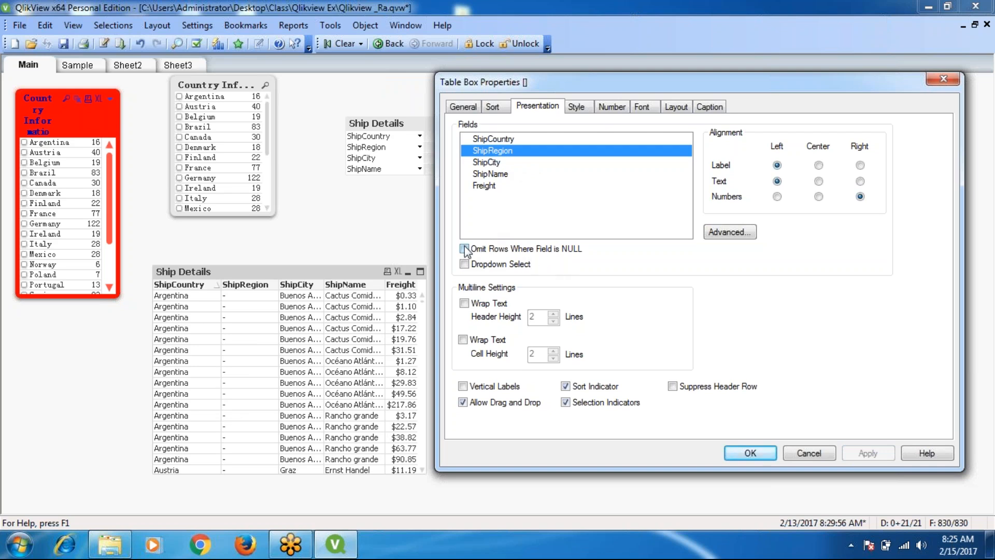
# - Enable Dropdown Select for the ShipCountry field, and apply and accept the table box properties
pyautogui.click(488, 141)
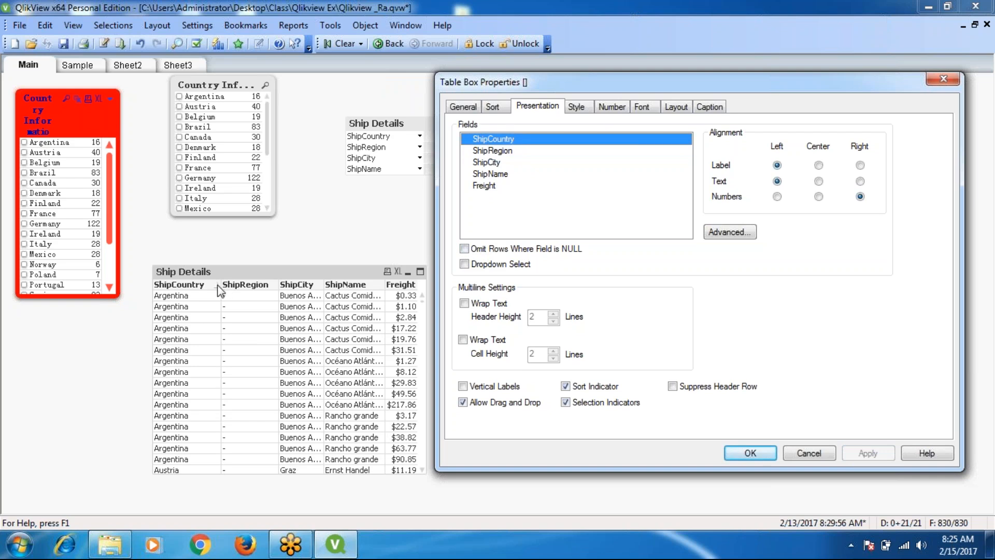
pyautogui.click(465, 264)
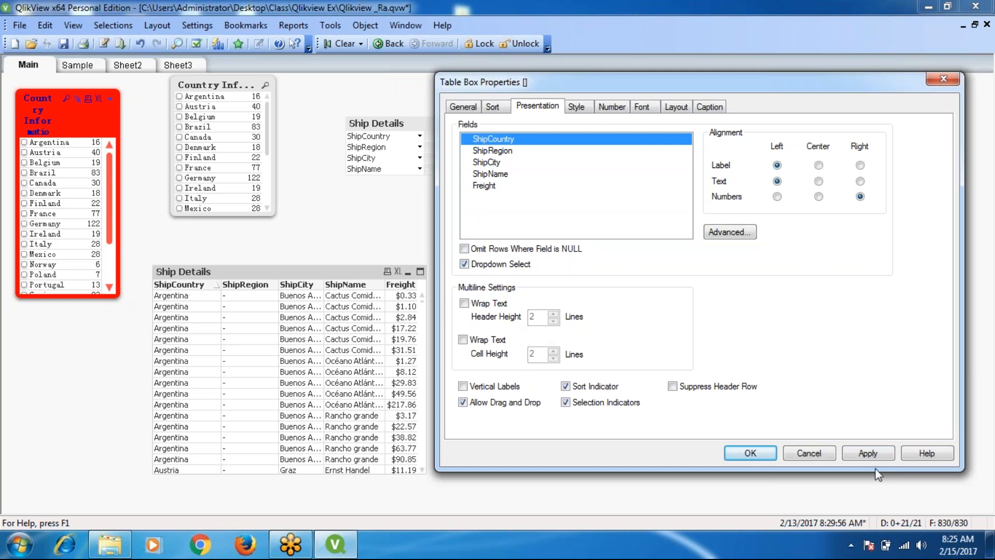
pyautogui.click(868, 454)
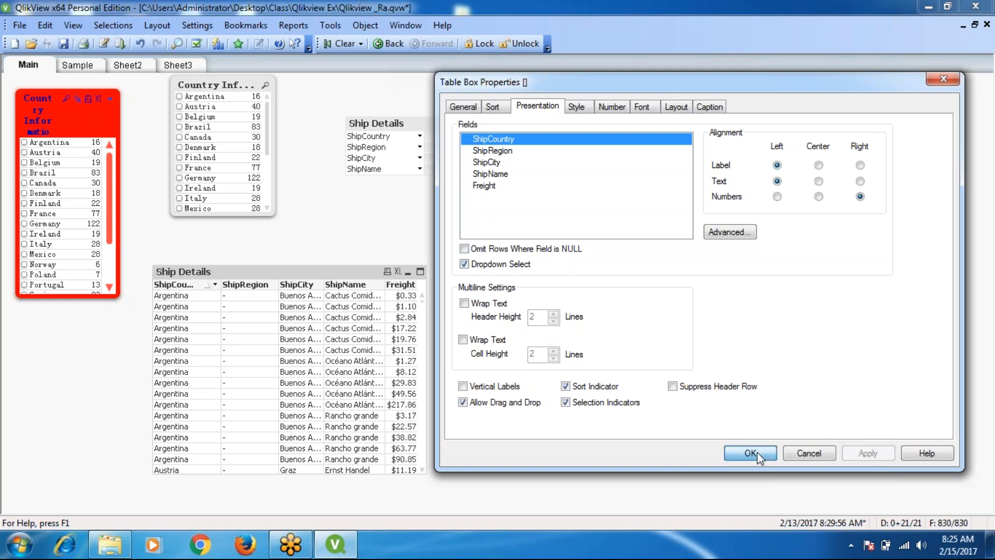
pyautogui.click(757, 451)
# - Filter the sheet to Brazil and change the filter to Canada using the ShipCountry column's dropdown in the table box
pyautogui.click(215, 285)
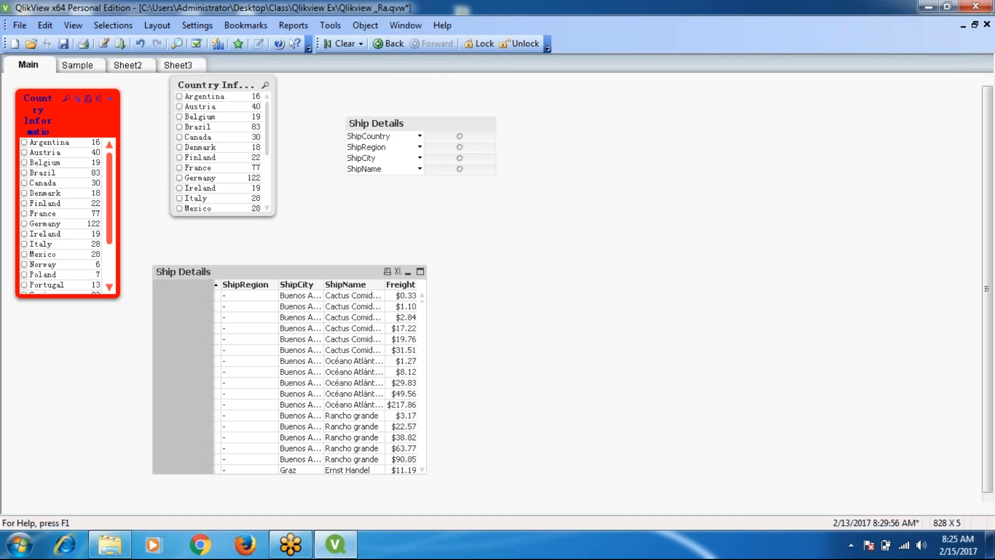
pyautogui.click(162, 317)
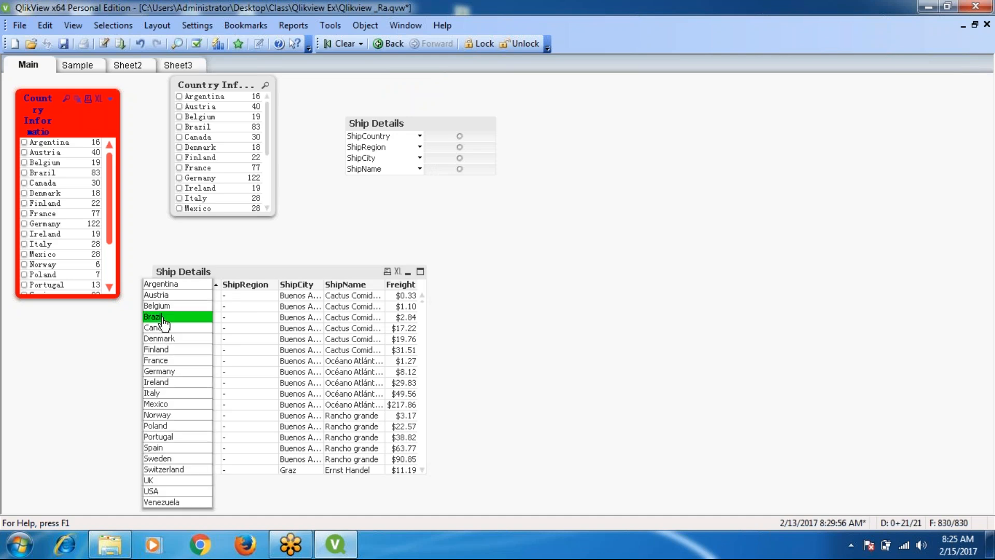
pyautogui.click(215, 284)
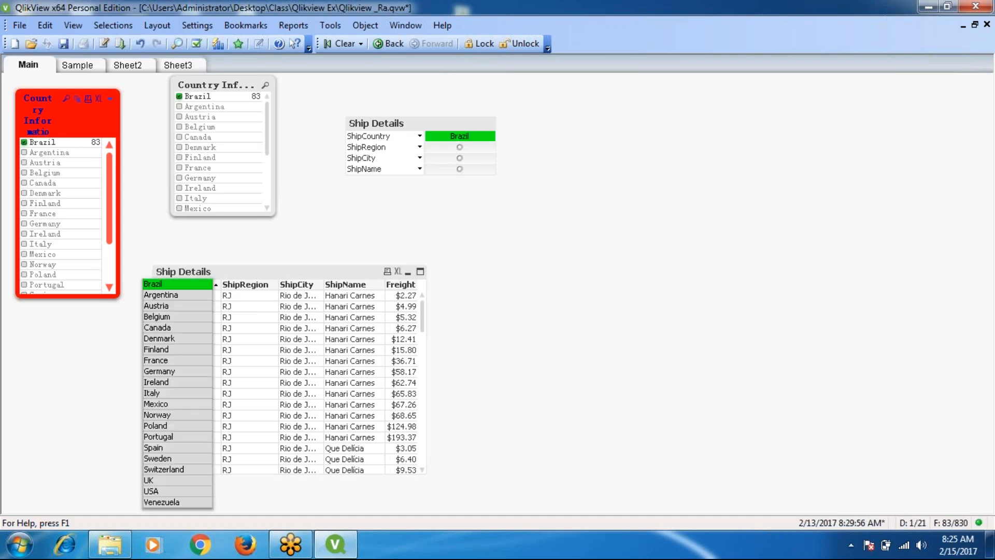
pyautogui.click(161, 328)
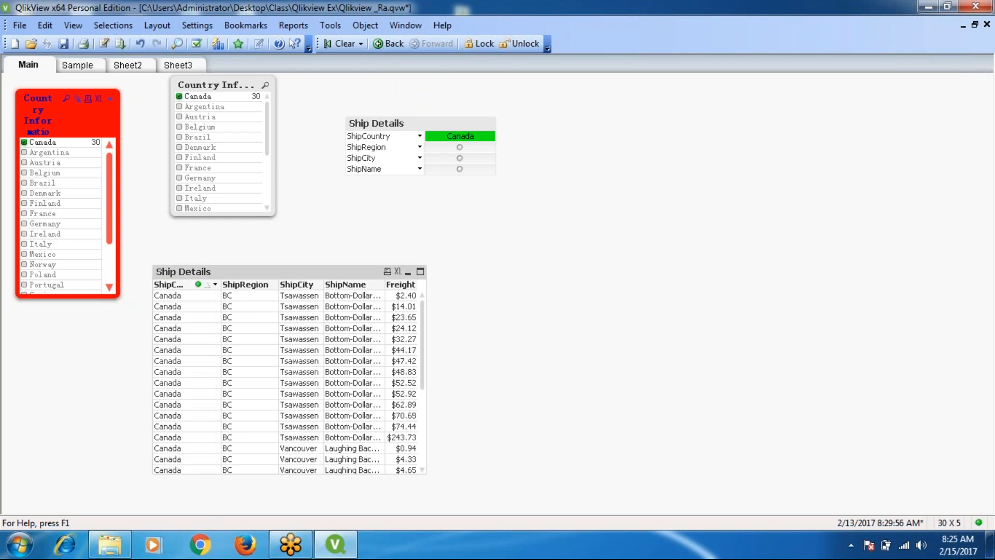
# - Filter the Ship Details table to Denmark through its ShipCountry column
pyautogui.click(214, 285)
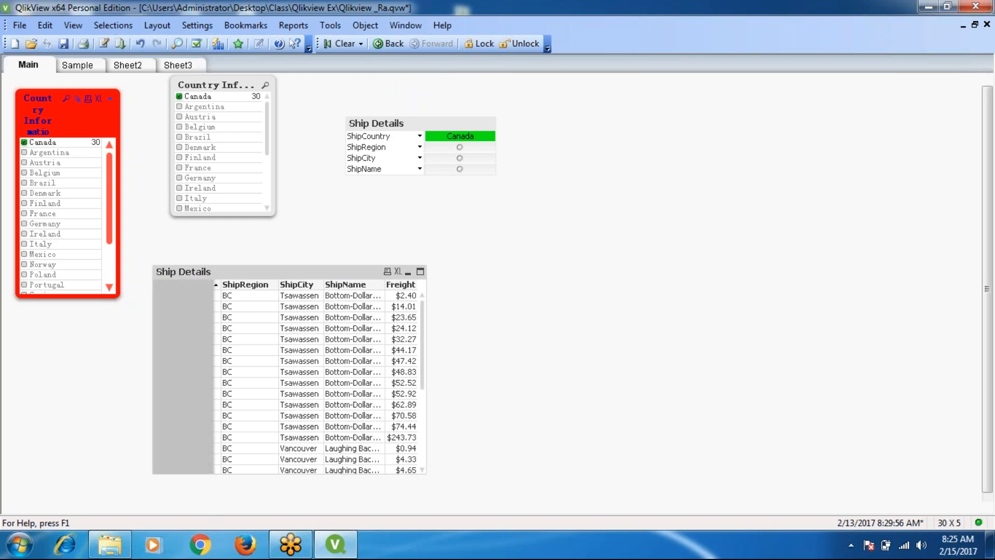
pyautogui.click(167, 338)
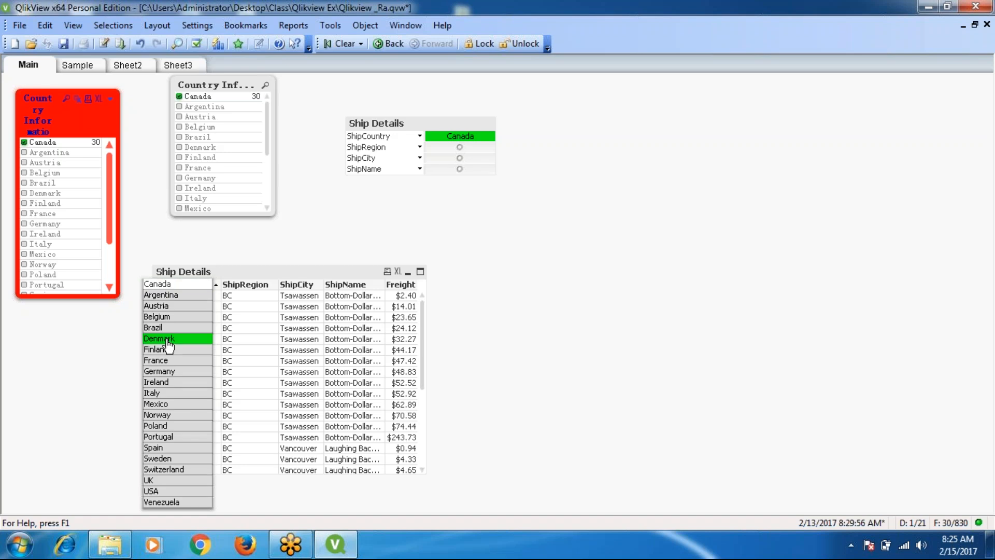
# - In the Ship Details table's presentation properties, enable dropdown selection for the ShipCity field and centre its label
pyautogui.rightClick(327, 272)
pyautogui.click(369, 278)
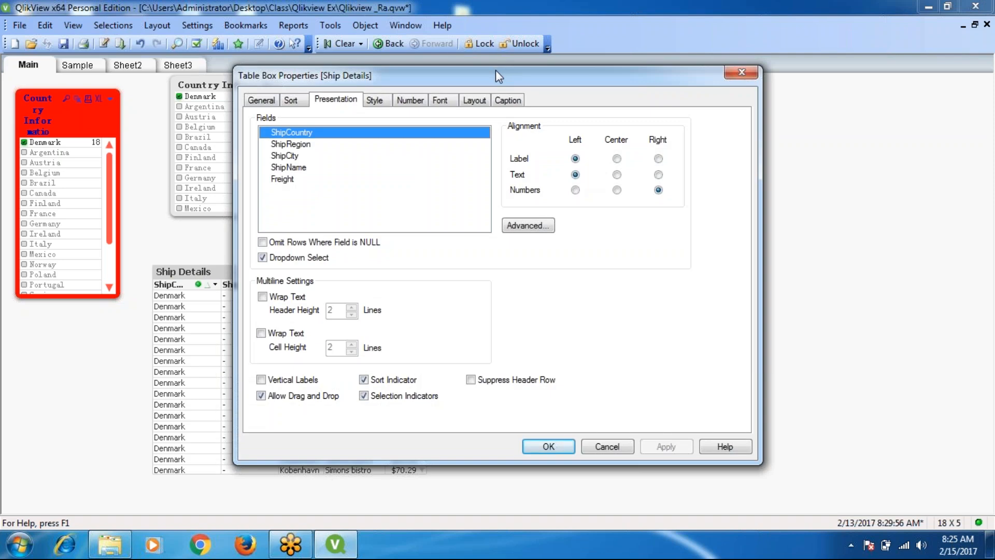
pyautogui.moveTo(495, 70); pyautogui.dragTo(666, 65)
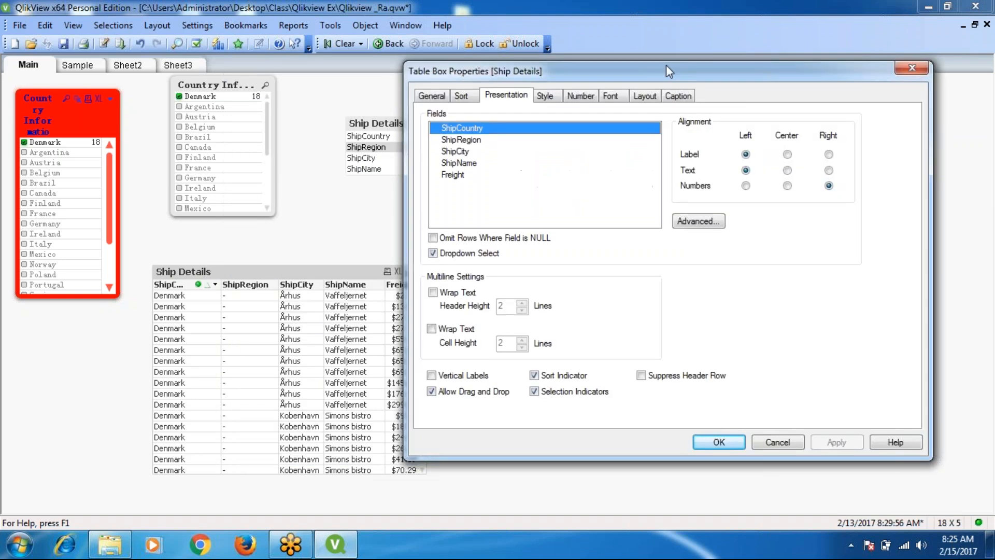
pyautogui.click(465, 151)
pyautogui.click(434, 254)
pyautogui.click(433, 253)
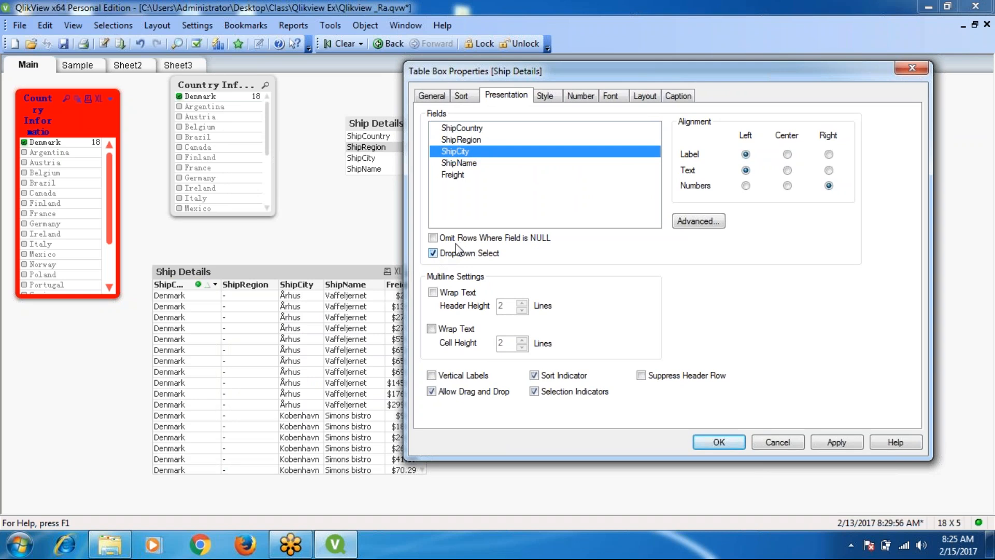
pyautogui.moveTo(647, 71); pyautogui.dragTo(707, 70)
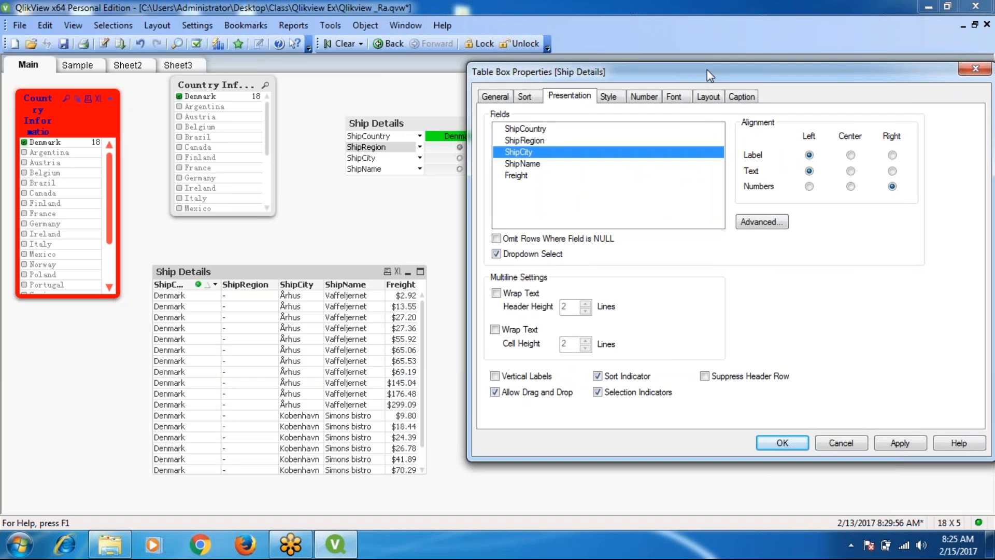
pyautogui.click(850, 155)
pyautogui.click(906, 449)
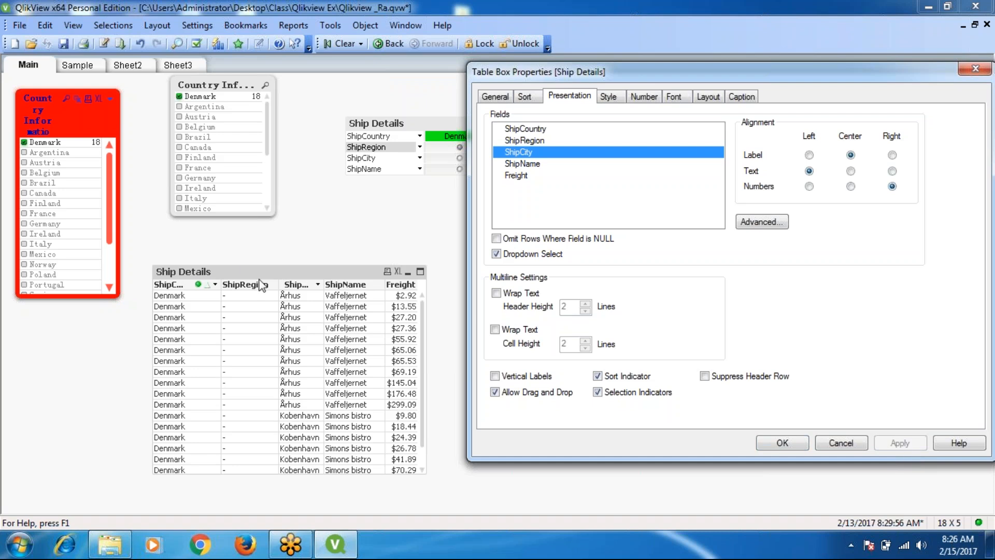
# - Centre the label, text and number alignment of the ShipCountry field and apply the changes
pyautogui.click(524, 130)
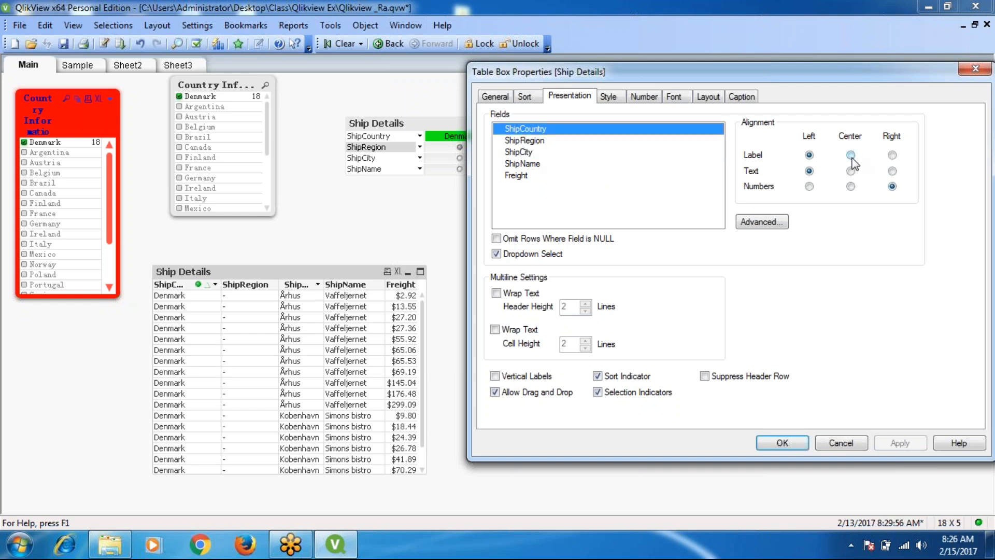
pyautogui.click(850, 154)
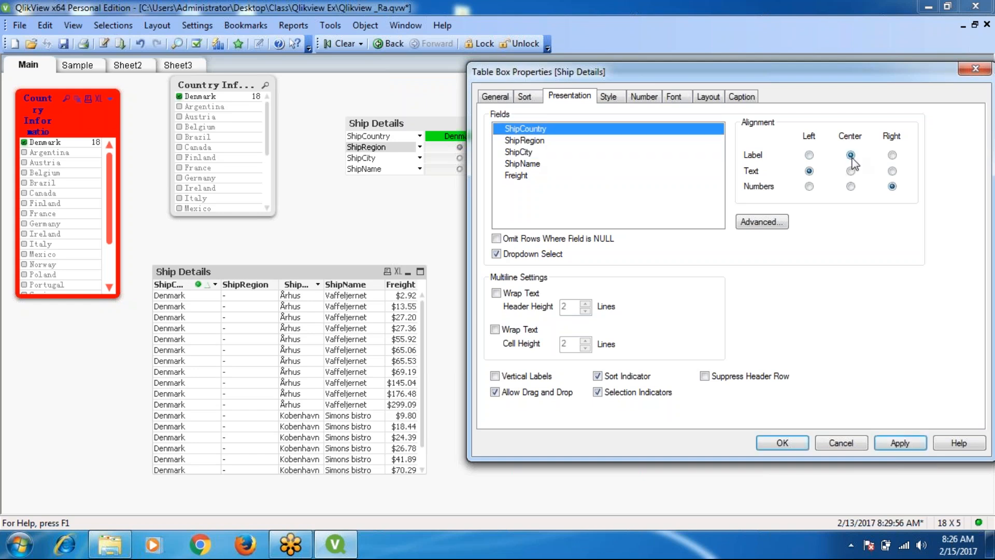
pyautogui.click(900, 443)
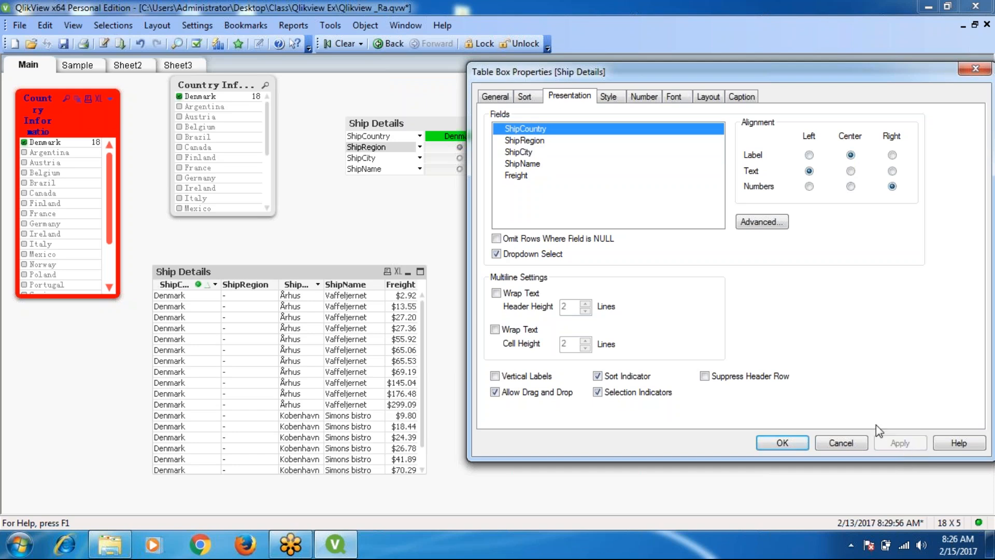
pyautogui.click(851, 171)
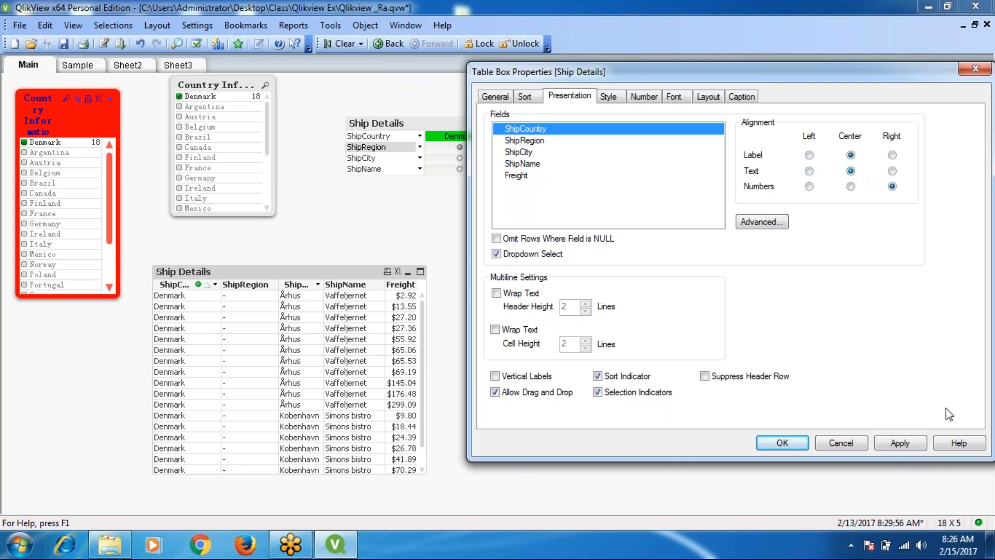
pyautogui.click(909, 447)
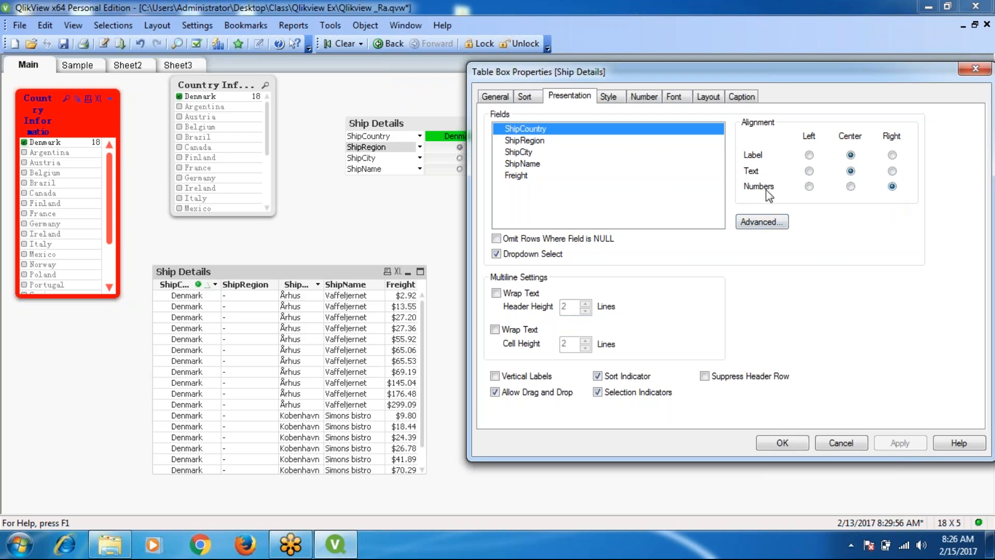
pyautogui.click(851, 186)
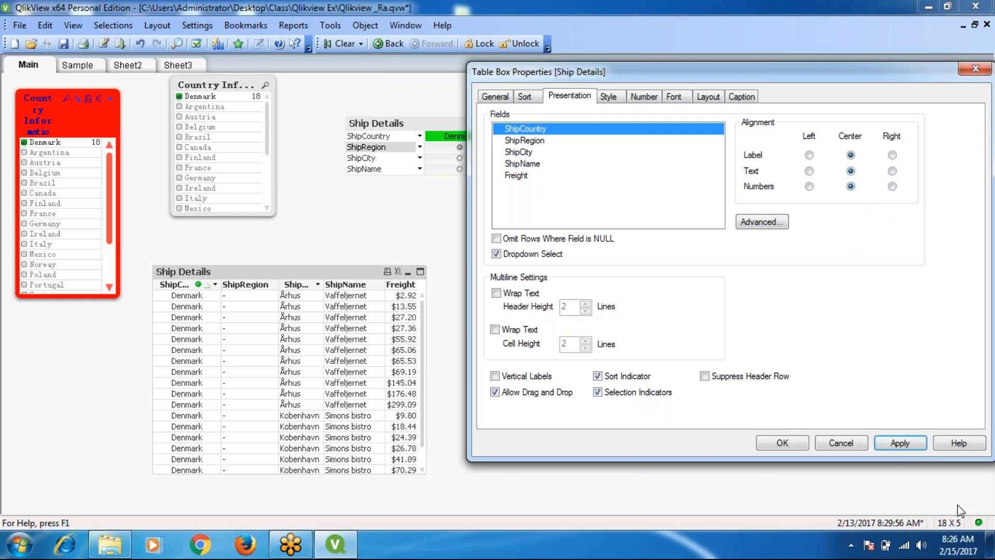
pyautogui.click(910, 442)
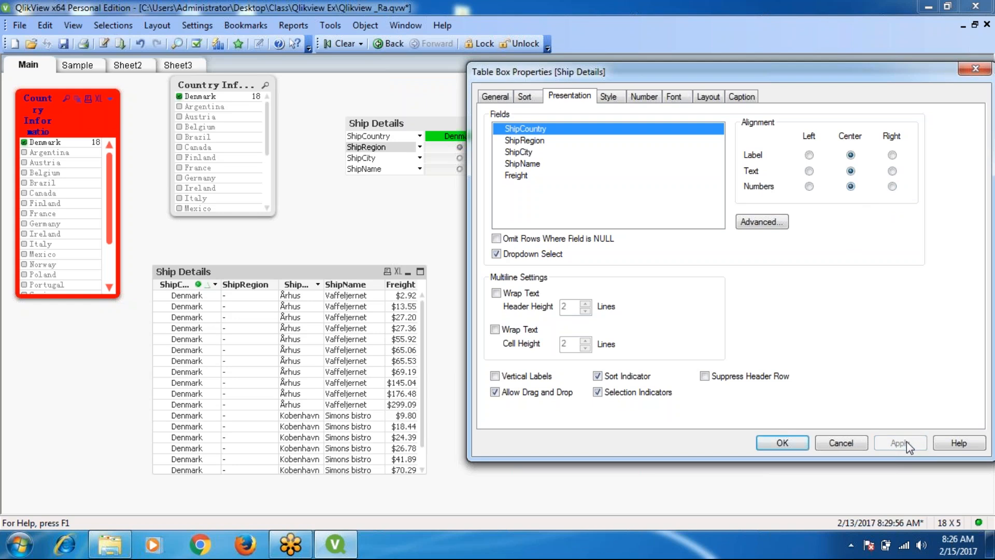
# - Centre the number alignment of the Freight field and apply it to the table
pyautogui.click(518, 176)
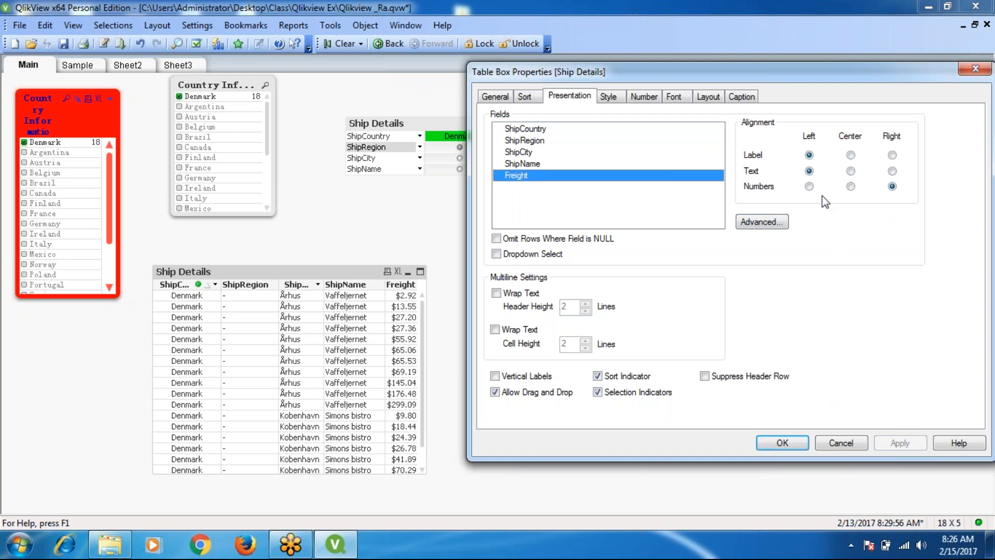
pyautogui.click(850, 188)
pyautogui.click(904, 445)
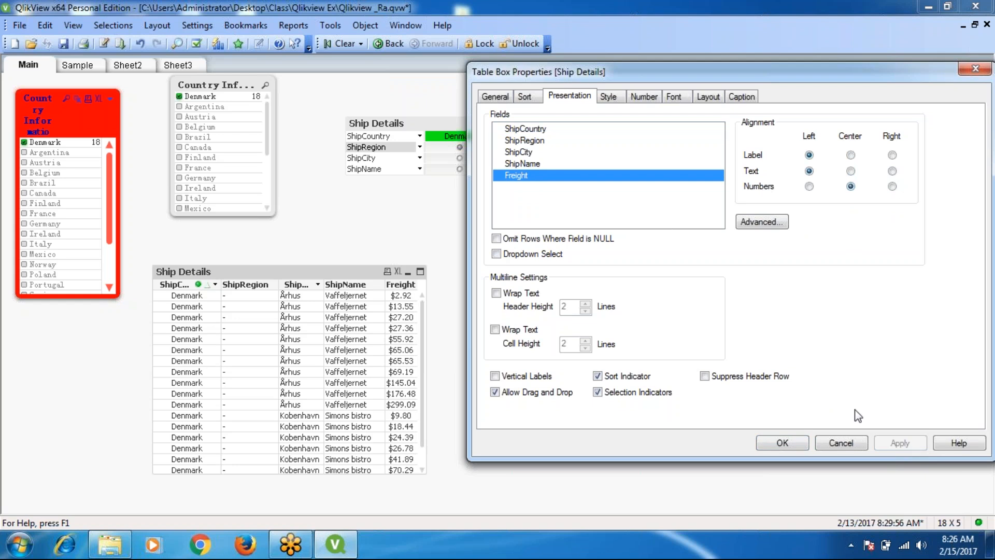
# - Try wrapping the table's header text with a header height of 4 lines, and turn header wrapping off again
pyautogui.click(497, 293)
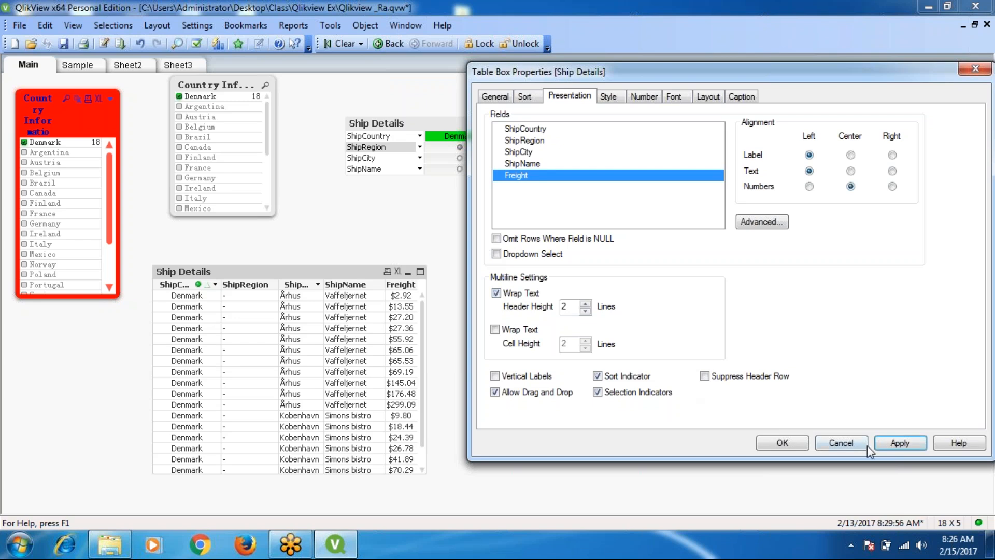
pyautogui.click(903, 447)
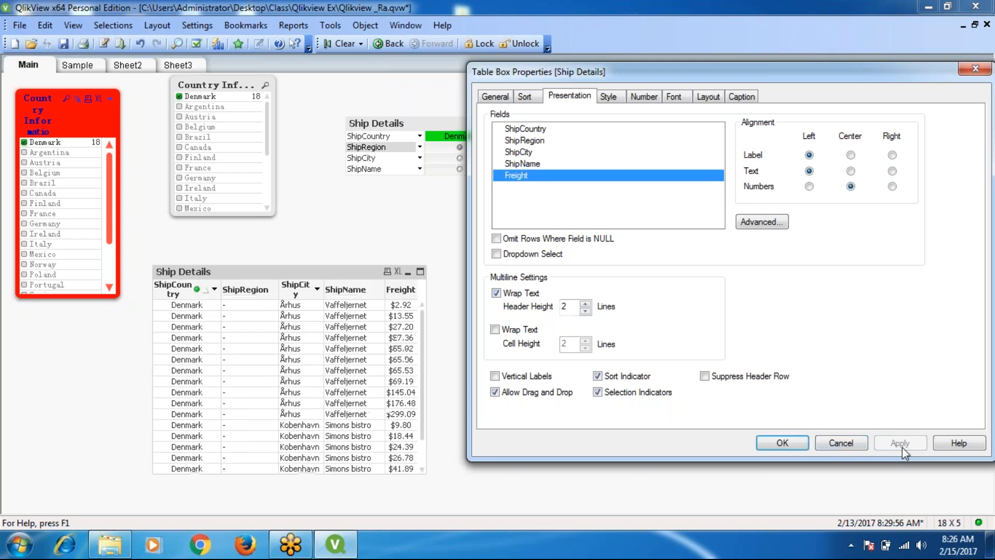
pyautogui.click(586, 304)
pyautogui.click(585, 303)
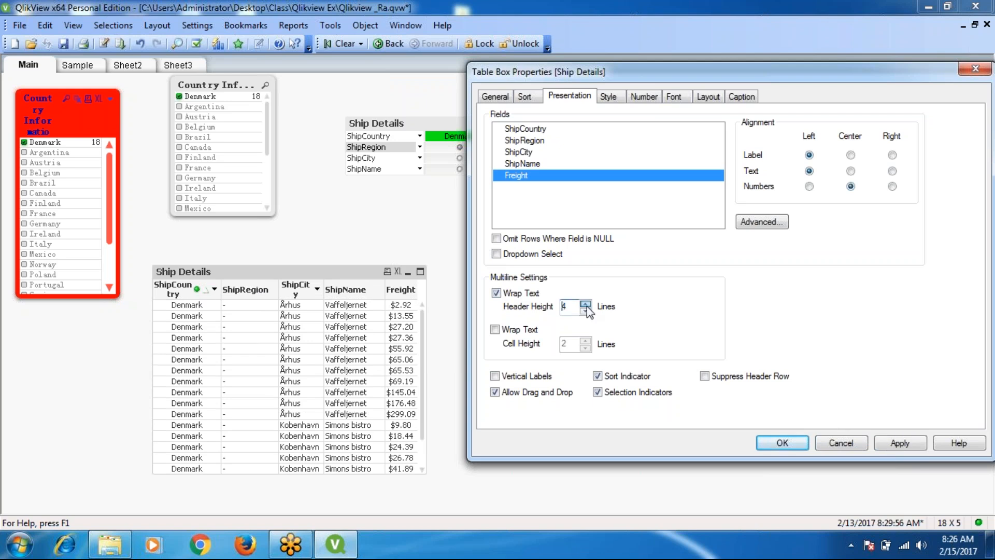
pyautogui.click(902, 445)
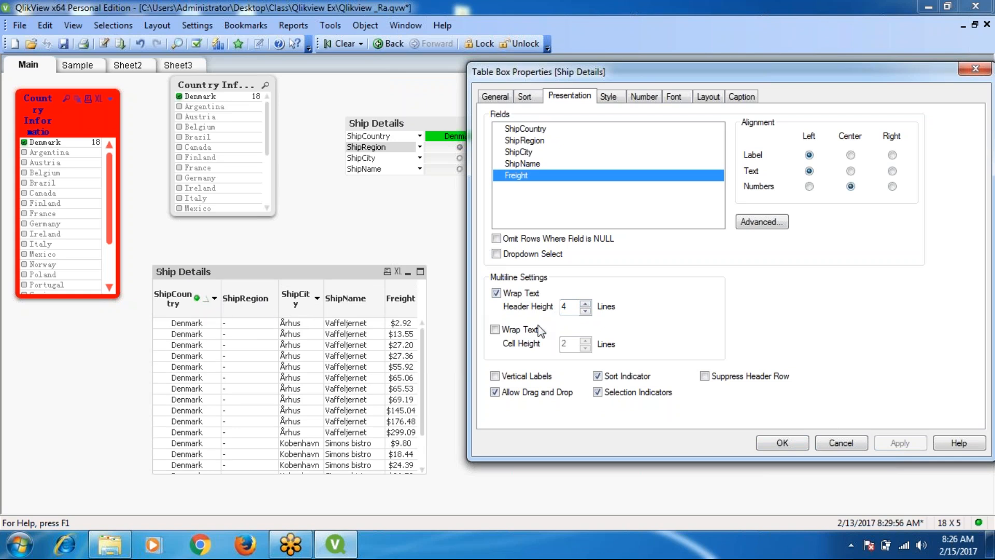
pyautogui.click(493, 293)
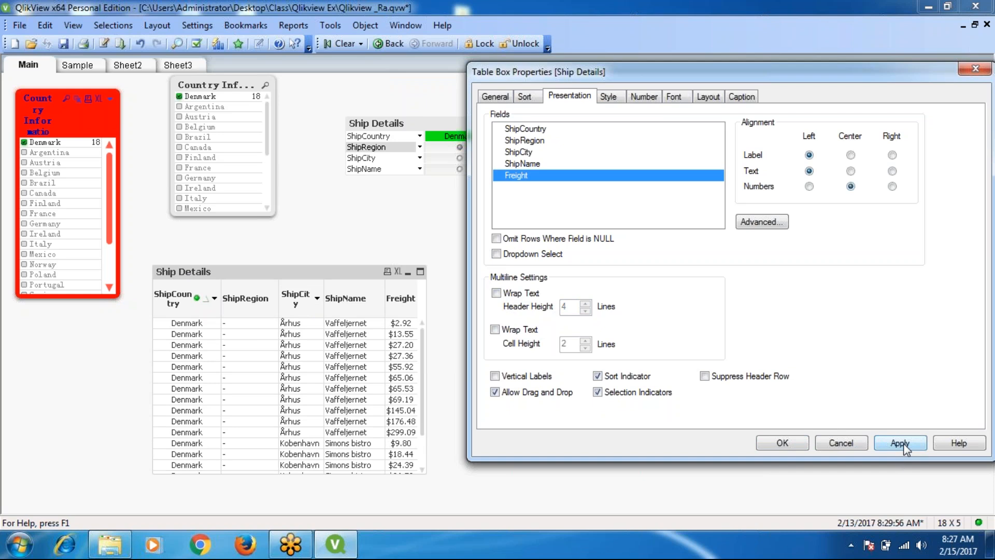
pyautogui.click(903, 441)
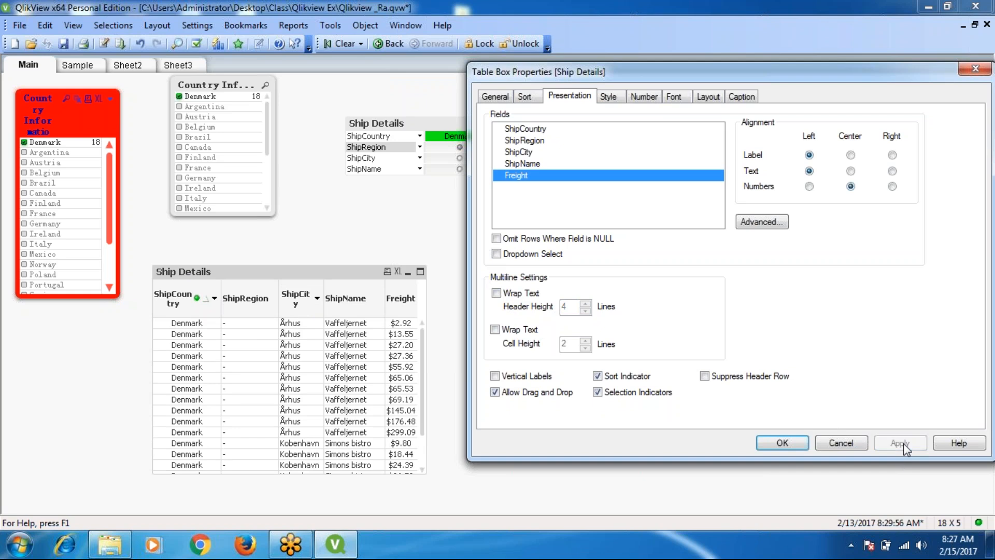
# - Try wrapping the table's cell text with a cell height of 2 lines, and turn cell wrapping off again
pyautogui.click(495, 329)
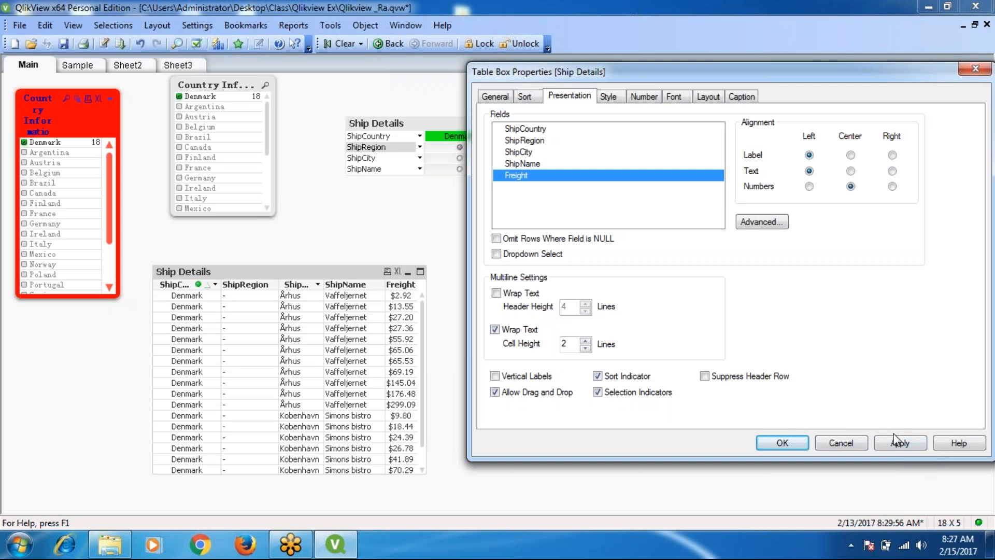
pyautogui.click(899, 448)
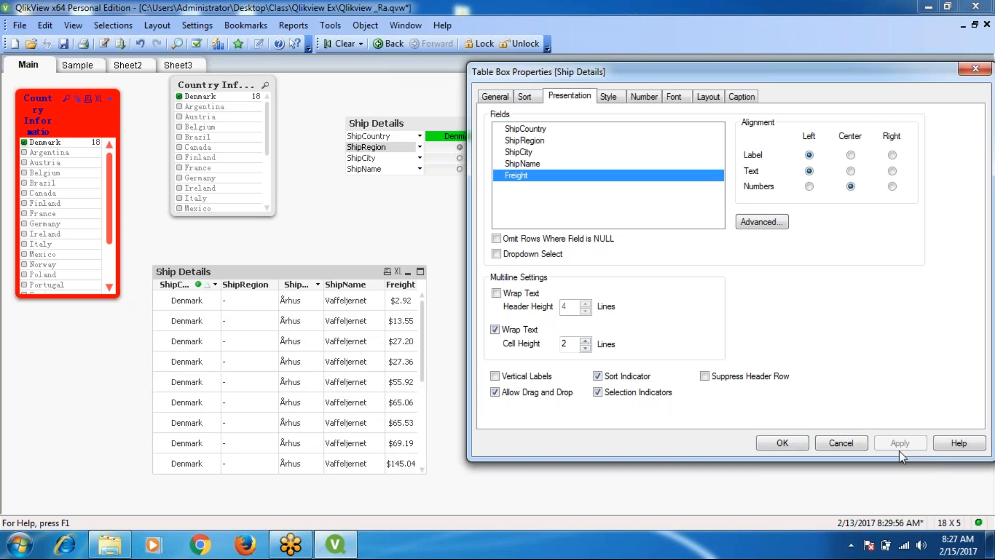
pyautogui.click(497, 334)
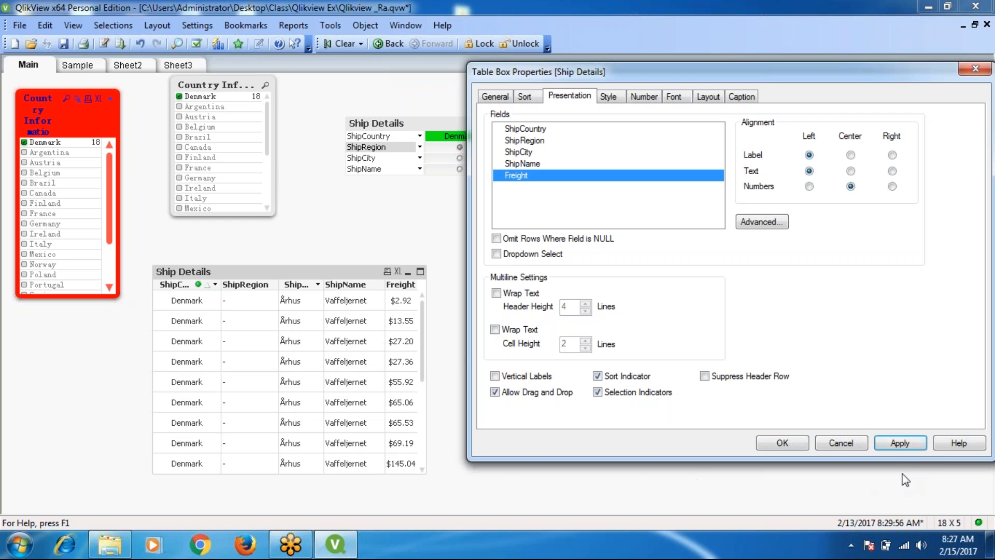
pyautogui.click(900, 444)
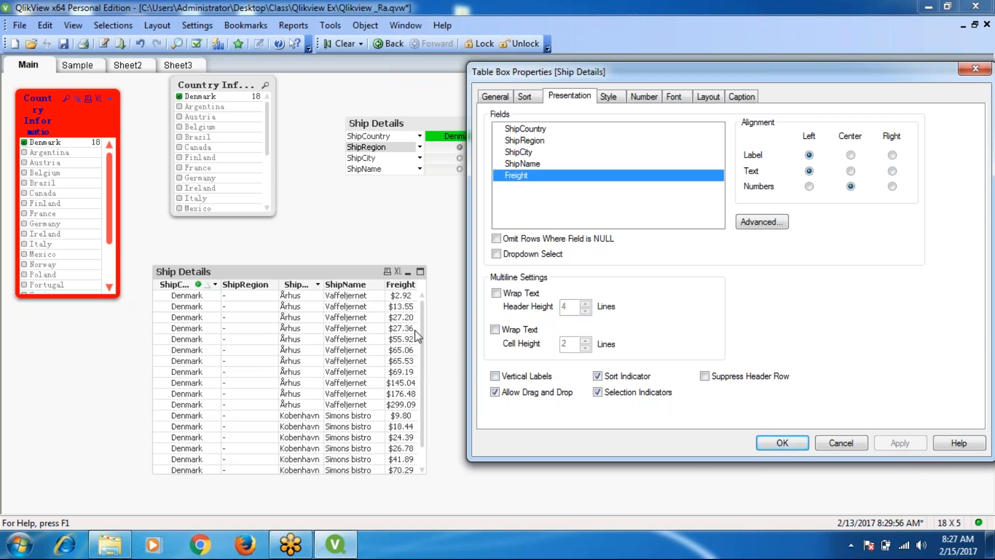
# - Enable vertical labels for the Ship Details table's column headers and apply the change
pyautogui.click(494, 376)
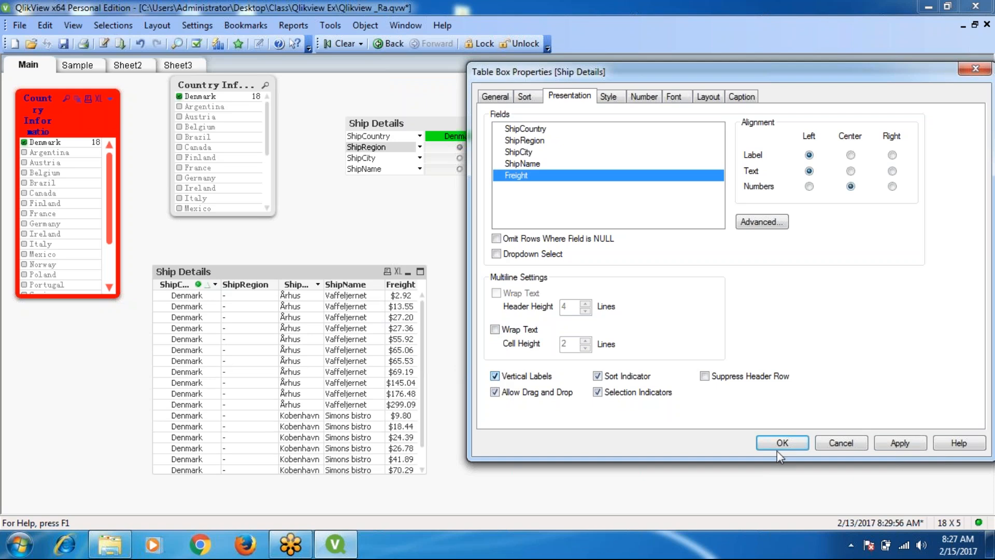
pyautogui.click(905, 444)
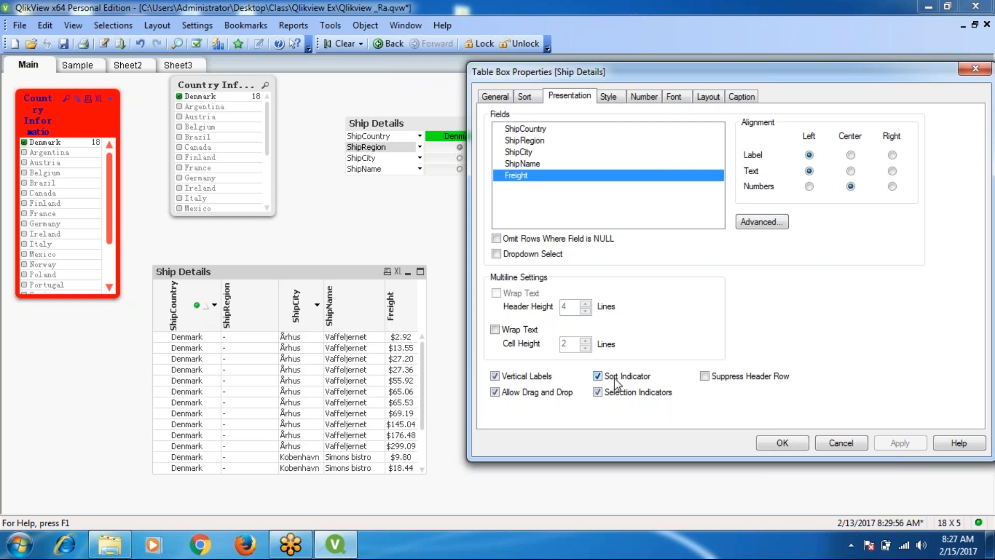
# - Try hiding the table's sort indicator, and turn it back on
pyautogui.click(598, 376)
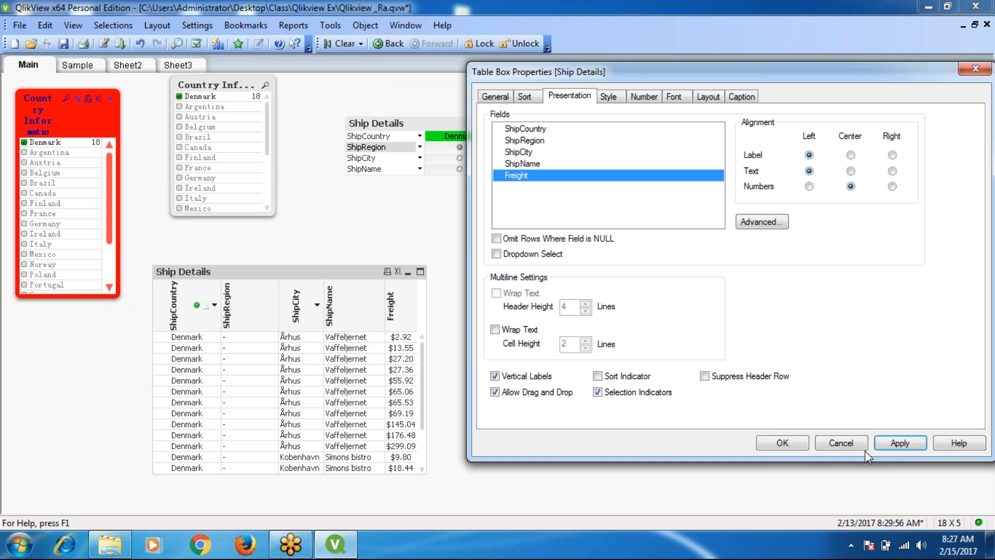
pyautogui.click(900, 446)
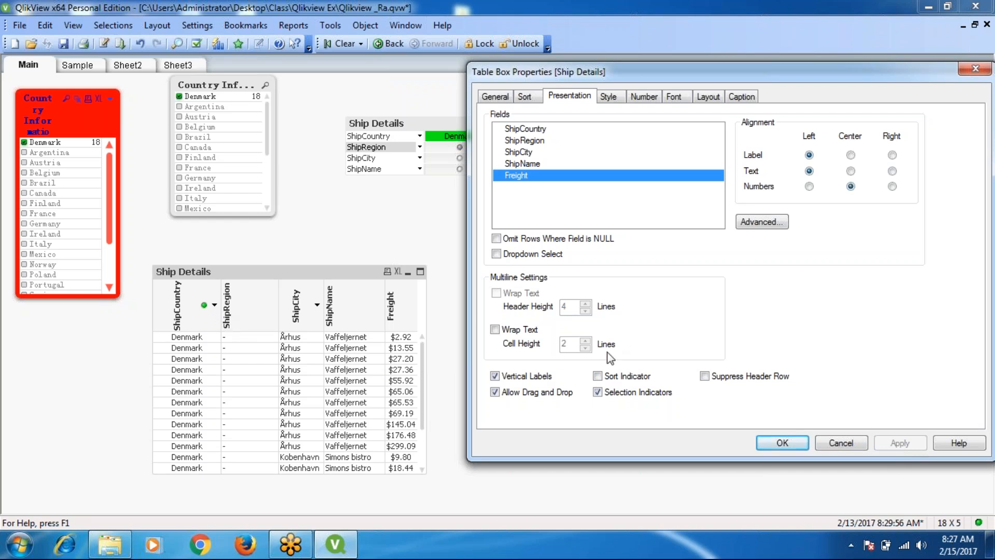
pyautogui.click(598, 376)
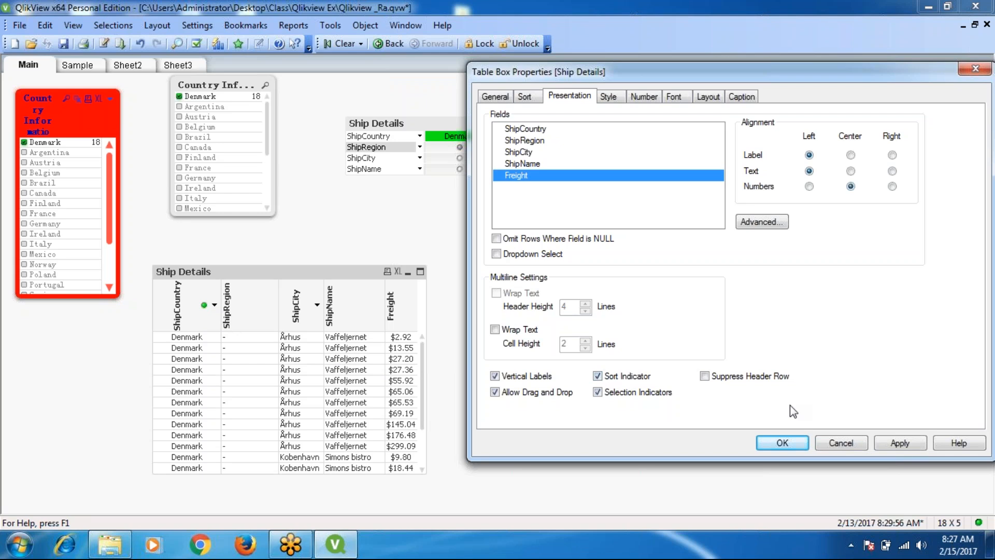
pyautogui.click(894, 446)
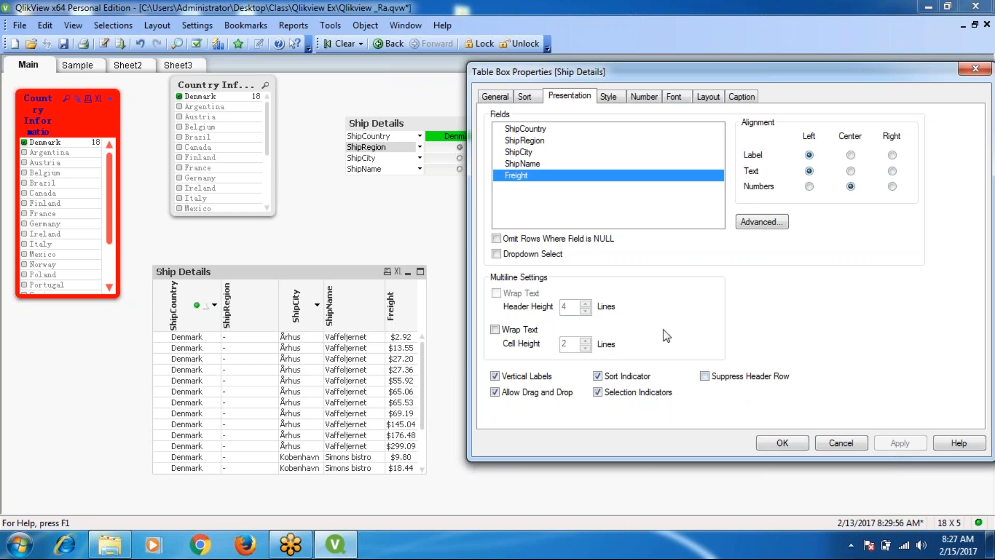
# - Try suppressing the table's header row, and restore the header row
pyautogui.click(705, 377)
pyautogui.click(906, 449)
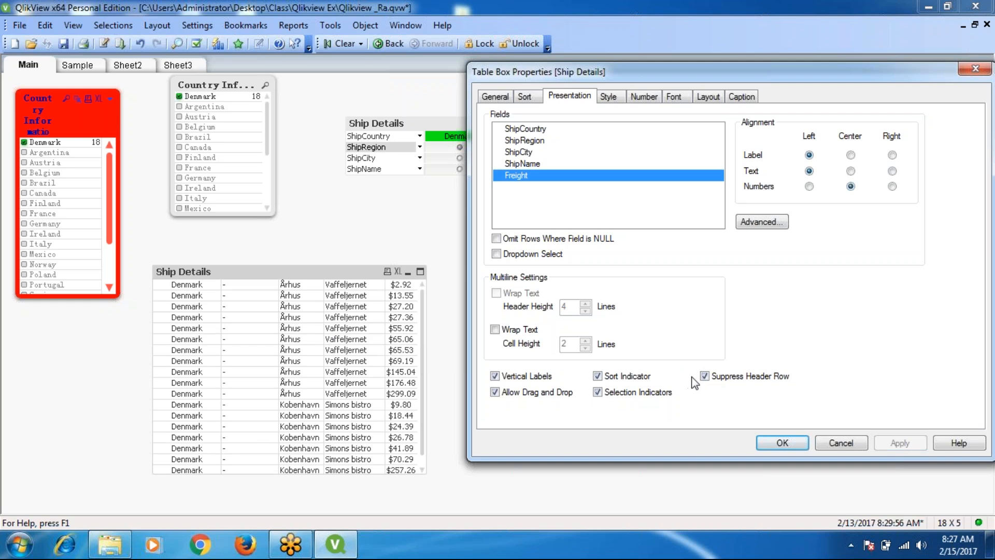
pyautogui.click(713, 383)
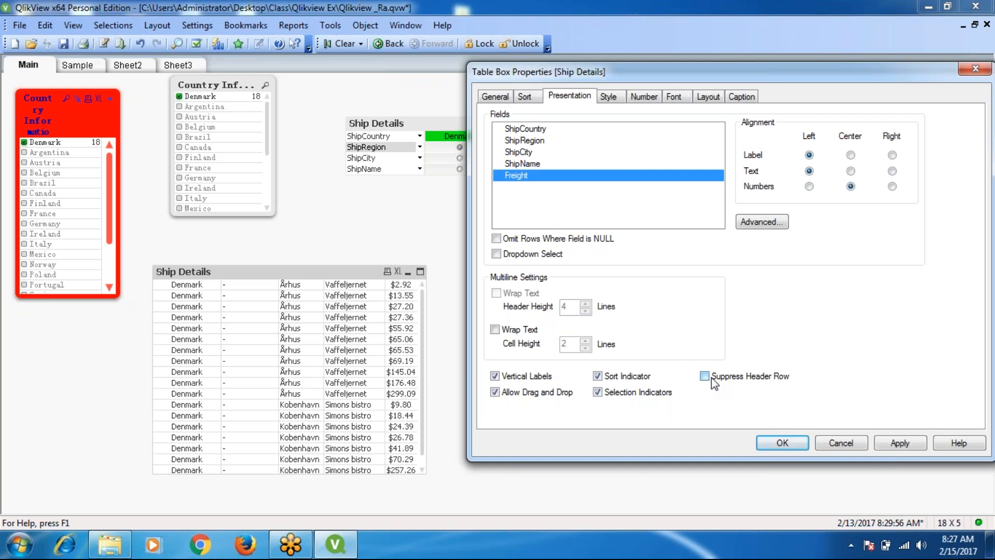
pyautogui.click(910, 449)
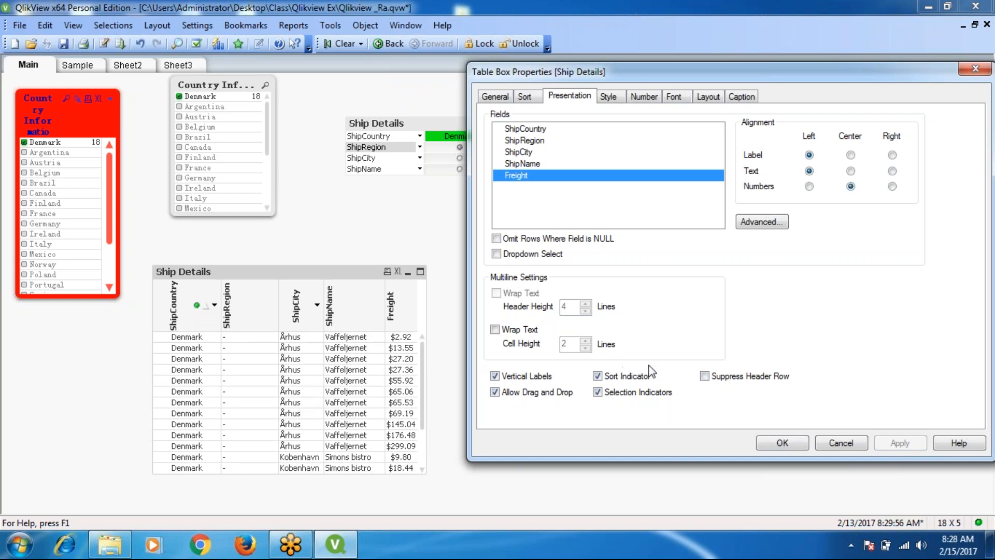
# - Try hiding the Ship Details table's selection indicators, turn off vertical labels, and leave the selection indicators enabled
pyautogui.click(598, 392)
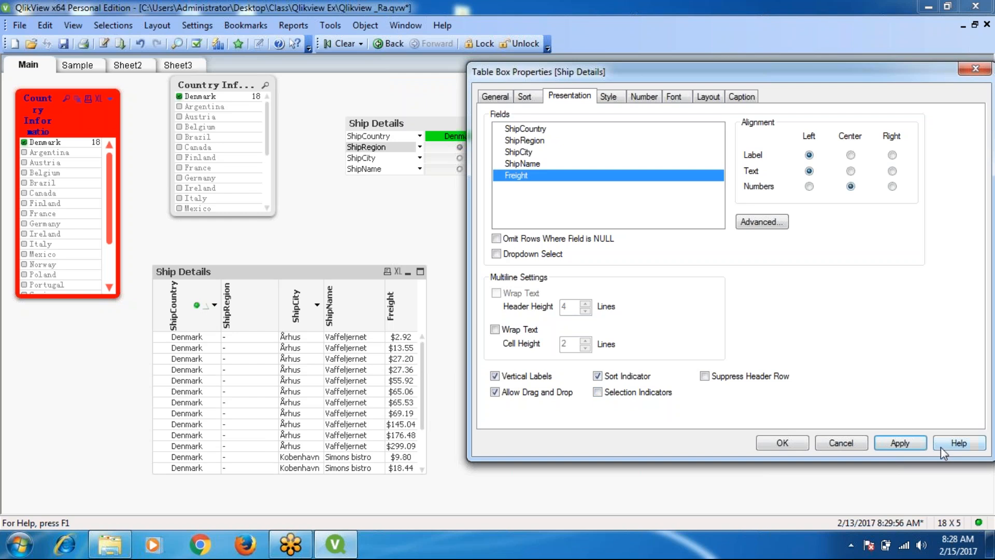
pyautogui.click(904, 444)
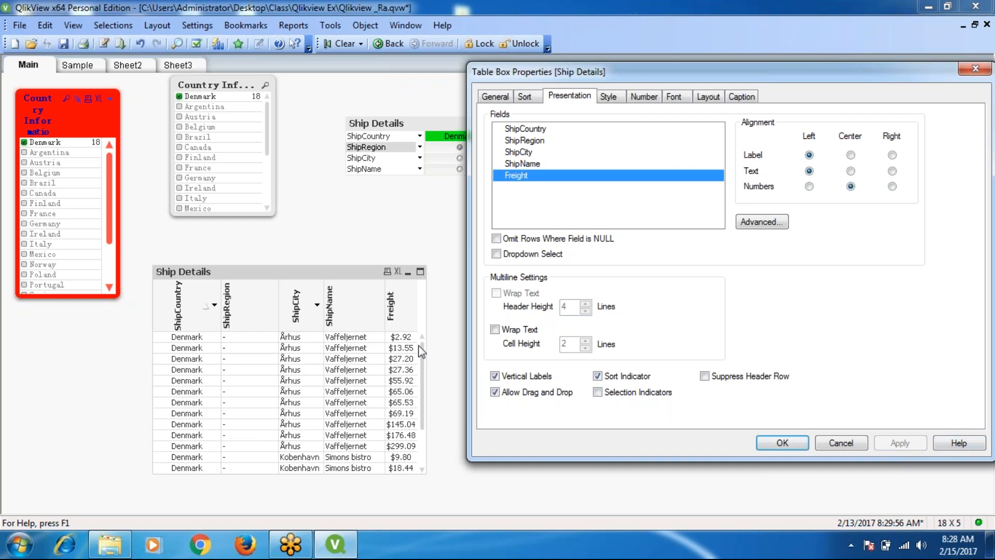
pyautogui.click(496, 377)
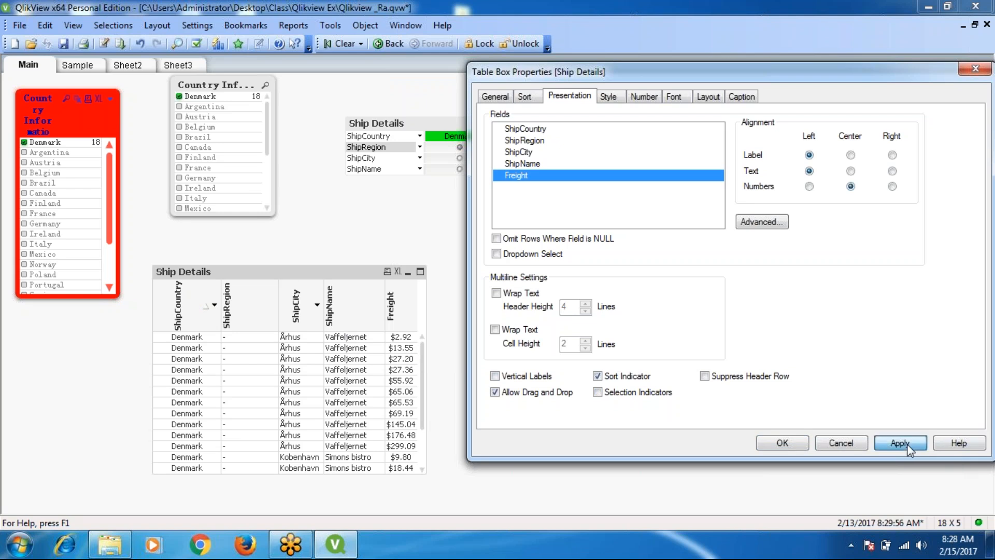
pyautogui.click(907, 443)
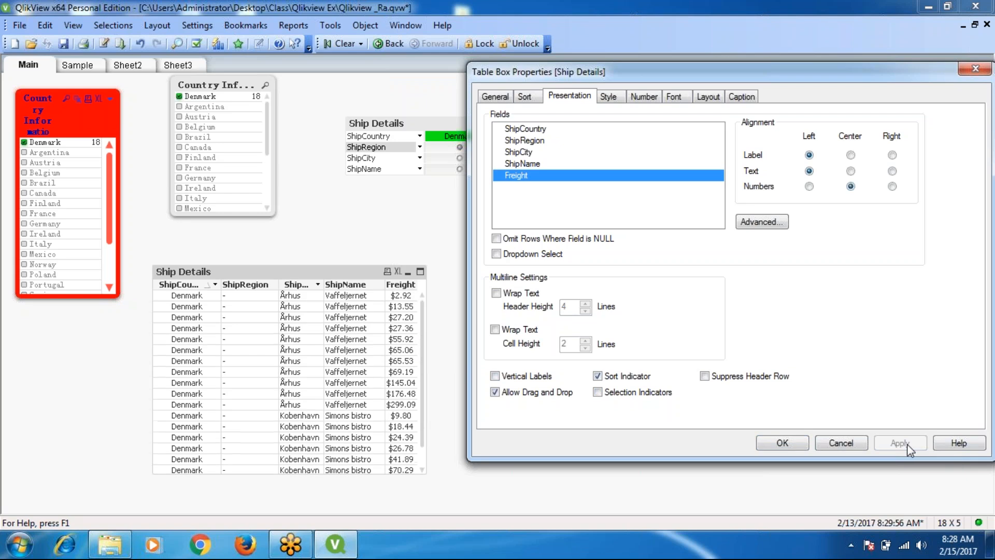
pyautogui.click(599, 393)
pyautogui.click(783, 443)
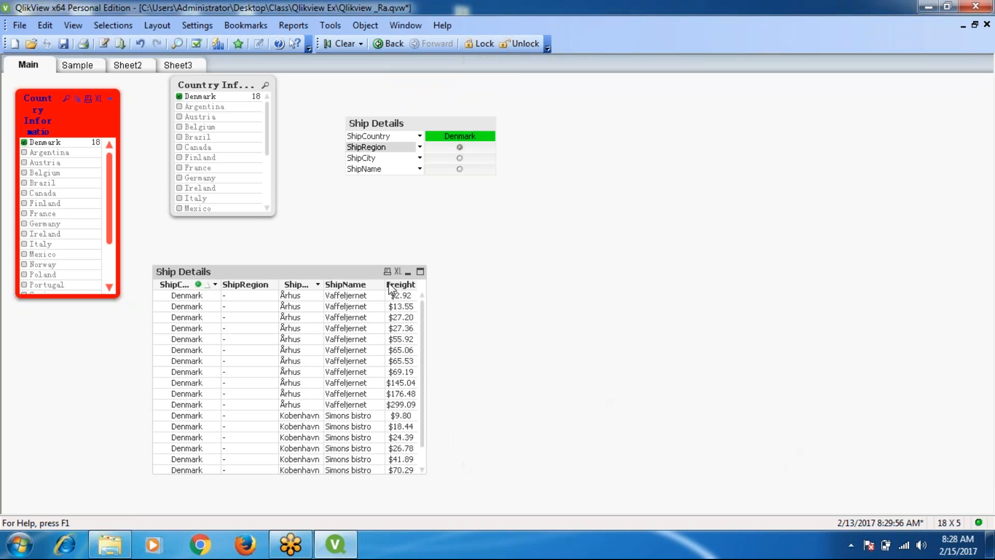
# - Try moving the ShipName column within the Ship Details table, and disallow drag and drop for the table
pyautogui.moveTo(357, 287)
pyautogui.mouseDown()
pyautogui.moveTo(284, 290)
pyautogui.moveTo(390, 294)
pyautogui.mouseUp()
pyautogui.rightClick(356, 268)
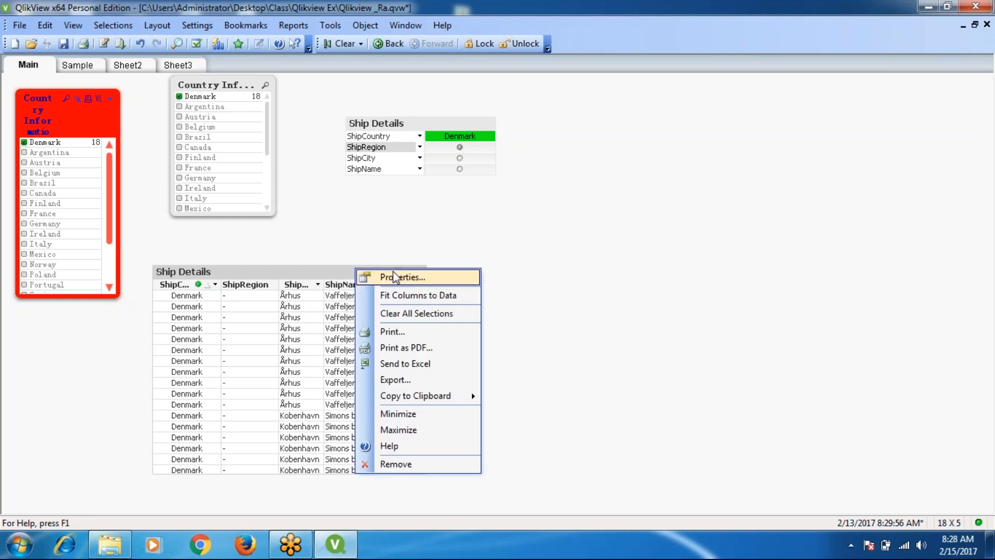
pyautogui.click(394, 278)
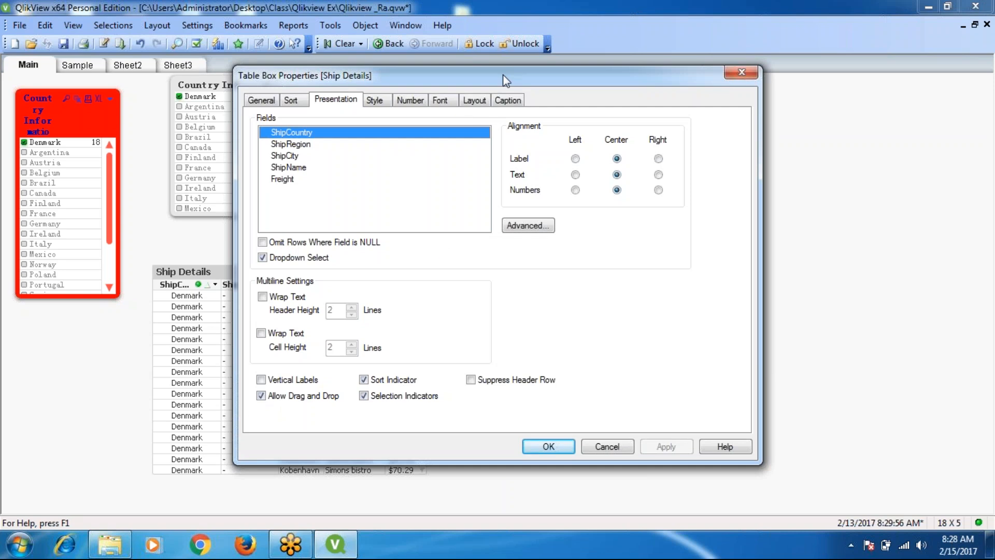
pyautogui.moveTo(502, 74); pyautogui.dragTo(692, 94)
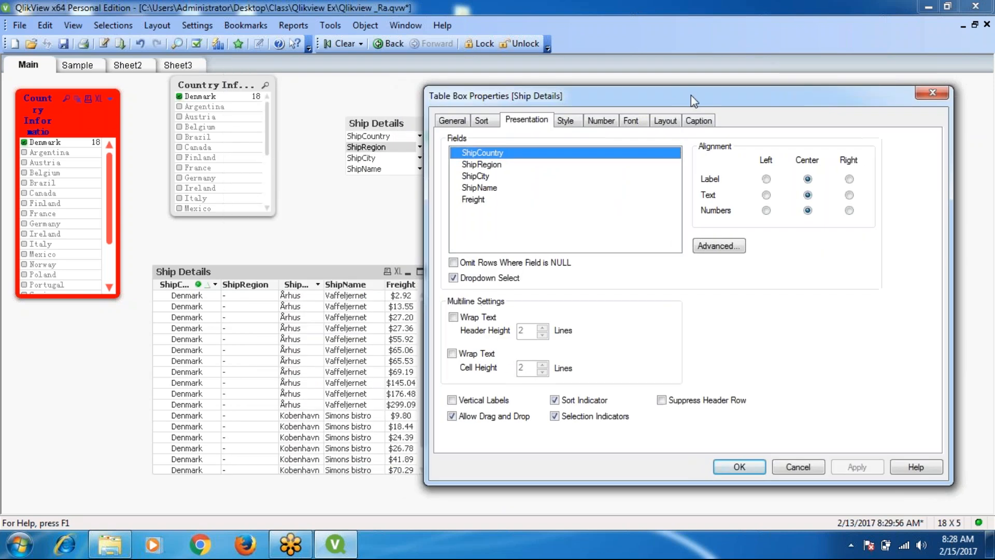
pyautogui.click(452, 416)
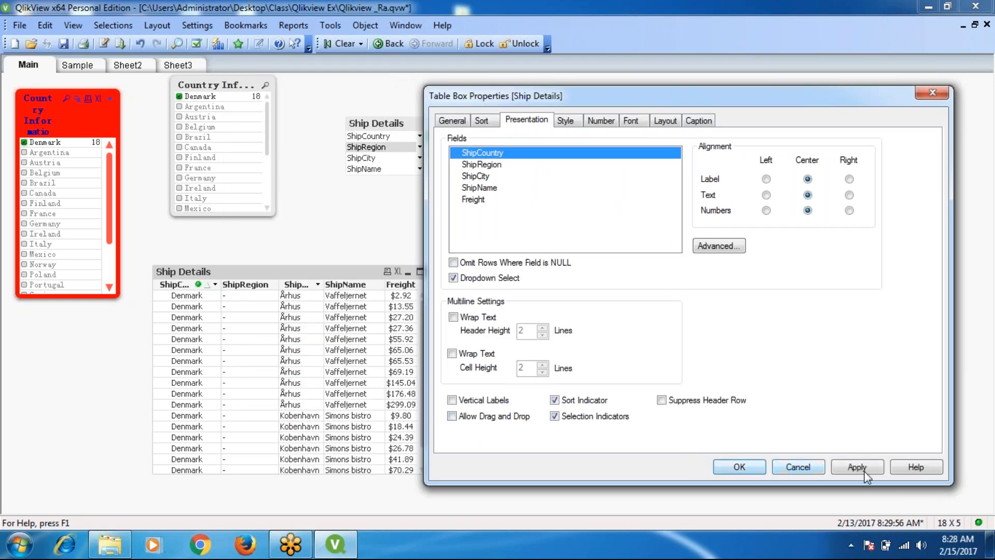
pyautogui.click(856, 467)
pyautogui.click(739, 467)
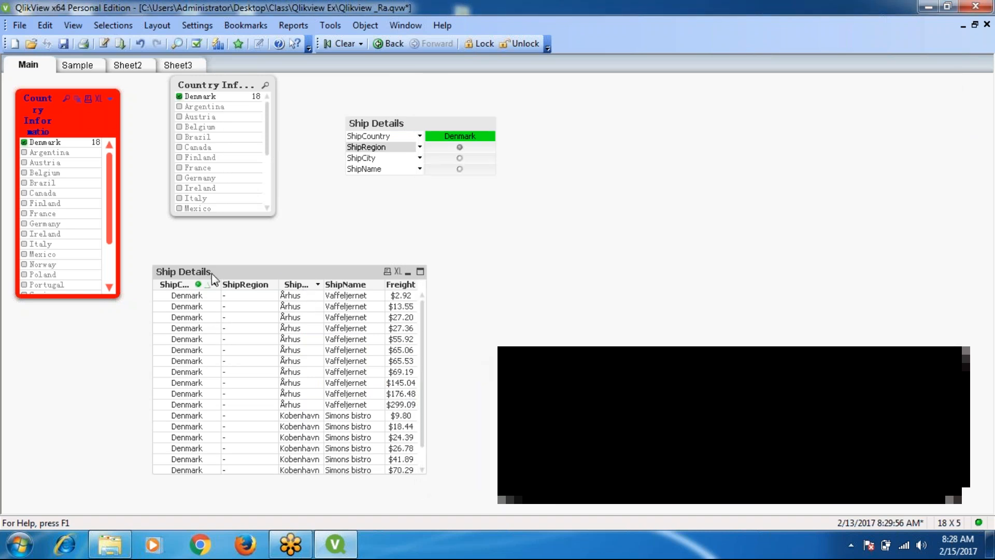
# - Allow drag and drop again in the Ship Details table's presentation properties and apply the change
pyautogui.rightClick(291, 272)
pyautogui.click(338, 282)
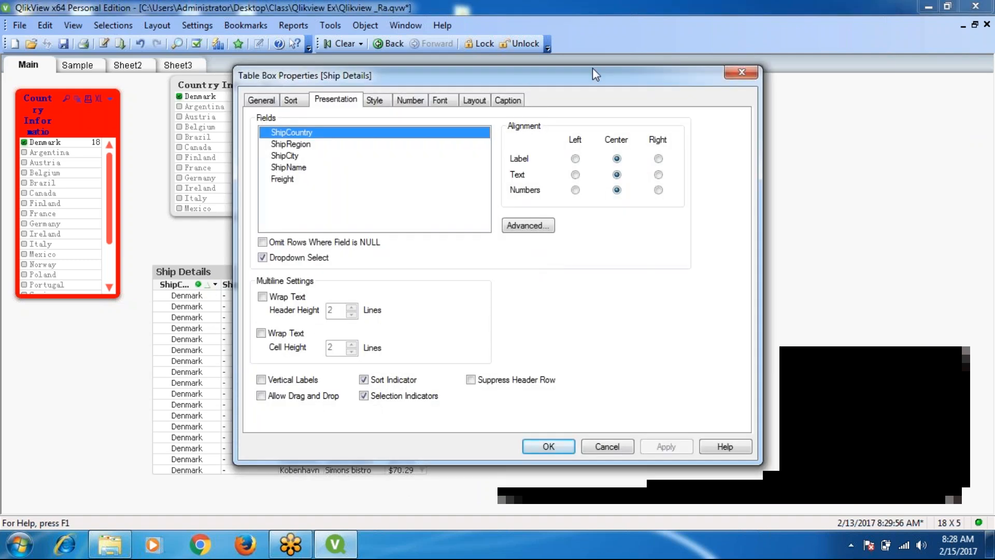
pyautogui.moveTo(520, 79); pyautogui.dragTo(664, 82)
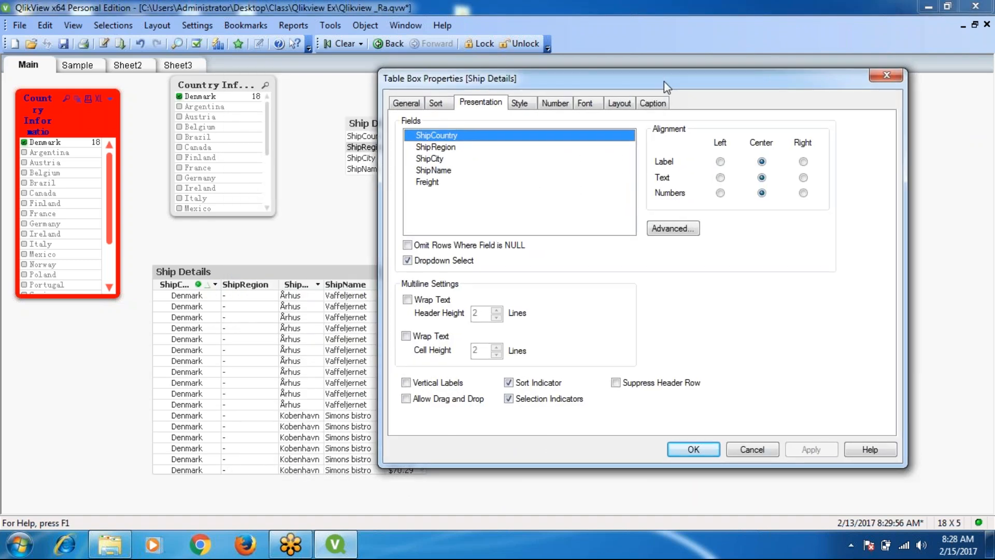
pyautogui.click(404, 398)
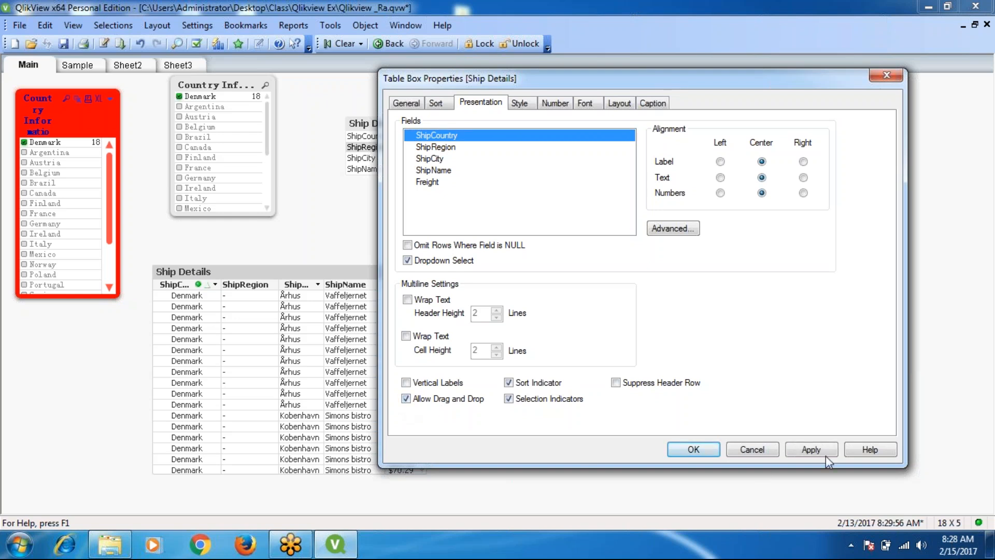
pyautogui.click(815, 450)
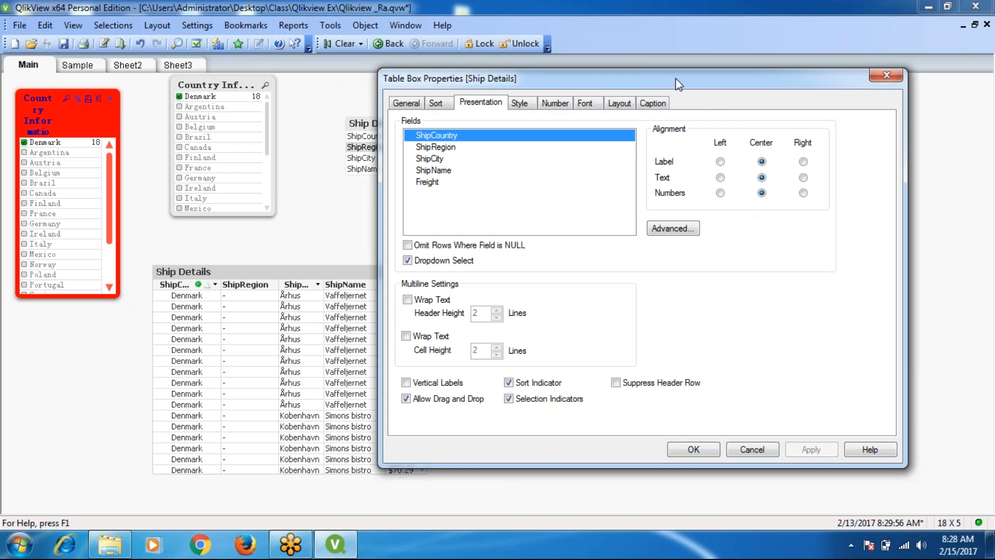
# - Try the Table 1 style on the Ship Details table box
pyautogui.moveTo(678, 84); pyautogui.dragTo(804, 74)
pyautogui.click(643, 95)
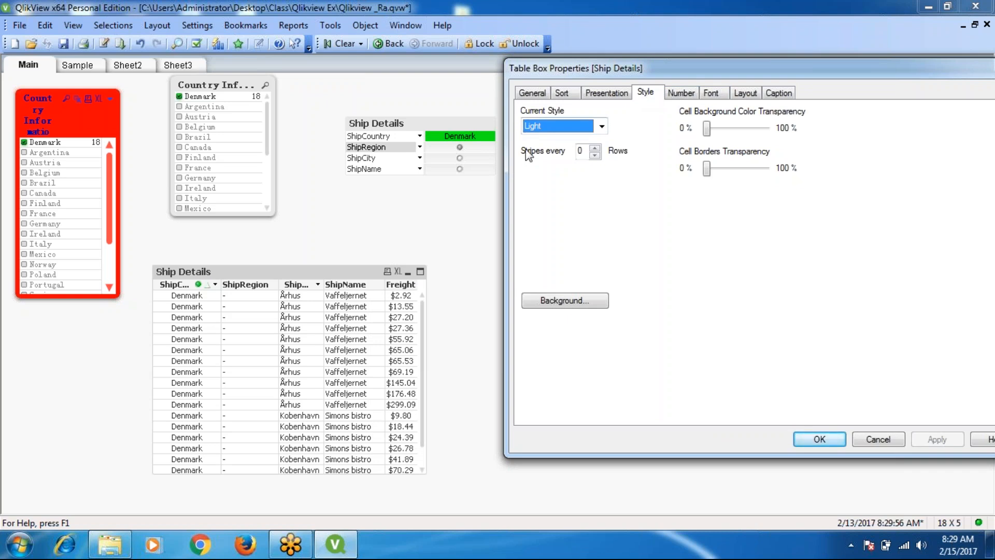
pyautogui.click(602, 127)
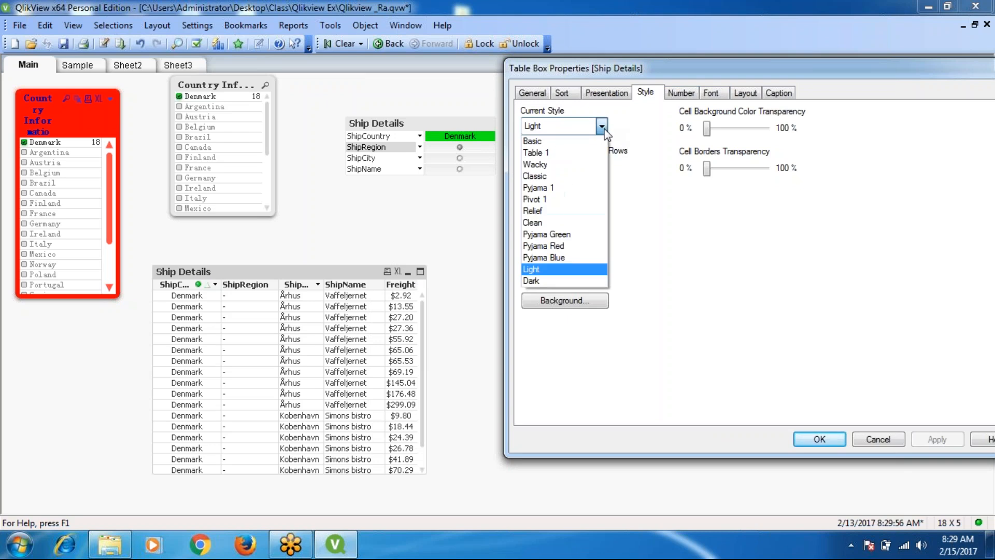
pyautogui.click(547, 156)
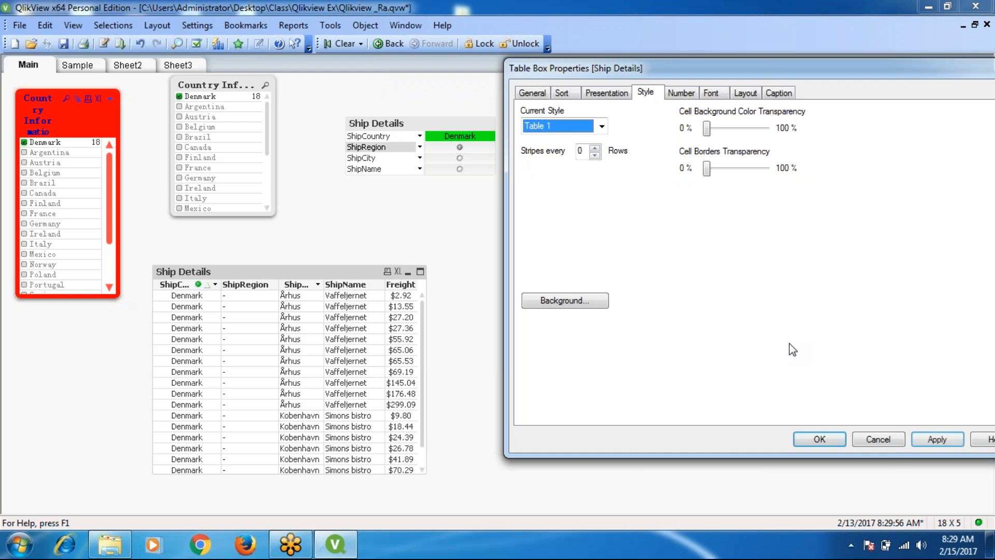
pyautogui.click(939, 438)
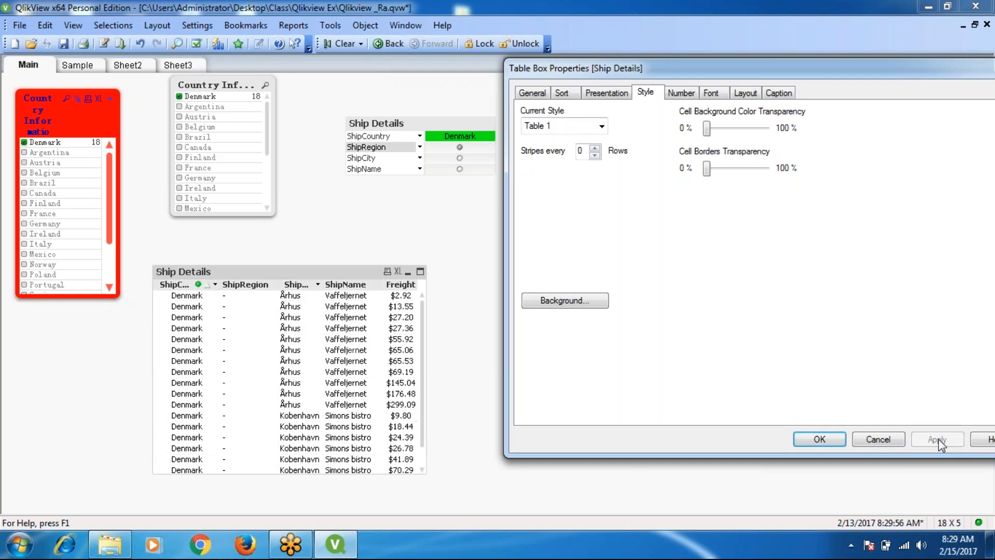
# - Try the Pyjama 1 style on the Ship Details table, followed by the Pyjama Green style
pyautogui.click(602, 126)
pyautogui.click(550, 190)
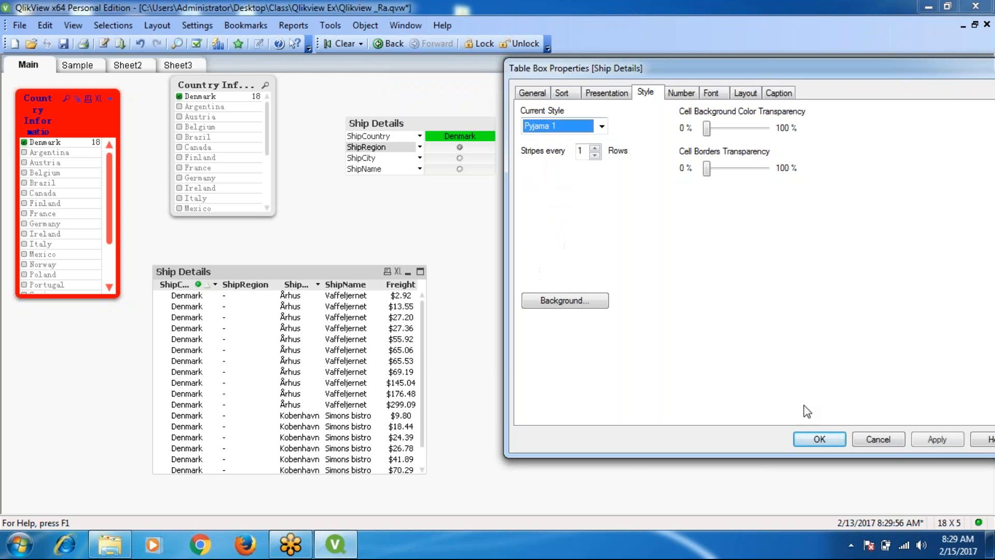
pyautogui.click(933, 445)
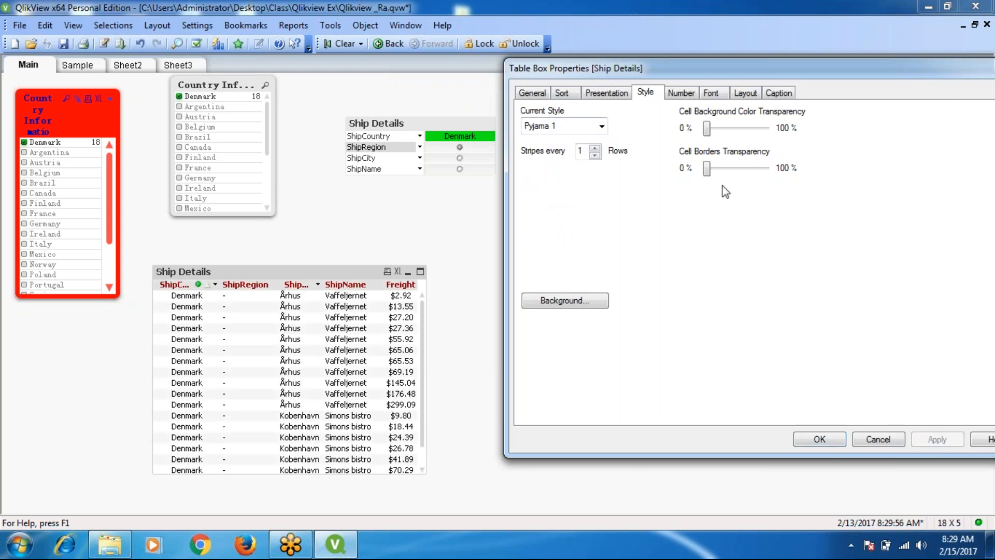
pyautogui.click(601, 126)
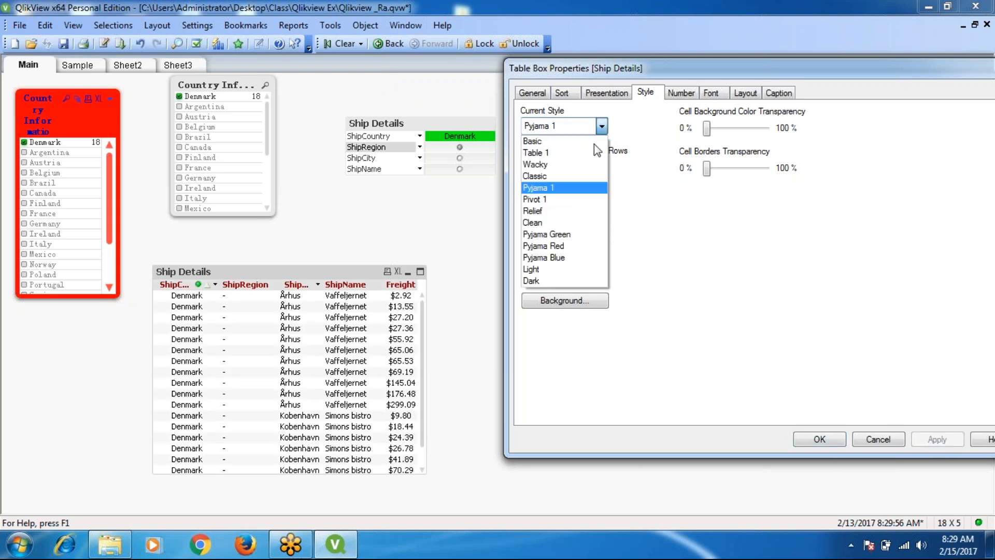
pyautogui.click(546, 234)
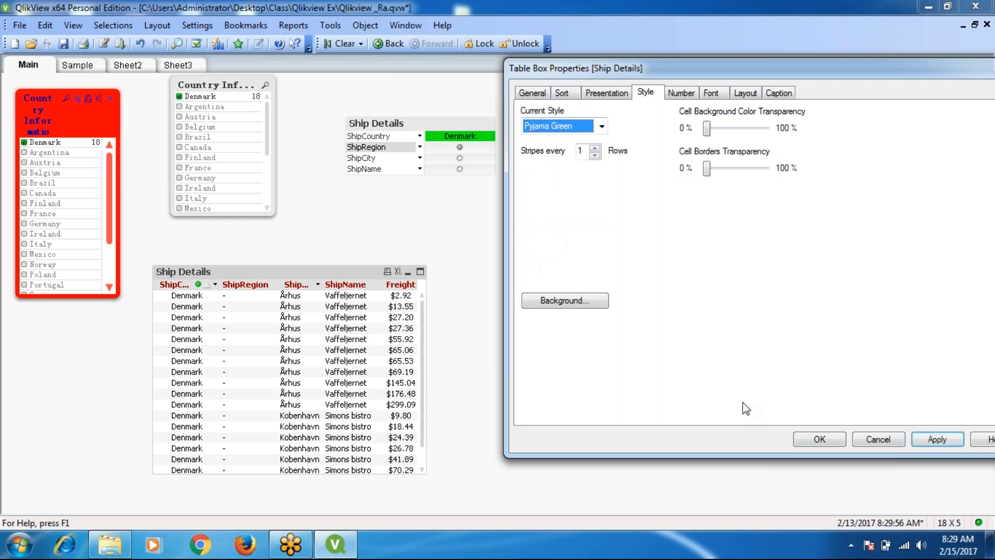
pyautogui.click(942, 443)
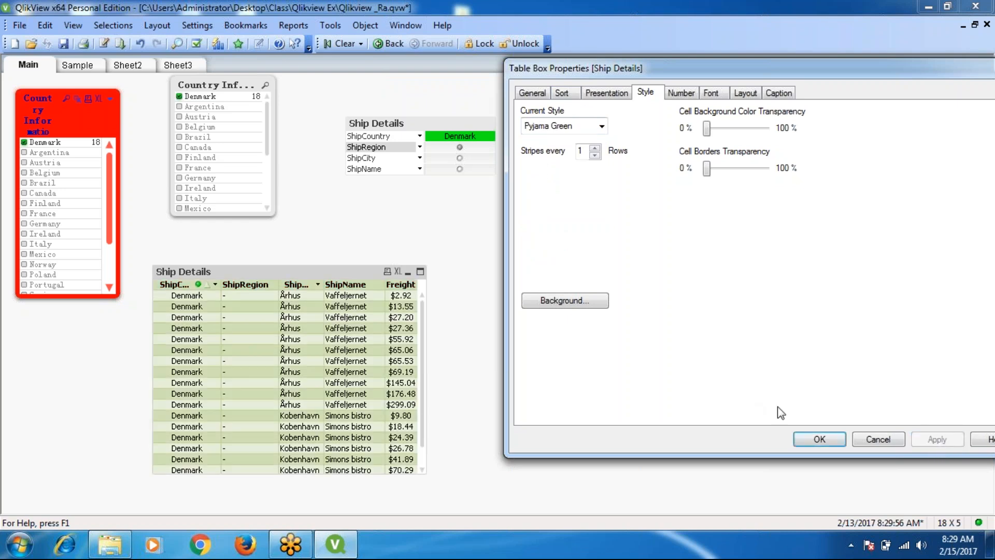
# - Try the Pyjama Red style on the Ship Details table, followed by the Pyjama Blue style
pyautogui.click(602, 127)
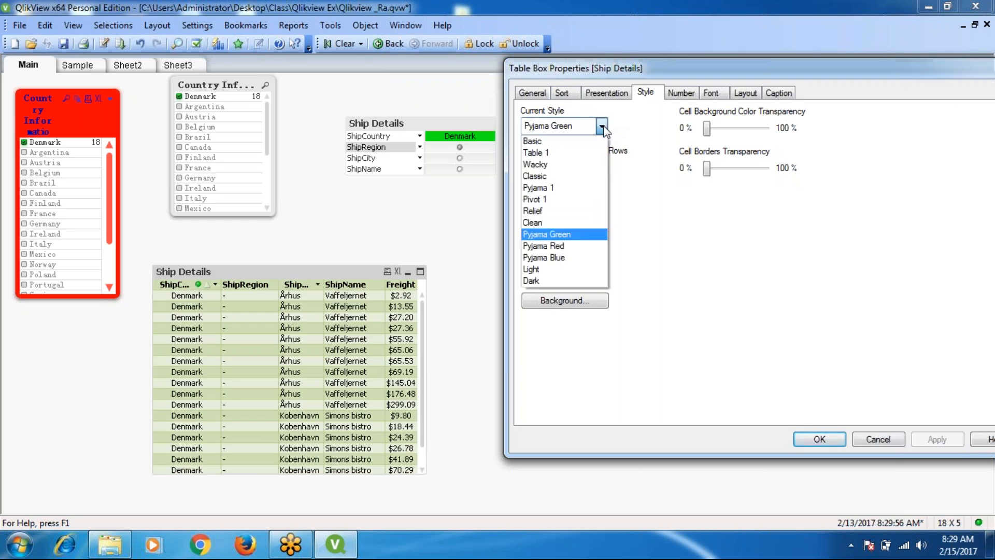
pyautogui.click(552, 247)
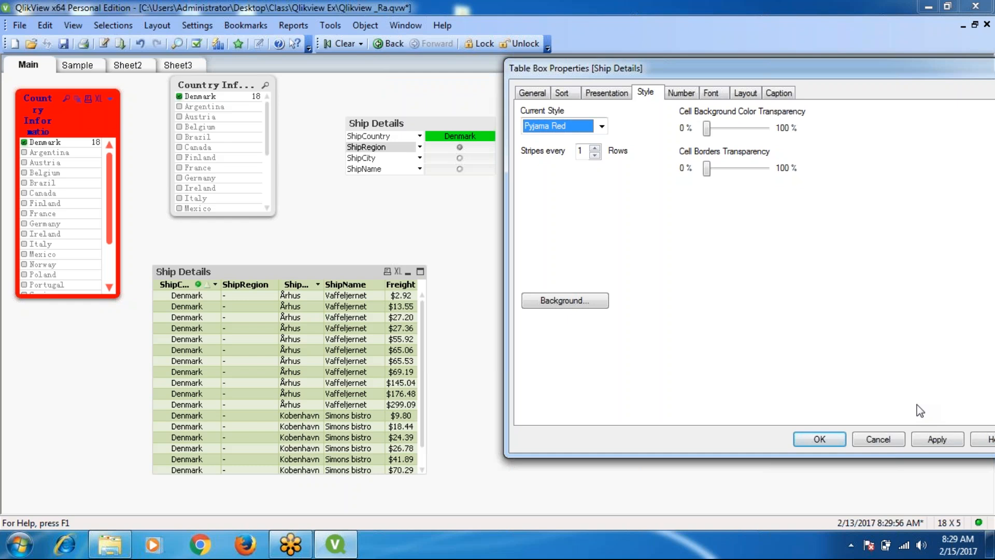
pyautogui.click(937, 439)
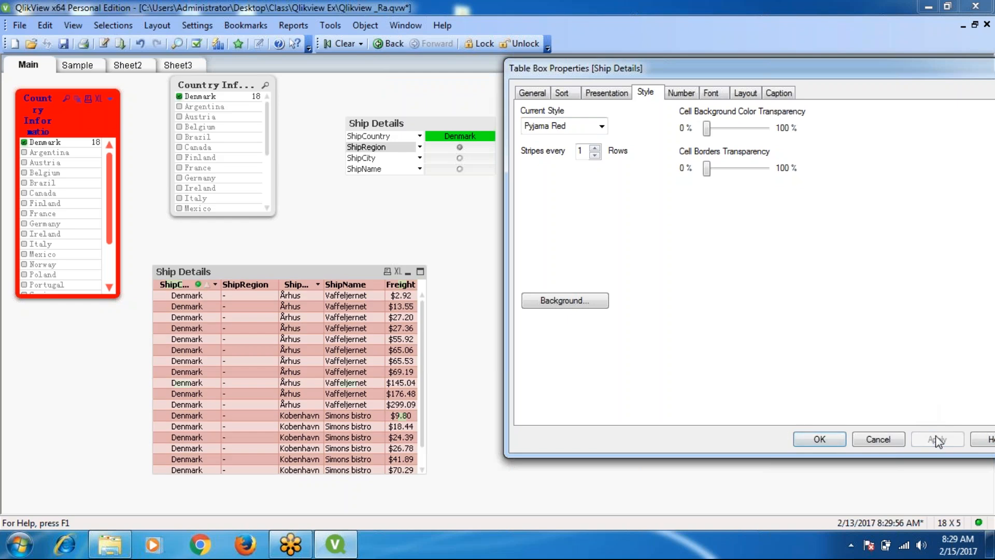
pyautogui.click(602, 126)
pyautogui.click(564, 261)
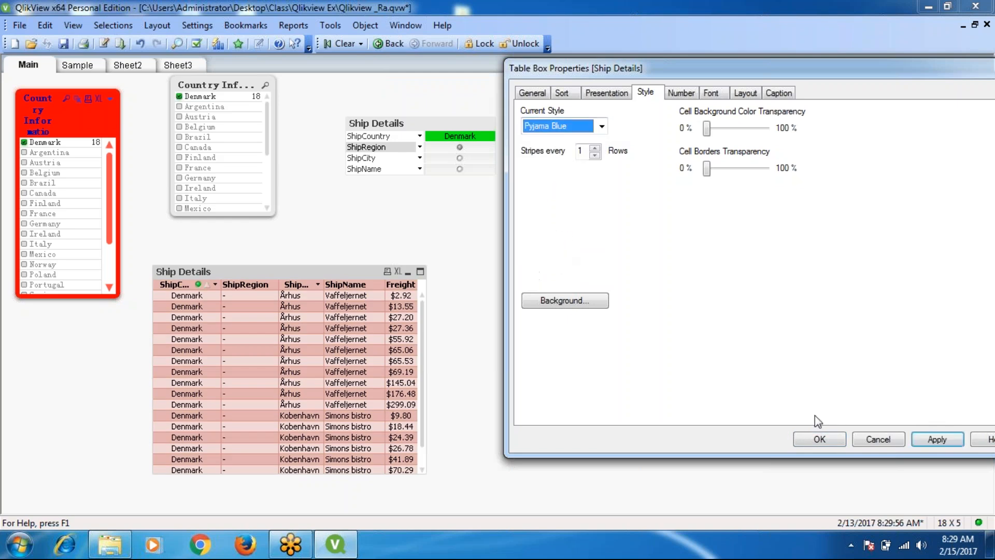
pyautogui.click(937, 439)
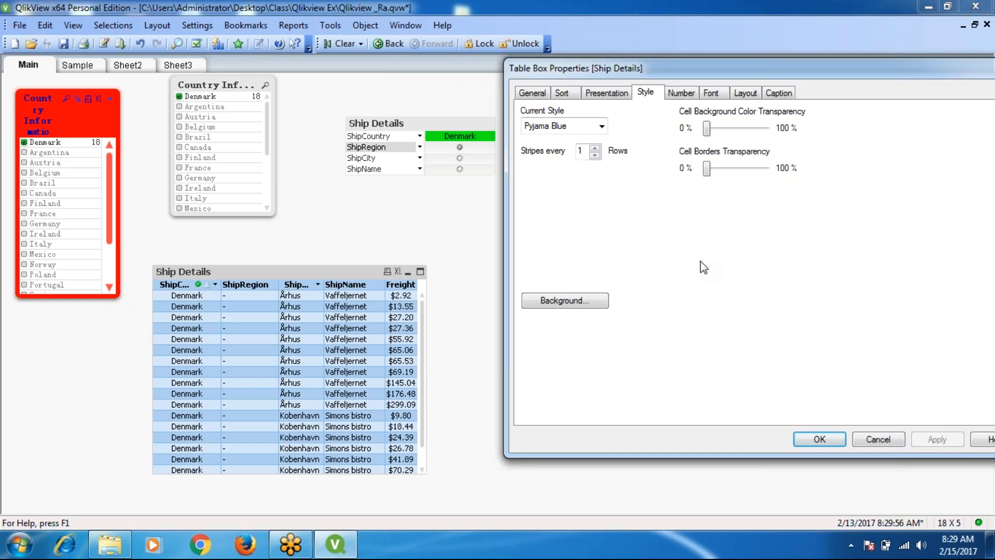
# - Try the Dark style on the Ship Details table, followed by the Classic style
pyautogui.click(601, 127)
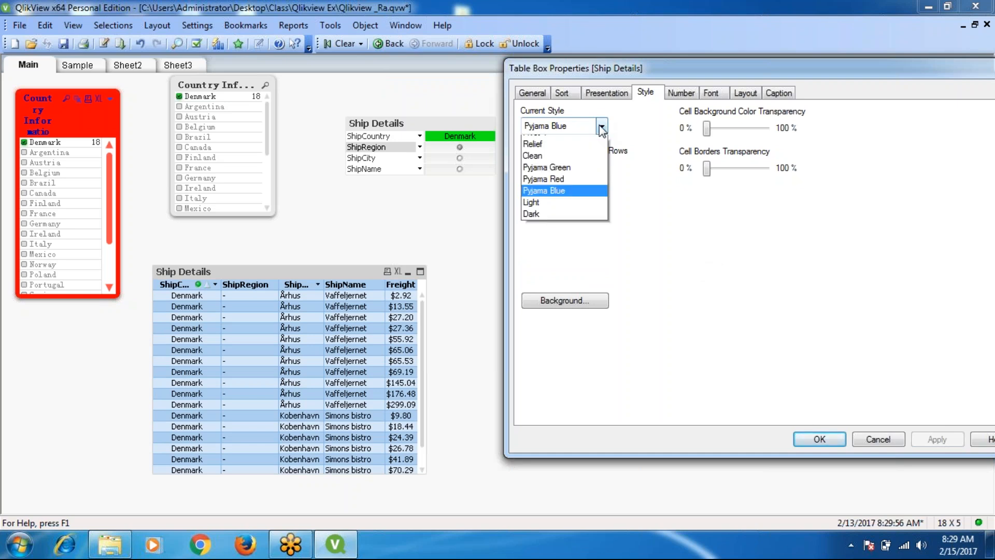
pyautogui.click(539, 283)
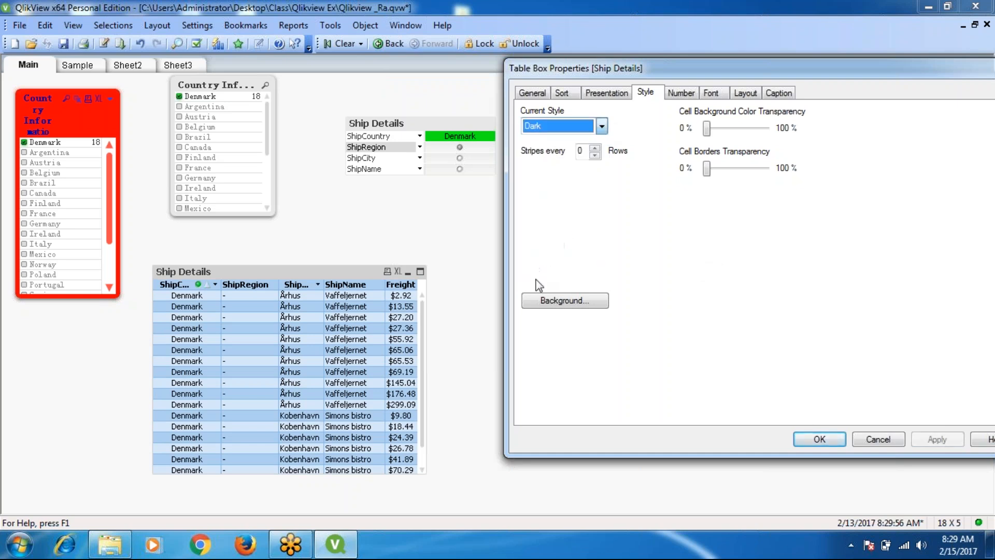
pyautogui.click(938, 440)
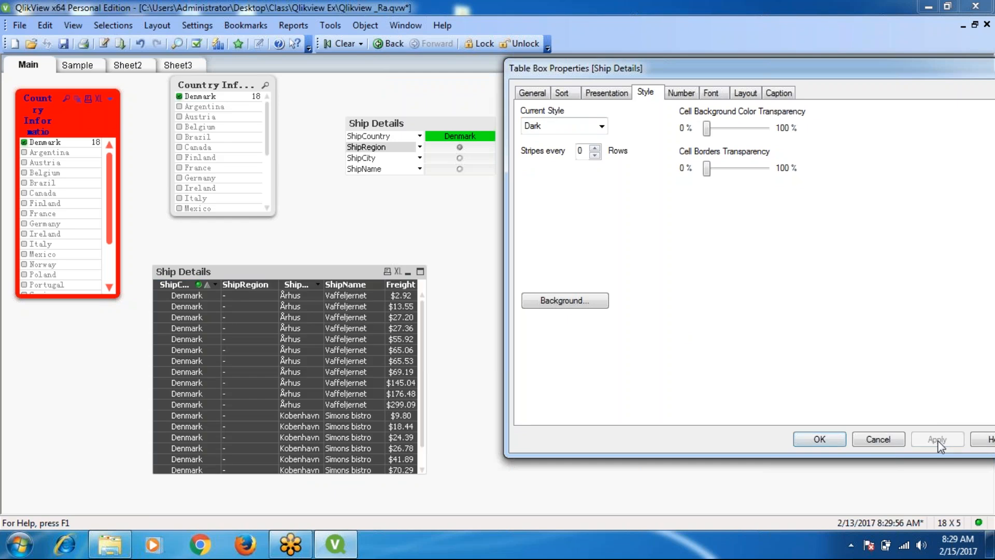
pyautogui.click(602, 126)
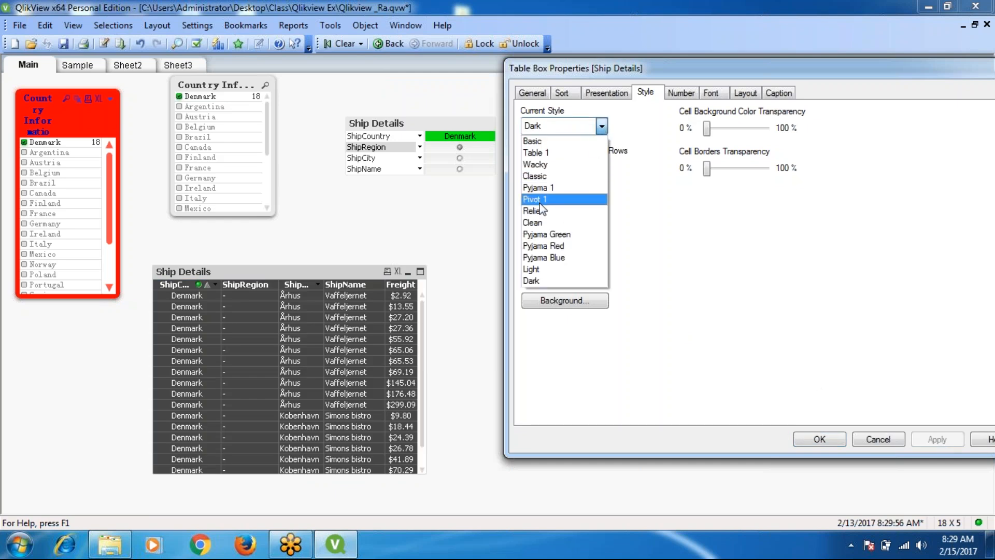
pyautogui.click(536, 176)
pyautogui.click(933, 440)
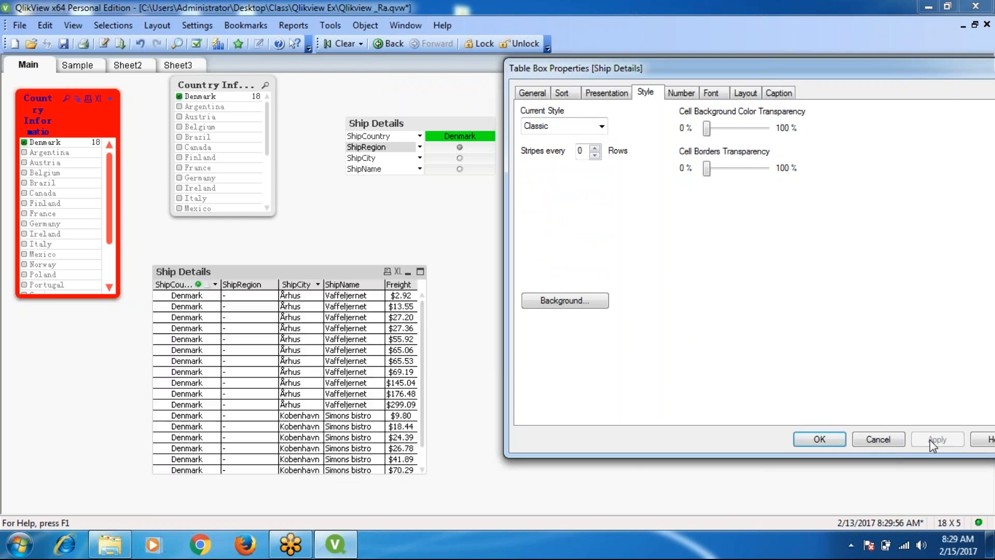
# - Apply the Pyjama Green style to the Ship Details table box
pyautogui.click(601, 126)
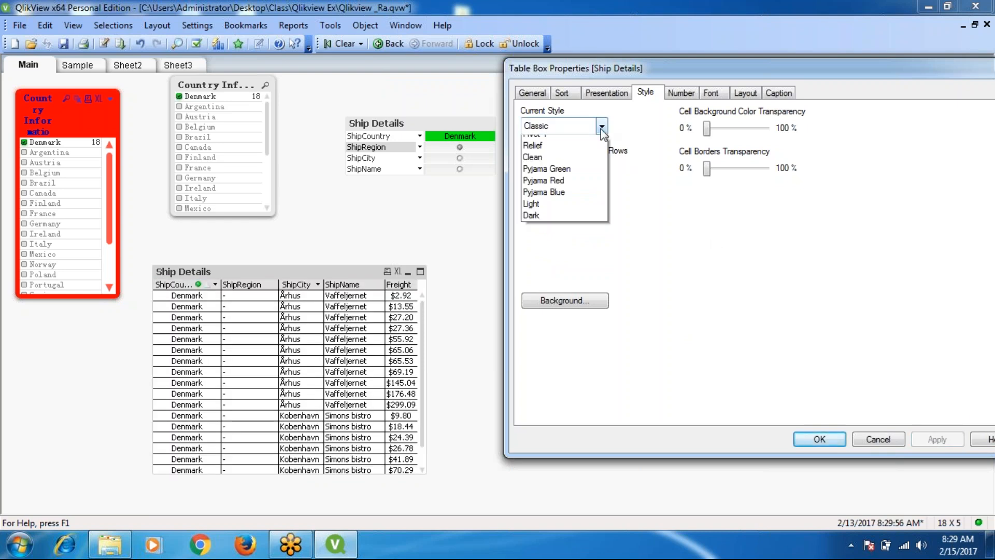
pyautogui.click(546, 234)
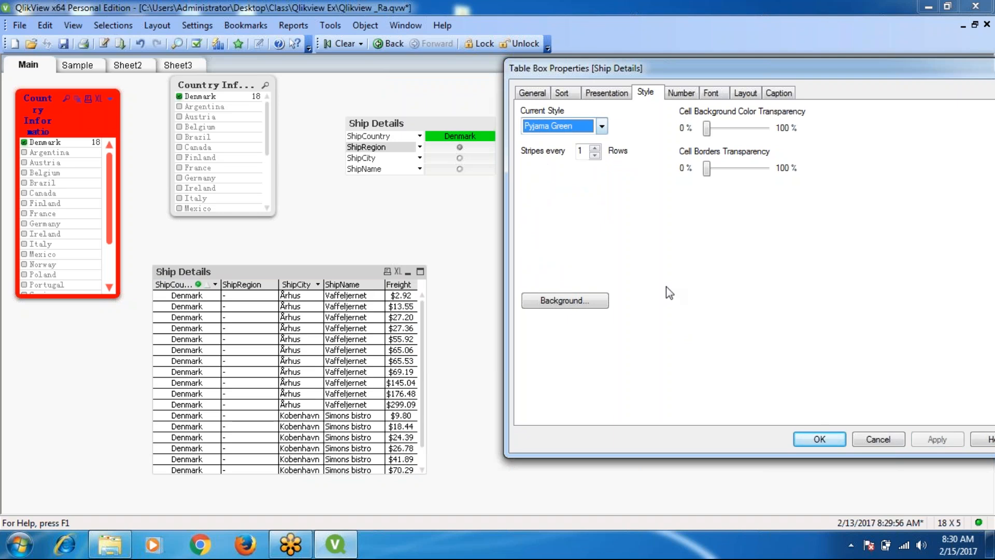
pyautogui.click(938, 439)
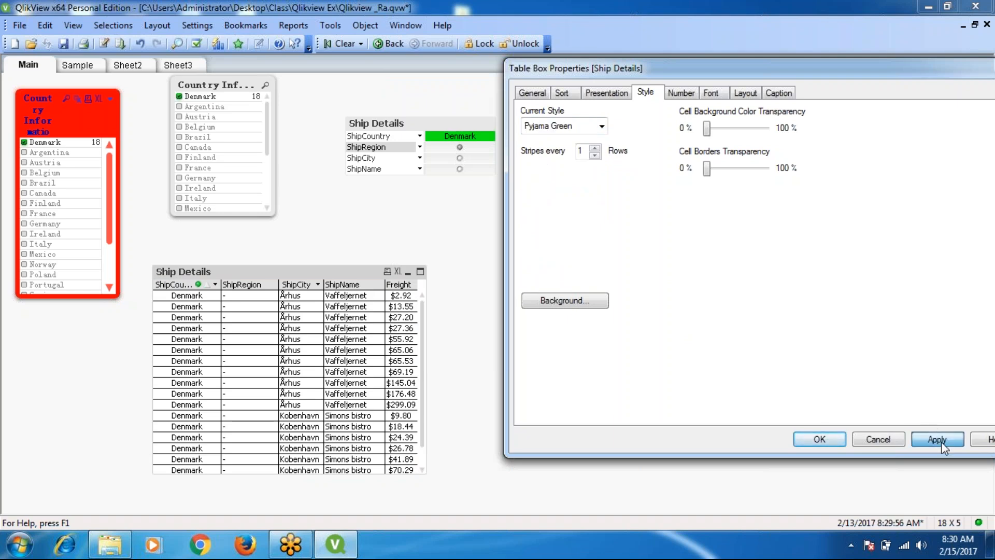
# - Increase the Ship Details table's cell background color transparency and cell borders transparency slightly, and apply both
pyautogui.click(733, 128)
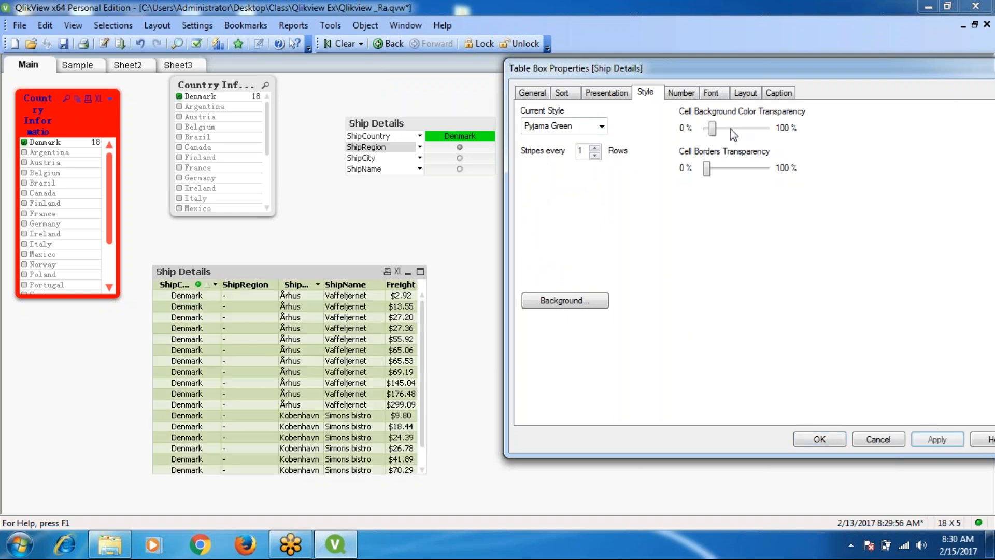
pyautogui.click(743, 129)
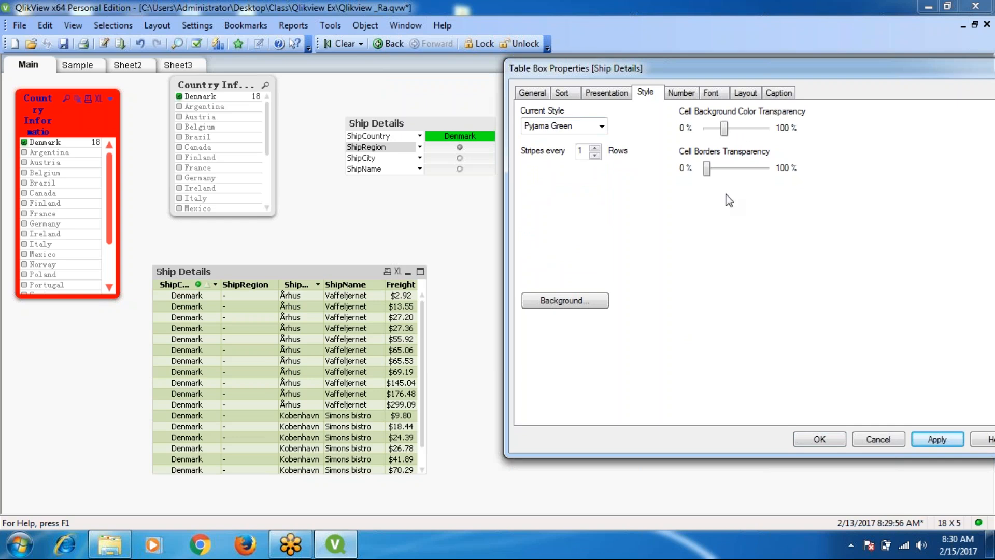
pyautogui.click(741, 168)
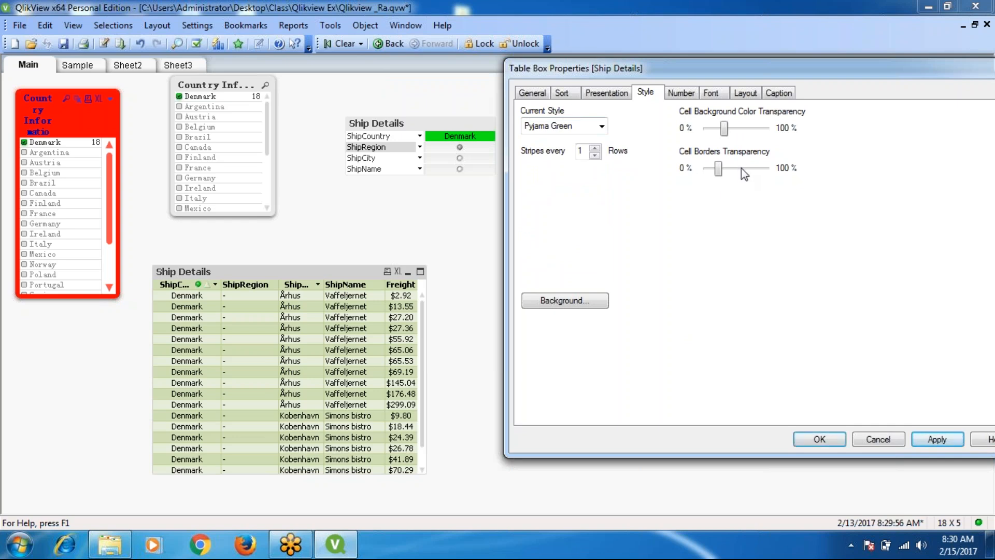
pyautogui.click(937, 440)
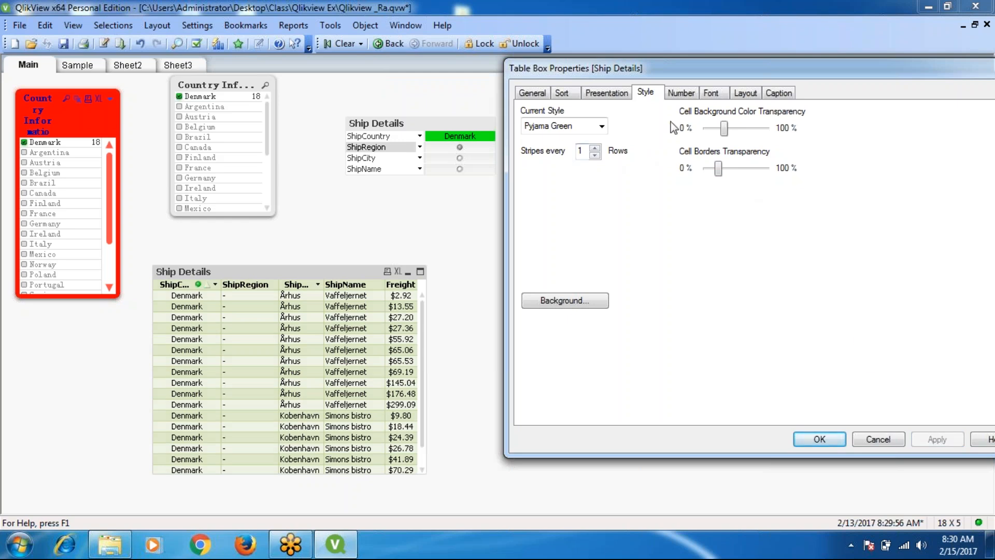
# - Try overriding the Freight field's document number settings with Number format shown in percent, and remove the override again
pyautogui.click(675, 93)
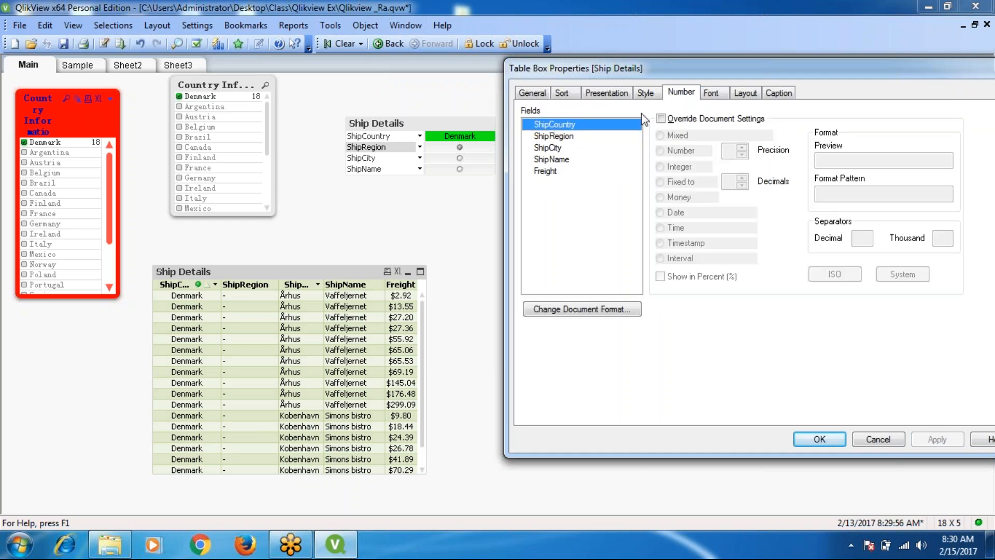
pyautogui.click(547, 172)
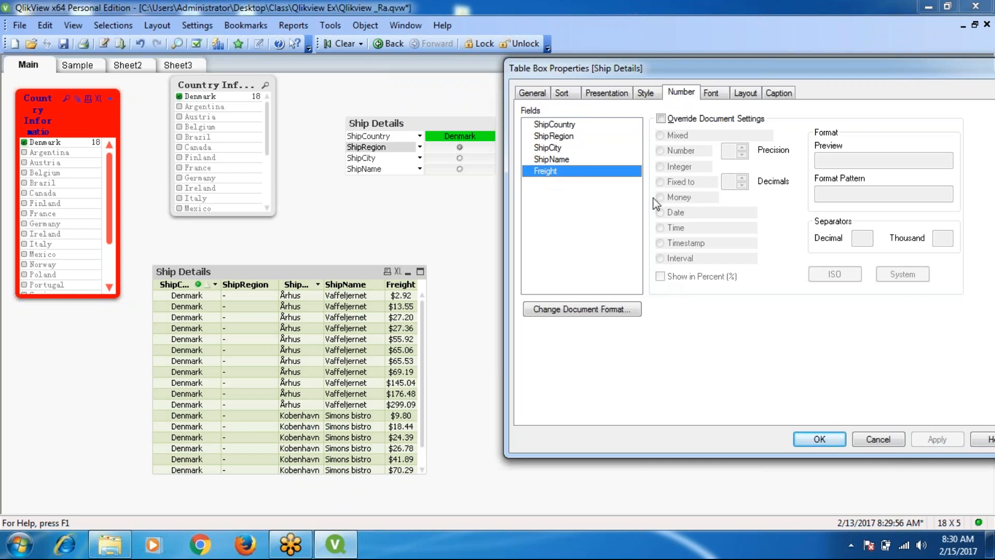
pyautogui.click(662, 119)
pyautogui.click(661, 119)
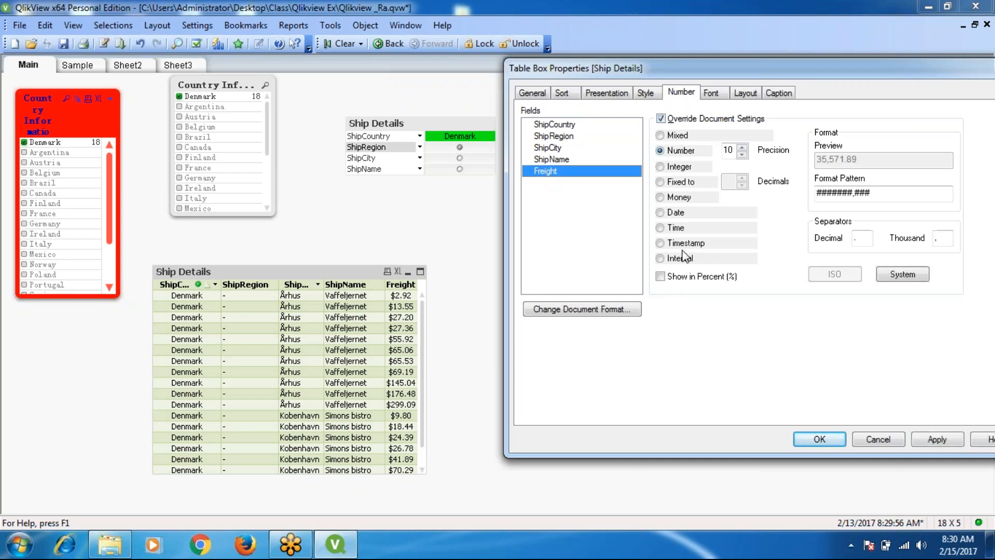
pyautogui.click(661, 276)
pyautogui.click(937, 440)
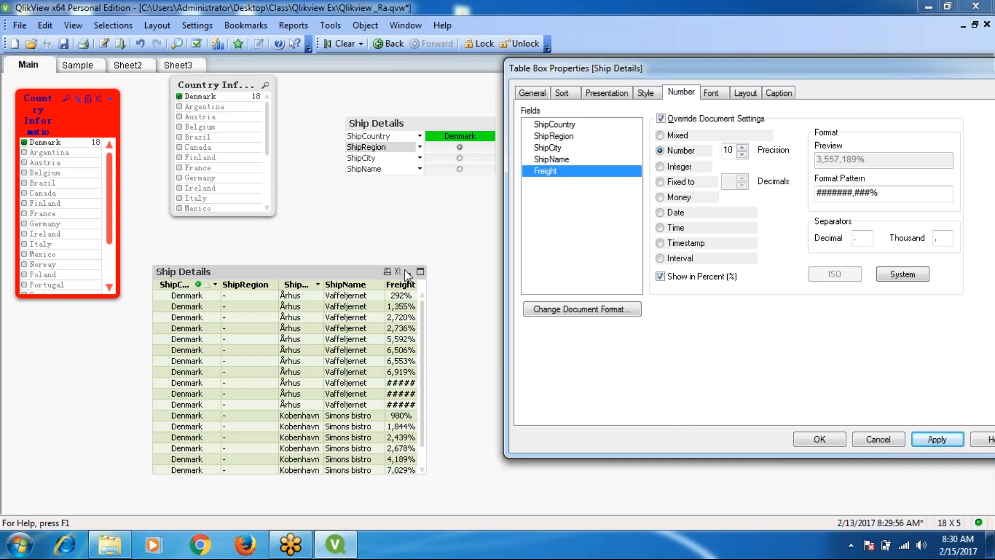
pyautogui.click(661, 119)
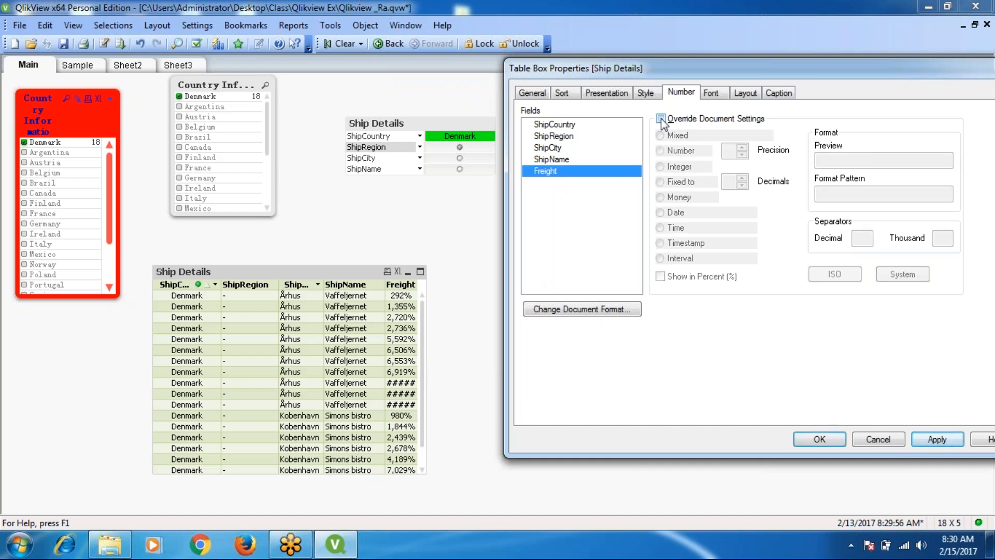
pyautogui.click(931, 440)
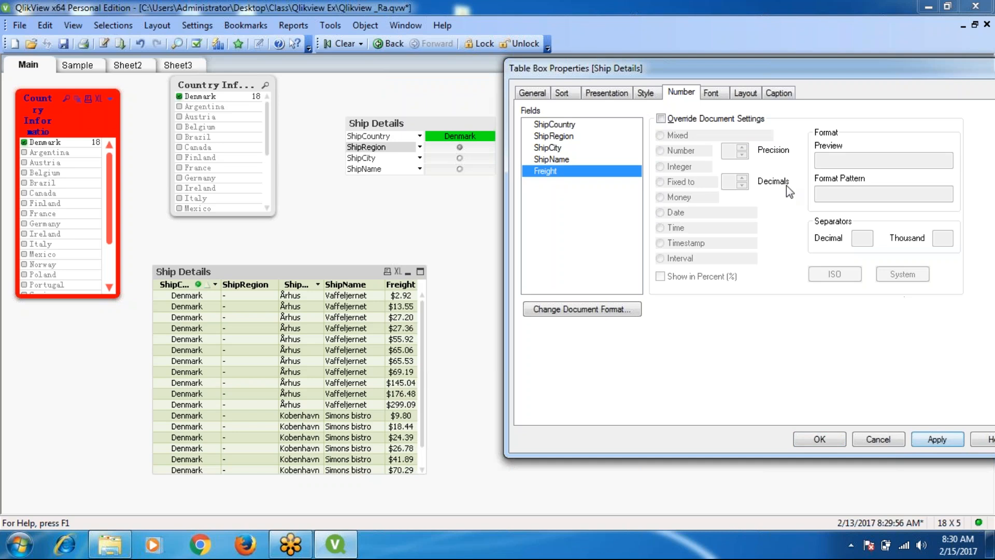
# - Review the Ship Details table's font, layout and caption settings, and close its properties
pyautogui.click(712, 94)
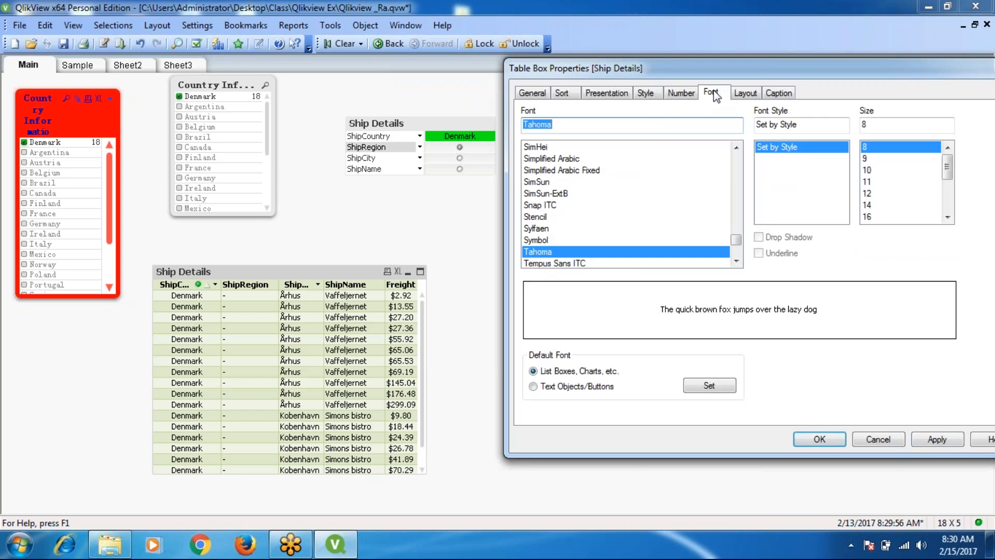
pyautogui.click(748, 95)
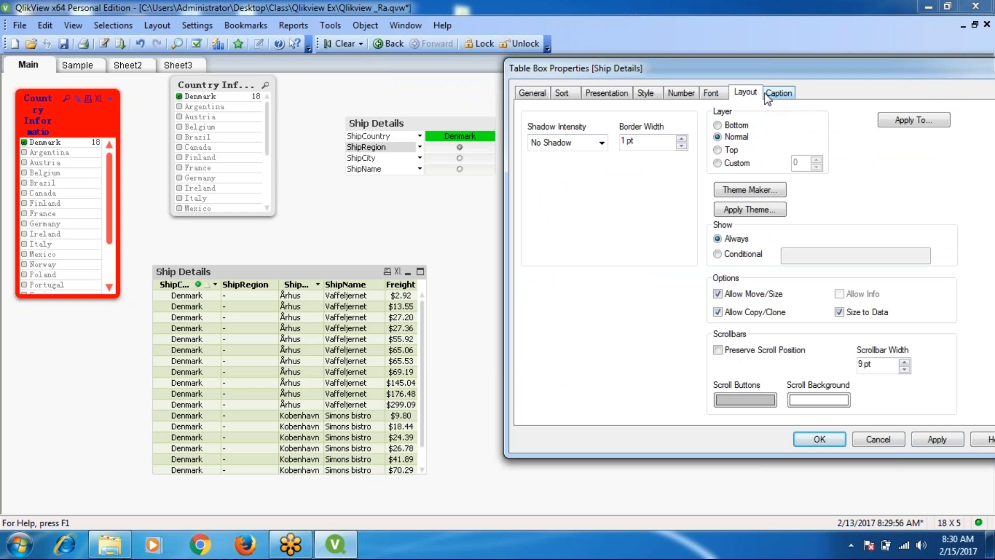
pyautogui.click(778, 96)
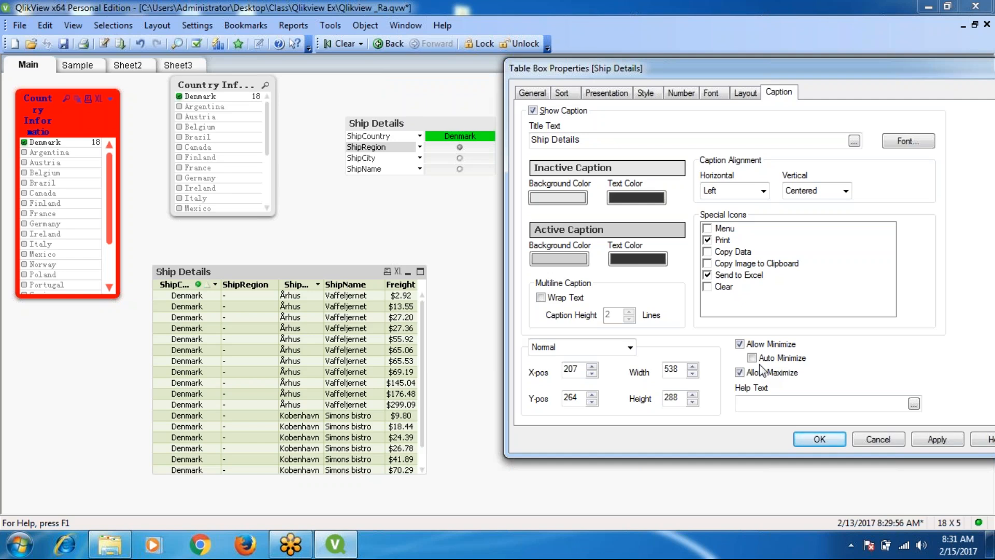
pyautogui.click(819, 440)
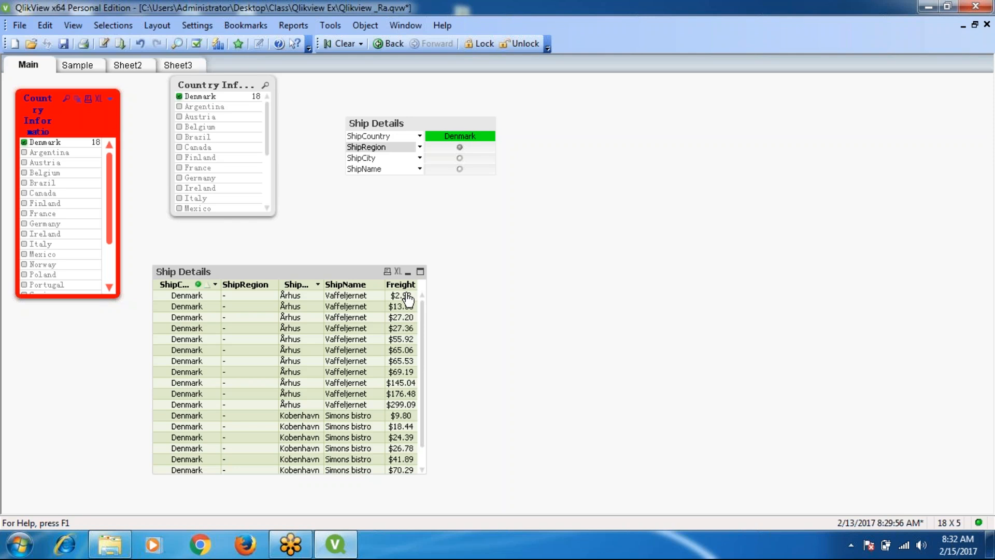
# - Start a new statistics box on the Main sheet and choose Freight as its field
pyautogui.rightClick(602, 140)
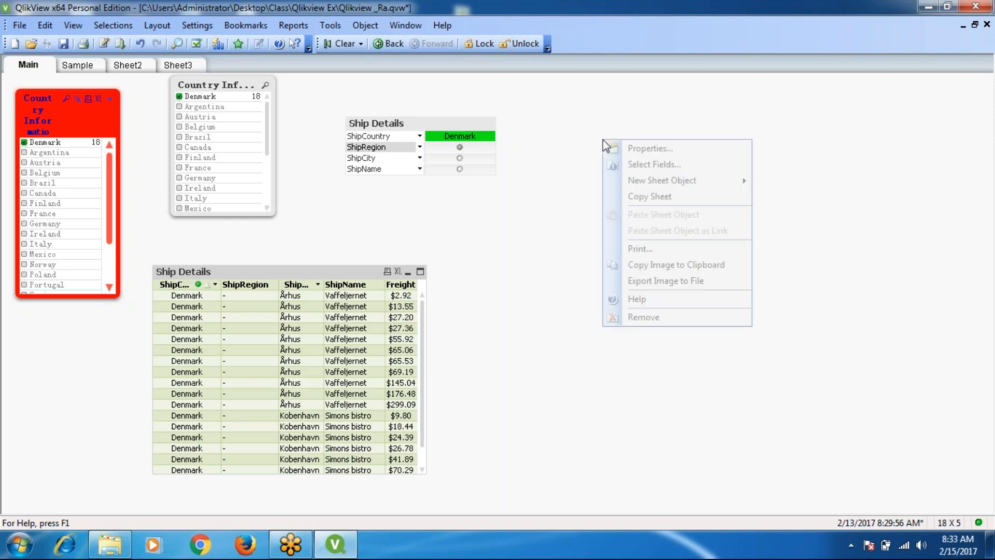
pyautogui.moveTo(714, 181)
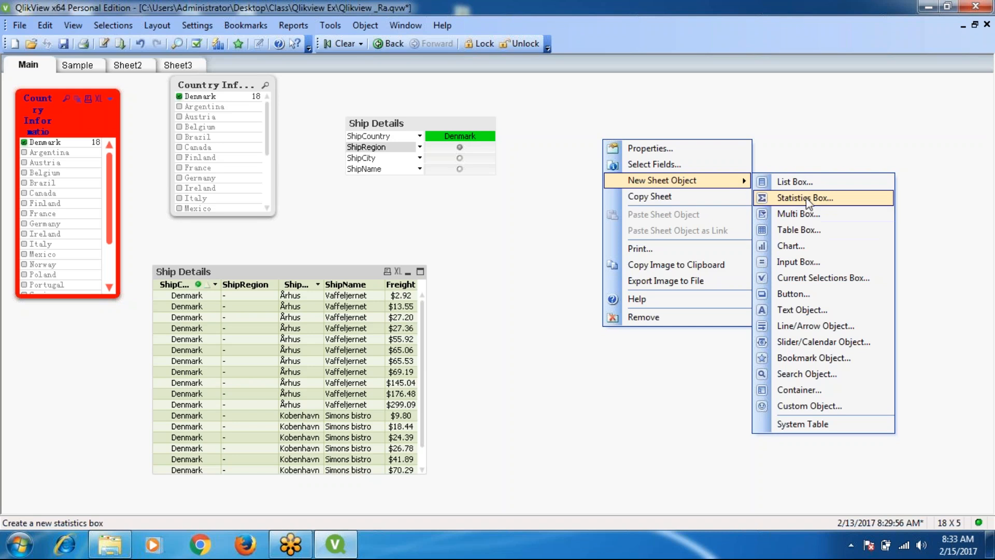
pyautogui.click(806, 206)
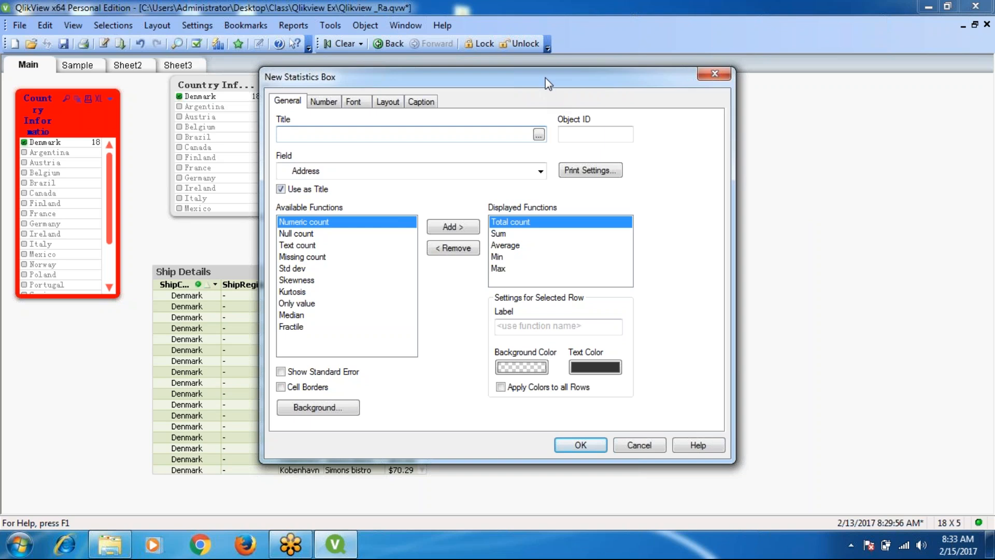
pyautogui.moveTo(578, 83); pyautogui.dragTo(754, 83)
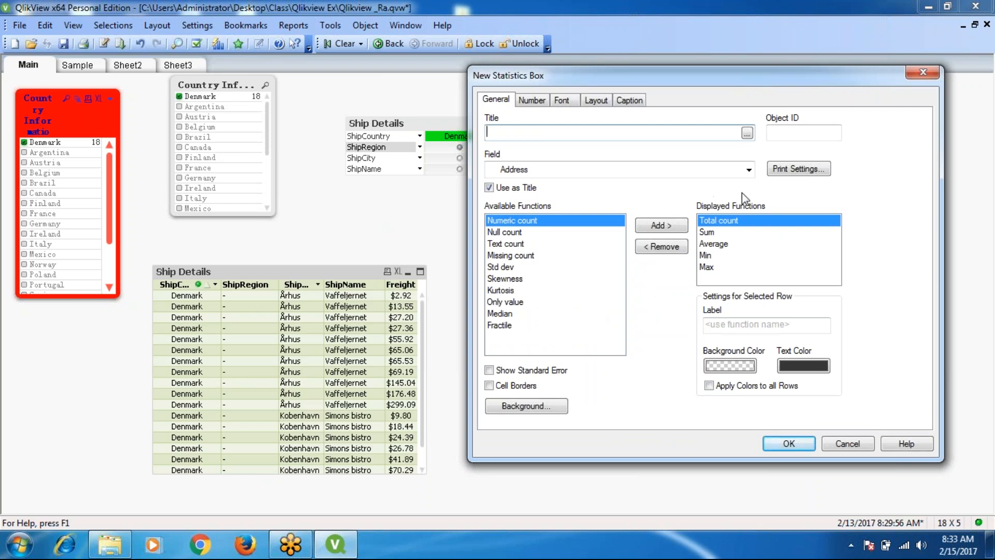
pyautogui.click(749, 170)
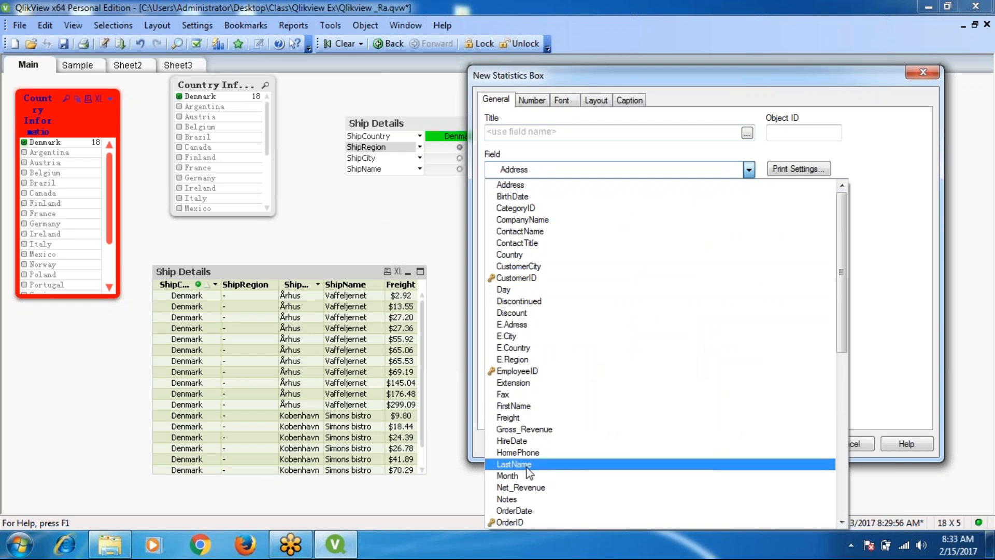
pyautogui.click(508, 417)
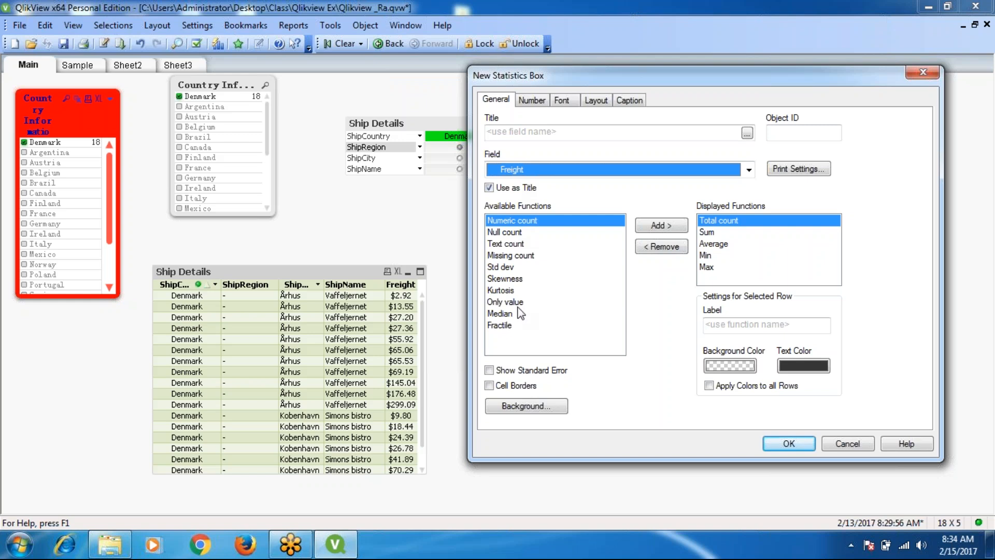
# - Add Median, Std dev and Text count to the displayed functions and create the Freight statistics box
pyautogui.click(499, 313)
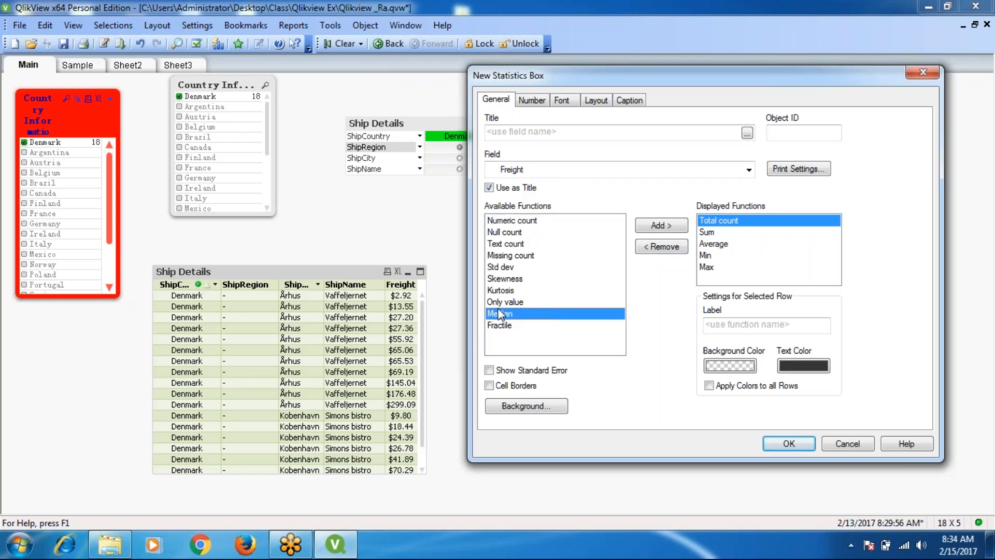
pyautogui.click(659, 226)
pyautogui.click(507, 266)
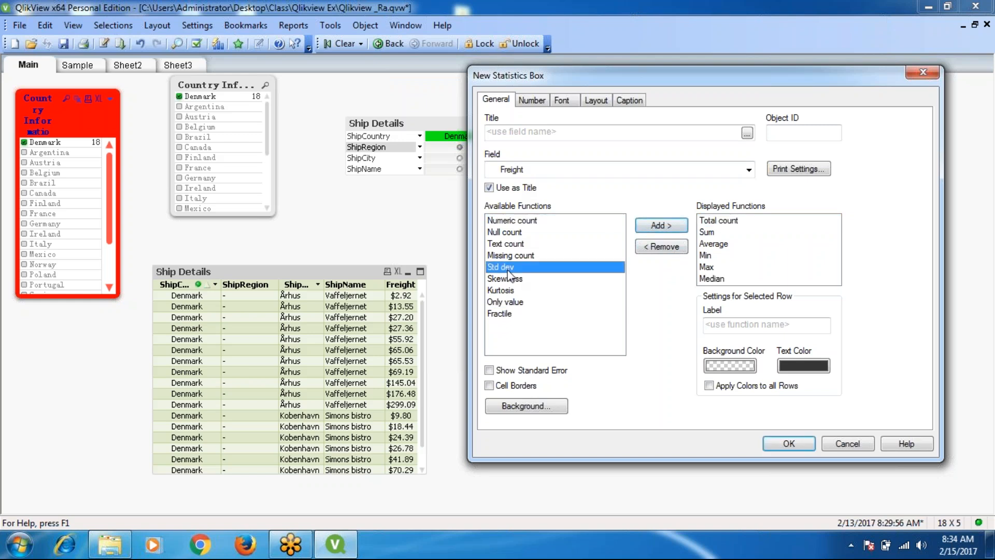
pyautogui.click(663, 220)
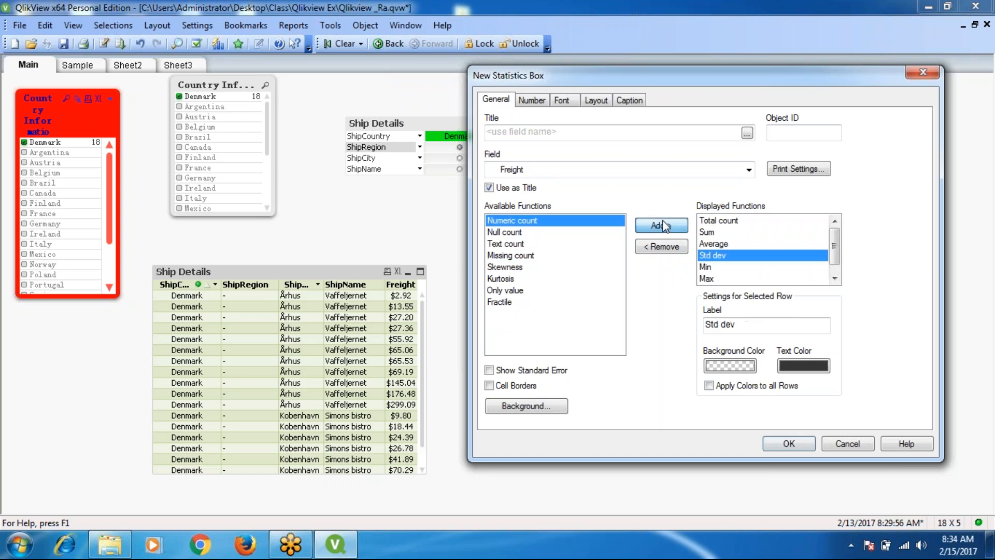
pyautogui.click(501, 245)
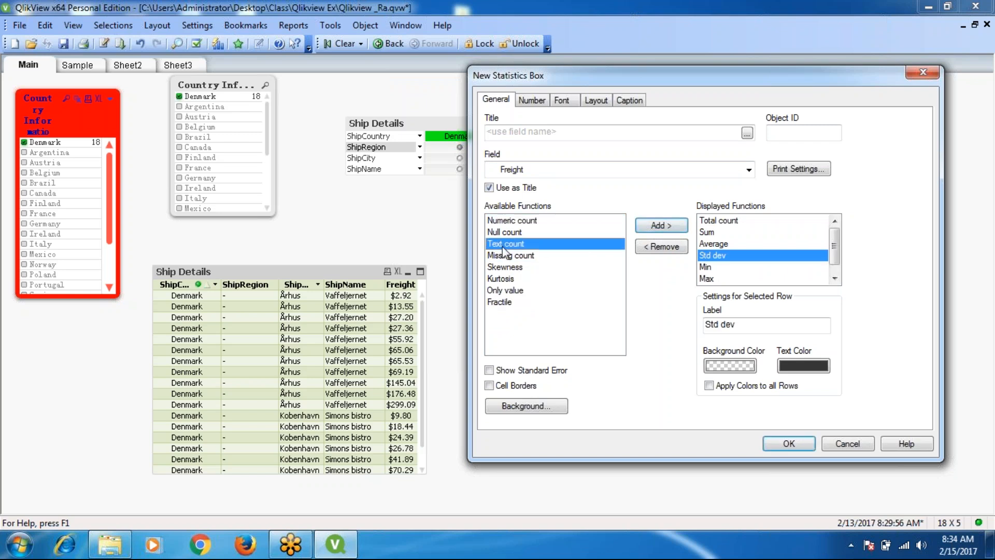
pyautogui.click(680, 230)
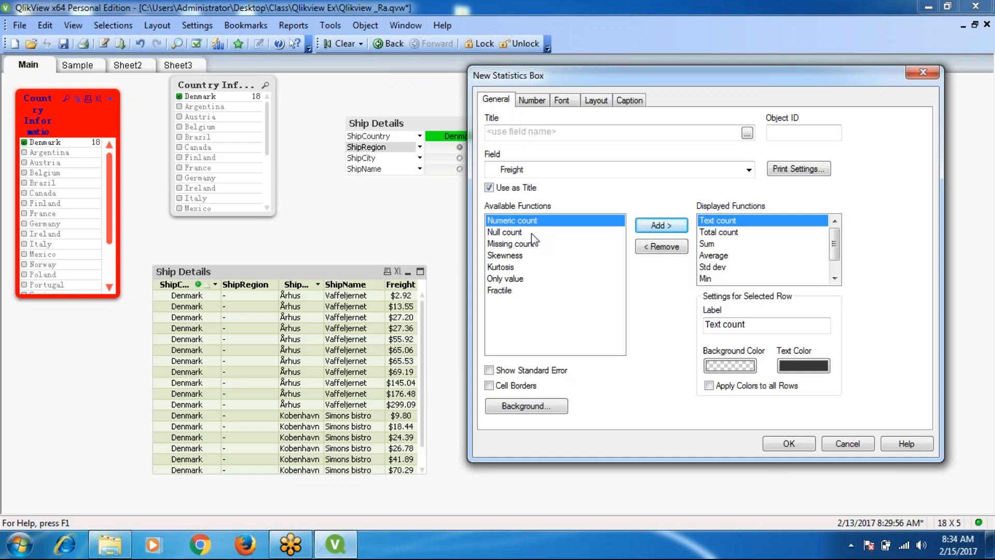
pyautogui.click(777, 444)
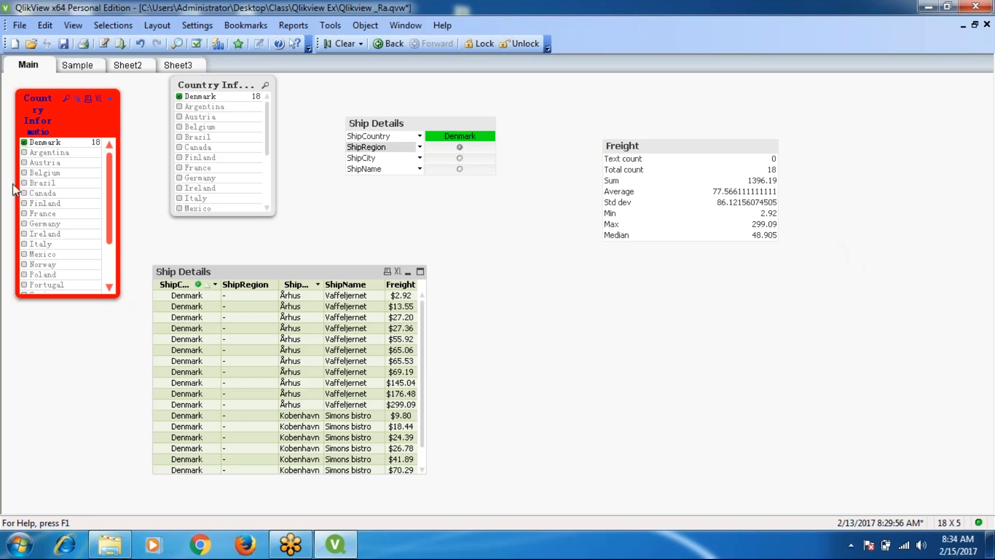
# - Clear all selections and select Brazil, Italy and Belgium together in the red Country Information list box
pyautogui.click(344, 45)
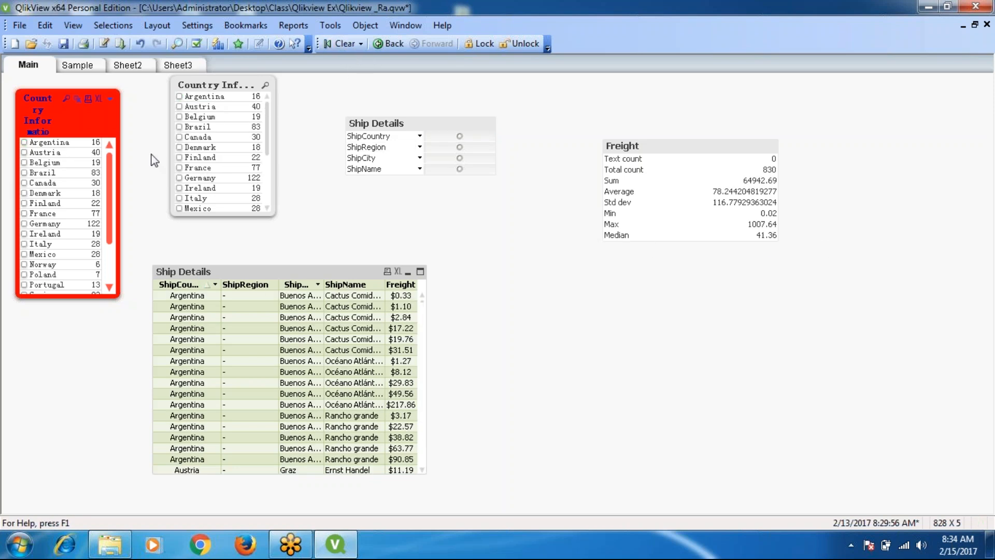
pyautogui.click(24, 174)
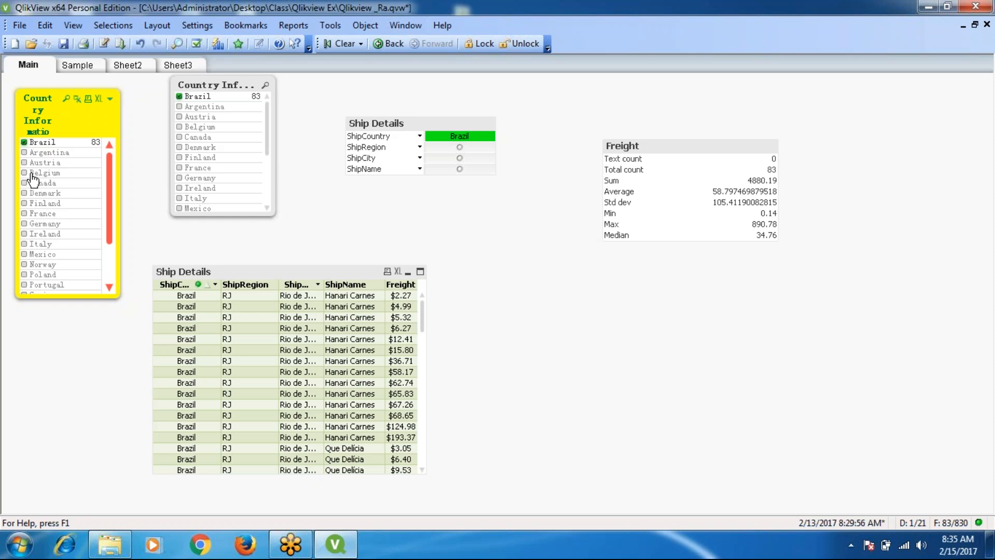
pyautogui.keyDown('ctrl'); pyautogui.click(27, 244); pyautogui.keyUp('ctrl')
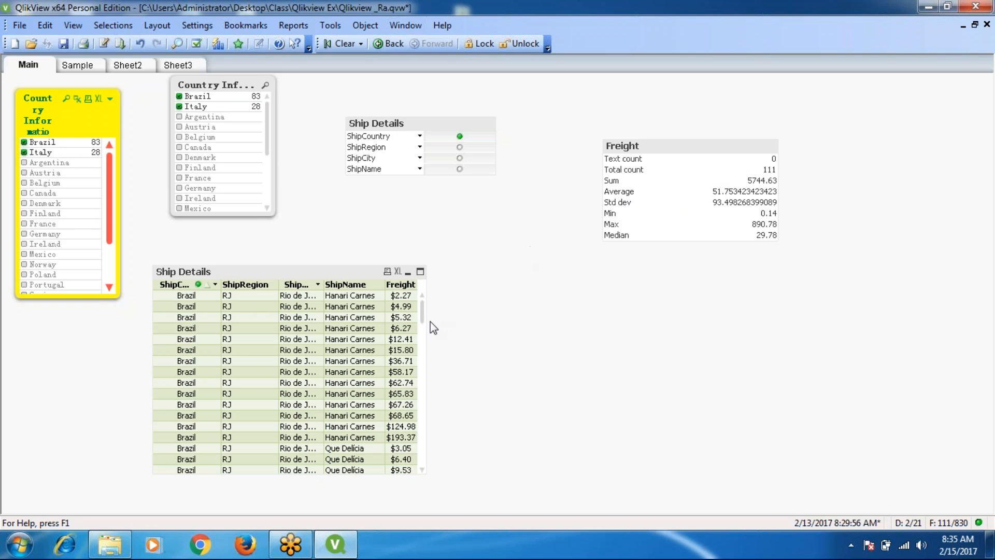
pyautogui.keyDown('ctrl'); pyautogui.click(37, 182); pyautogui.keyUp('ctrl')
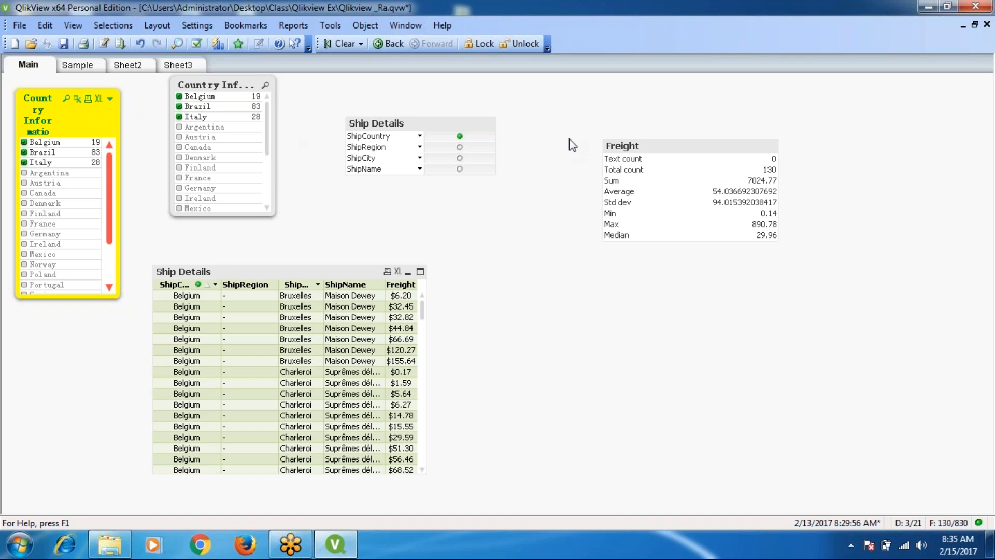
# - Move the Freight statistics box to the empty upper-right area of the Main sheet
pyautogui.moveTo(648, 146); pyautogui.dragTo(542, 167)
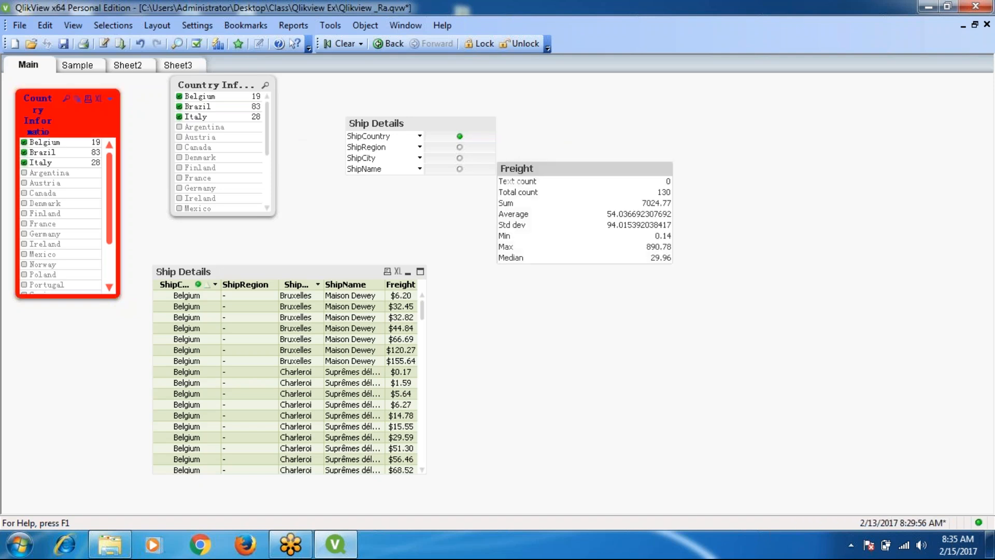
pyautogui.rightClick(542, 167)
pyautogui.click(622, 178)
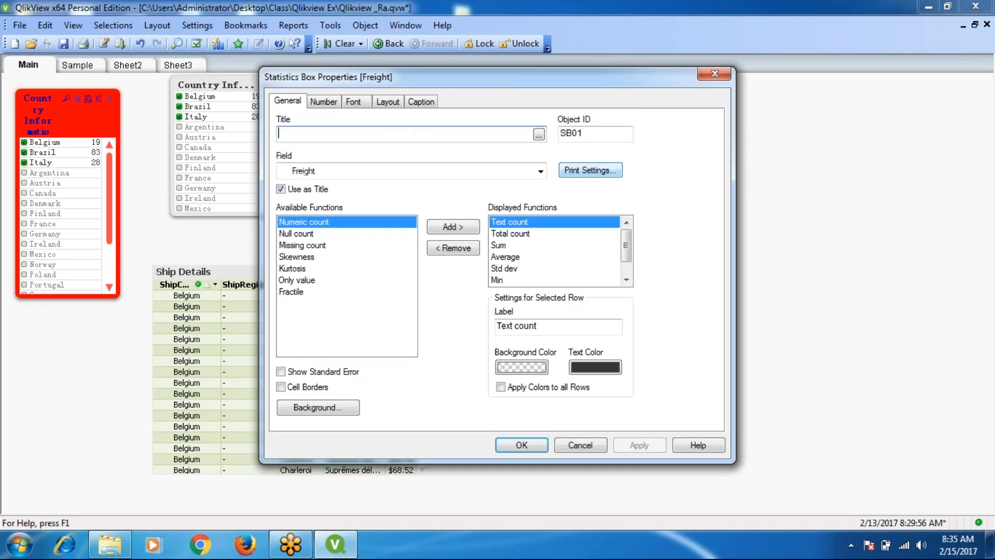
pyautogui.click(714, 74)
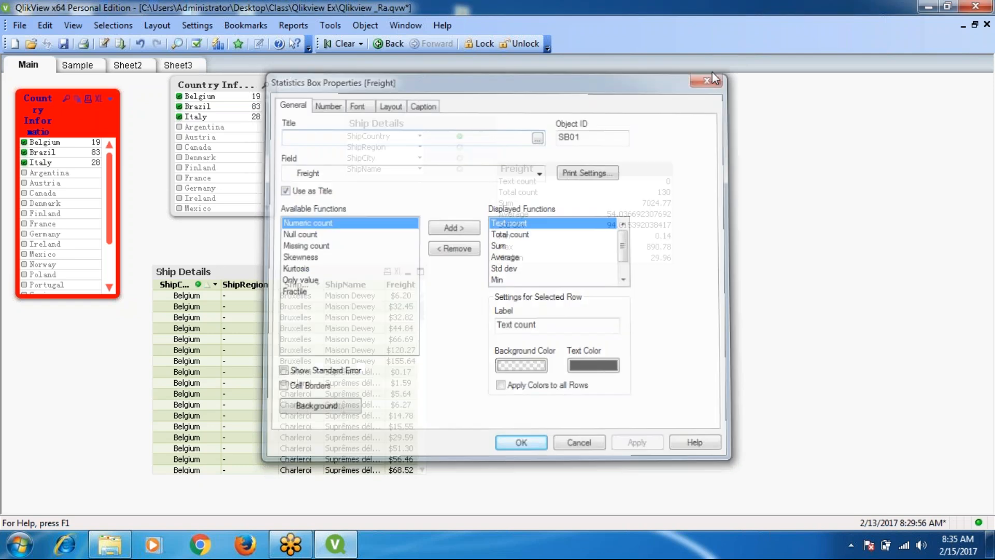
pyautogui.moveTo(624, 166); pyautogui.dragTo(915, 98)
# - Set the Freight statistics box title to "Fright Statics for Country wise" and apply it
pyautogui.rightClick(874, 98)
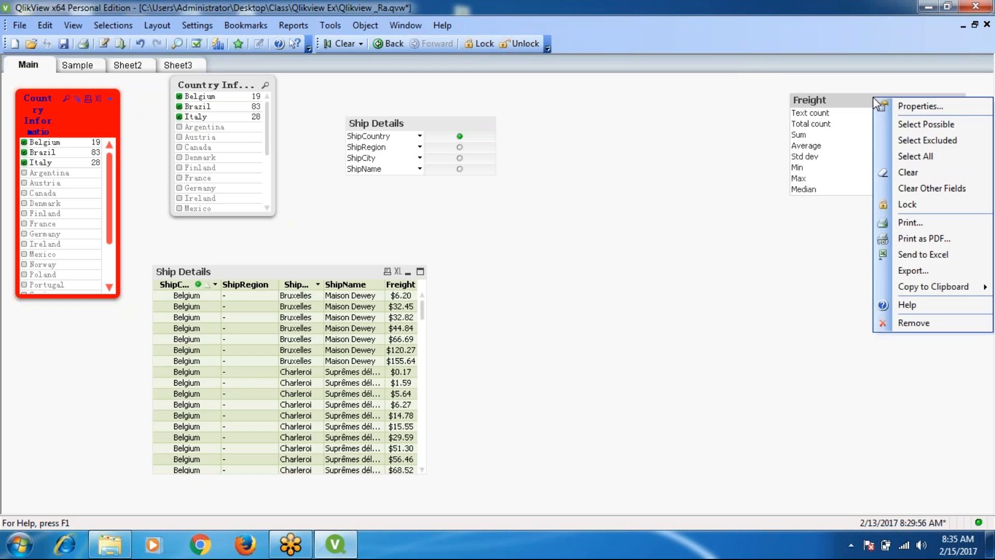
pyautogui.click(908, 109)
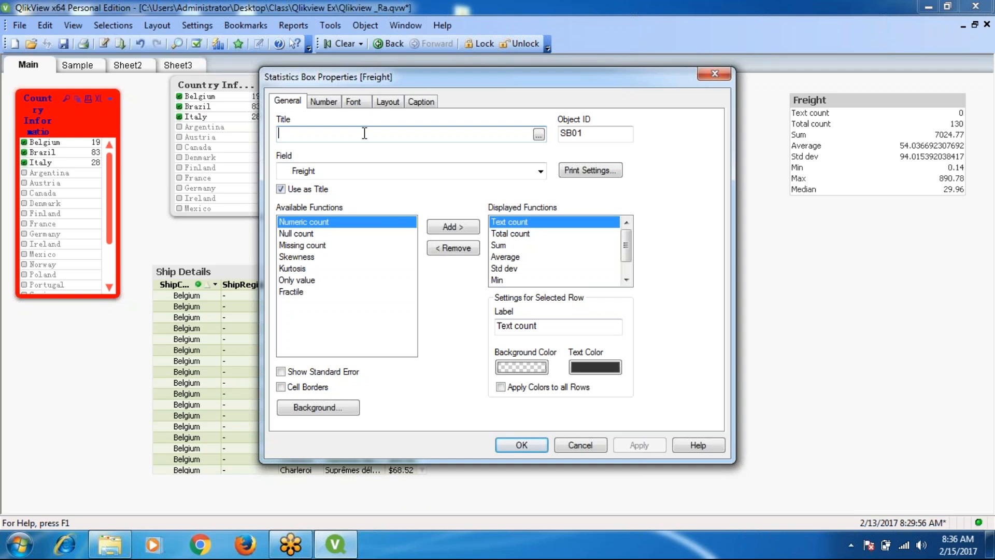
pyautogui.write('S')
pyautogui.press('BackSpace')
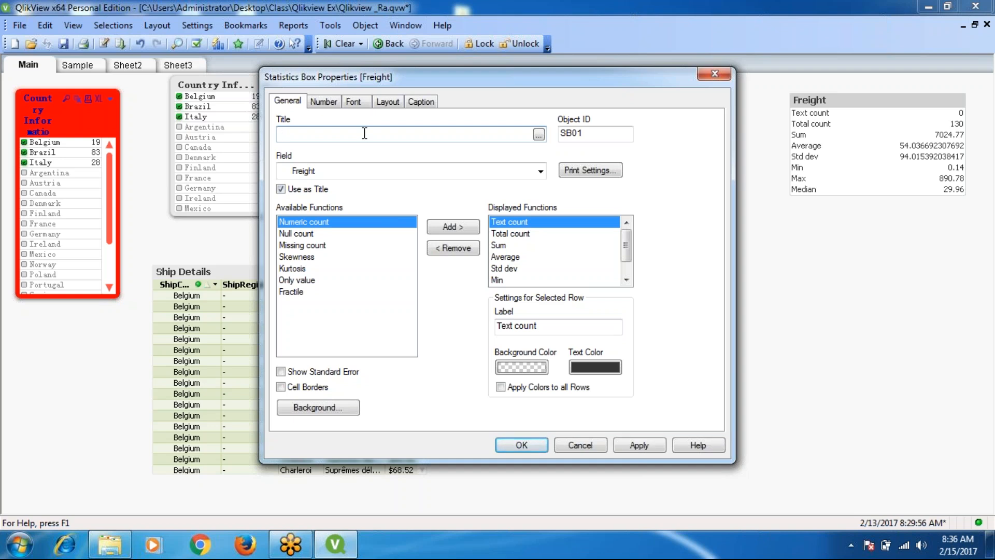
pyautogui.write('Fright Statics for C')
pyautogui.write('ountry wise')
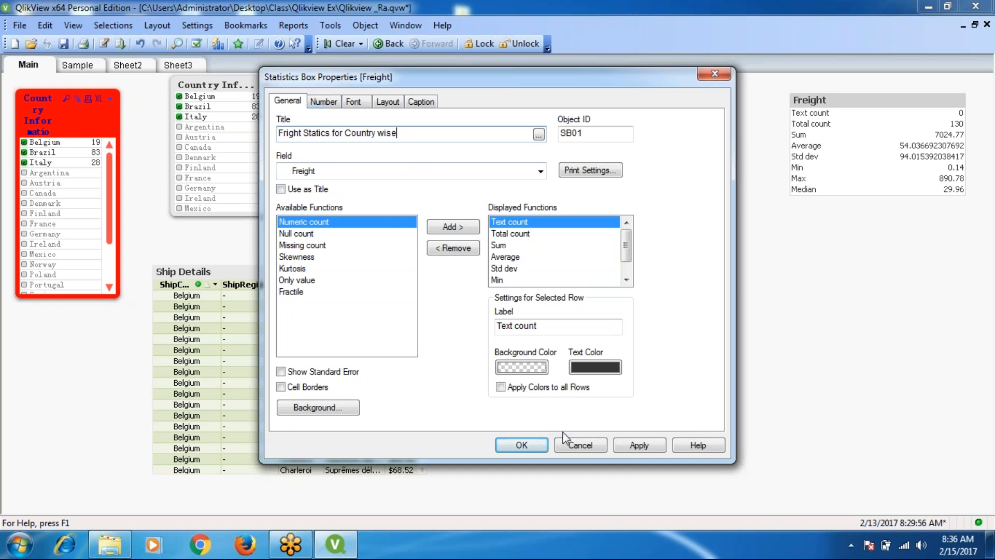
pyautogui.click(643, 447)
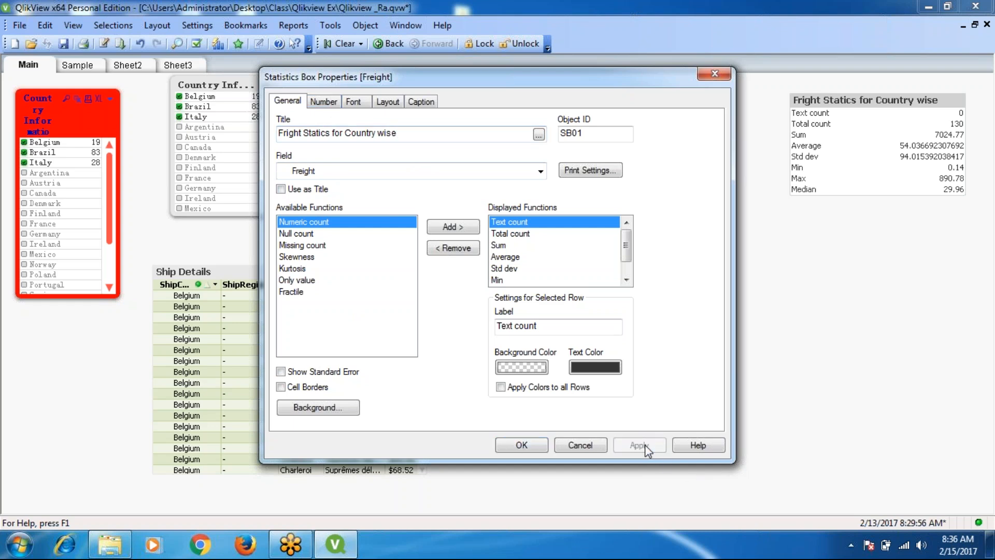
# - Review the statistics box's number, layout and caption settings, and close its properties
pyautogui.click(326, 104)
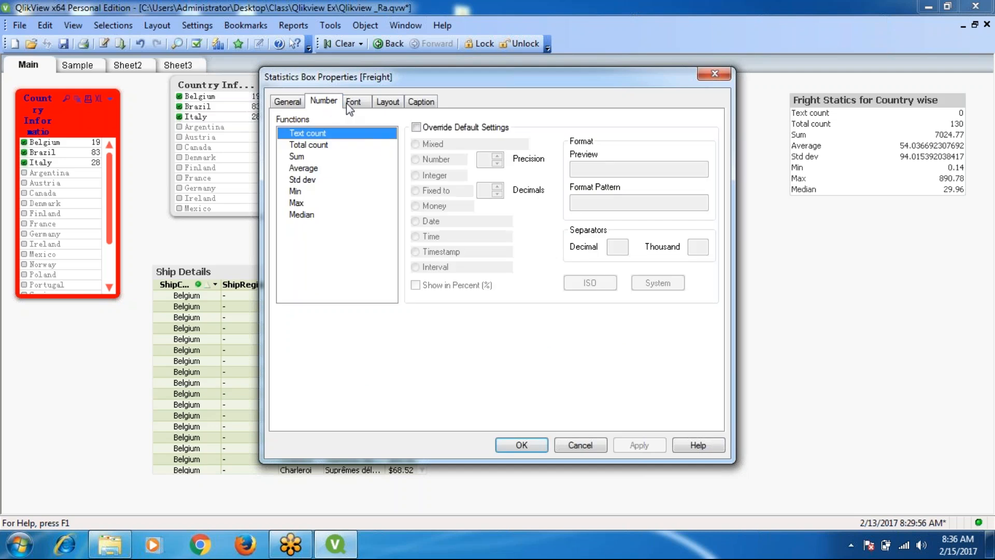
pyautogui.click(385, 103)
pyautogui.click(421, 103)
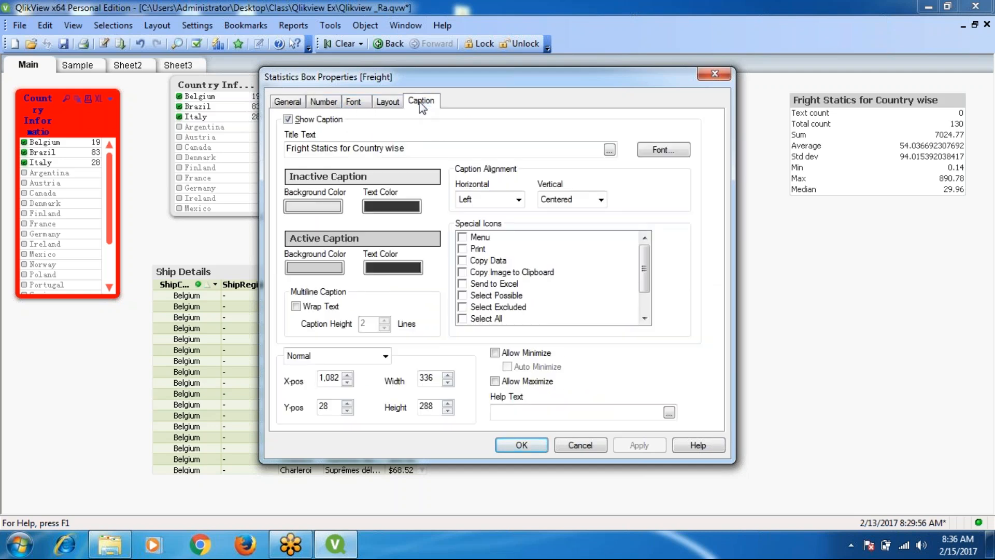
pyautogui.click(522, 445)
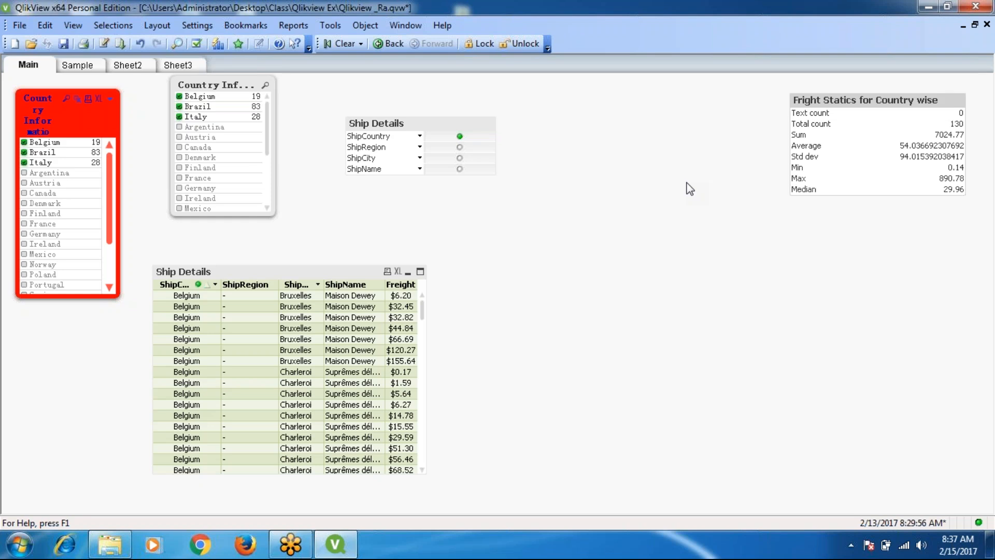
# - Create a Current Selections box with default settings on the Main sheet
pyautogui.rightClick(568, 151)
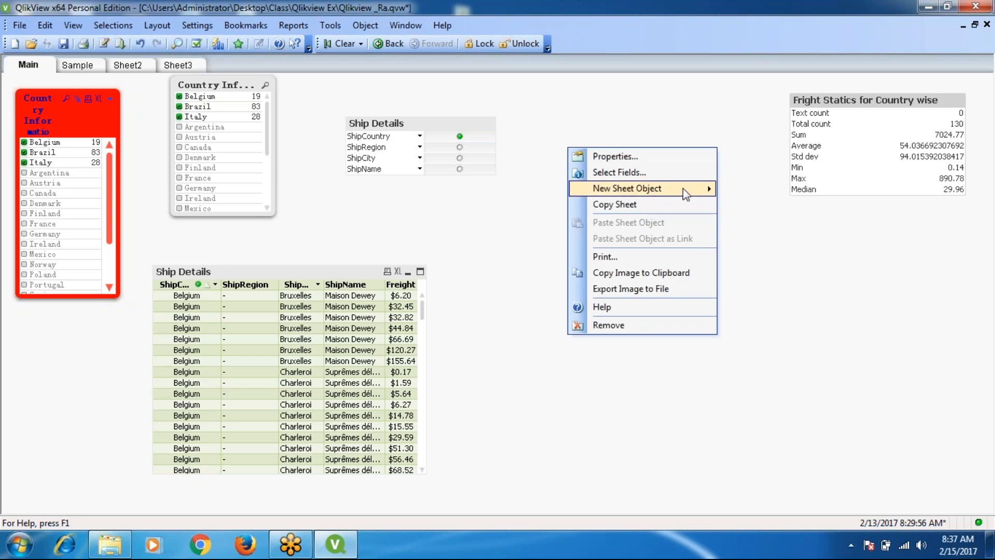
pyautogui.moveTo(686, 196)
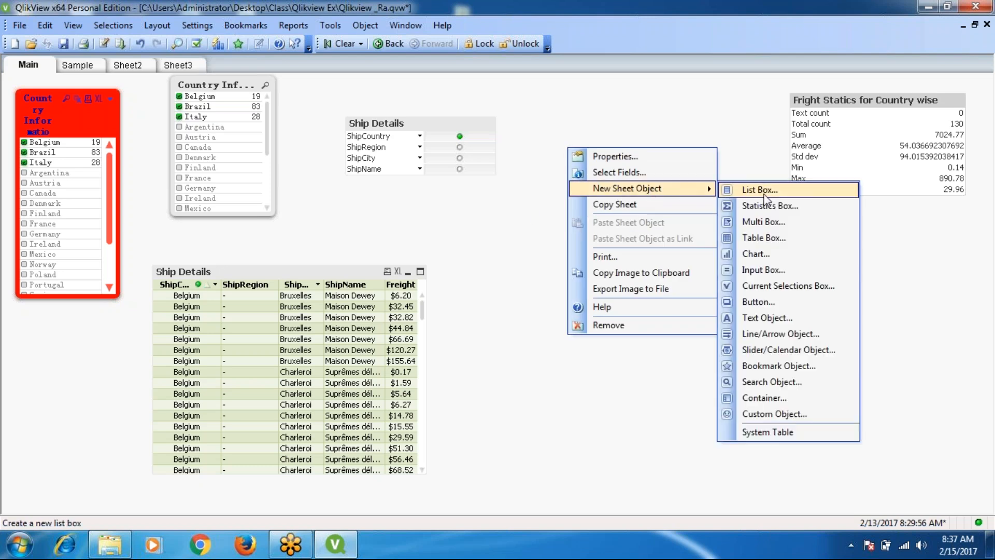
pyautogui.click(792, 290)
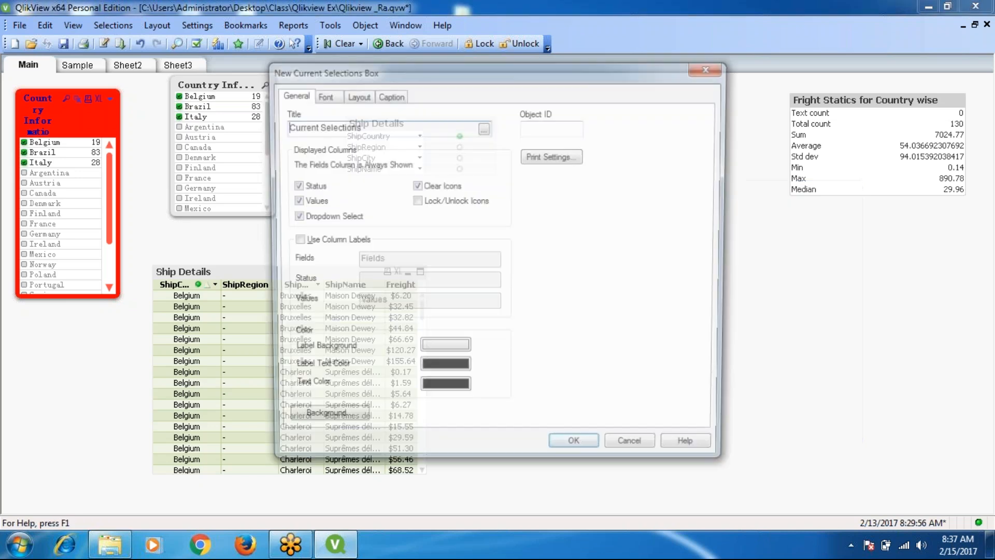
pyautogui.click(573, 452)
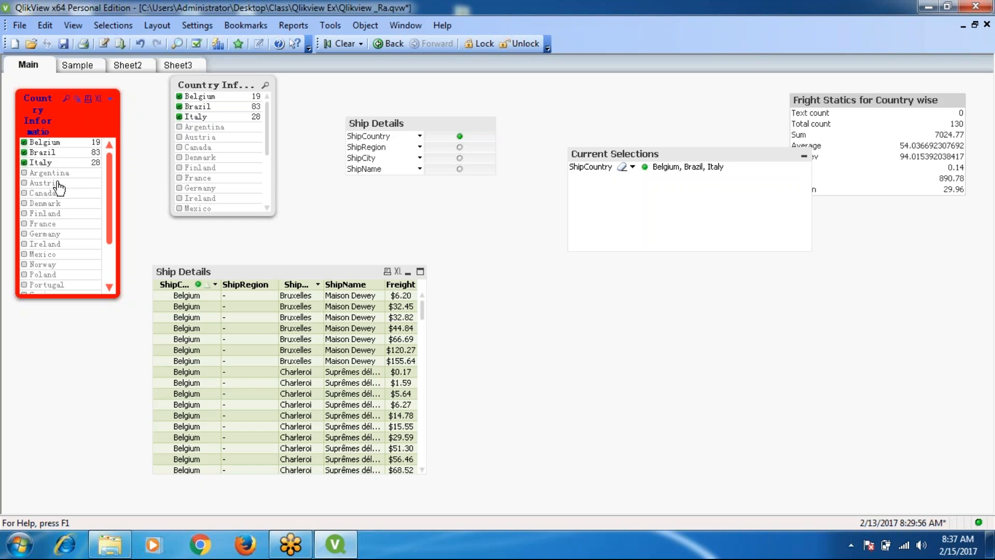
# - Select Reggio Emilia as ShipCity and its available CustomerID on the Sample sheet, and check the Current Selections box on Main
pyautogui.click(78, 64)
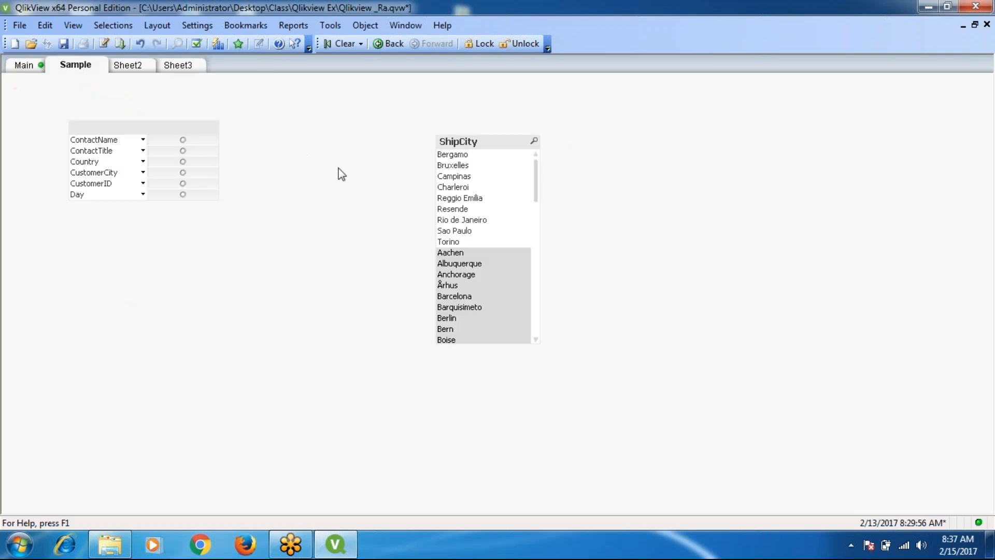
pyautogui.click(449, 198)
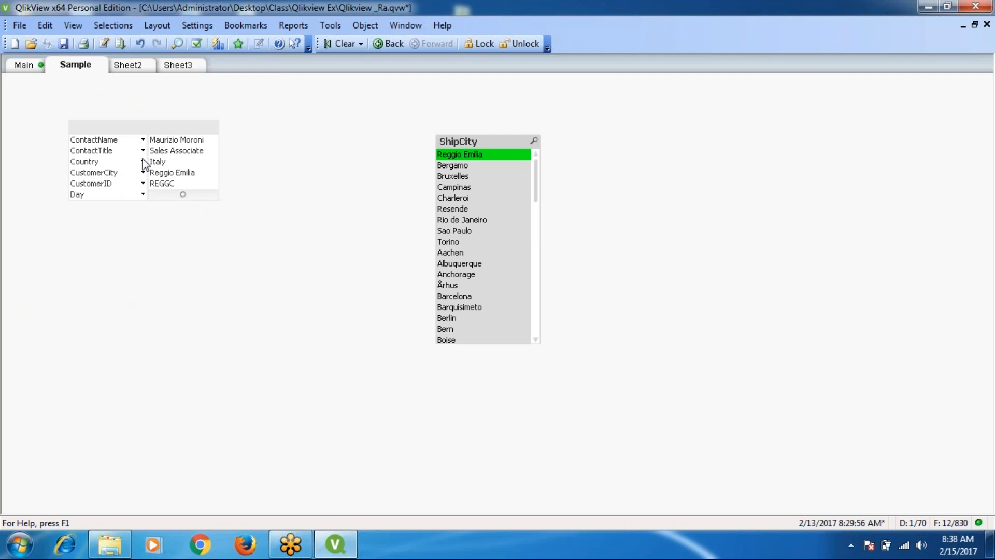
pyautogui.click(144, 192)
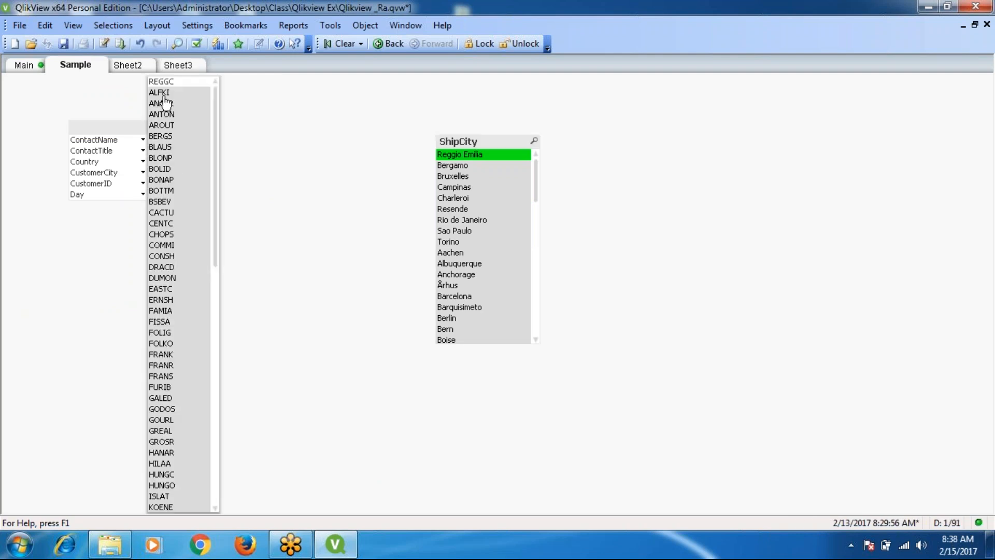
pyautogui.click(168, 82)
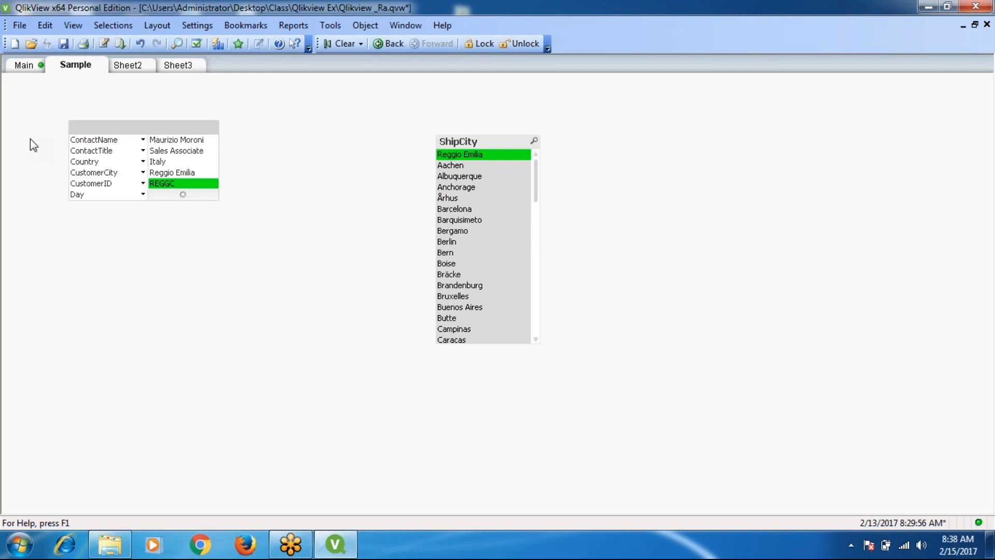
pyautogui.click(24, 65)
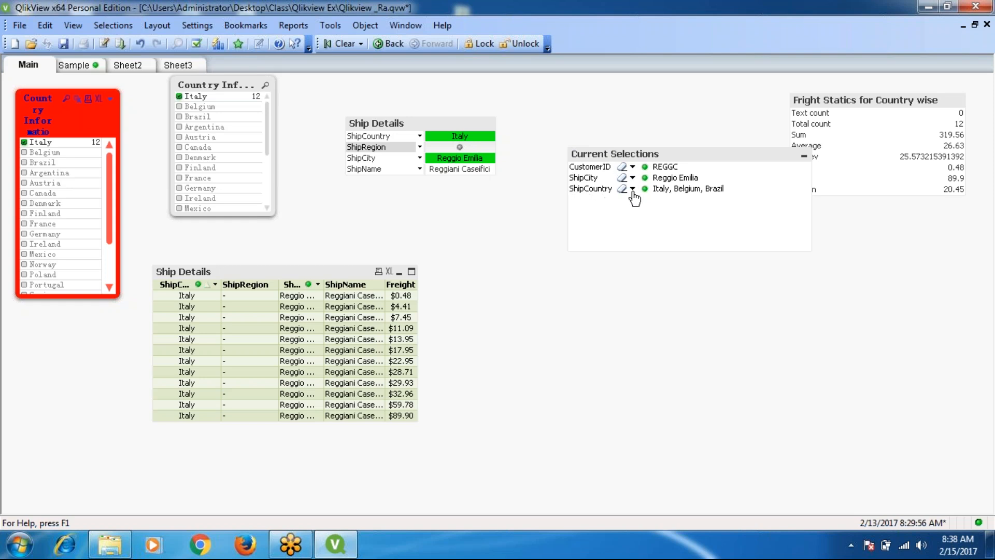
# - Add Day 11 to the selections on the Sample sheet and view the updated Current Selections box on Main
pyautogui.click(79, 68)
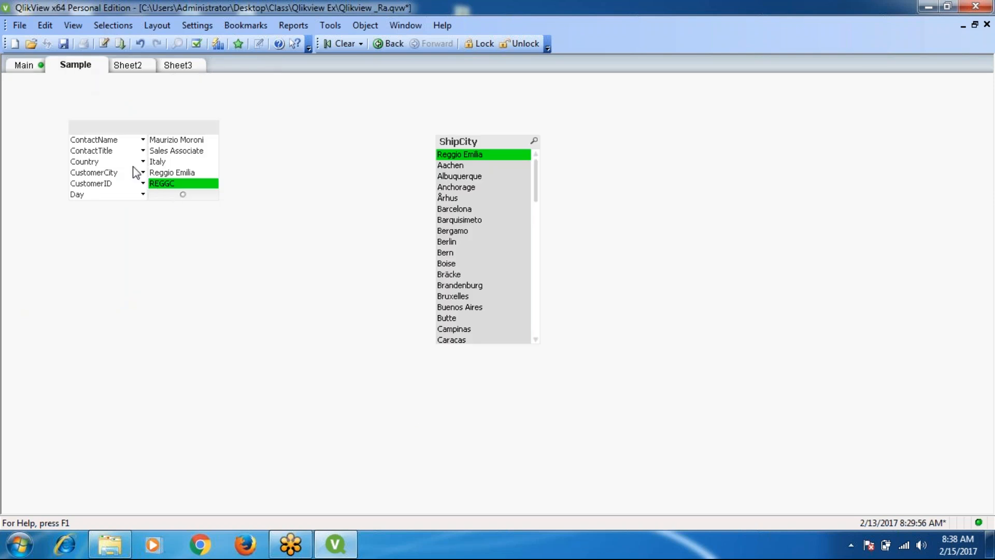
pyautogui.click(144, 194)
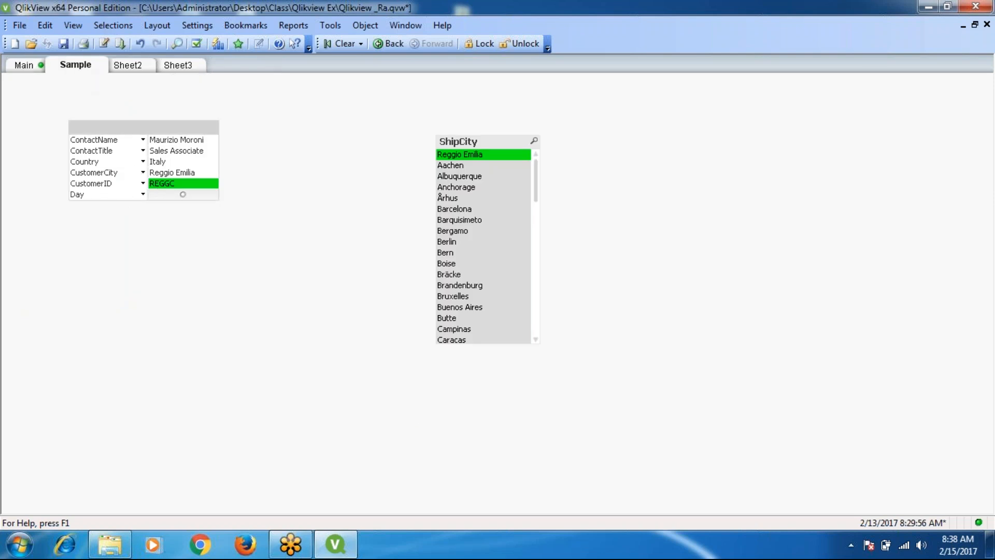
pyautogui.click(145, 196)
pyautogui.click(208, 215)
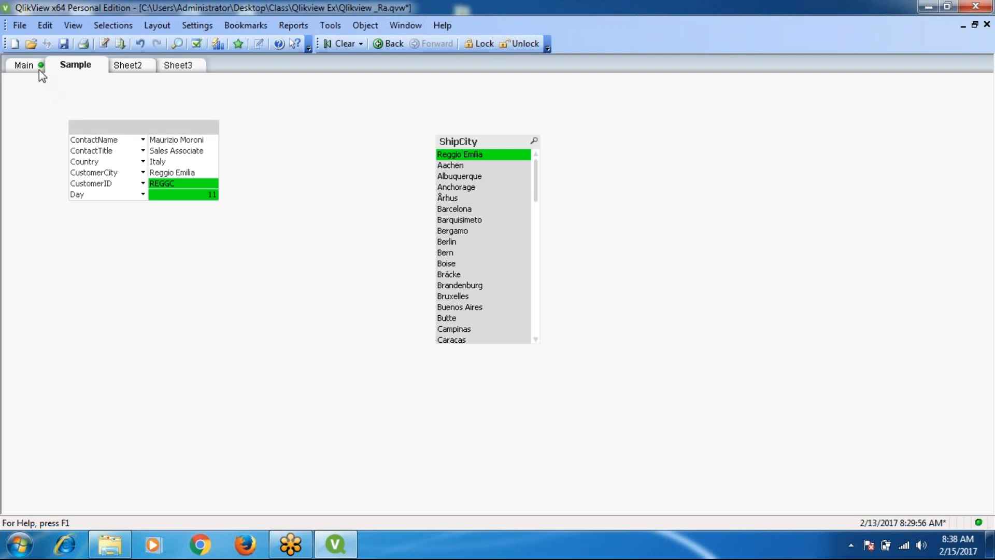
pyautogui.click(23, 67)
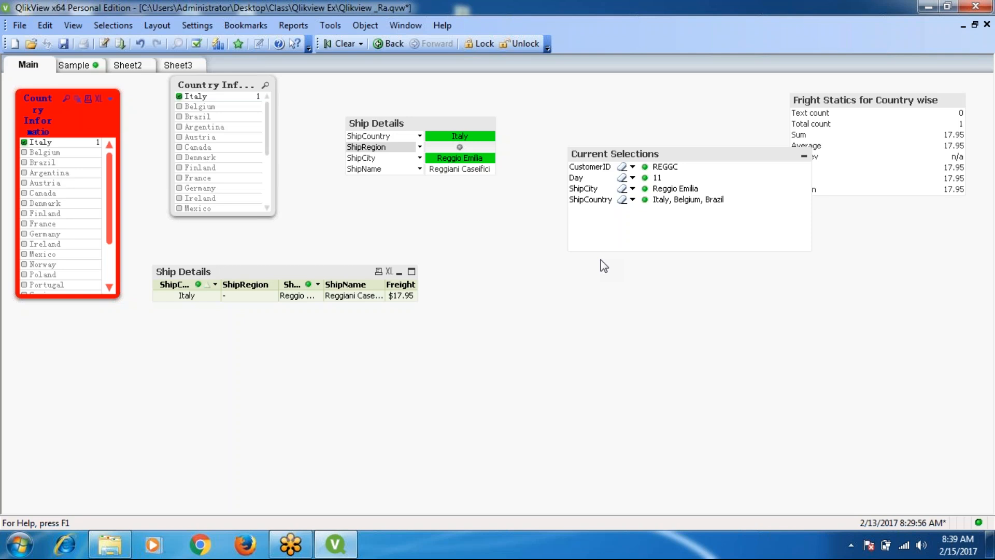
# - Deselect Brazil and Belgium in the grey country list box, and add Brazil and Canada in the red one
pyautogui.click(179, 117)
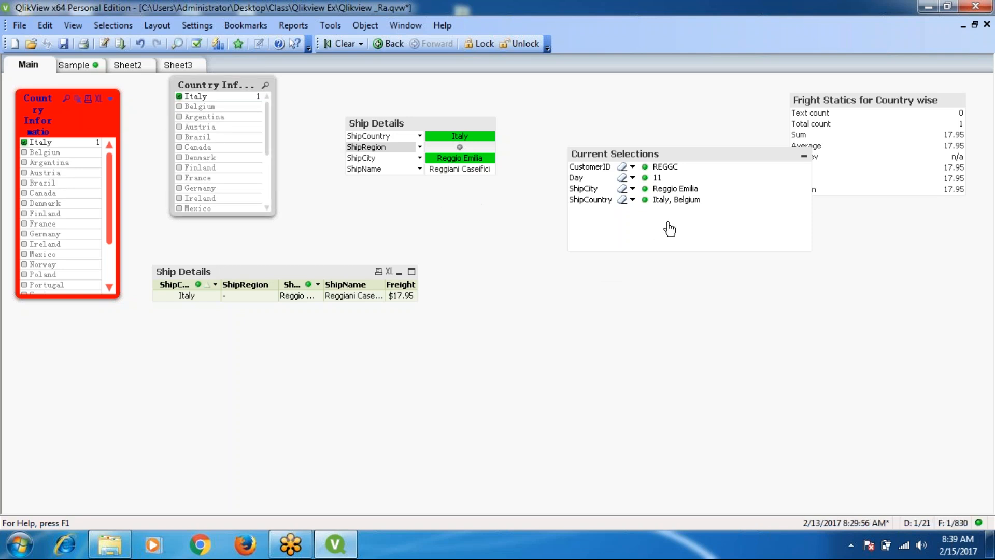
pyautogui.click(181, 107)
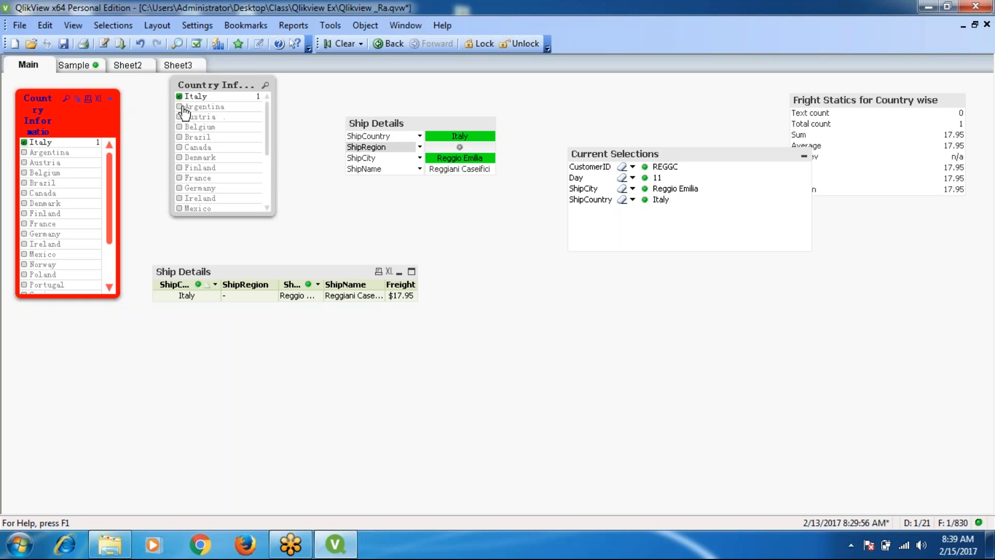
pyautogui.click(24, 184)
pyautogui.click(24, 194)
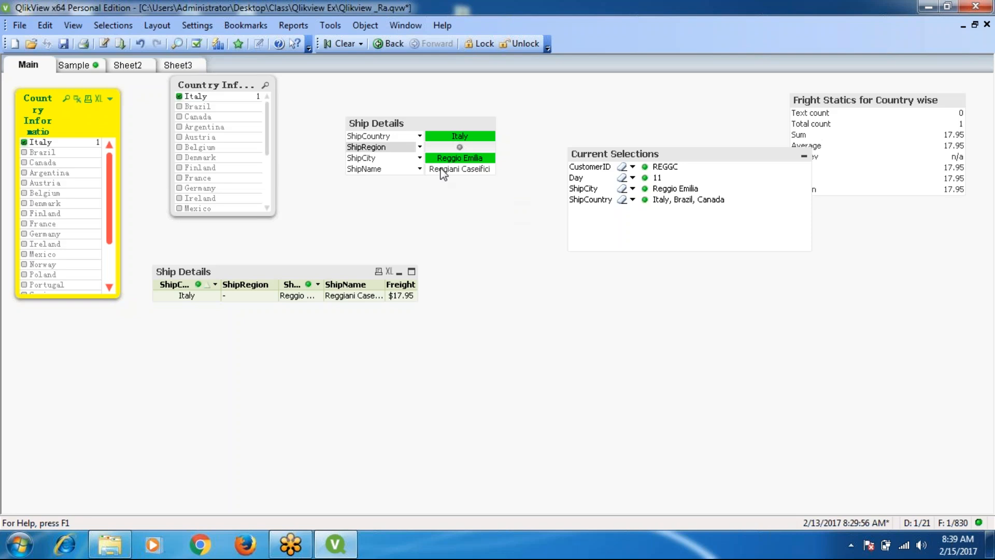
# - Select region BC, city Vancouver and the Laughing Bacchus ship name in the Ship Details multi box
pyautogui.click(419, 149)
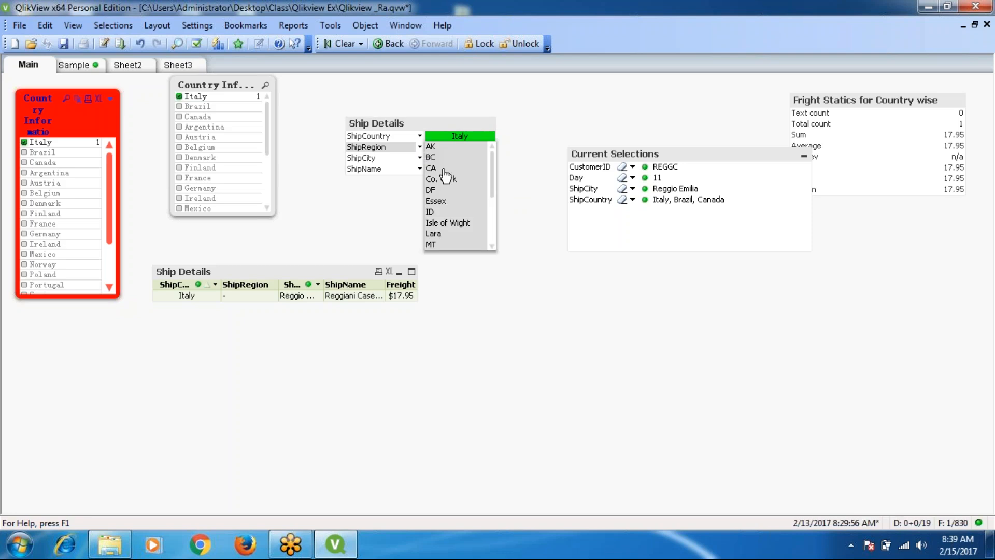
pyautogui.click(430, 157)
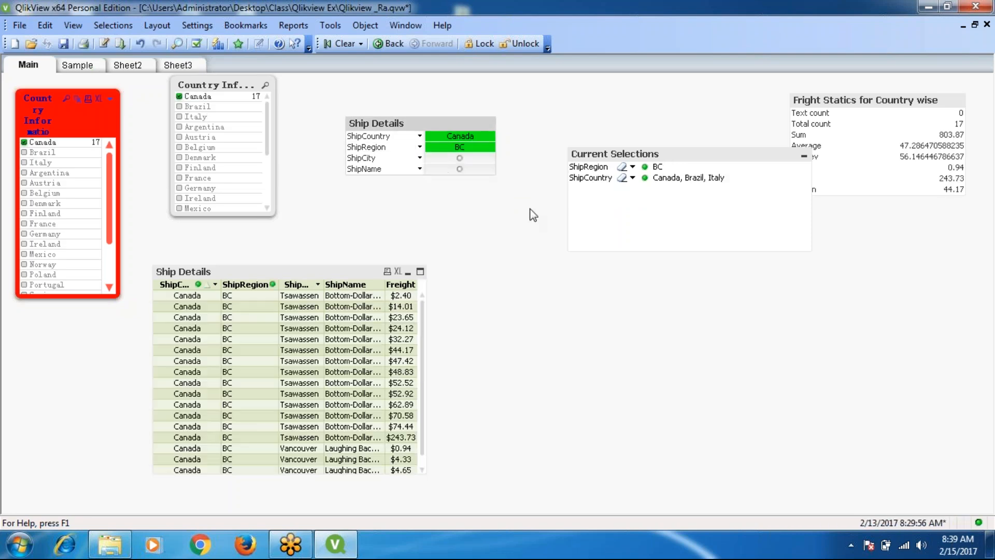
pyautogui.click(420, 158)
pyautogui.click(448, 169)
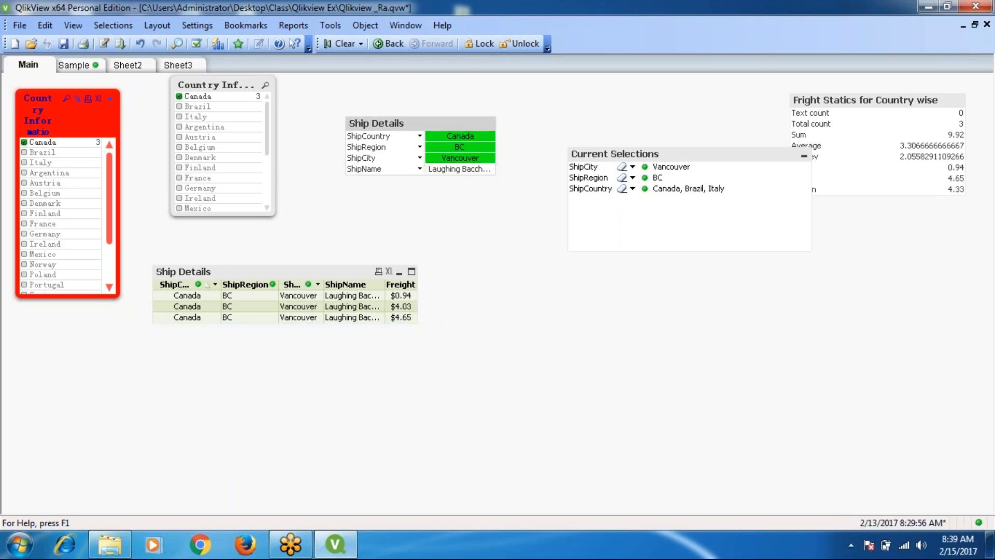
pyautogui.click(419, 169)
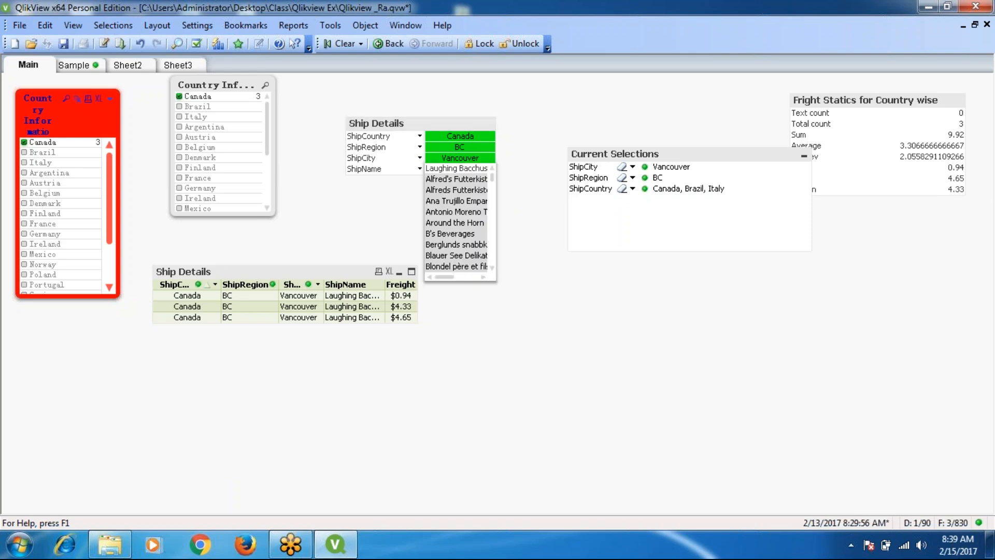
pyautogui.click(441, 169)
# - Select the available CustomerID and Day 3 on the Sample sheet, and check the Current Selections box on Main
pyautogui.click(76, 65)
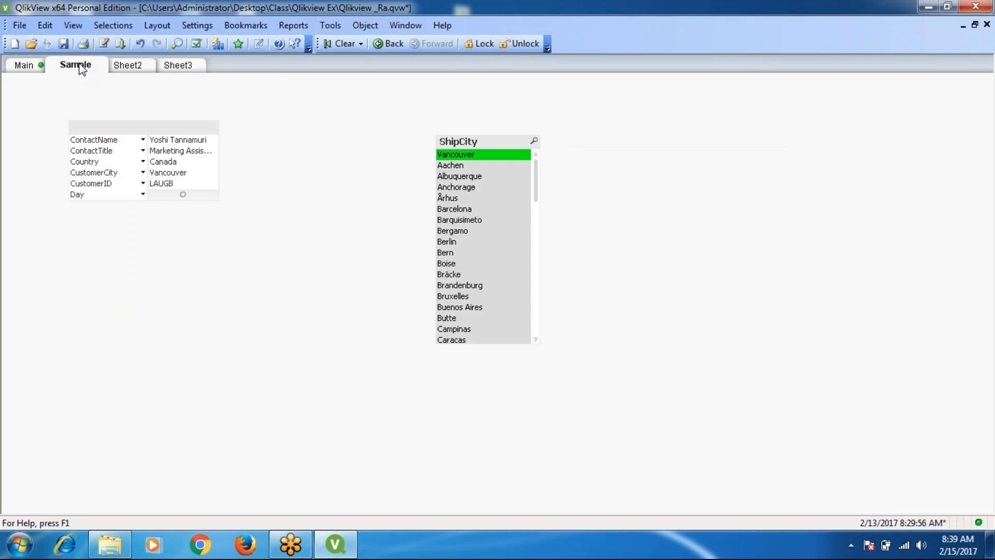
pyautogui.click(143, 184)
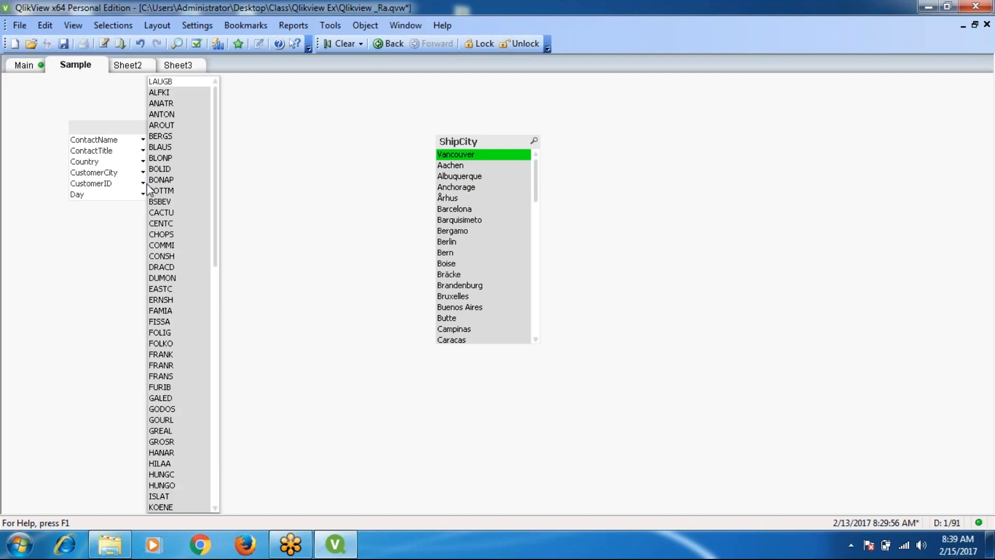
pyautogui.click(160, 81)
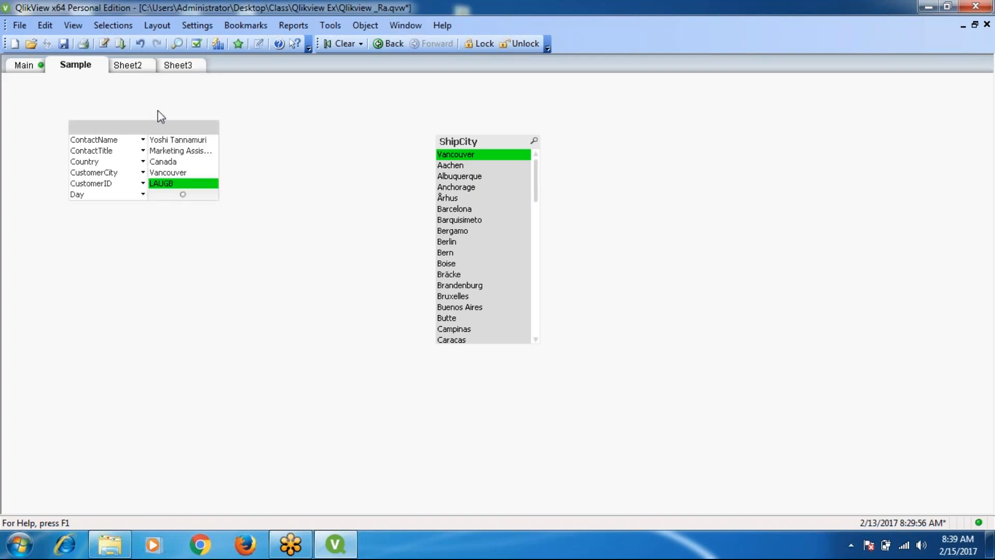
pyautogui.click(143, 194)
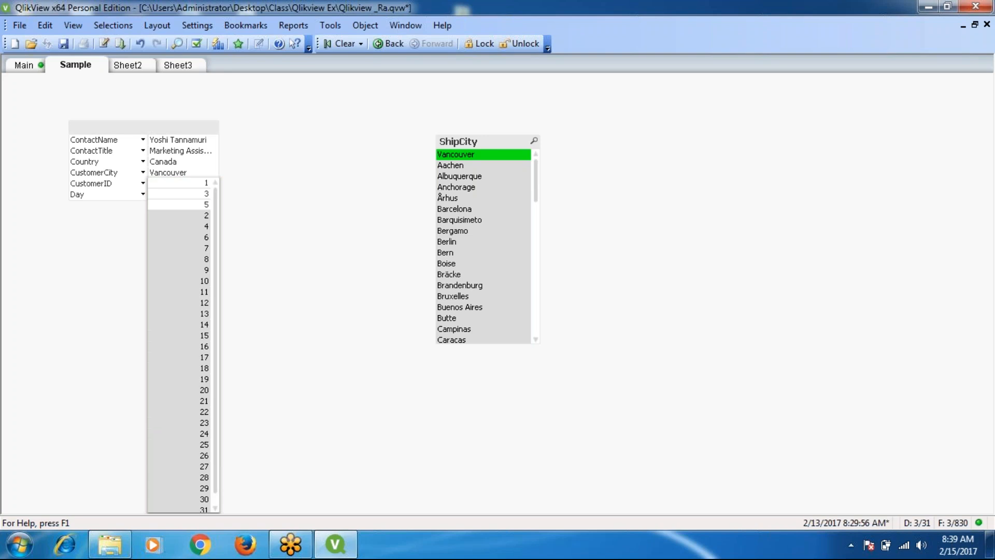
pyautogui.click(209, 203)
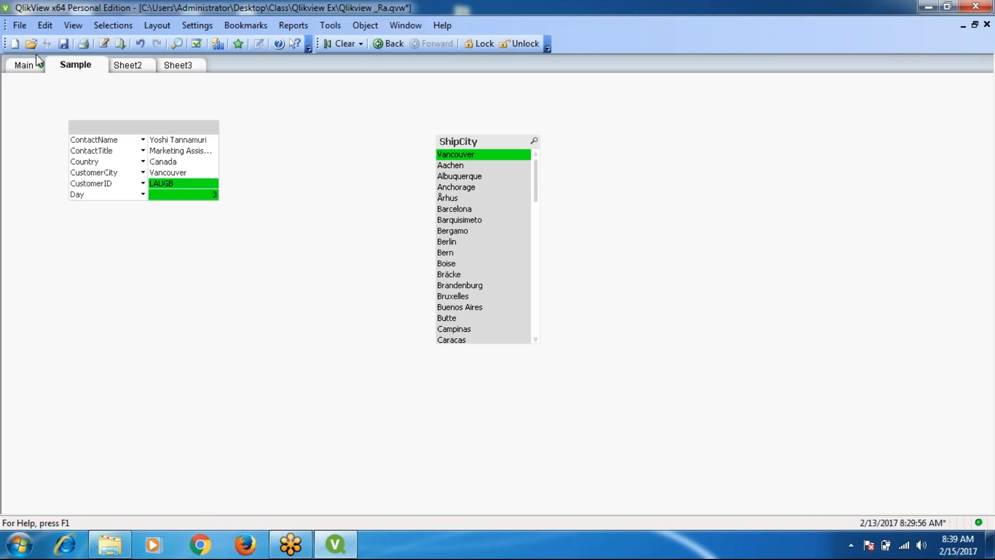
pyautogui.click(24, 66)
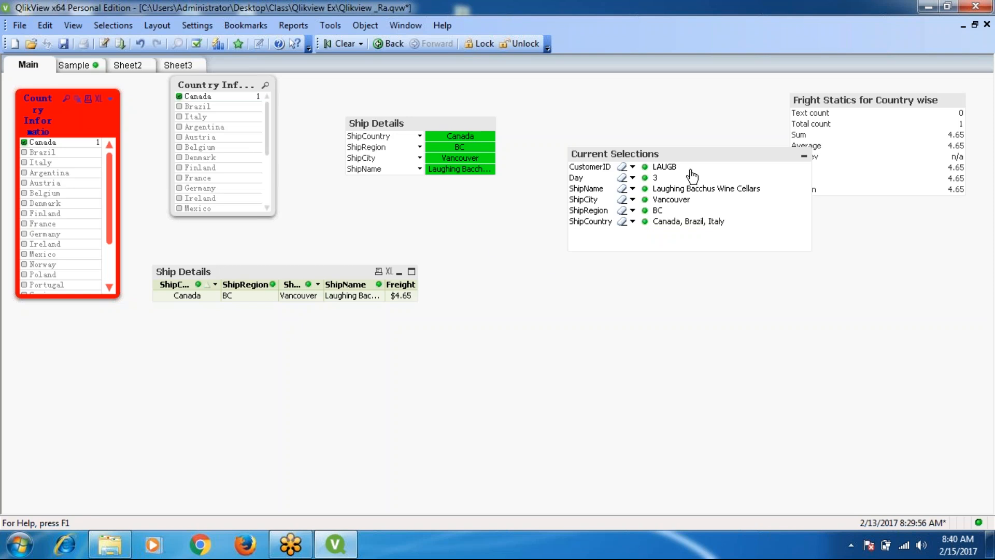
# - Move the Current Selections box below the Ship Details table and open its properties
pyautogui.moveTo(672, 157); pyautogui.dragTo(146, 351)
pyautogui.rightClick(195, 344)
pyautogui.click(223, 358)
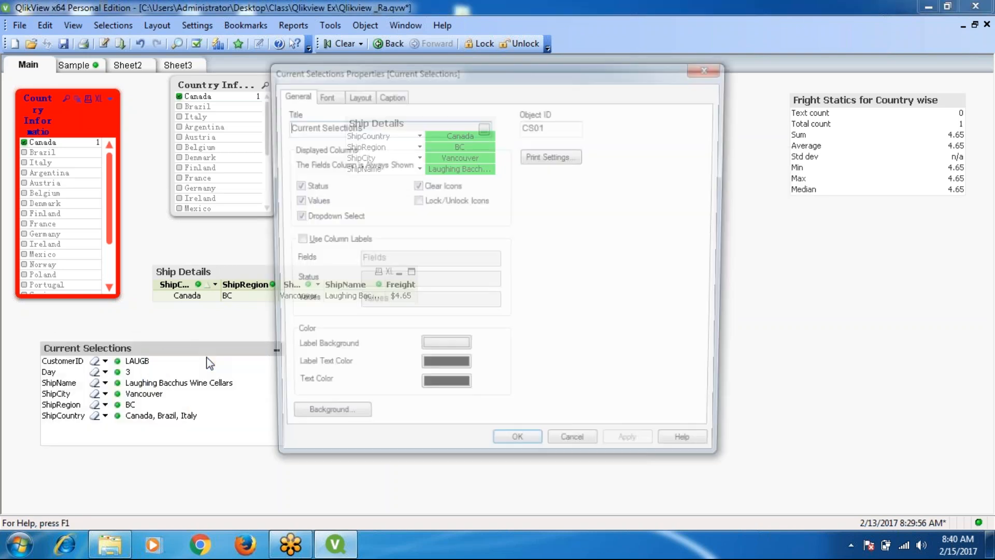
pyautogui.moveTo(482, 67); pyautogui.dragTo(657, 59)
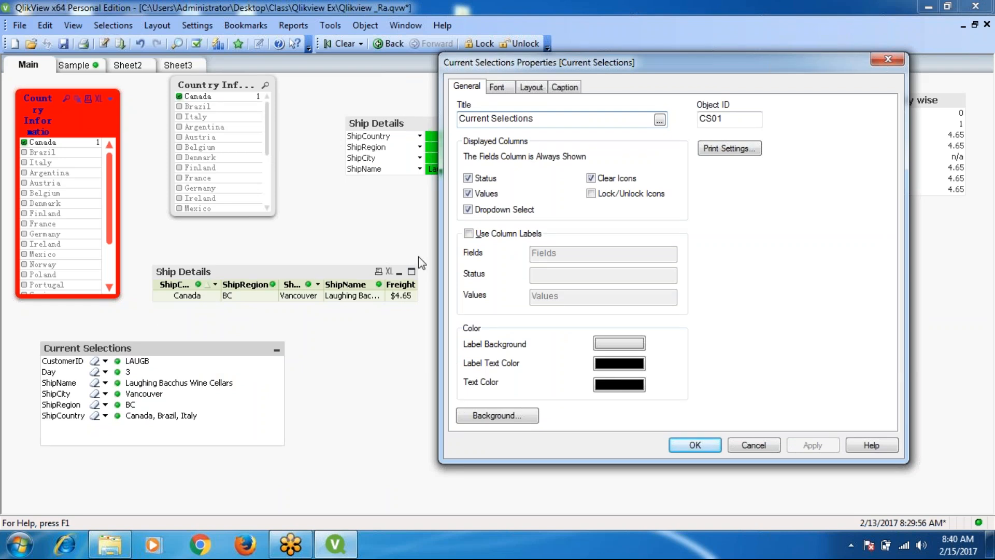
# - Try the Current Selections box without its Status column, applying the change and restoring the column
pyautogui.click(468, 177)
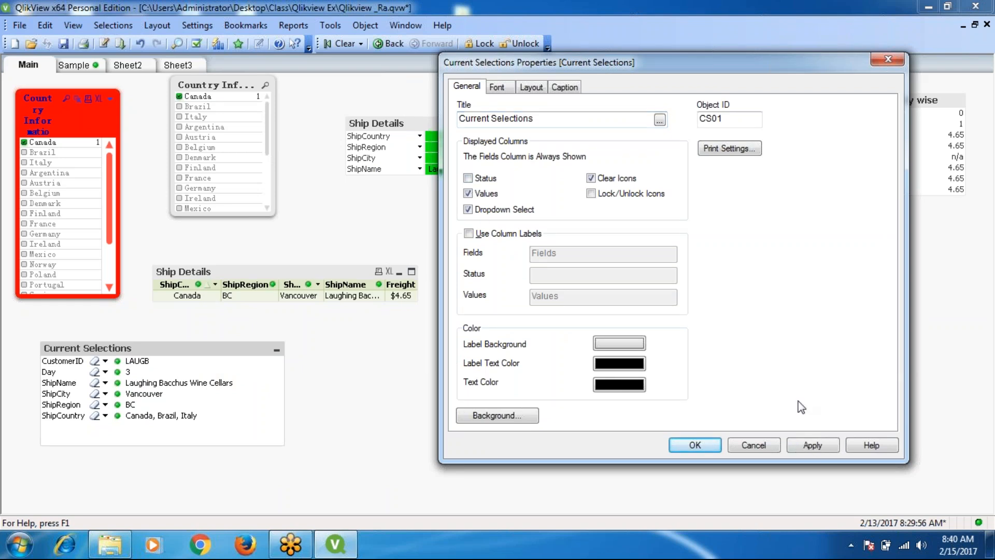
pyautogui.click(816, 445)
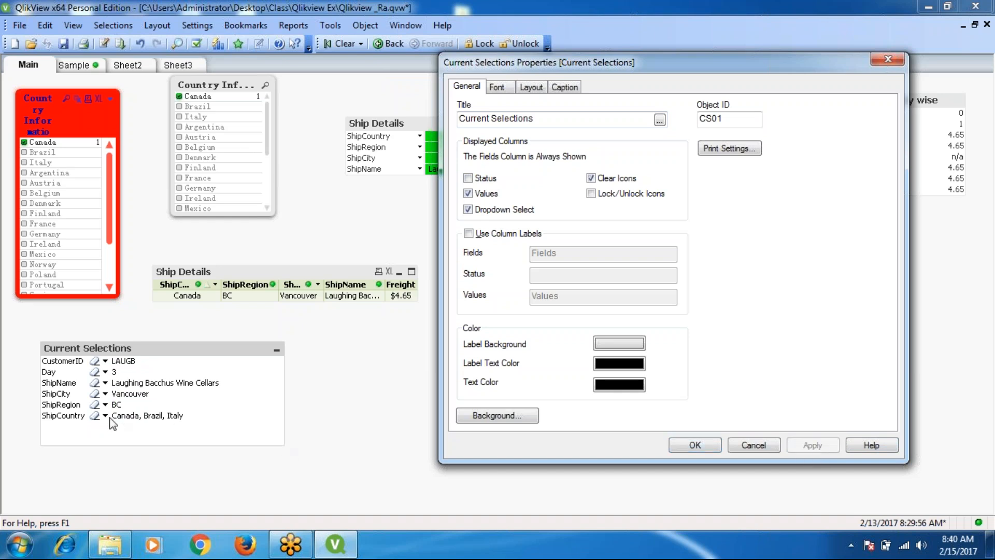
pyautogui.click(468, 179)
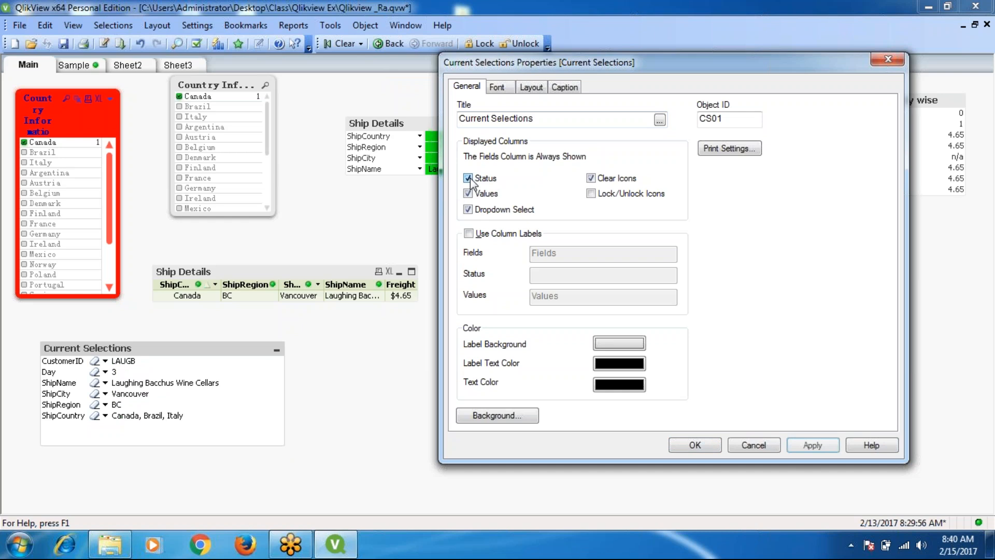
pyautogui.click(813, 445)
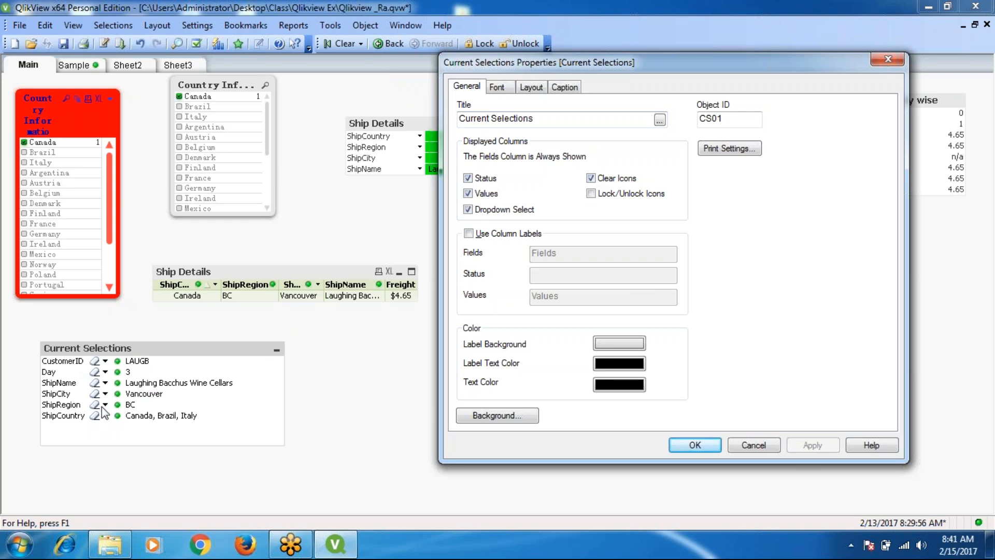
# - Try the Current Selections box without Clear Icons, applying the change and restoring the icons
pyautogui.click(591, 178)
pyautogui.click(816, 446)
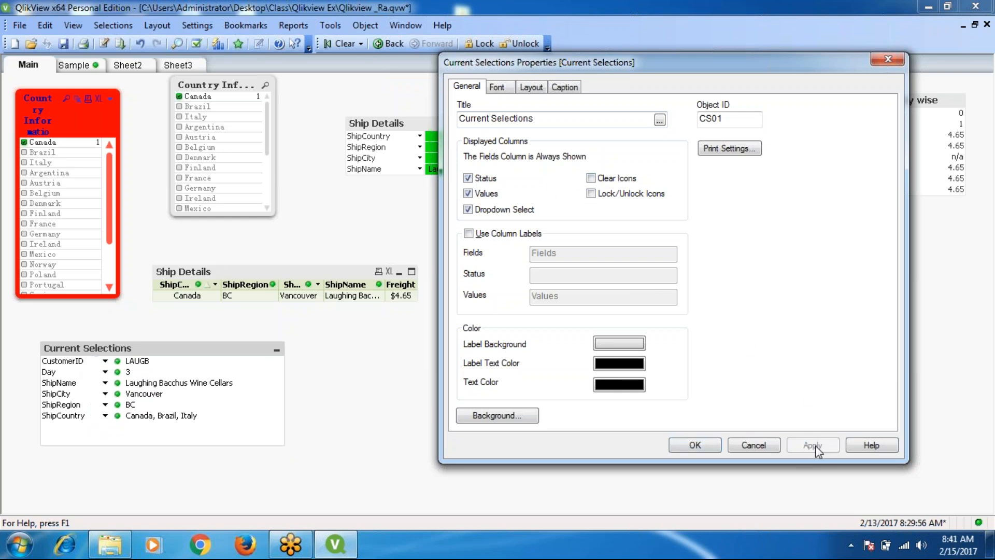
pyautogui.click(591, 178)
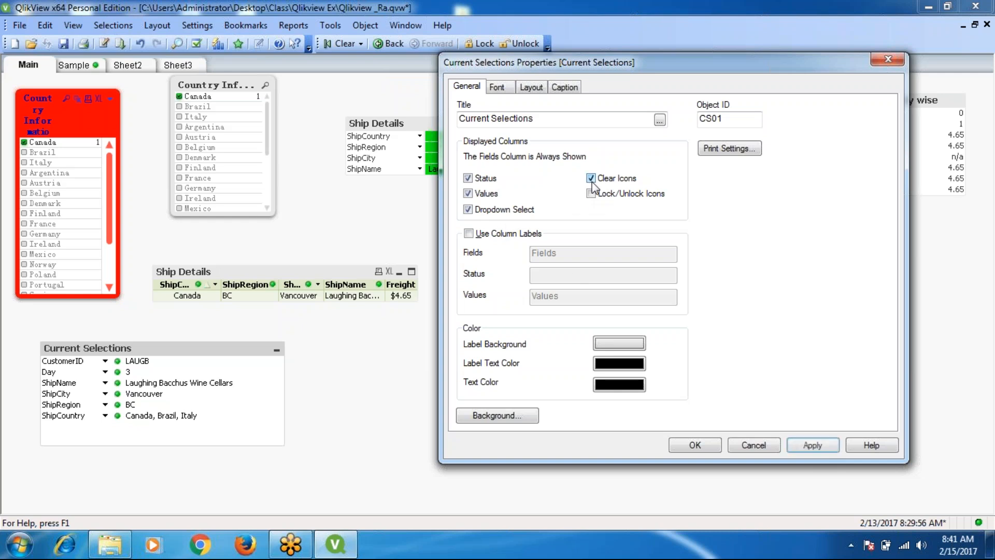
pyautogui.click(816, 446)
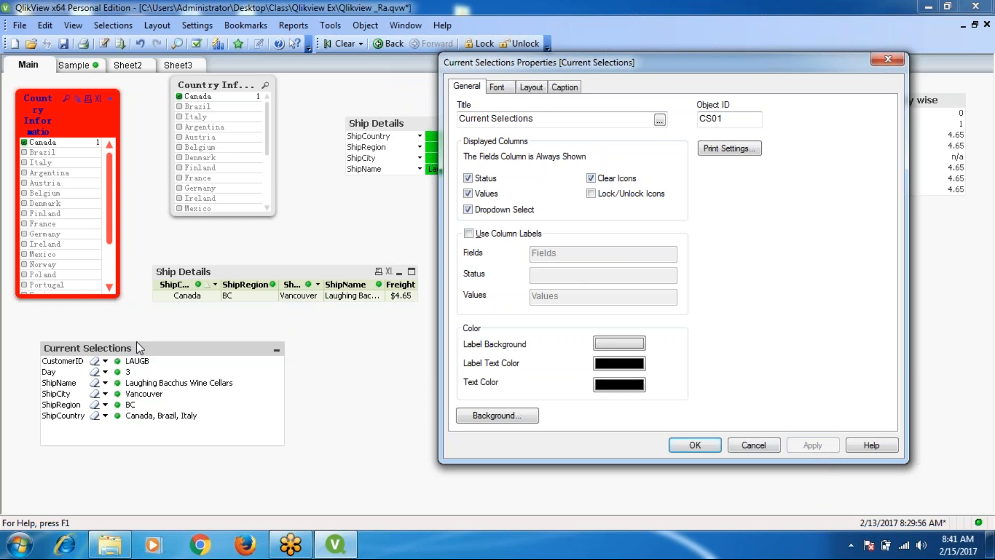
# - Try hiding the Values column in the Current Selections box, applying the change and restoring the column
pyautogui.click(467, 194)
pyautogui.click(814, 447)
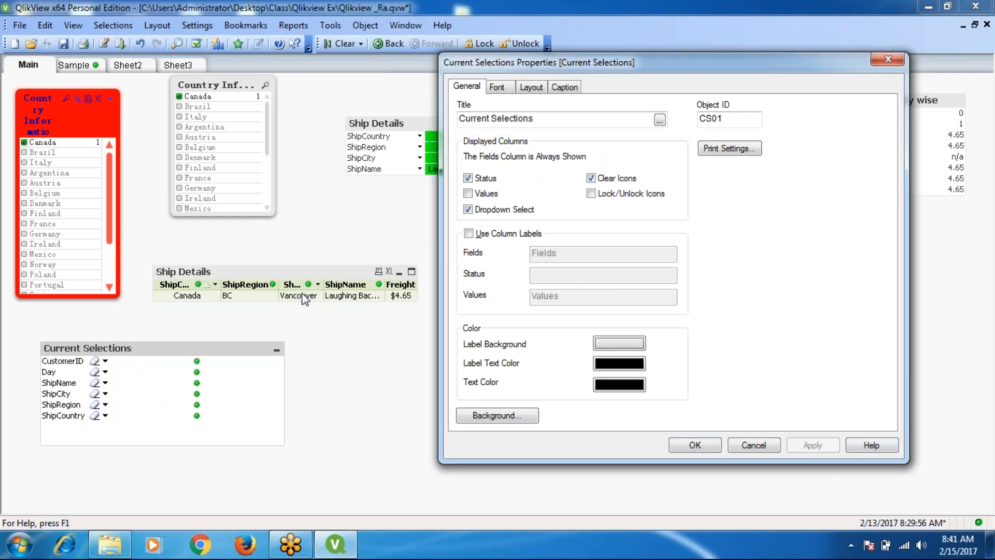
pyautogui.click(468, 194)
pyautogui.click(812, 446)
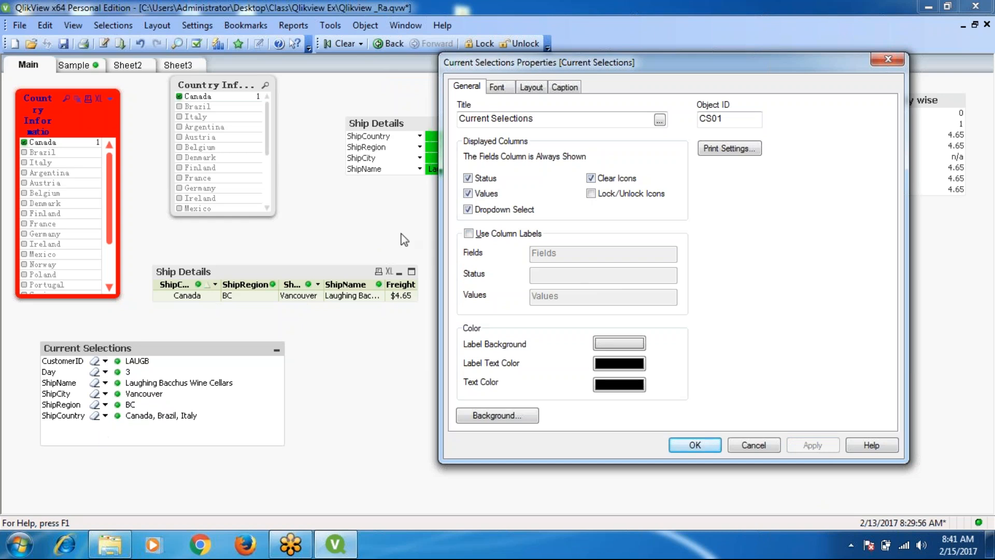
# - Remove the Dropdown Select column from the Current Selections box and lock all selections in the document
pyautogui.click(468, 209)
pyautogui.click(706, 449)
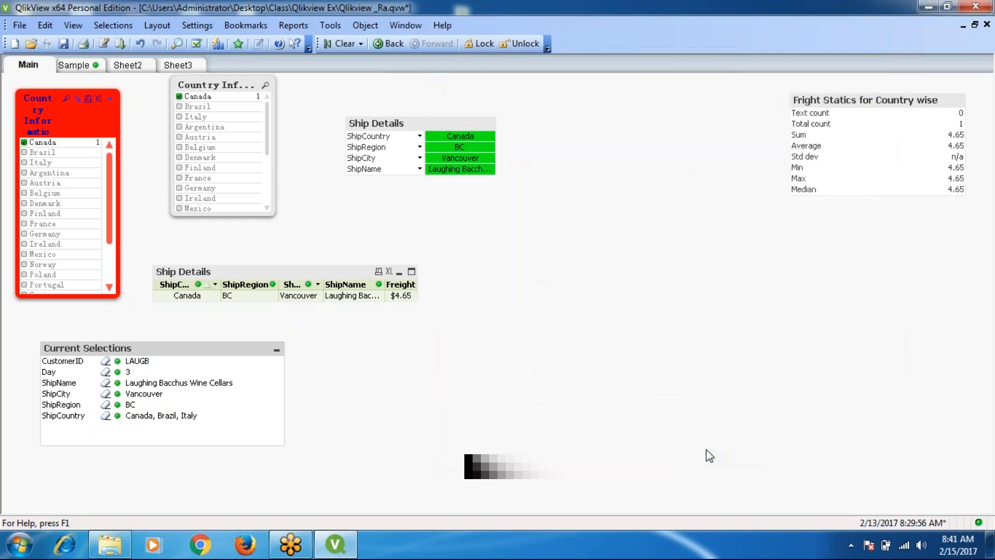
pyautogui.rightClick(253, 353)
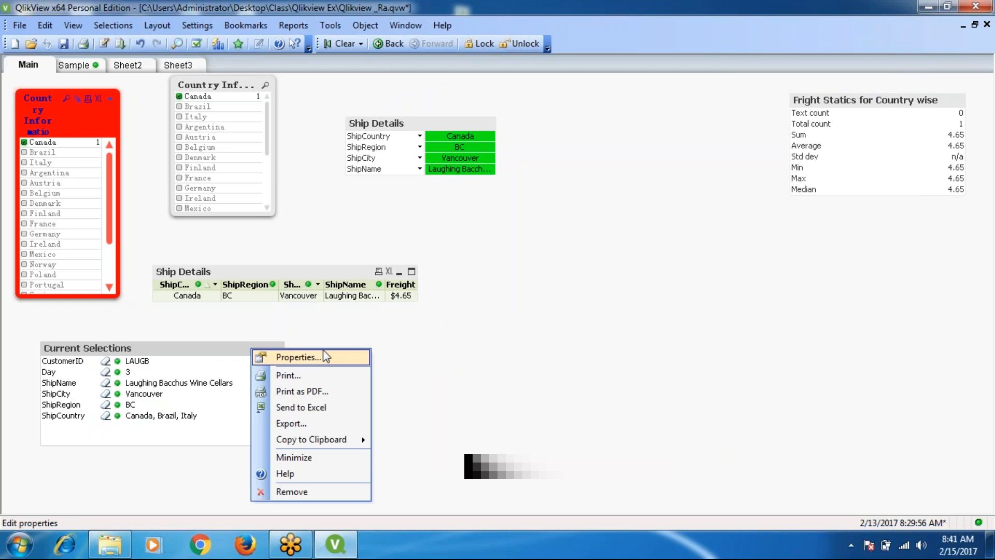
pyautogui.moveTo(548, 313); pyautogui.dragTo(492, 43)
pyautogui.click(493, 44)
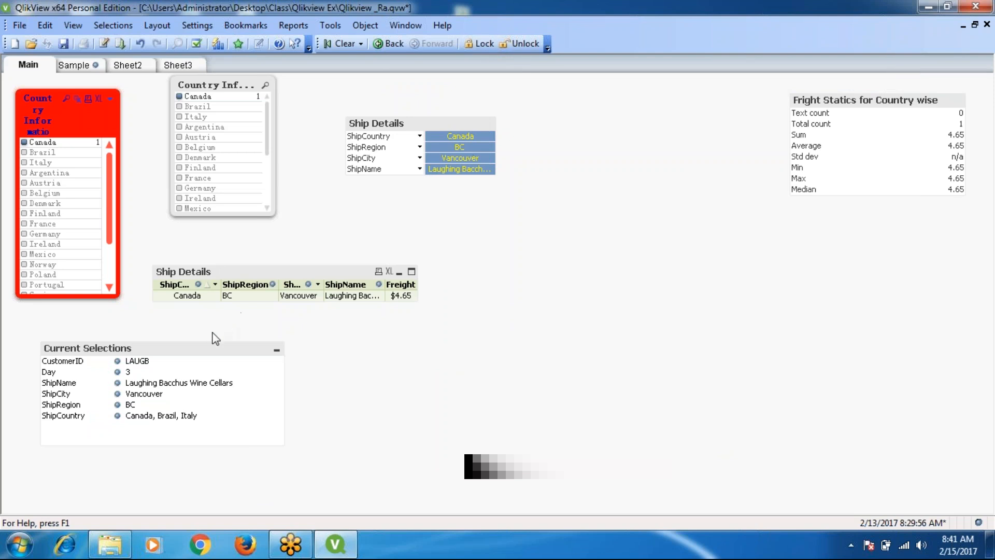
# - Open the Current Selections box's properties, apply Lock/Unlock Icons to preview them, and clear that option again
pyautogui.rightClick(215, 346)
pyautogui.click(245, 356)
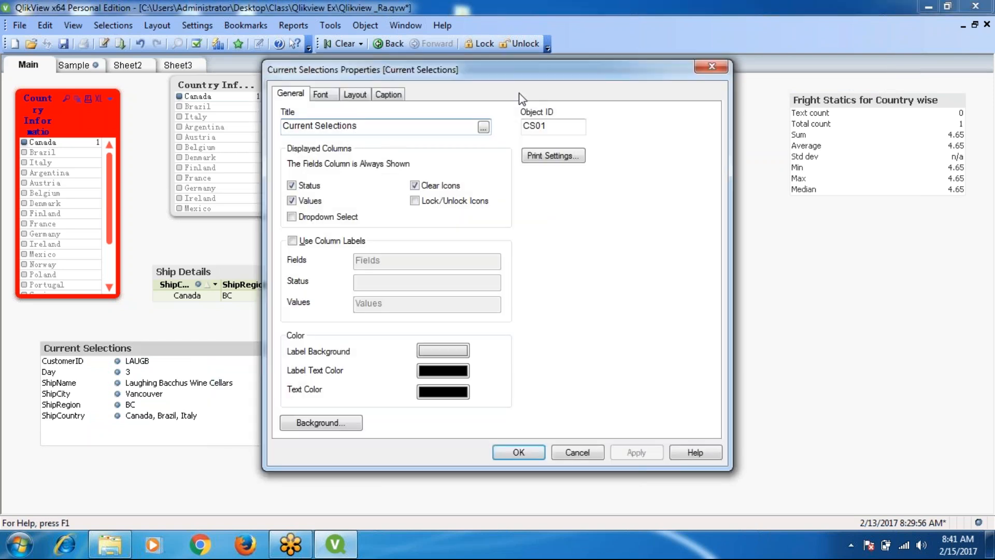
pyautogui.moveTo(509, 70); pyautogui.dragTo(681, 86)
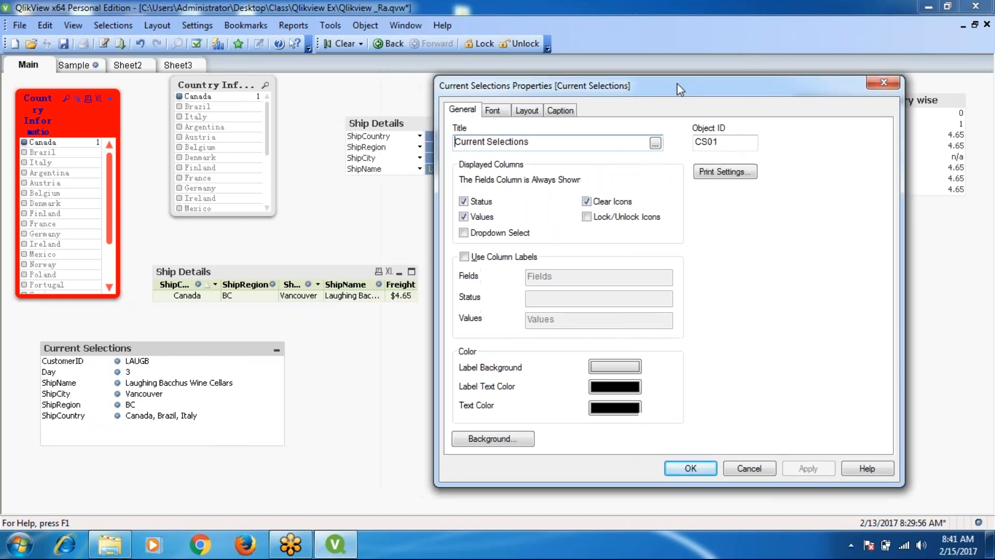
pyautogui.click(586, 218)
pyautogui.click(809, 468)
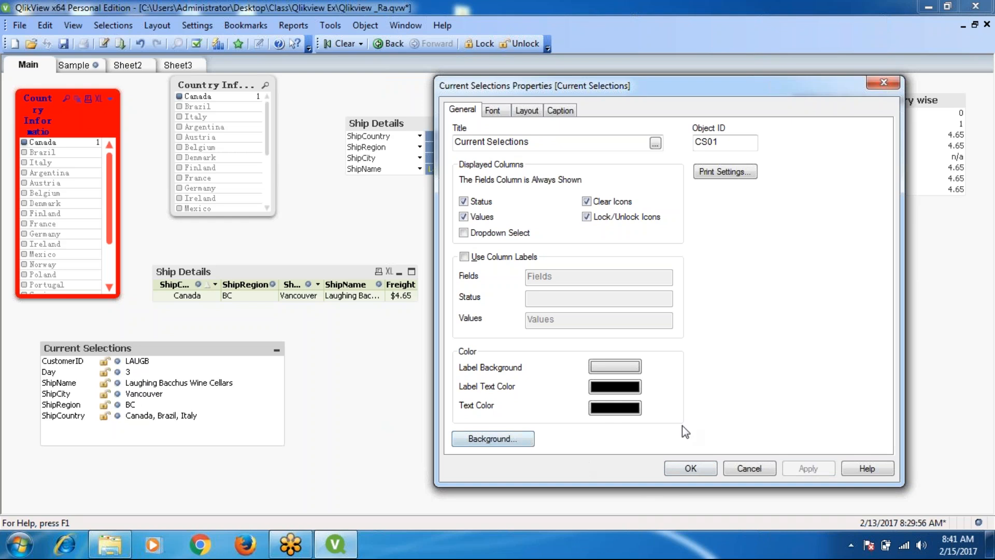
pyautogui.click(587, 216)
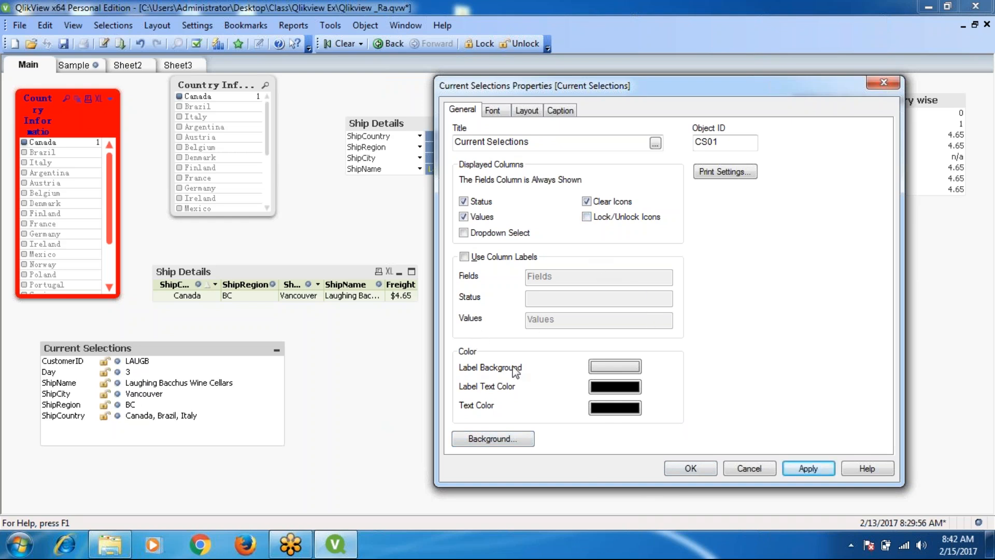
# - Set the base color of the Current Selections box's label background gradient to yellow
pyautogui.click(632, 368)
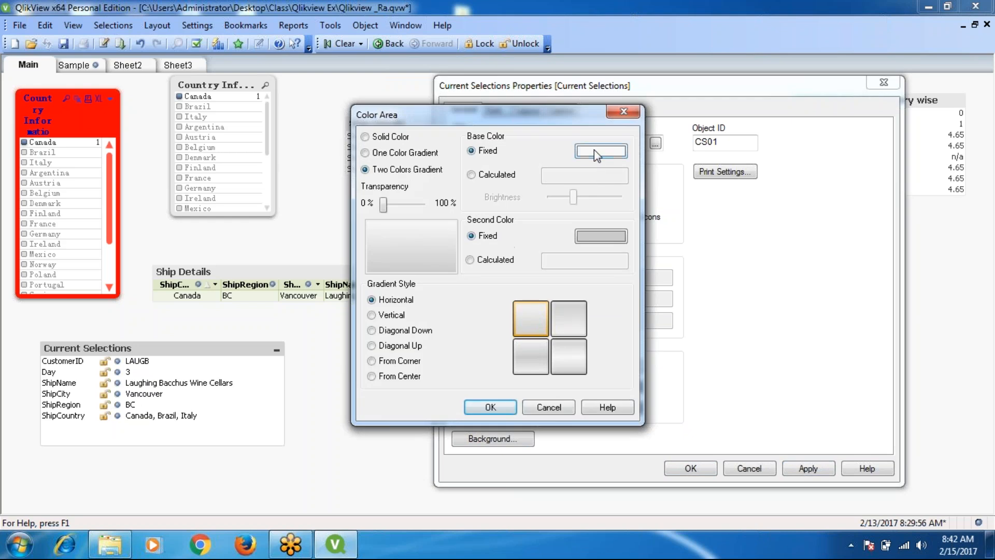
pyautogui.click(596, 151)
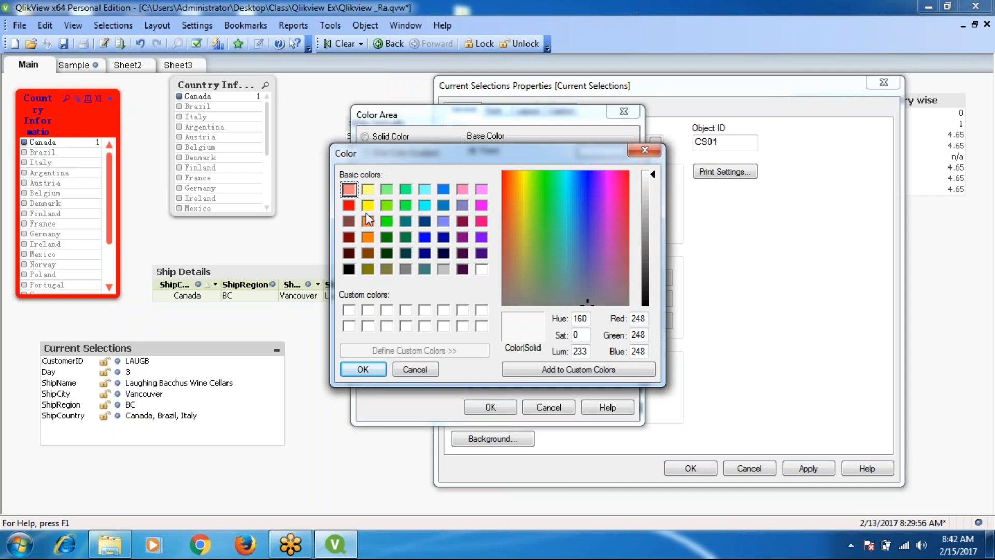
pyautogui.click(368, 205)
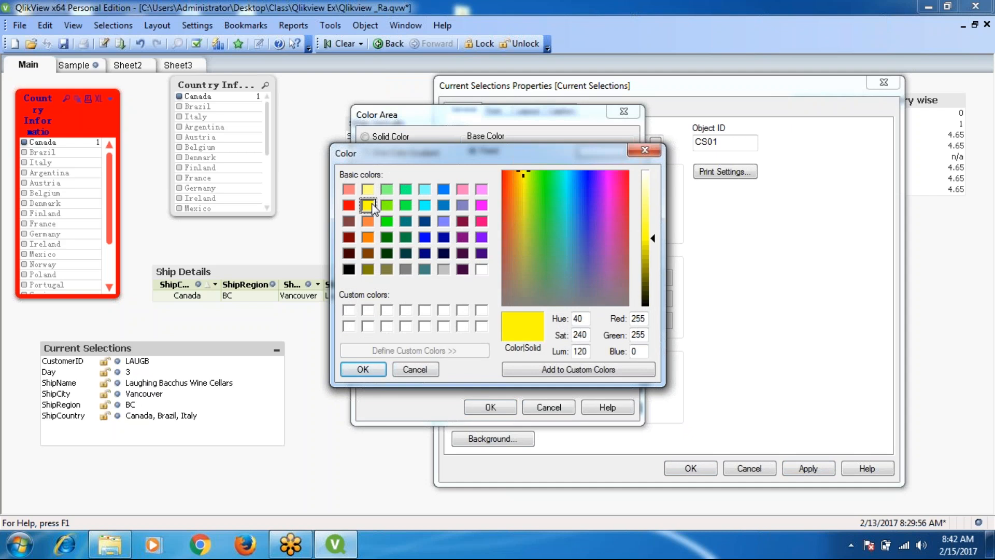
pyautogui.click(361, 369)
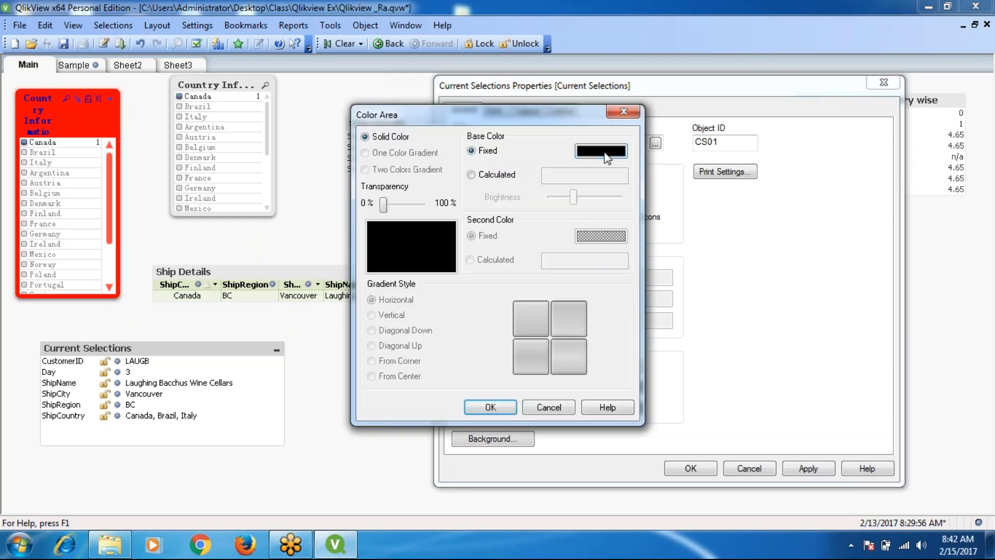
# - Set the label text color of the Current Selections box to solid blue
pyautogui.click(607, 156)
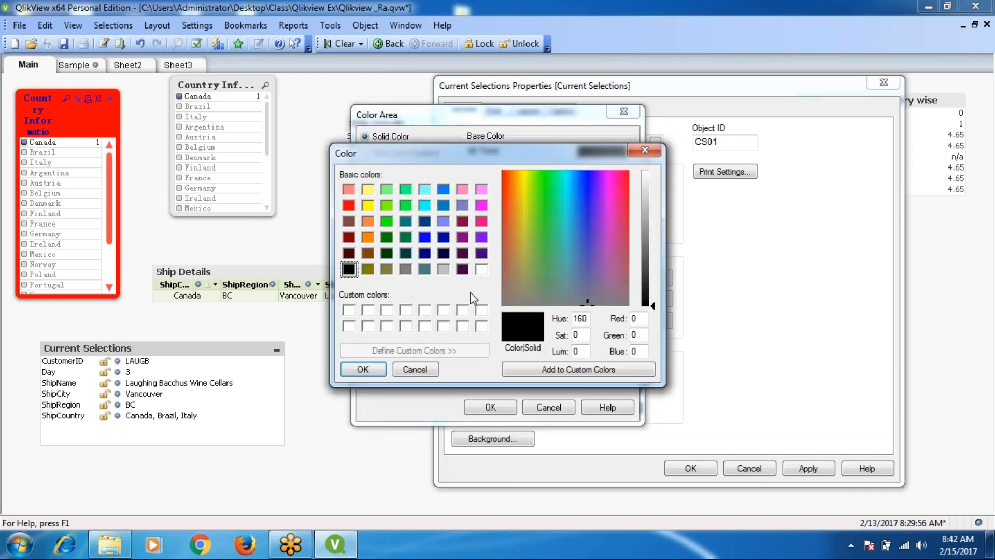
pyautogui.click(425, 237)
pyautogui.click(362, 369)
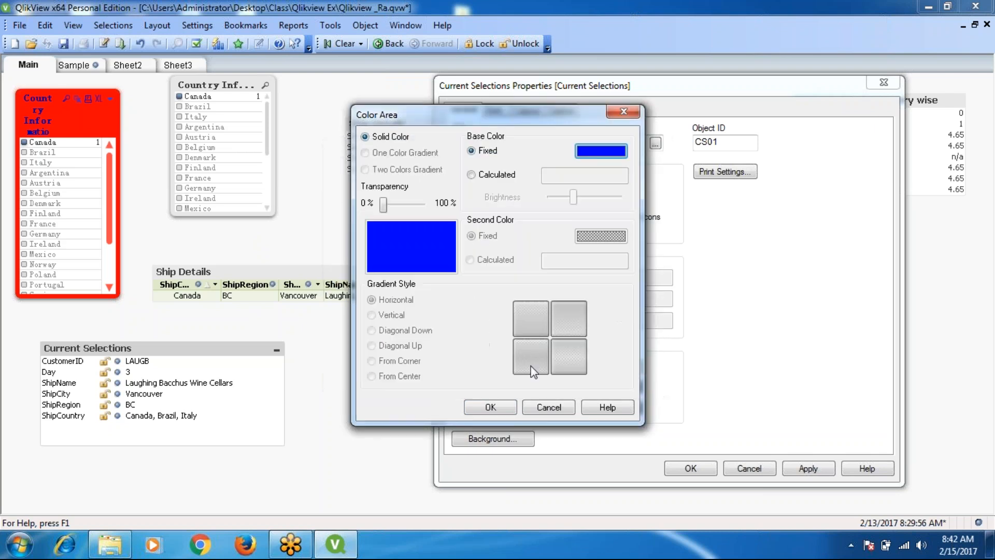
pyautogui.click(487, 406)
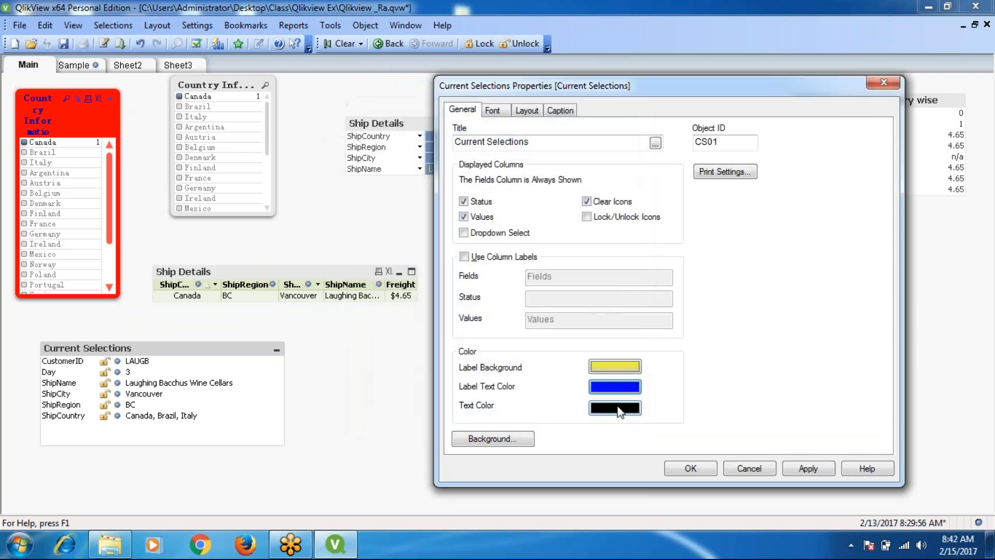
# - Set the text color of the Current Selections box to solid dark green
pyautogui.click(619, 406)
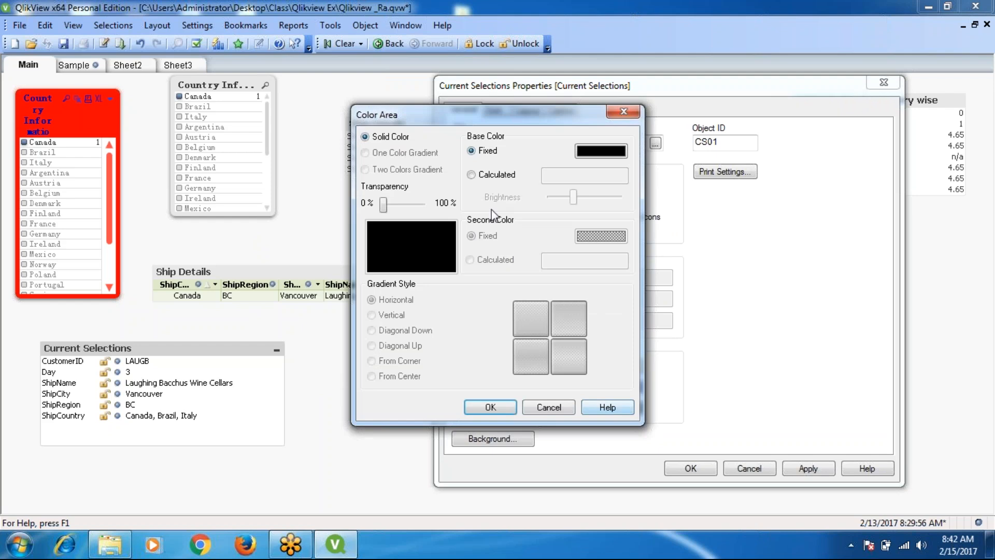
pyautogui.click(603, 152)
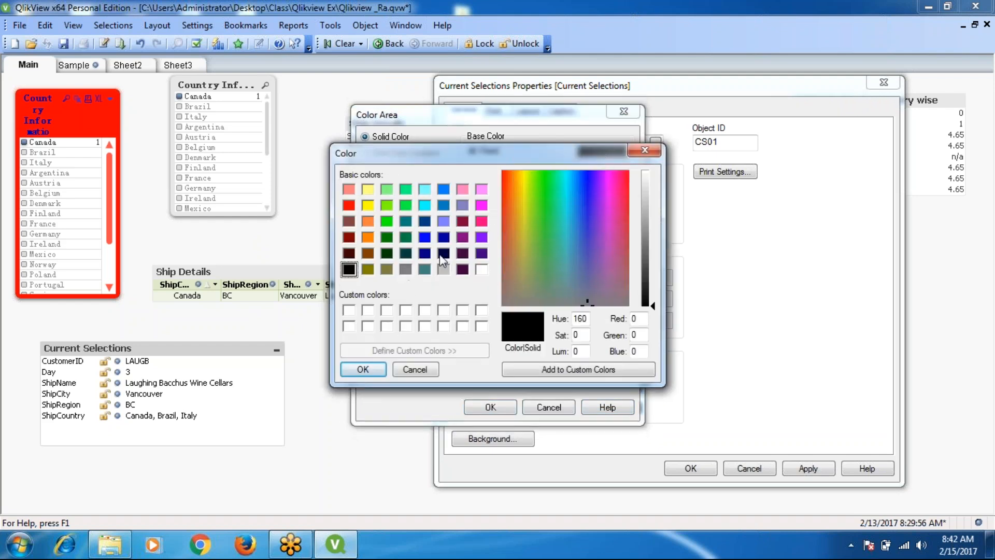
pyautogui.click(387, 237)
pyautogui.click(369, 372)
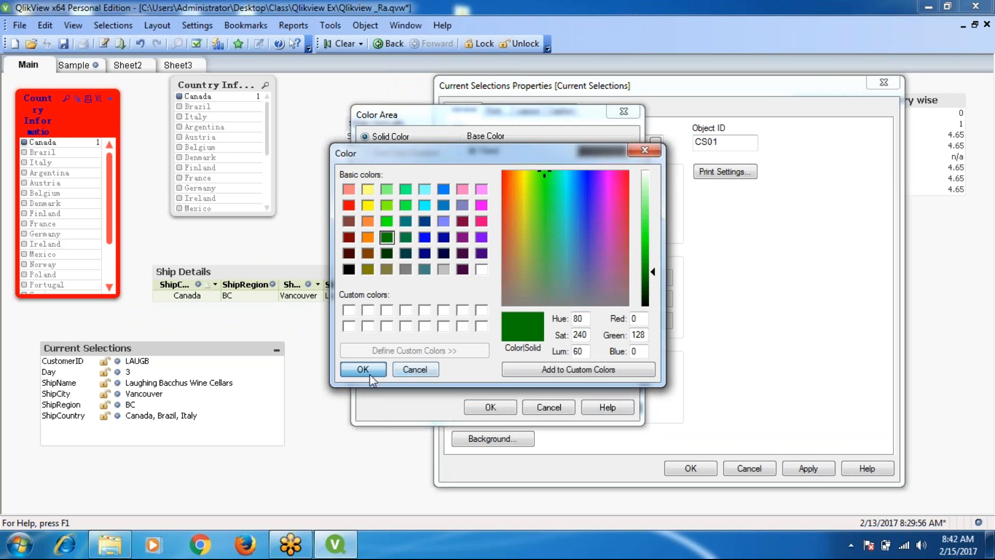
pyautogui.click(492, 408)
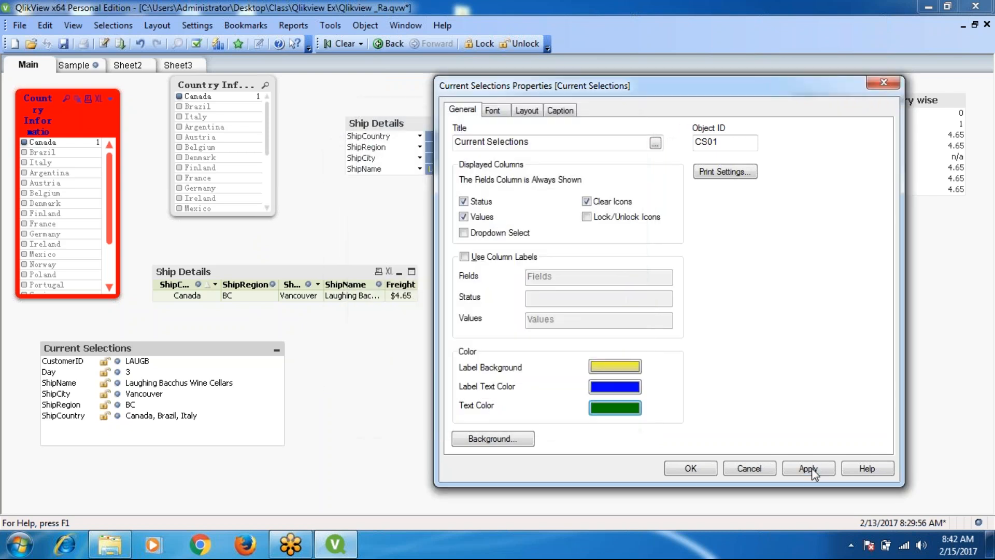
# - Apply the color changes to the Current Selections box, review its font, layout and caption settings, and close its properties
pyautogui.click(808, 469)
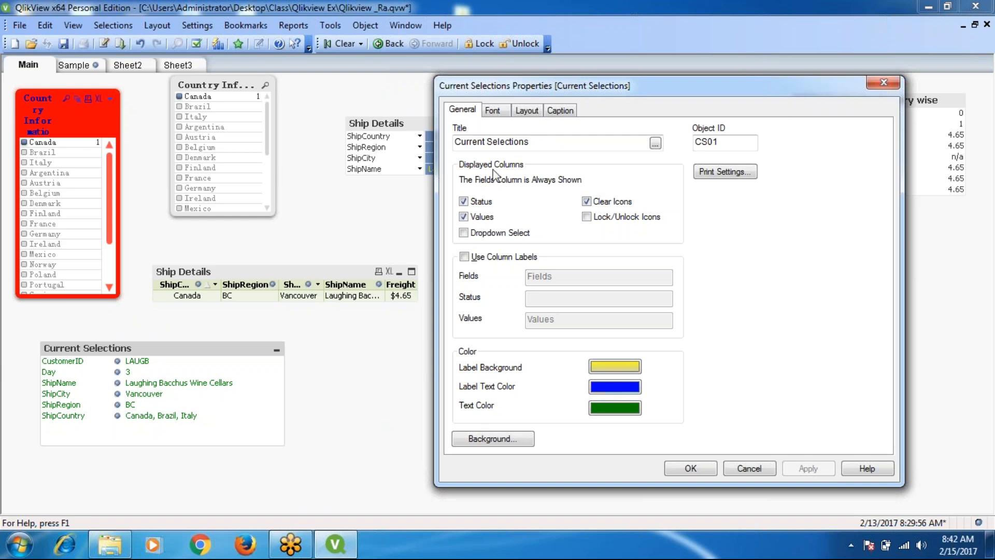
pyautogui.click(492, 110)
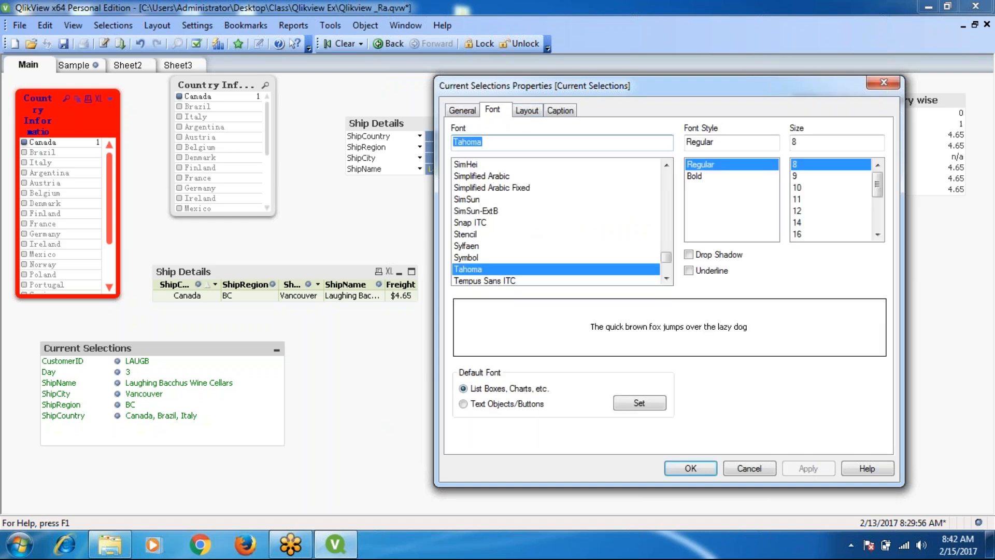
pyautogui.click(528, 110)
pyautogui.click(559, 110)
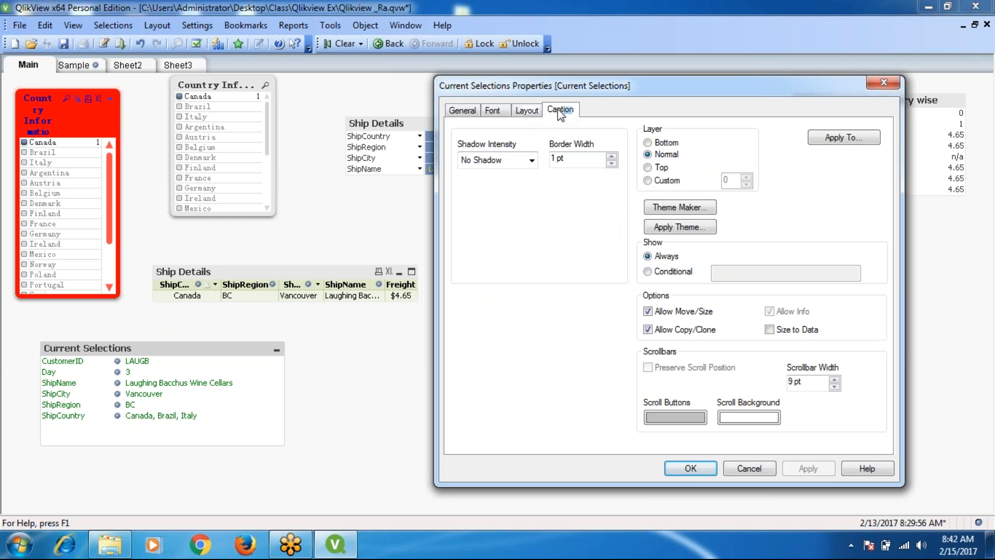
pyautogui.click(686, 474)
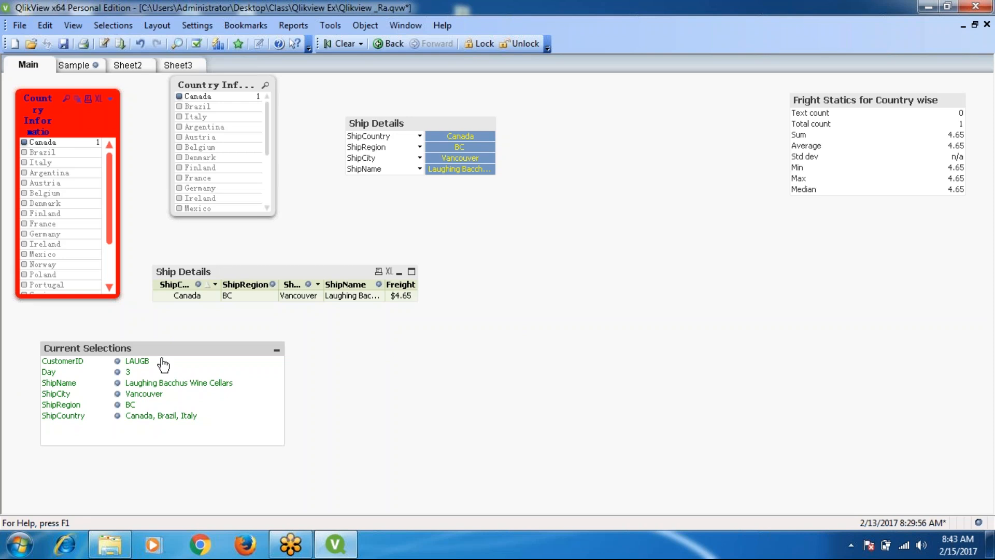
# - Add a new empty text object with the default light blue background to the Main sheet
pyautogui.rightClick(548, 187)
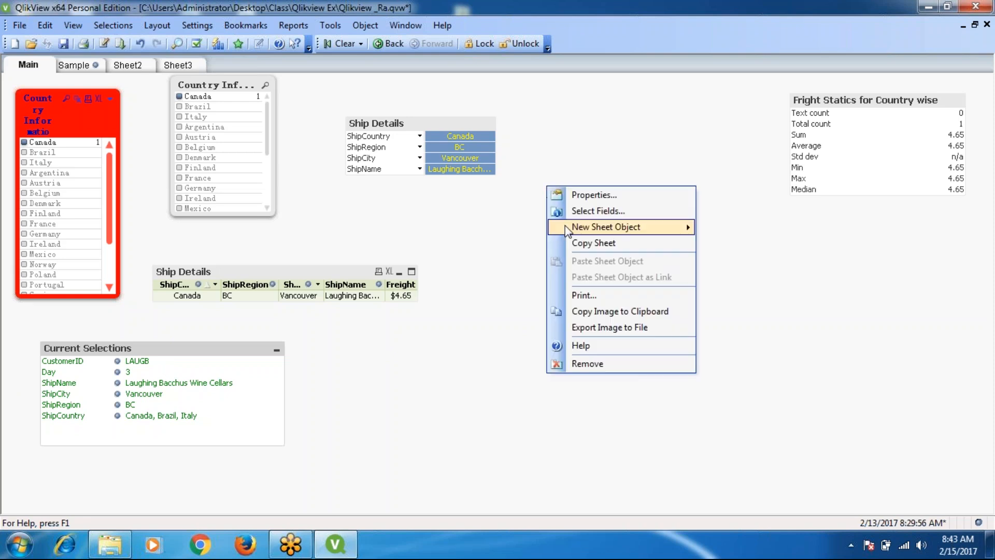
pyautogui.moveTo(609, 229)
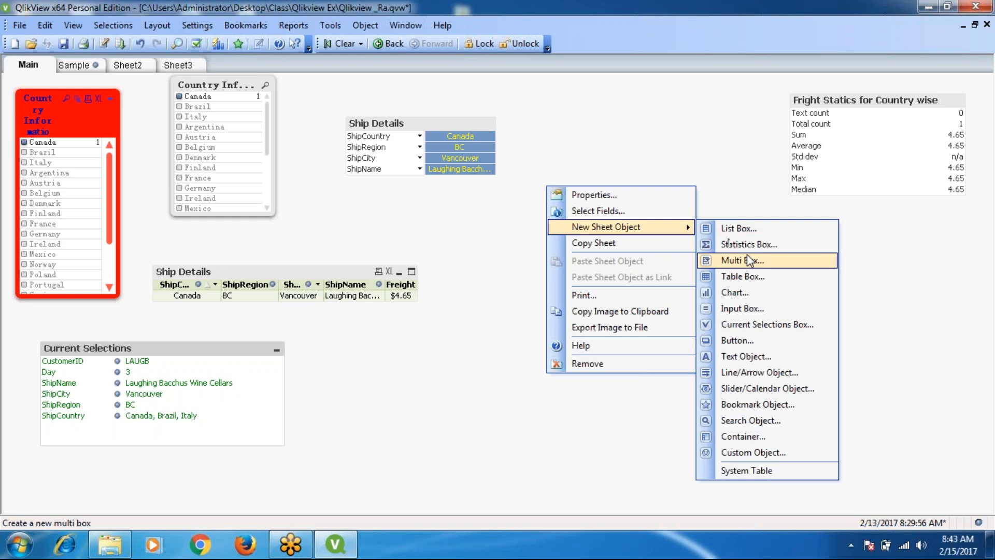
pyautogui.click(761, 358)
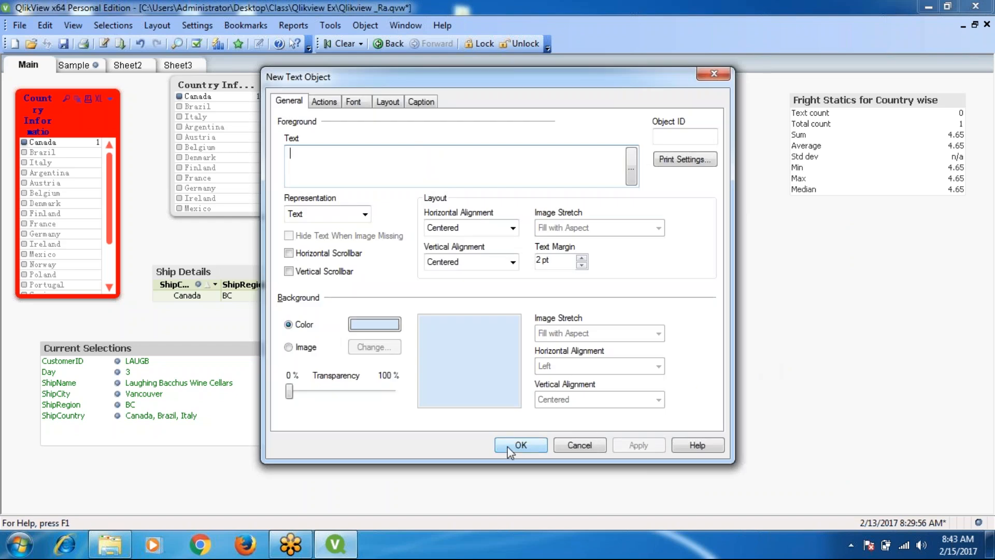
pyautogui.click(521, 444)
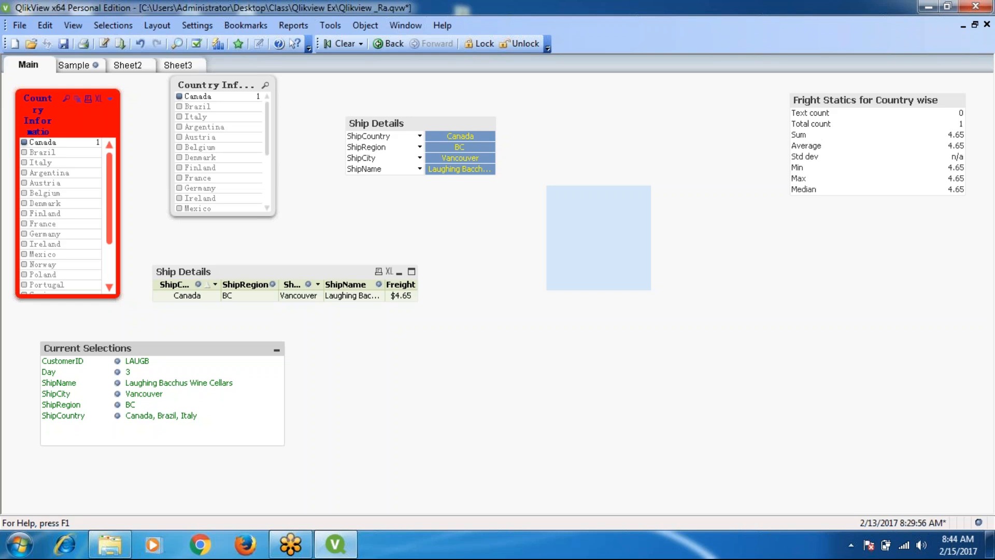
# - Fill the new text object with five lines of placeholder text made of repeated letters such as b, c and e
pyautogui.rightClick(596, 260)
pyautogui.click(642, 264)
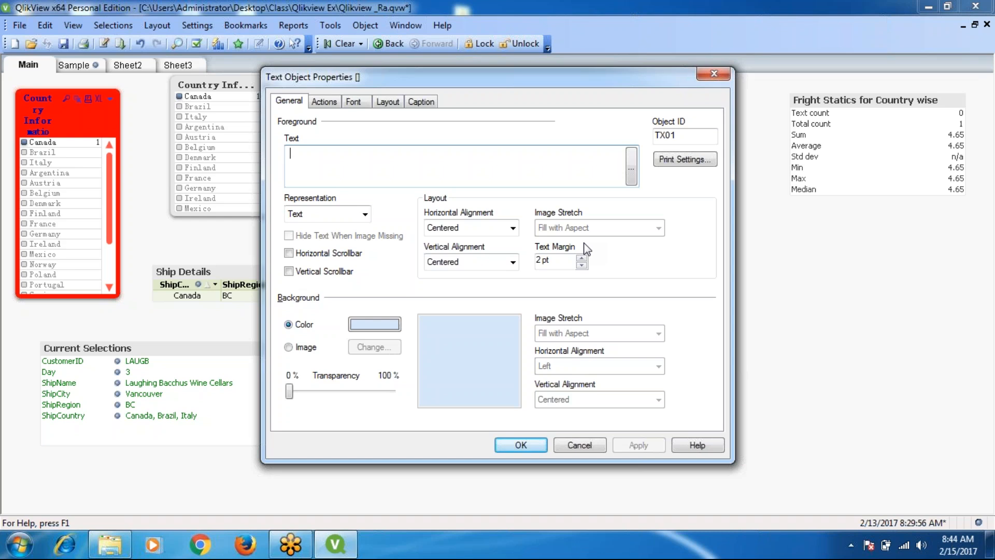
pyautogui.write('a')
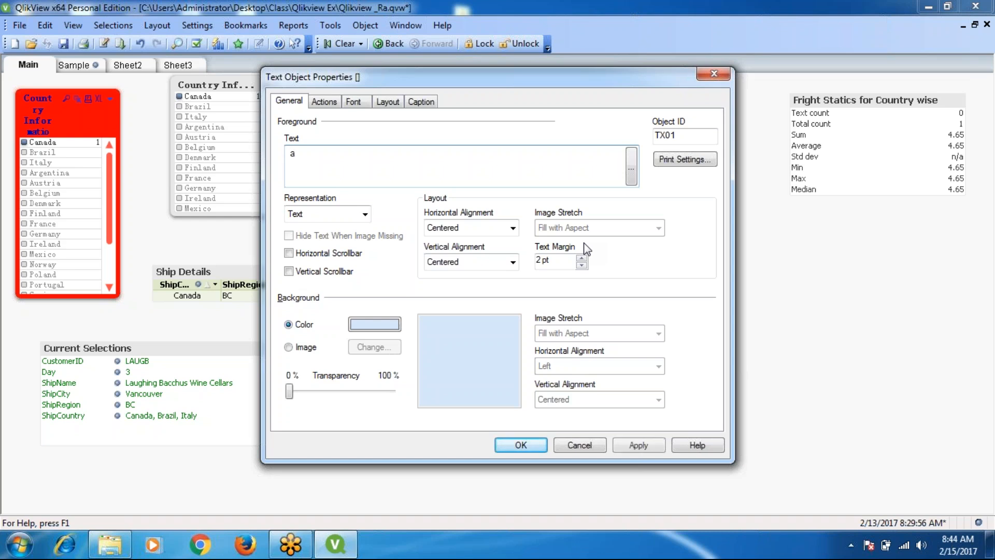
pyautogui.write('abbbbbbbbbbbbbbbbbbbbbbbbbbbb')
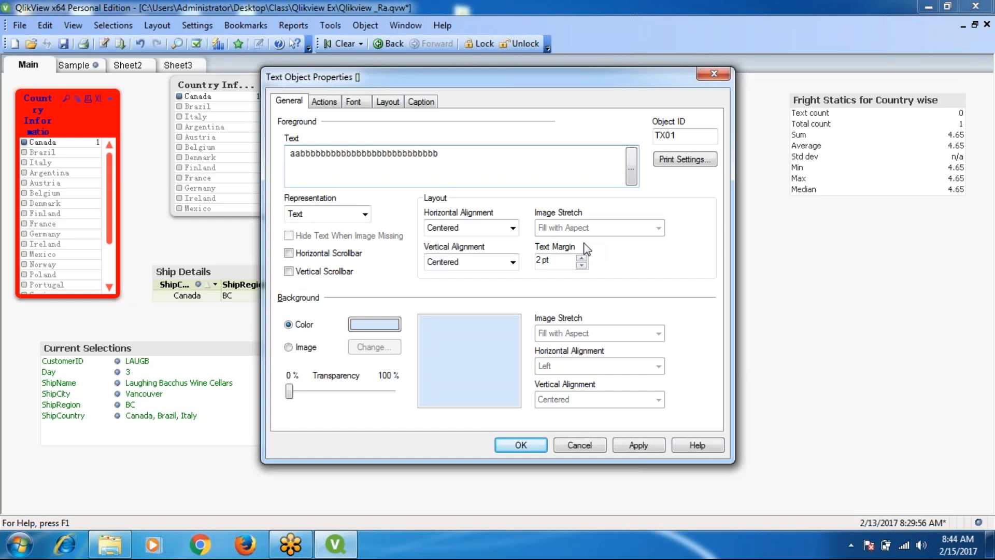
pyautogui.write('cbbbbbbbbbbbbbbbbbb')
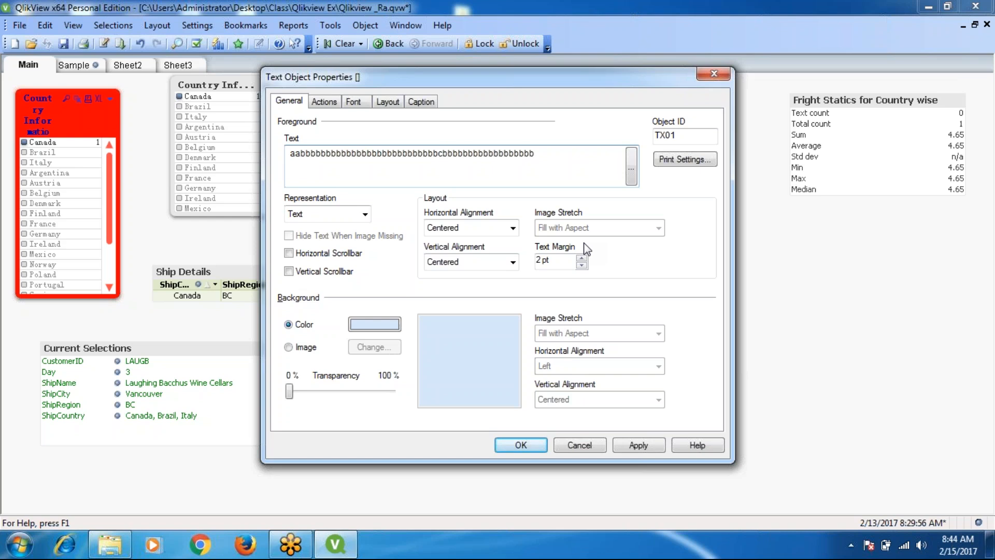
pyautogui.press('Return')
pyautogui.write('cccccccccccccccc')
pyautogui.press('Return')
pyautogui.write('bbbbbbbbbbbbbbbbbbbbbbbbbbbbbbbbbbbbbbbbbbb')
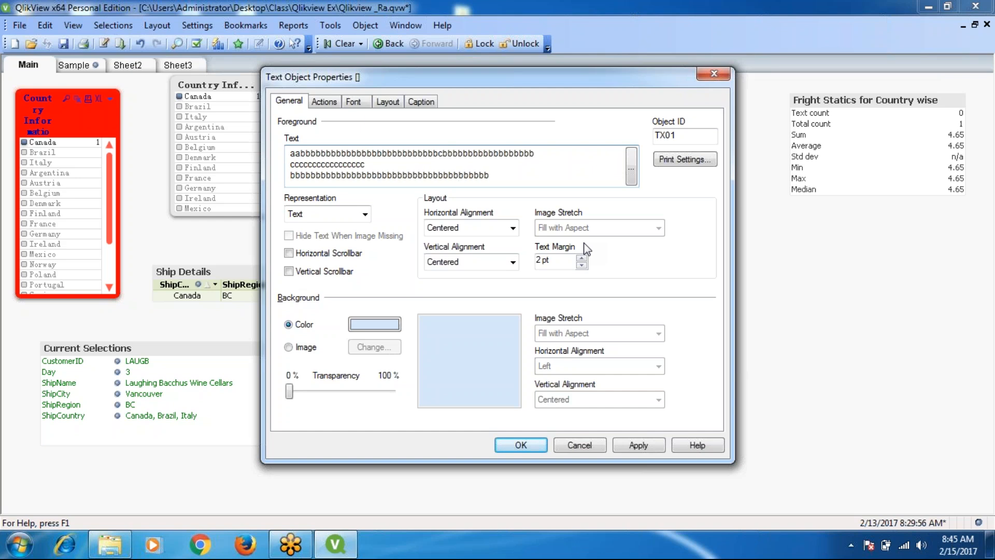
pyautogui.press('Return')
pyautogui.write('wwwwwwwwwwww')
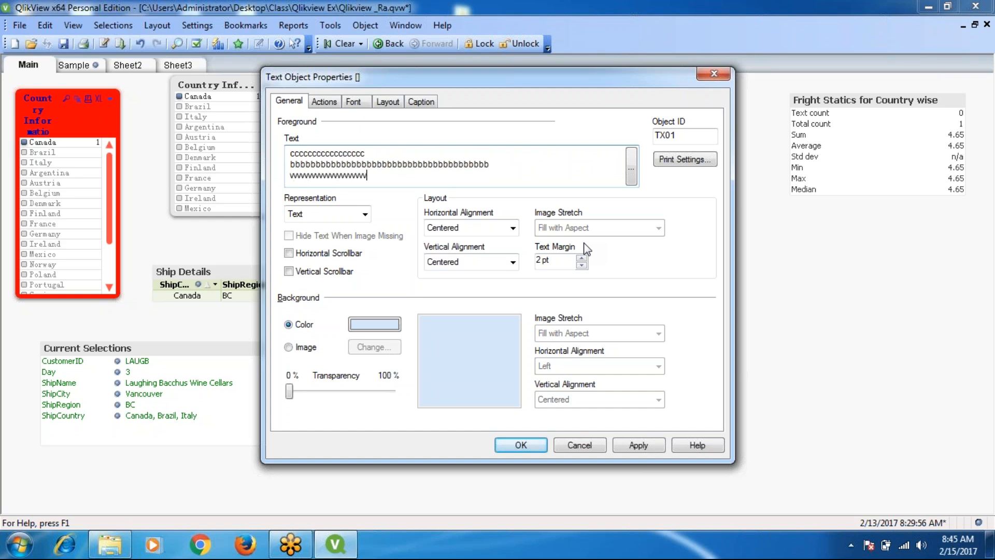
pyautogui.write('wwwwwwwwwwwwwwwwwww')
pyautogui.press('Return')
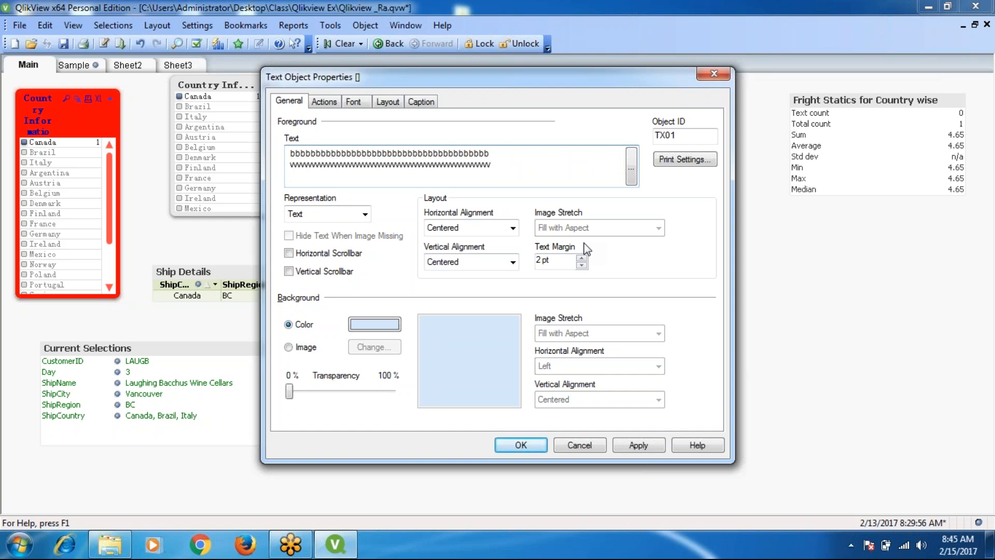
pyautogui.write('eeeeeeeeeeeeeeeeeeeeeeeeeeeeeeeeeeee')
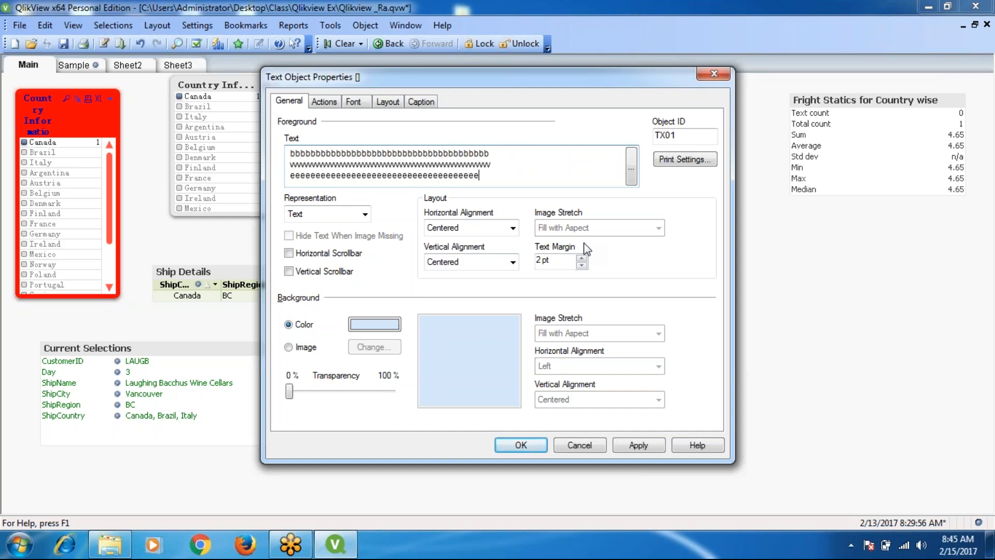
pyautogui.write('eeeeeeeeeeeeeeeeeeeeee')
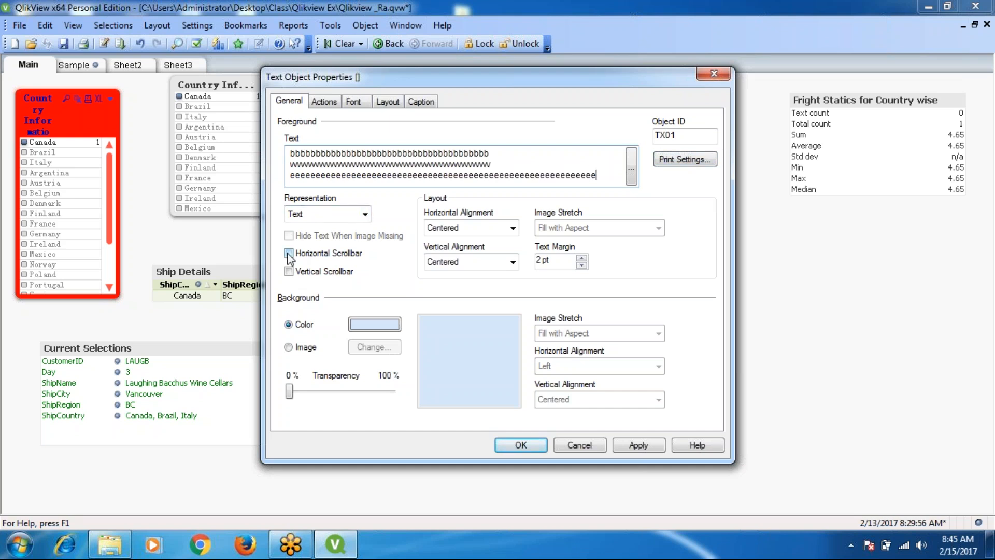
pyautogui.click(634, 446)
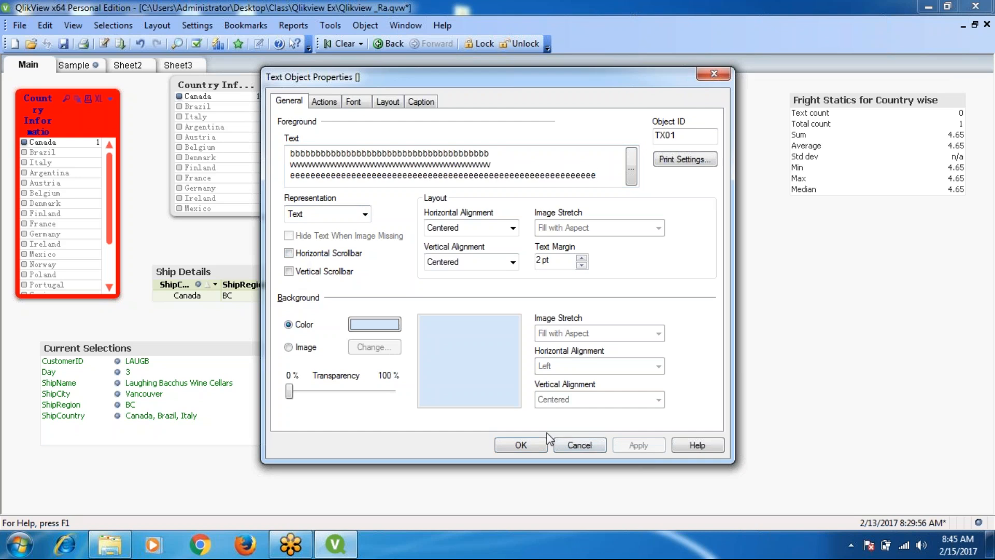
pyautogui.click(520, 445)
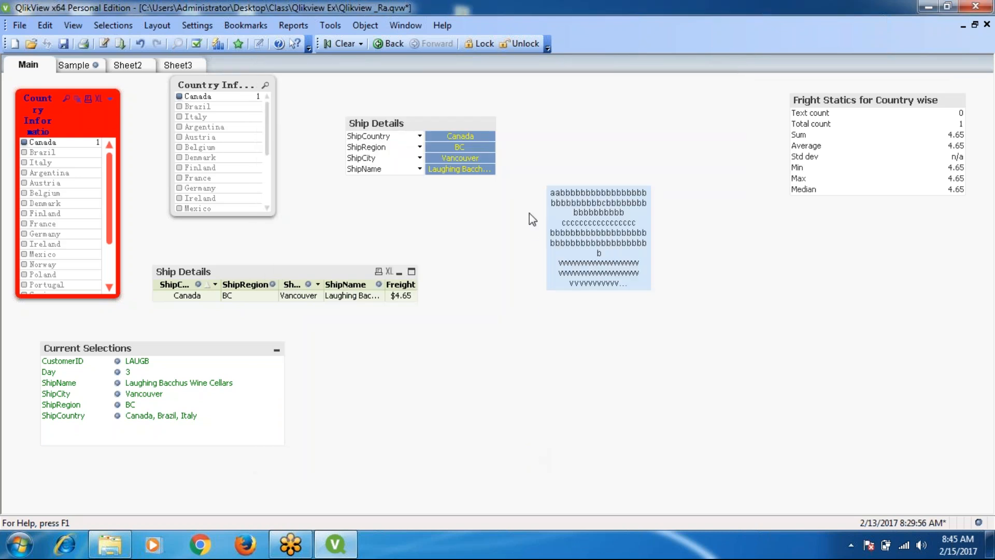
# - Enable the horizontal and vertical scrollbars for the text object and apply them, keeping the object in view
pyautogui.rightClick(607, 215)
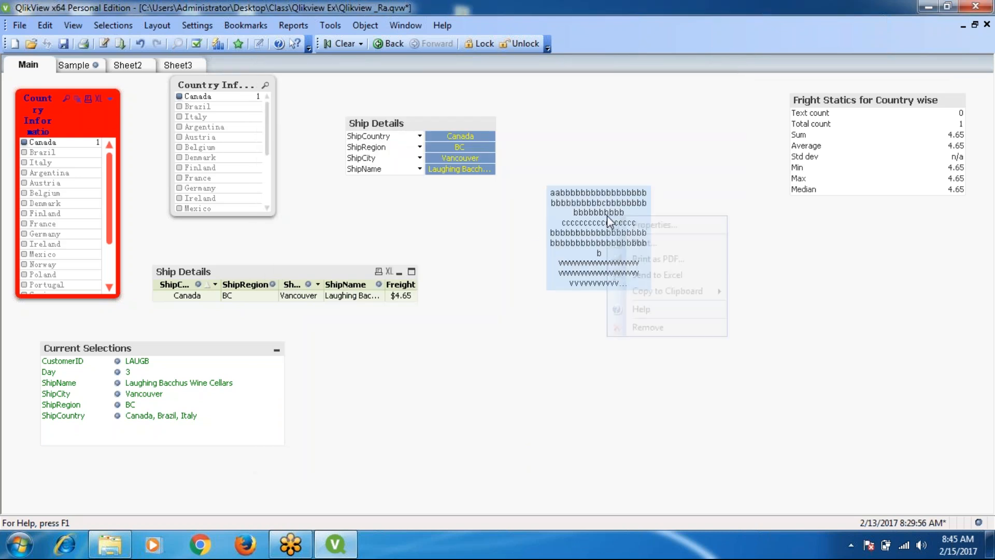
pyautogui.click(647, 225)
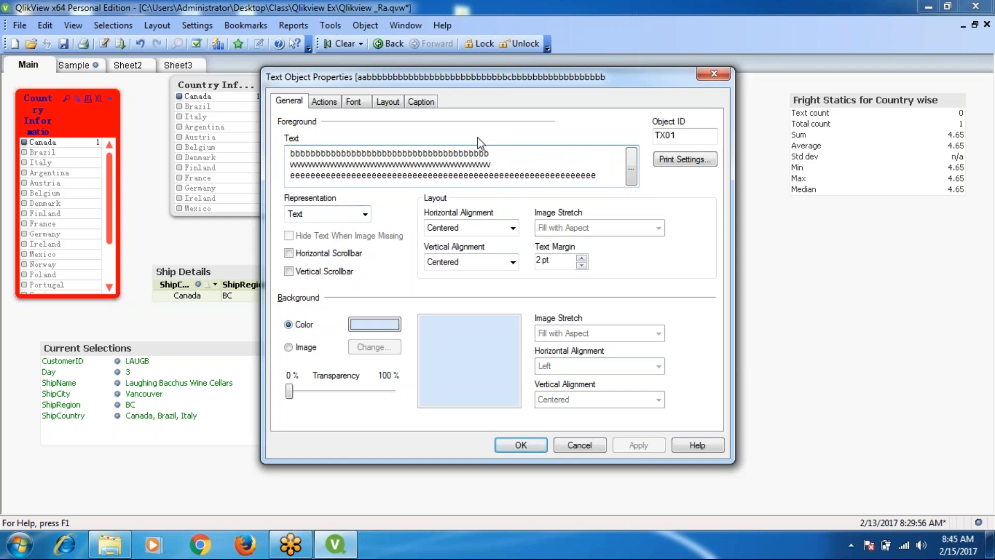
pyautogui.moveTo(447, 80); pyautogui.dragTo(233, 49)
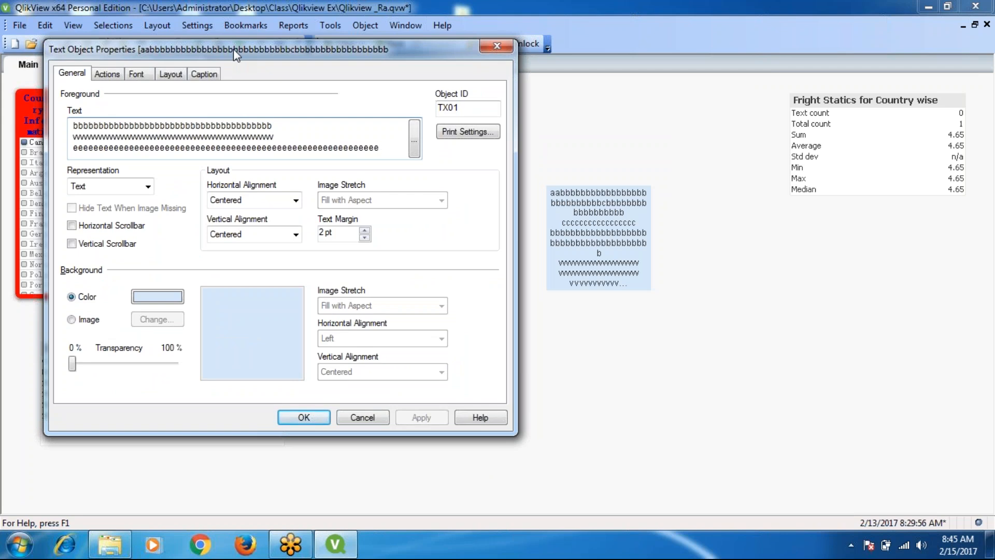
pyautogui.click(72, 226)
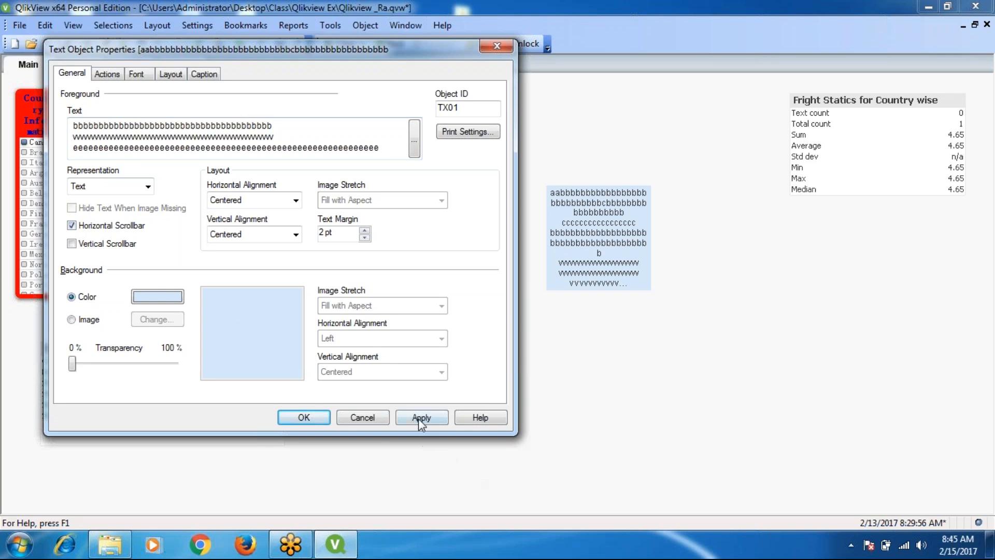
pyautogui.click(420, 418)
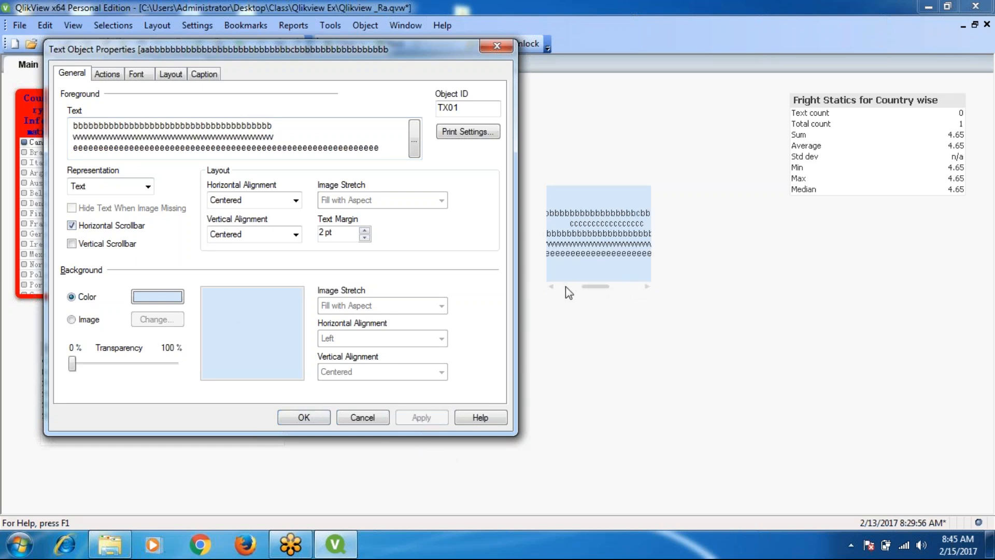
pyautogui.click(75, 247)
pyautogui.click(435, 422)
# - Preview Right and Left horizontal alignment on the text object, and restore Centered
pyautogui.click(297, 206)
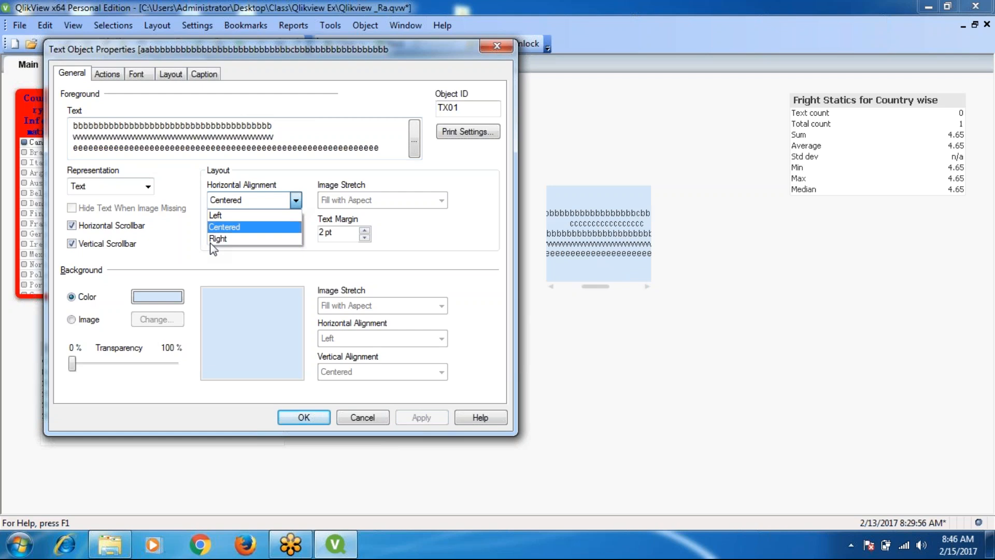
pyautogui.click(228, 241)
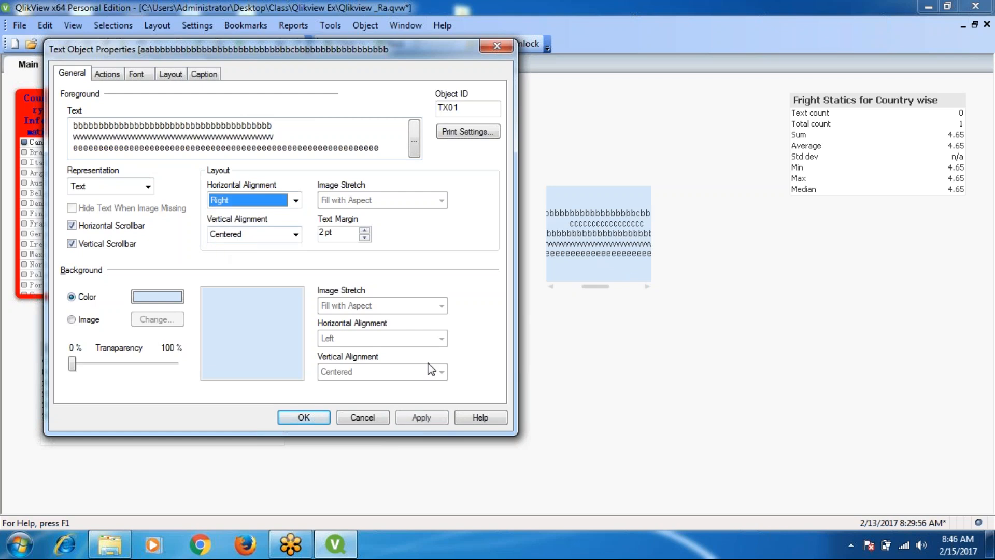
pyautogui.click(423, 418)
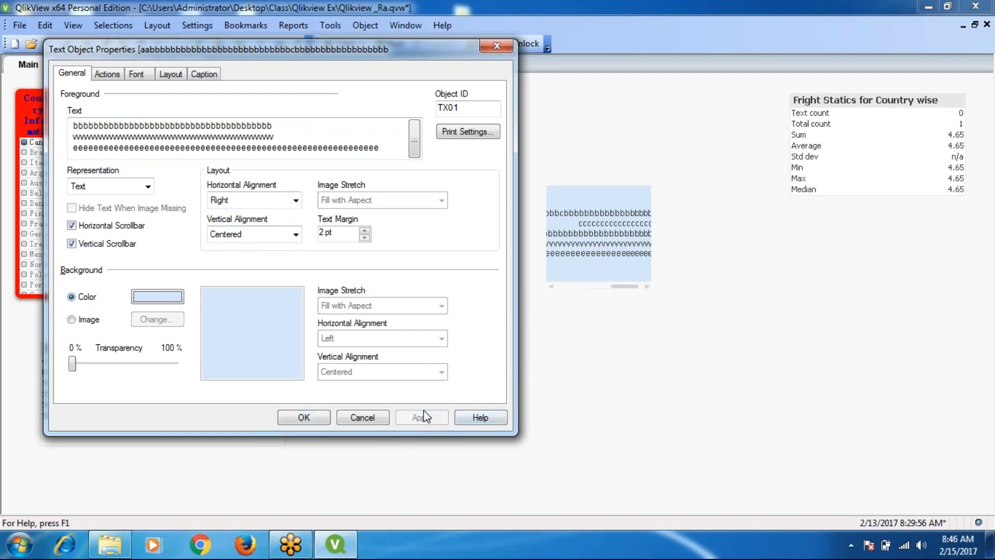
pyautogui.click(293, 201)
pyautogui.click(232, 215)
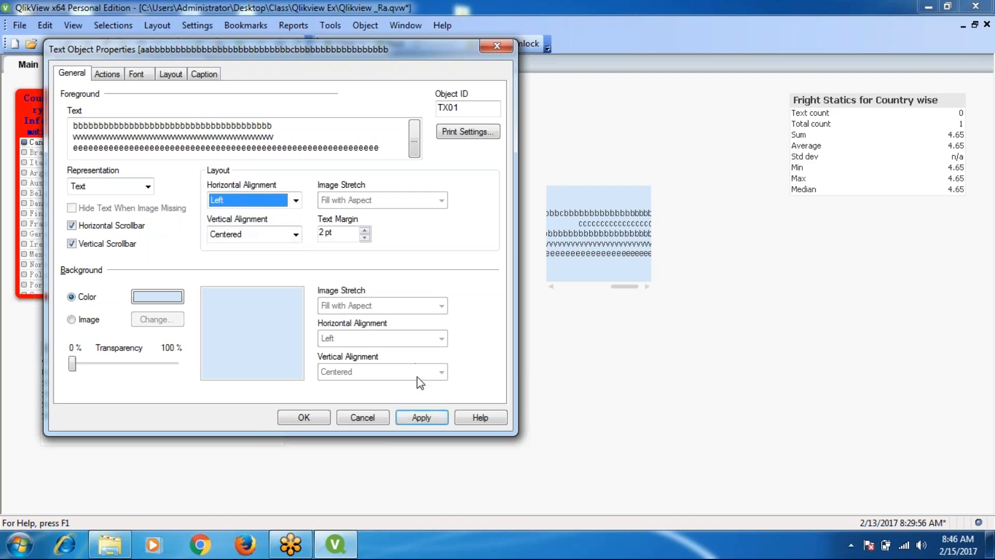
pyautogui.click(430, 418)
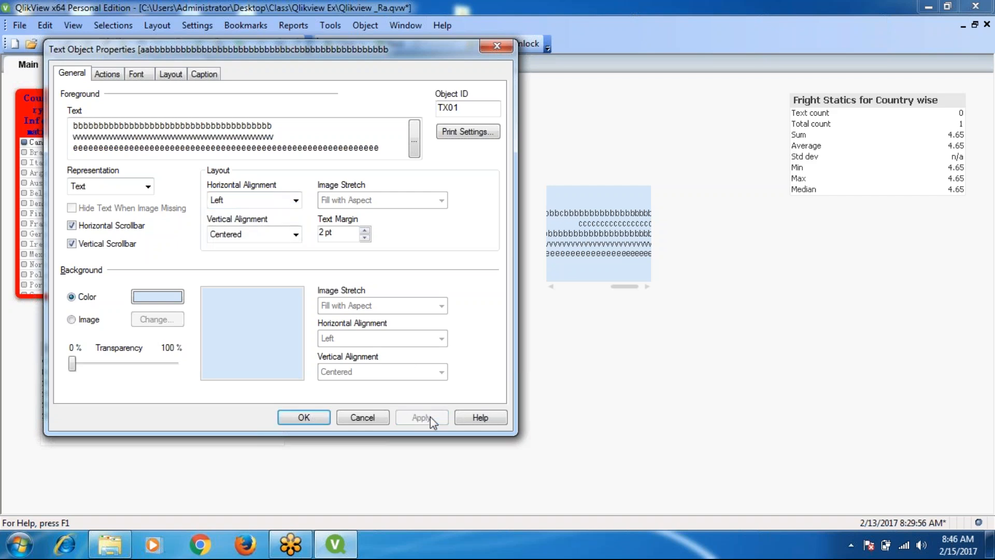
pyautogui.click(297, 202)
pyautogui.click(239, 226)
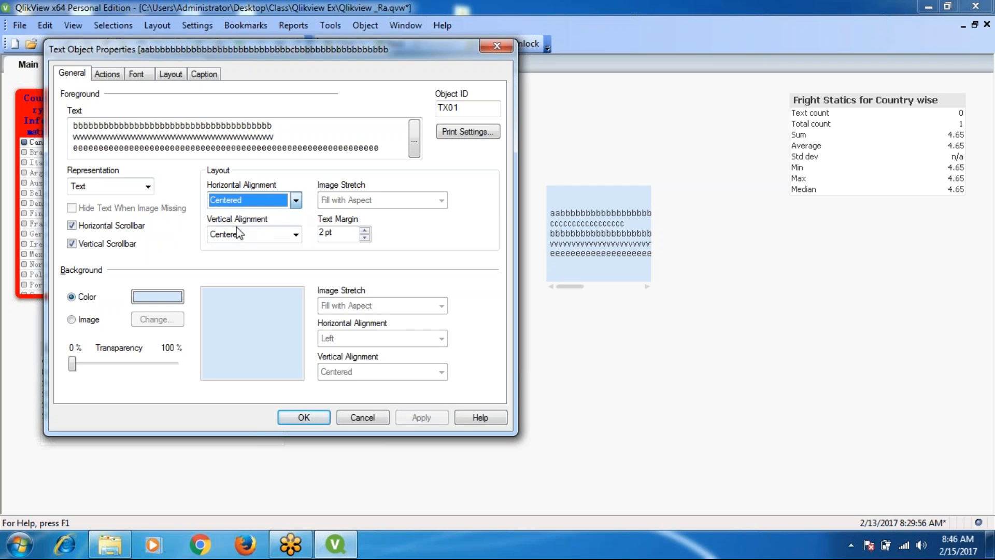
pyautogui.click(425, 418)
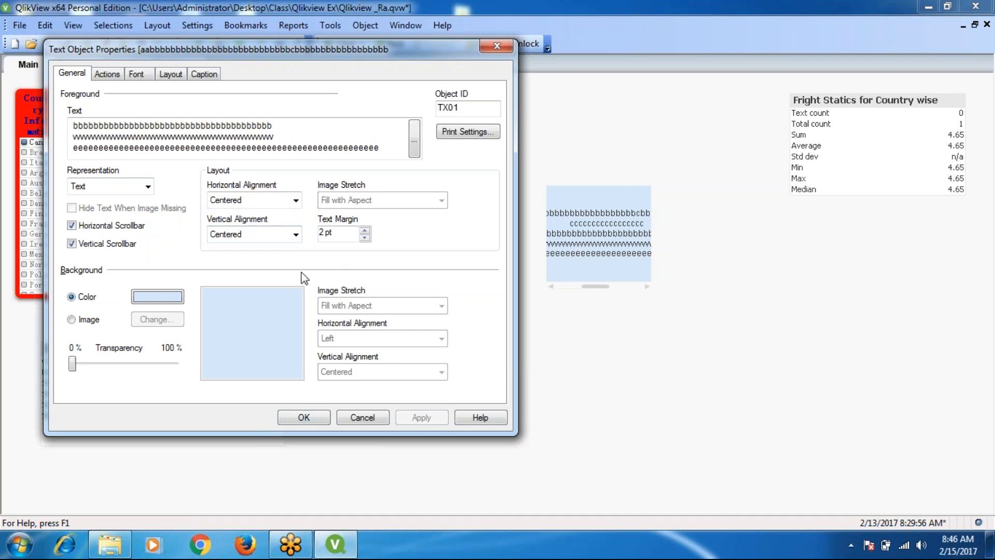
# - Preview Bottom vertical alignment on the text object, and set its vertical alignment to Top
pyautogui.click(296, 235)
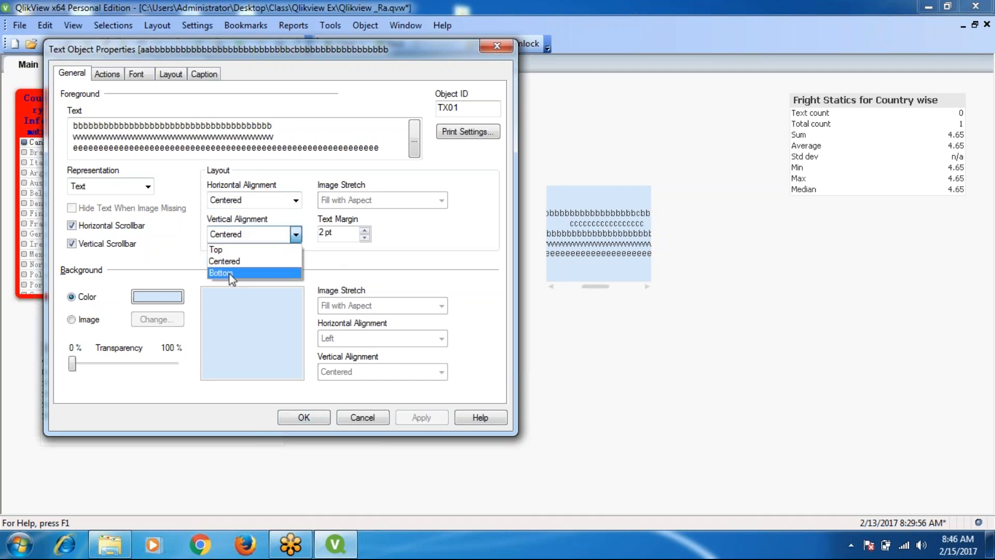
pyautogui.click(224, 272)
pyautogui.click(420, 418)
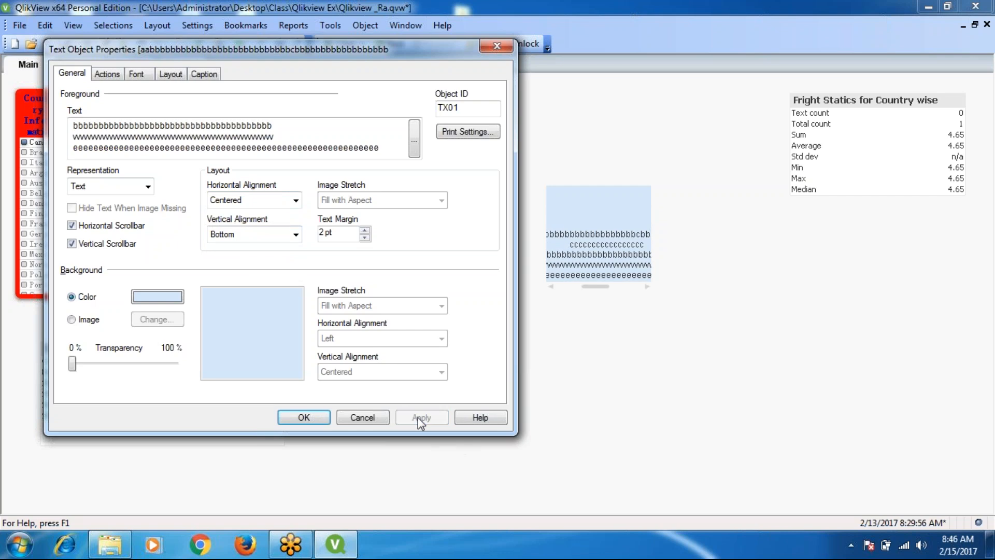
pyautogui.click(296, 234)
pyautogui.click(222, 249)
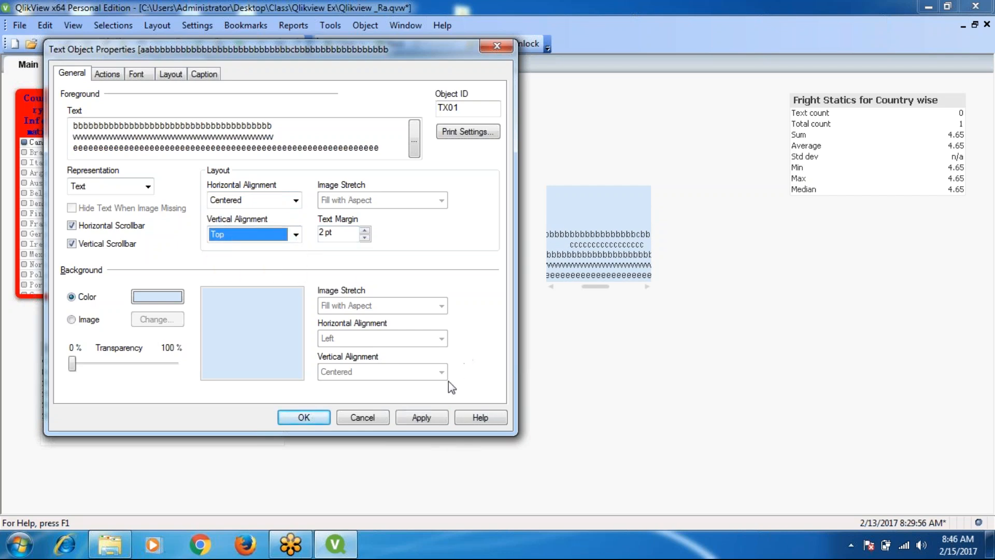
pyautogui.click(430, 419)
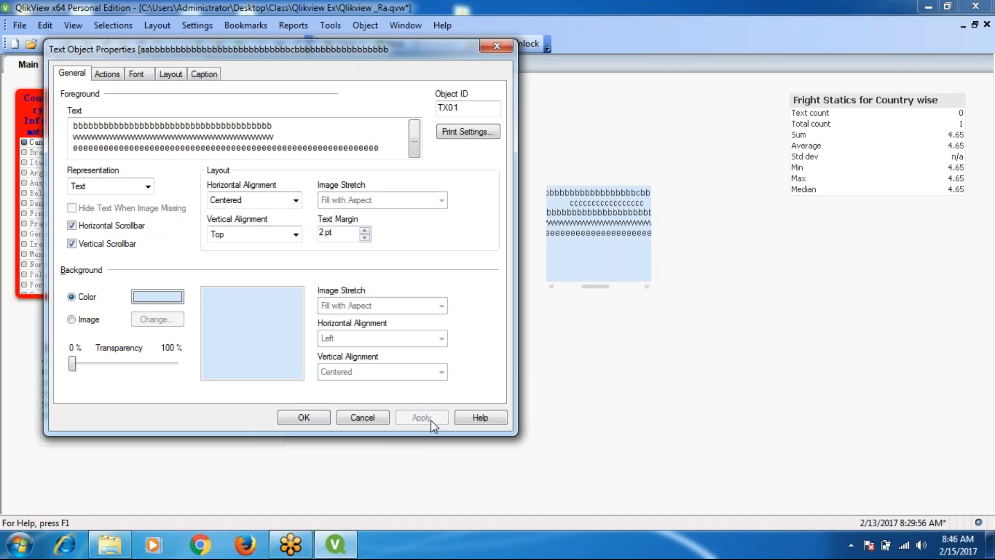
# - Set the text object's text margin to 3 pt and its background to solid light gray (RGB 192, 192, 192), applying both
pyautogui.click(365, 230)
pyautogui.click(426, 417)
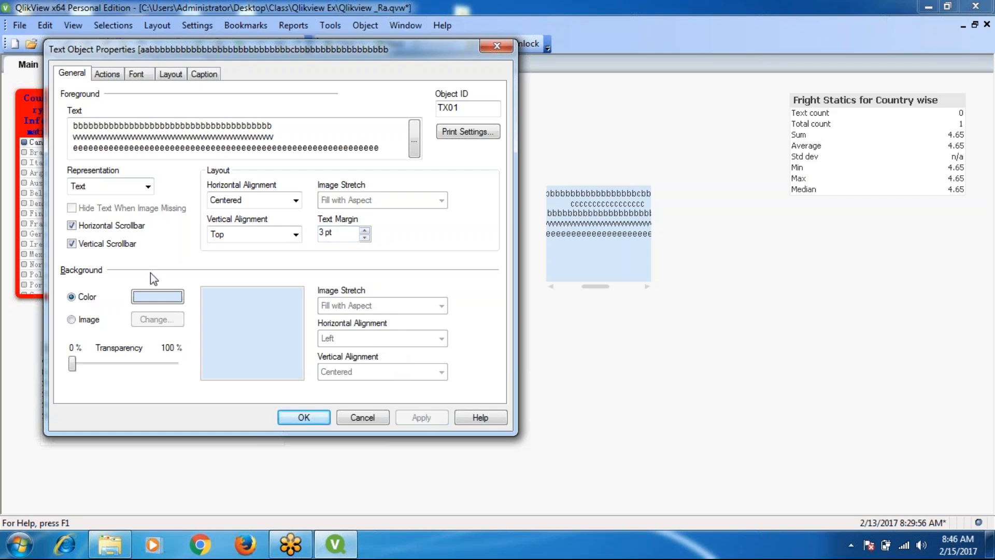
pyautogui.click(178, 299)
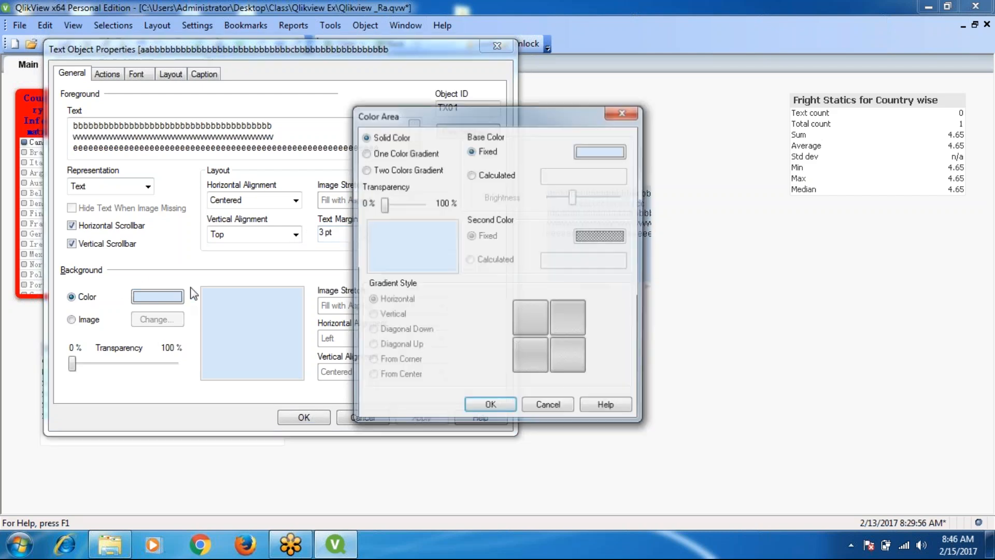
pyautogui.click(591, 154)
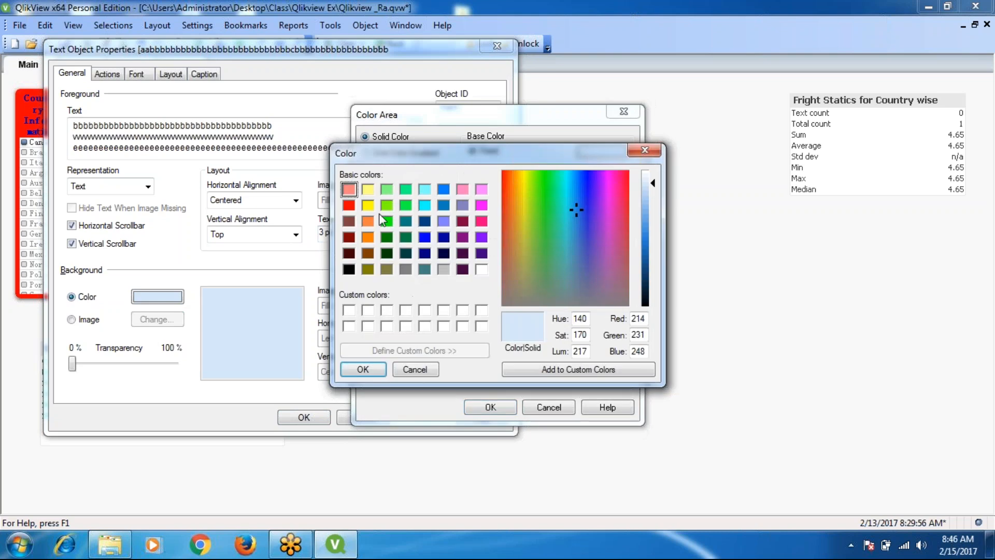
pyautogui.click(406, 269)
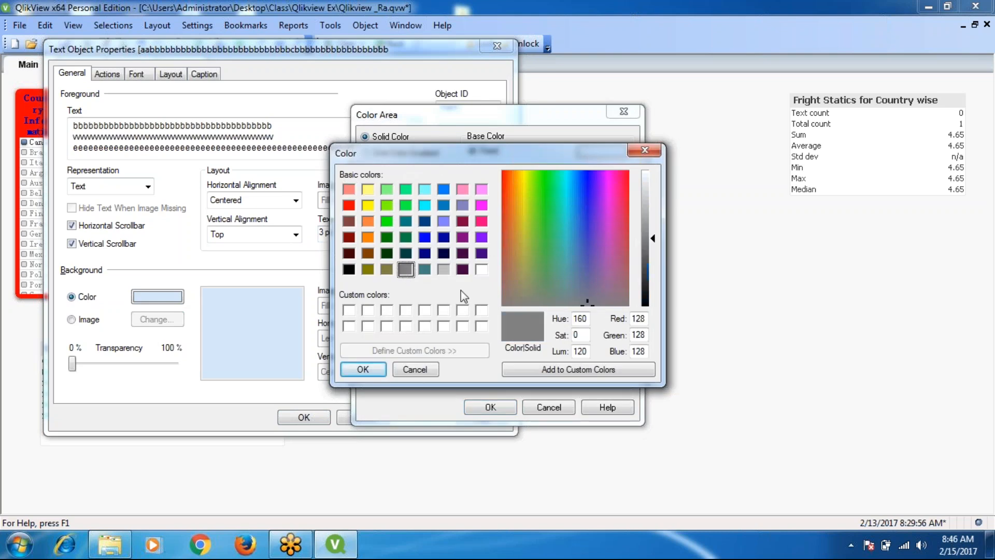
pyautogui.click(444, 269)
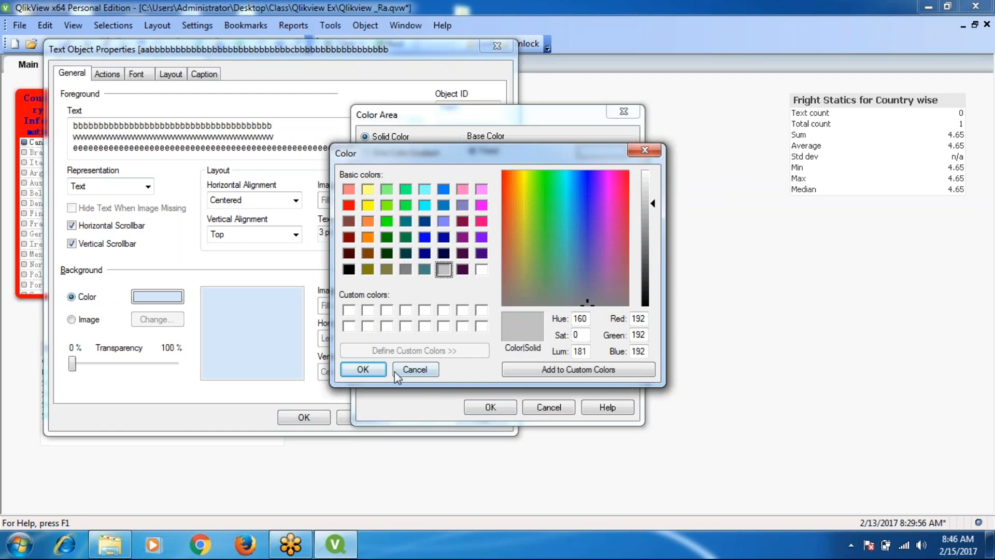
pyautogui.click(374, 369)
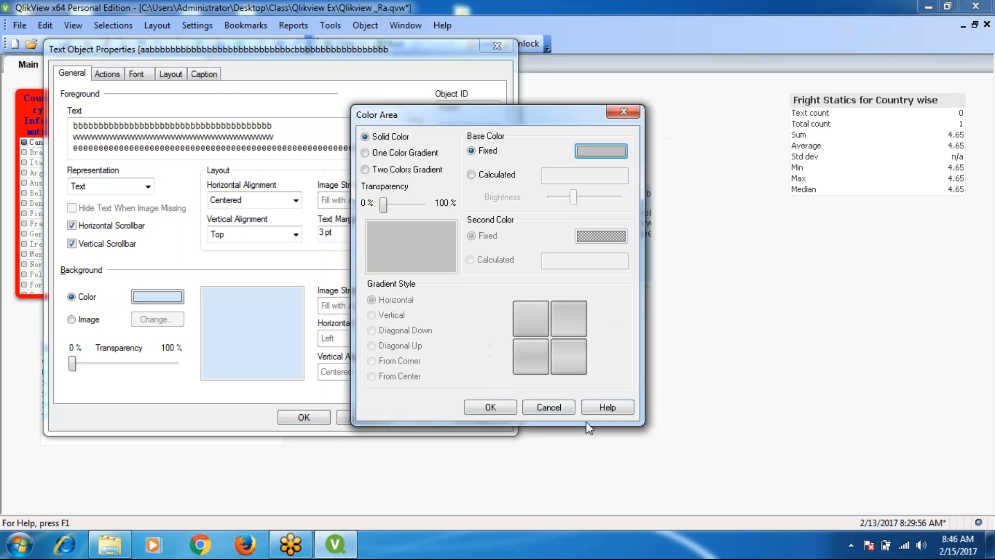
pyautogui.click(482, 407)
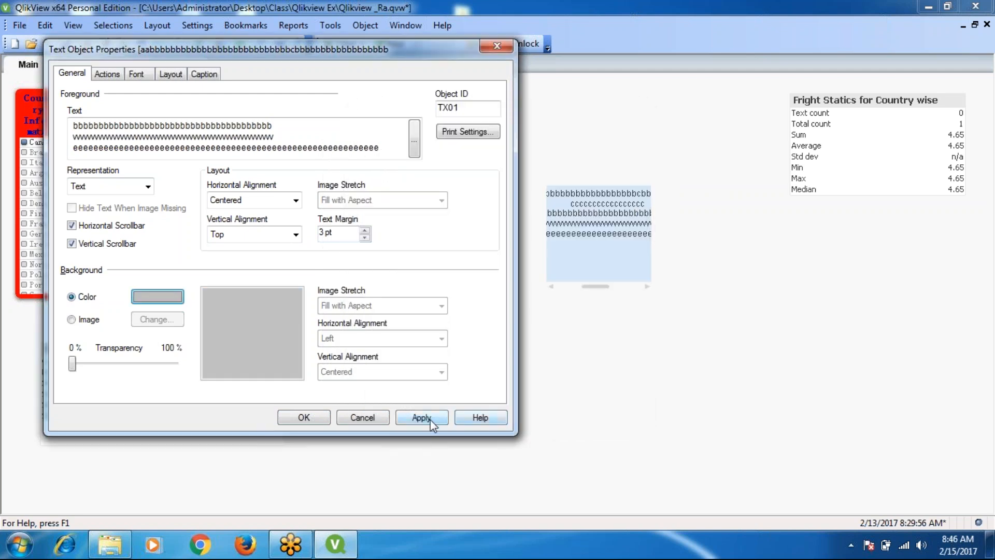
pyautogui.click(426, 421)
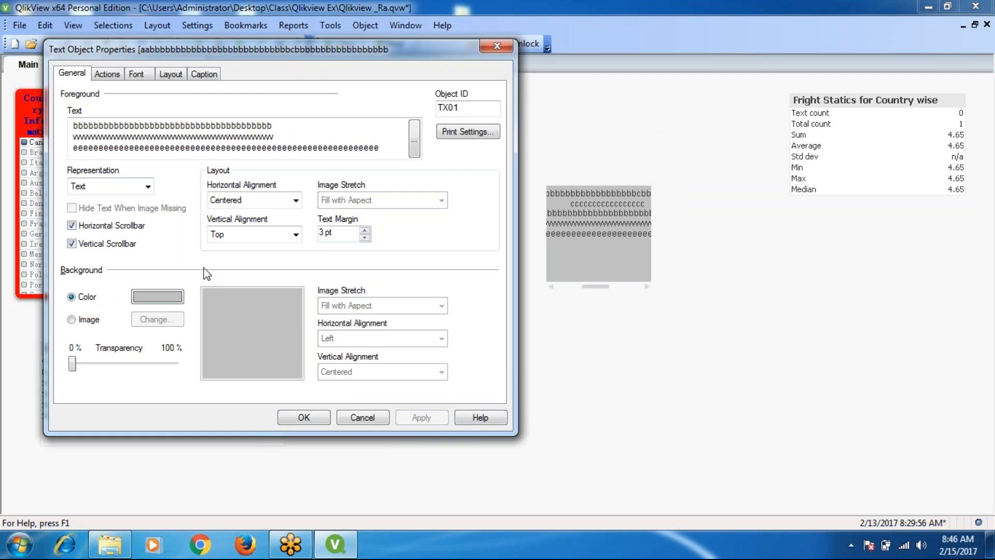
# - Switch the text object's background to Image and browse My Pictures and My Documents for an image file
pyautogui.click(71, 320)
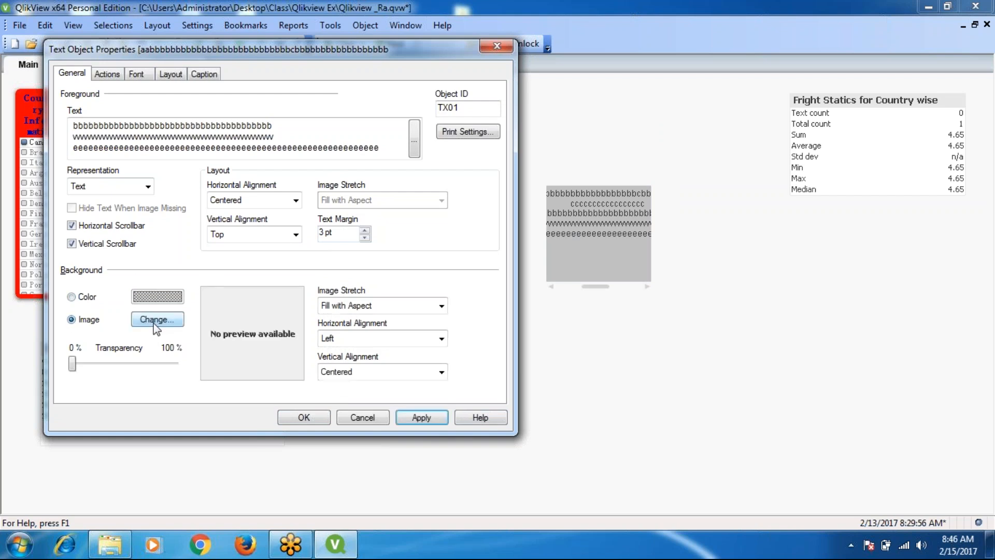
pyautogui.click(158, 324)
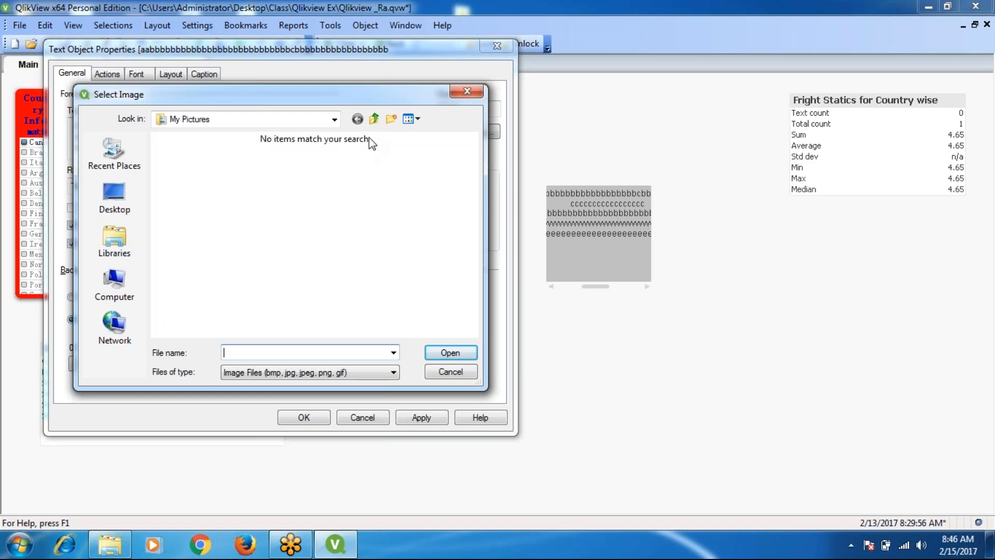
pyautogui.click(375, 118)
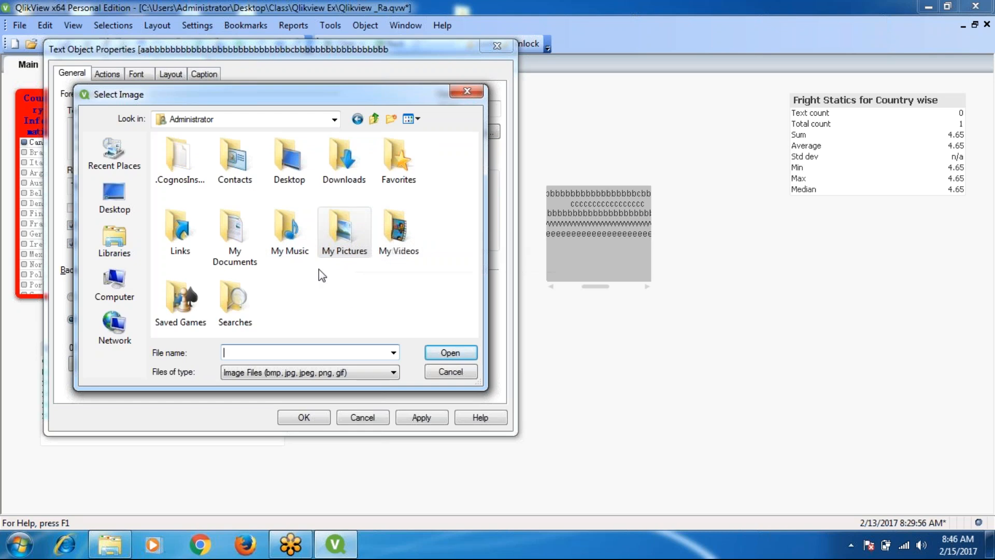
pyautogui.doubleClick(337, 251)
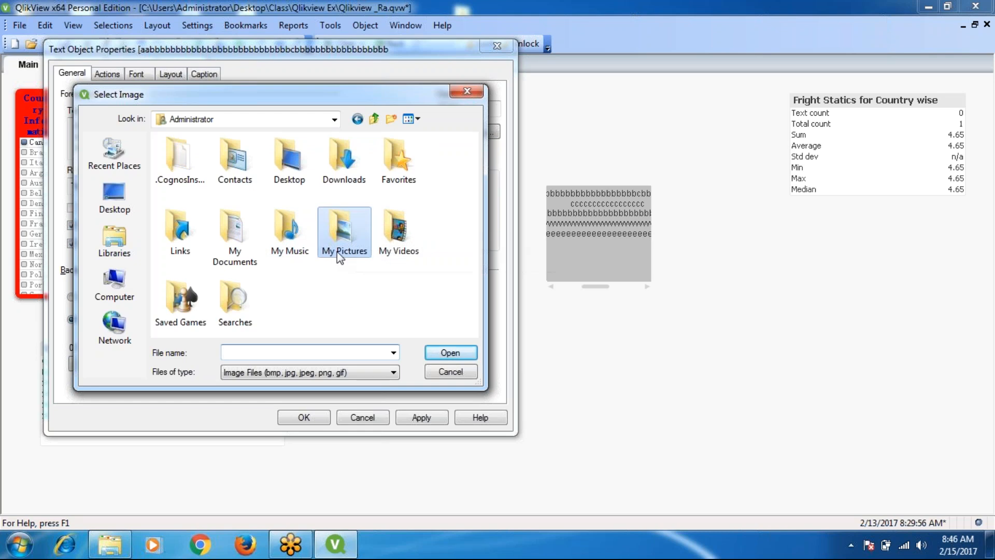
pyautogui.click(371, 126)
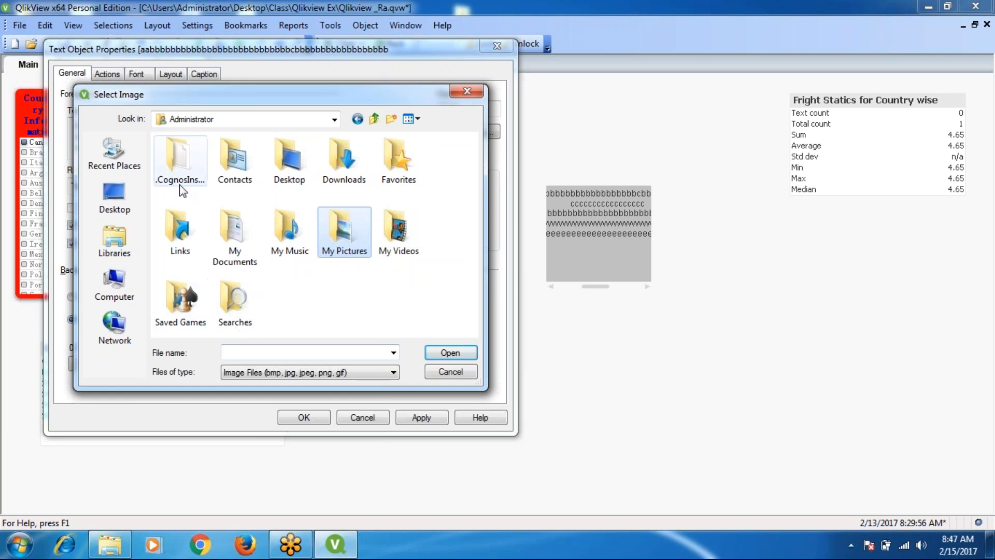
pyautogui.doubleClick(232, 233)
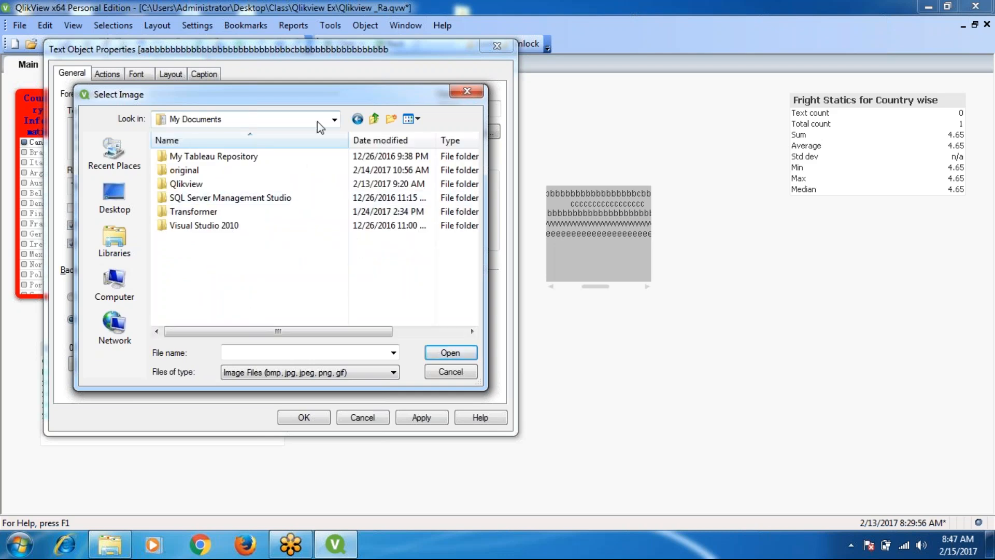
pyautogui.click(374, 119)
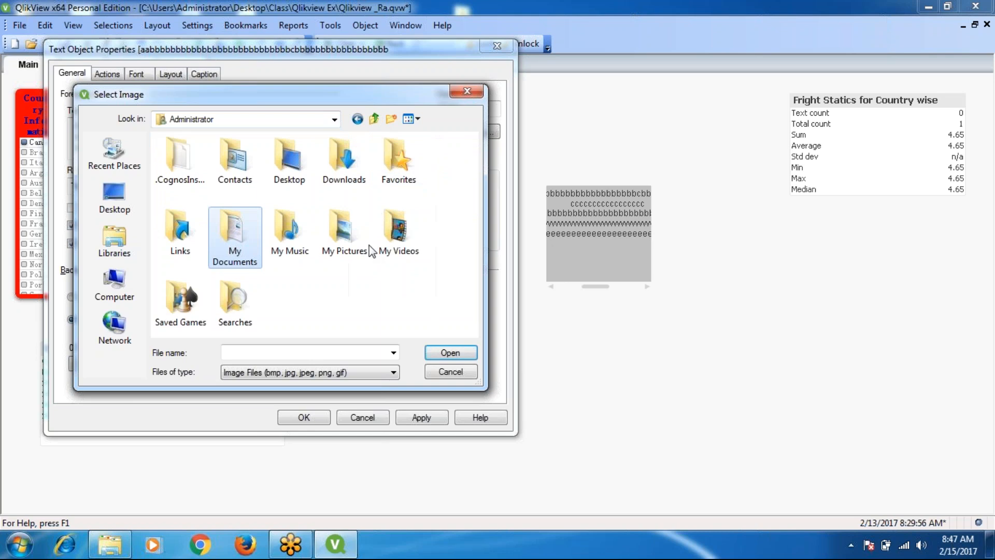
pyautogui.doubleClick(346, 235)
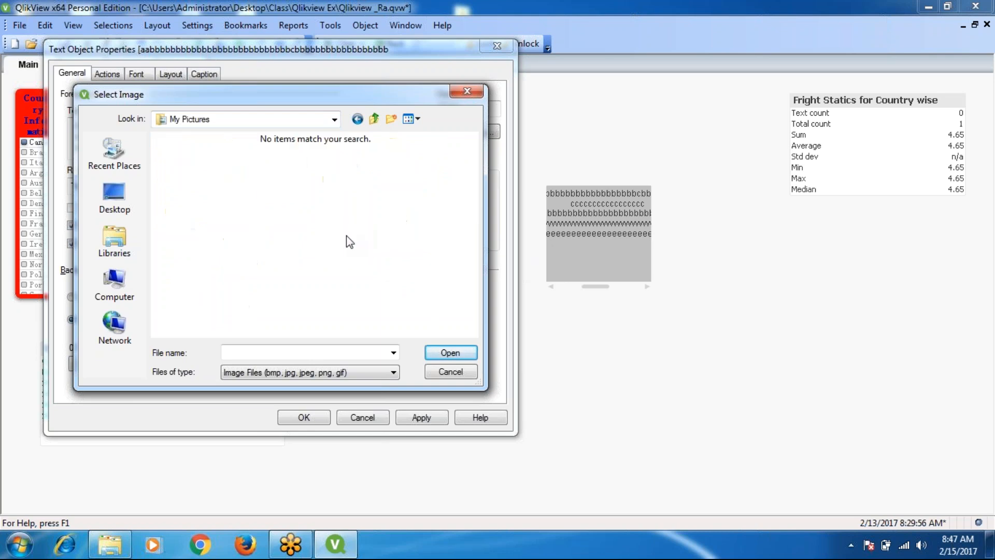
# - List all file types in the image selection and look through the Favorites folder and the parent user folder for a picture
pyautogui.click(394, 372)
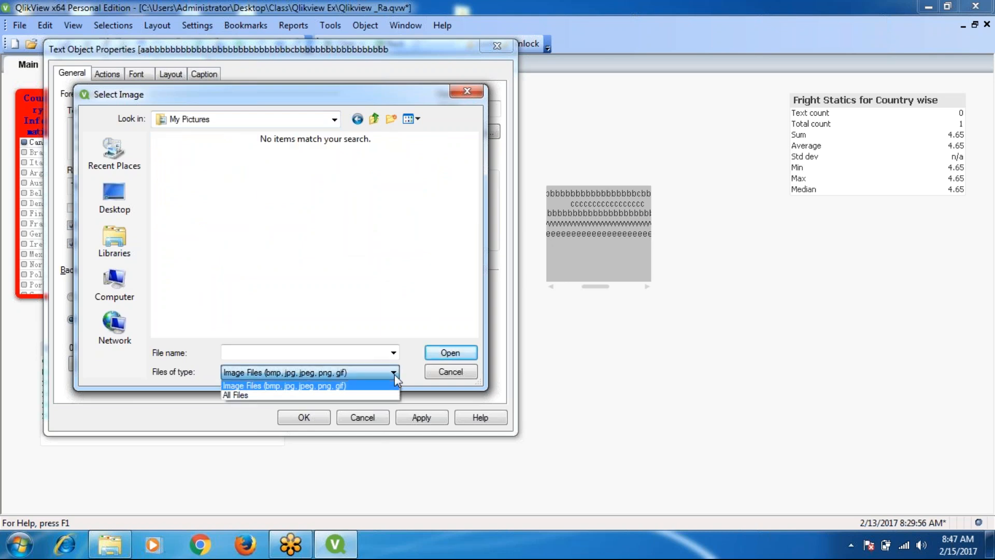
pyautogui.click(260, 395)
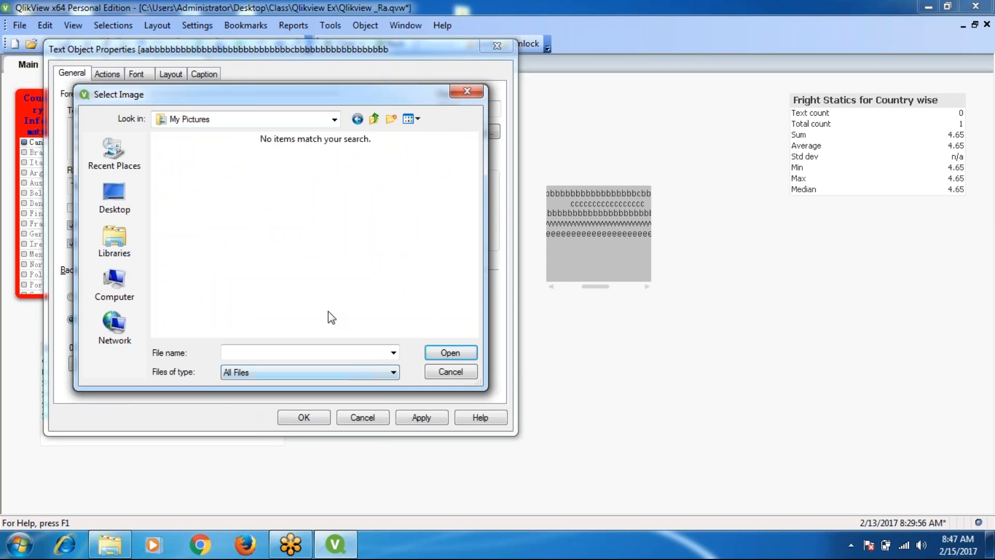
pyautogui.click(374, 120)
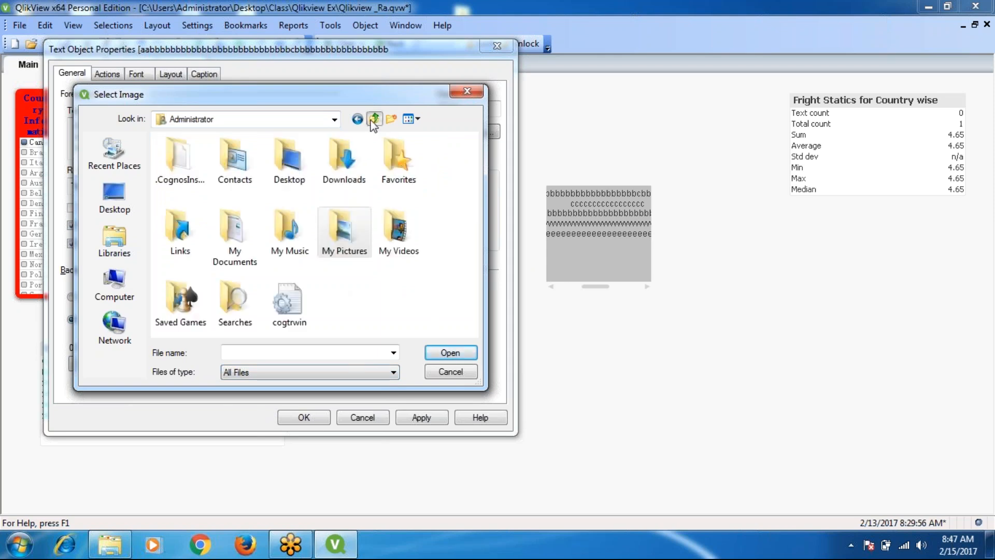
pyautogui.doubleClick(394, 178)
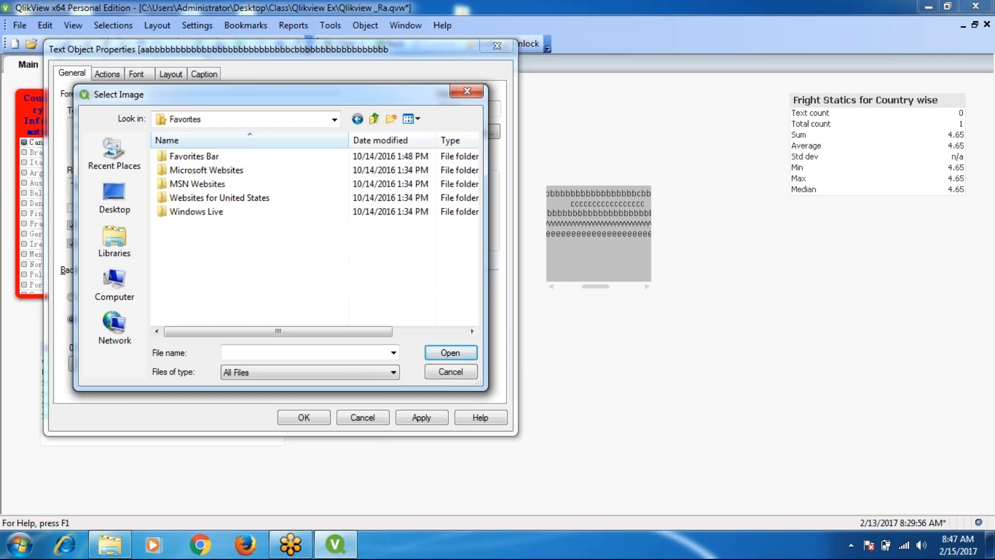
pyautogui.click(374, 119)
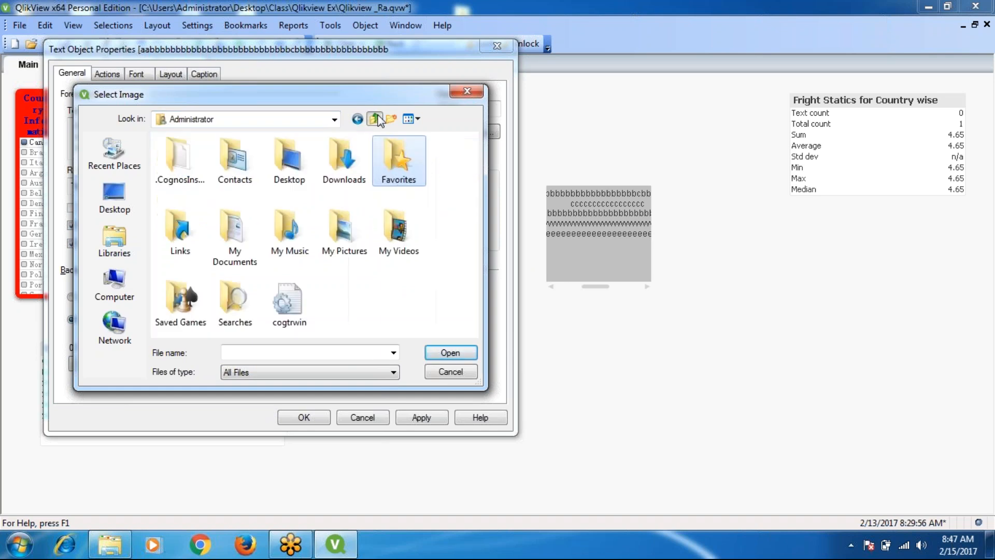
pyautogui.doubleClick(393, 248)
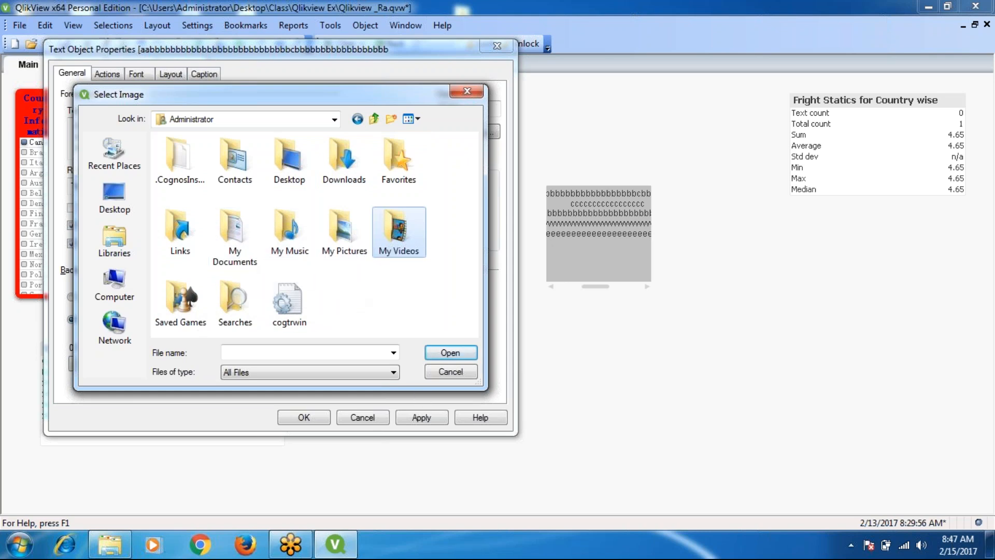
pyautogui.click(393, 352)
pyautogui.click(456, 300)
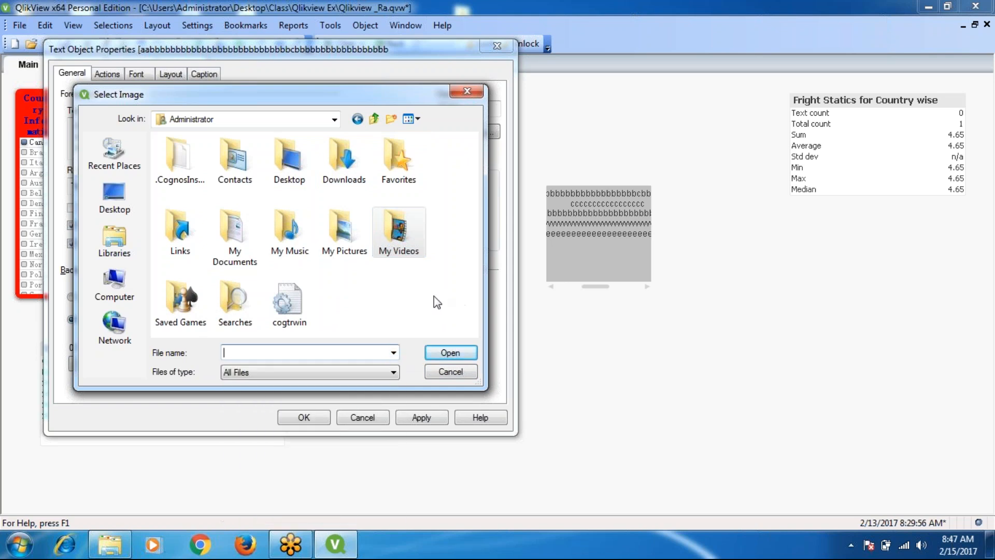
# - Look through all files in My Documents and My Music for a background picture, and close the image selection without choosing one
pyautogui.doubleClick(229, 257)
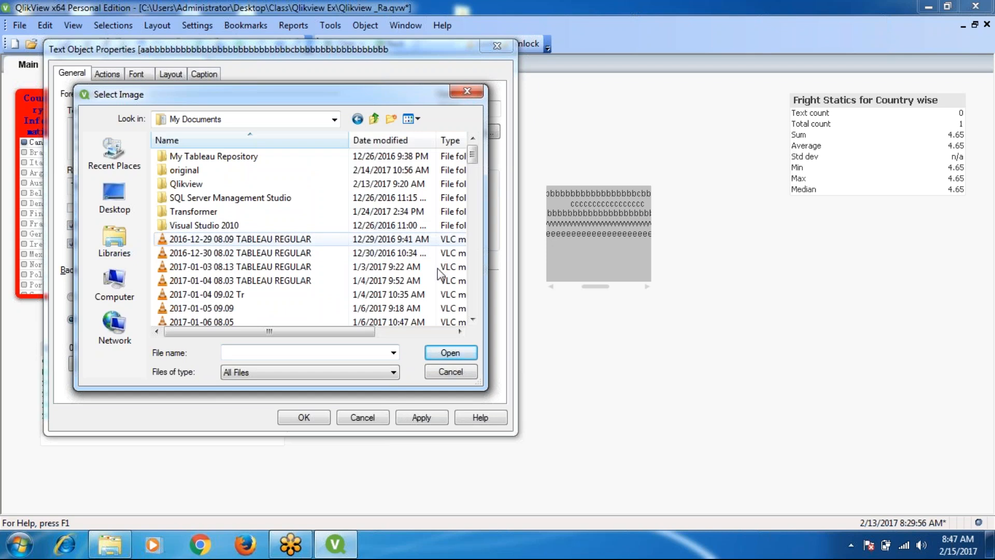
pyautogui.click(472, 319)
pyautogui.moveTo(473, 319); pyautogui.dragTo(473, 319)
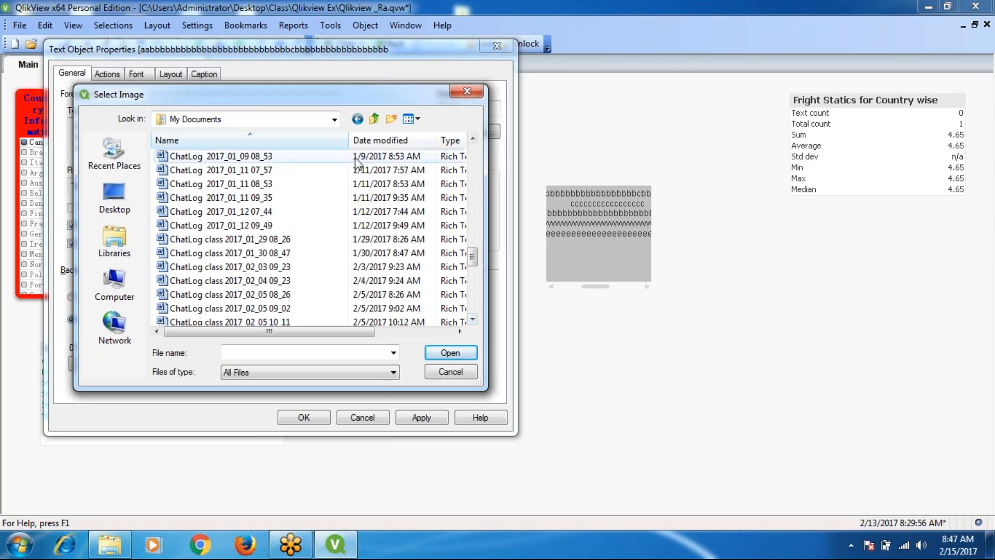
pyautogui.click(374, 122)
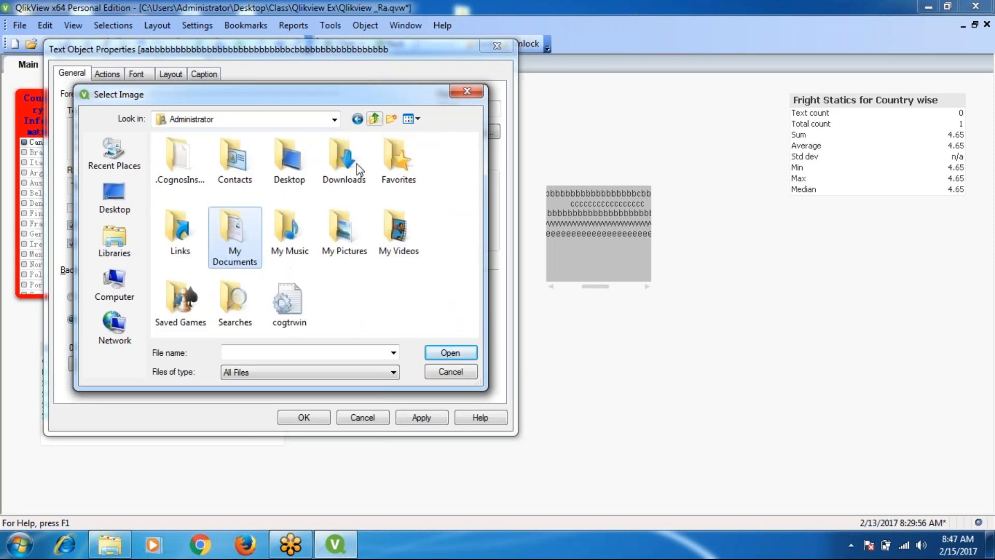
pyautogui.click(290, 230)
pyautogui.doubleClick(290, 229)
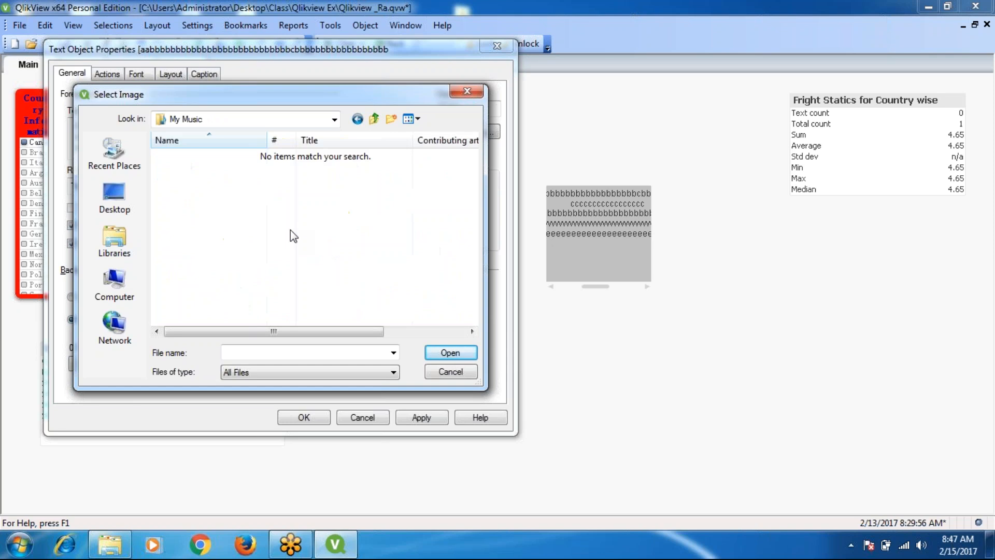
pyautogui.click(476, 91)
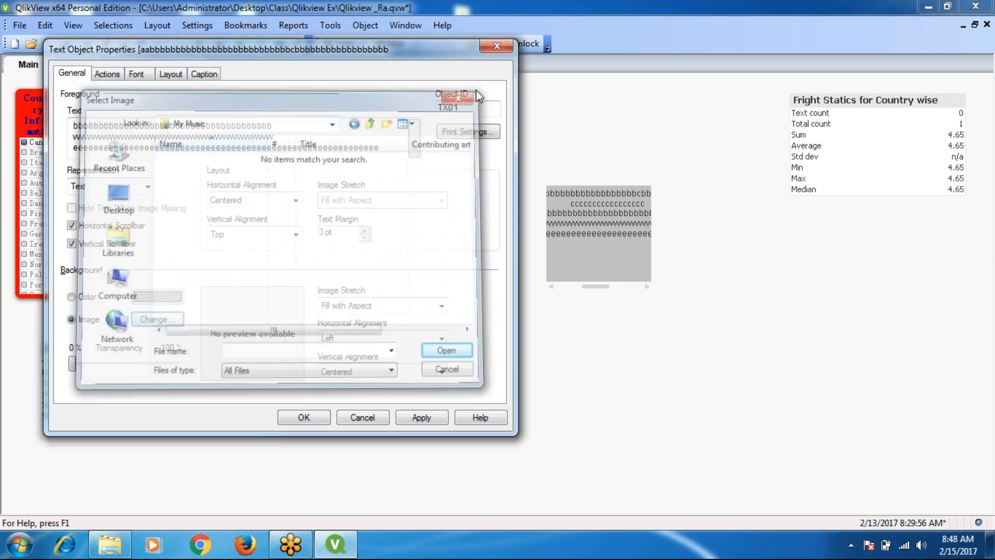
# - Apply the Image background without a picture, switch the background to Color, and select Image again
pyautogui.click(421, 417)
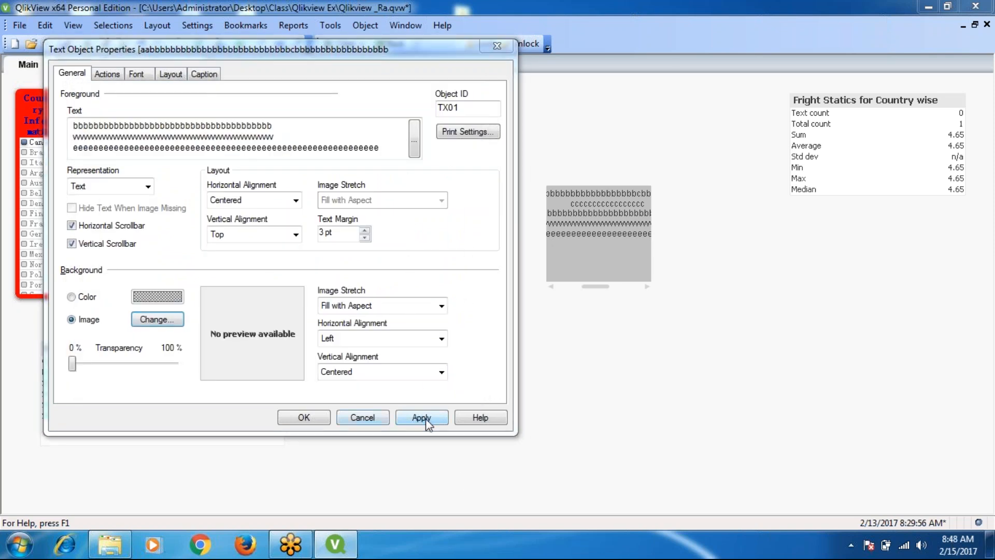
pyautogui.click(408, 276)
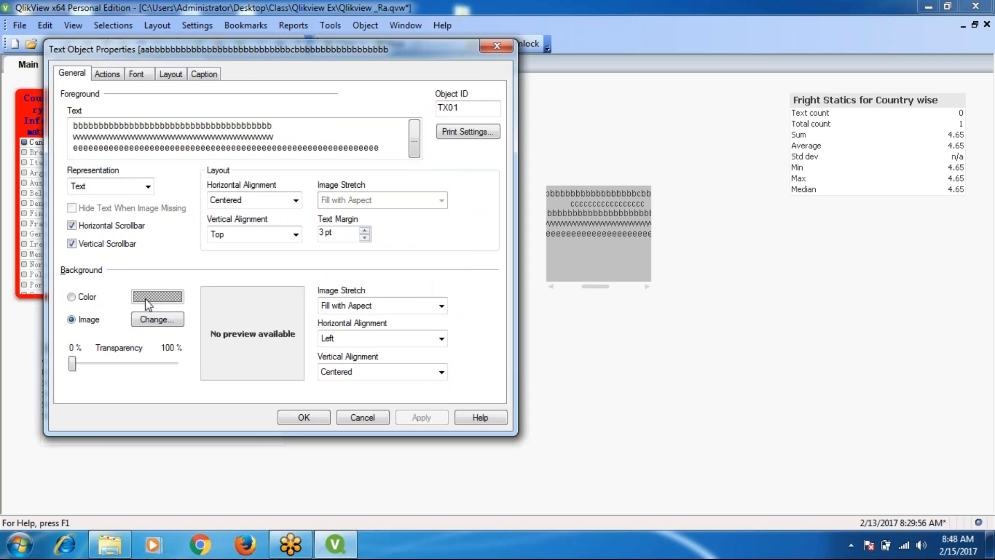
pyautogui.click(71, 297)
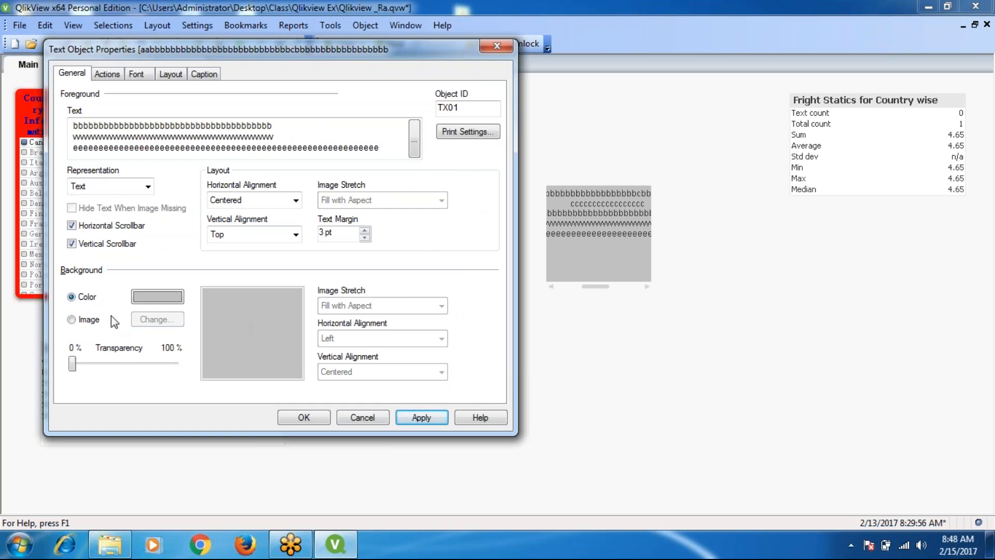
pyautogui.click(73, 319)
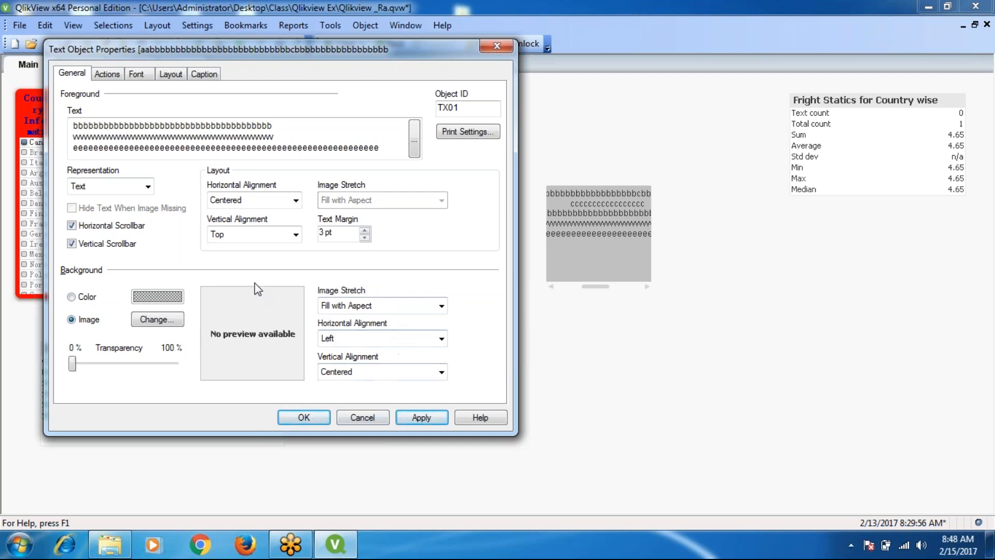
# - Review the text object's Actions, Font and Layout settings
pyautogui.click(109, 75)
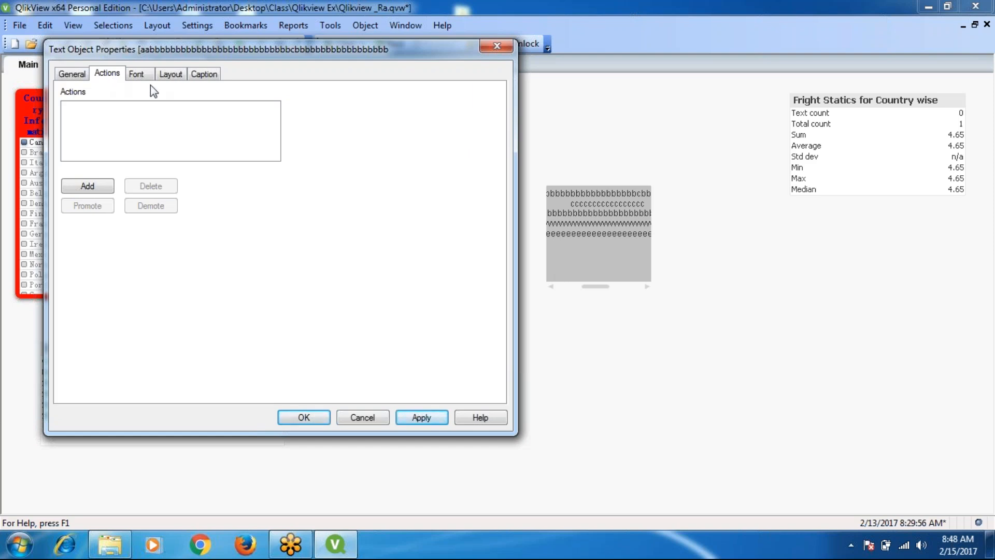
pyautogui.click(135, 76)
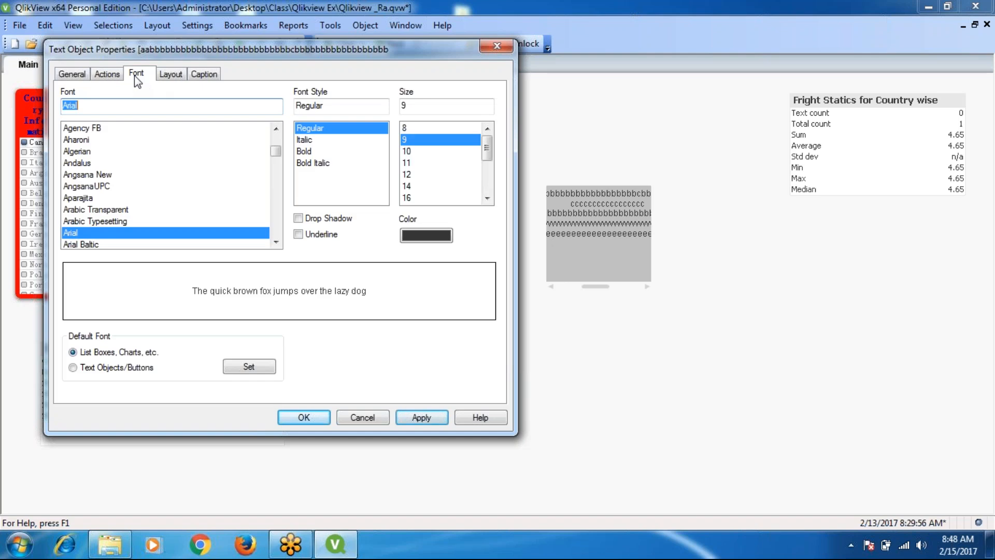
pyautogui.click(170, 79)
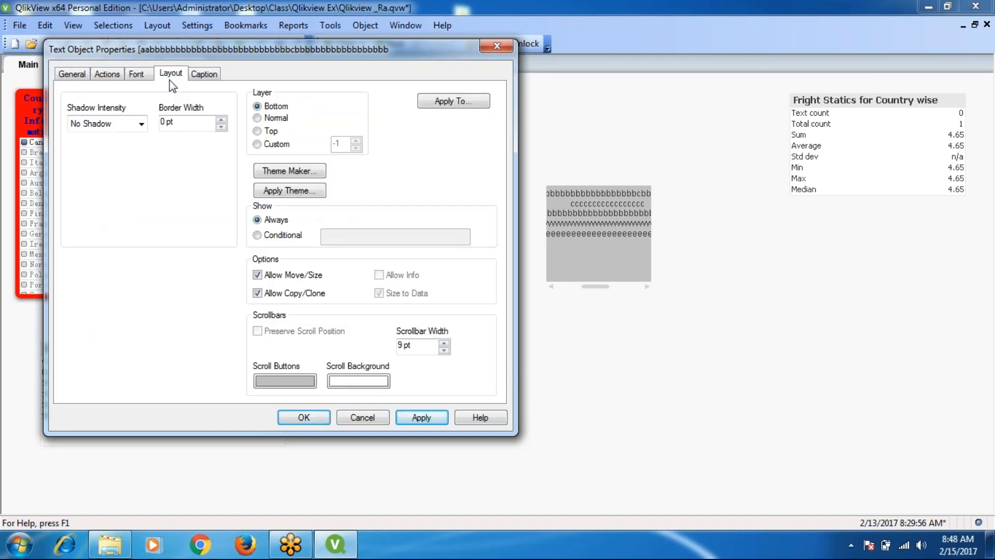
# - Review the text object's Caption settings, set its background back to Color, and close the properties with the change accepted
pyautogui.click(203, 77)
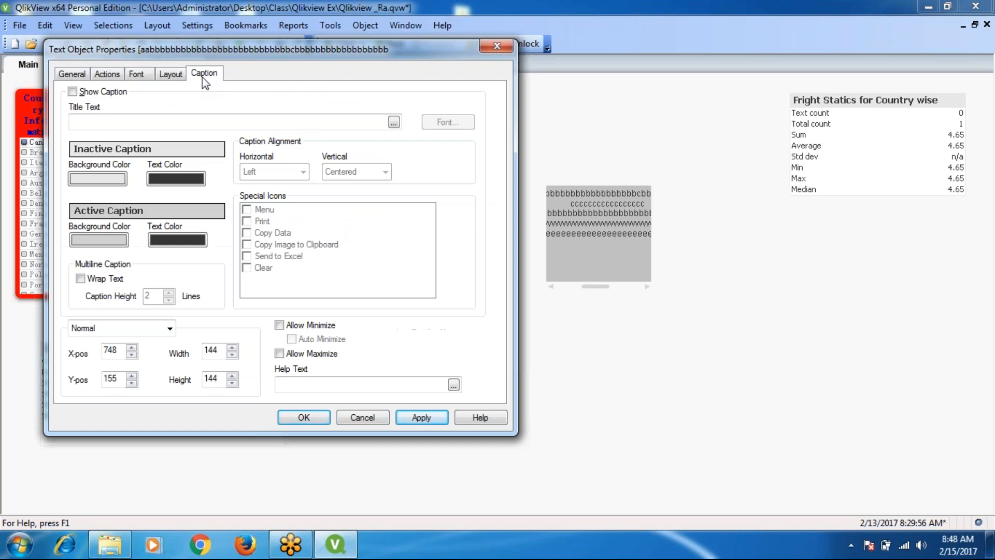
pyautogui.click(417, 421)
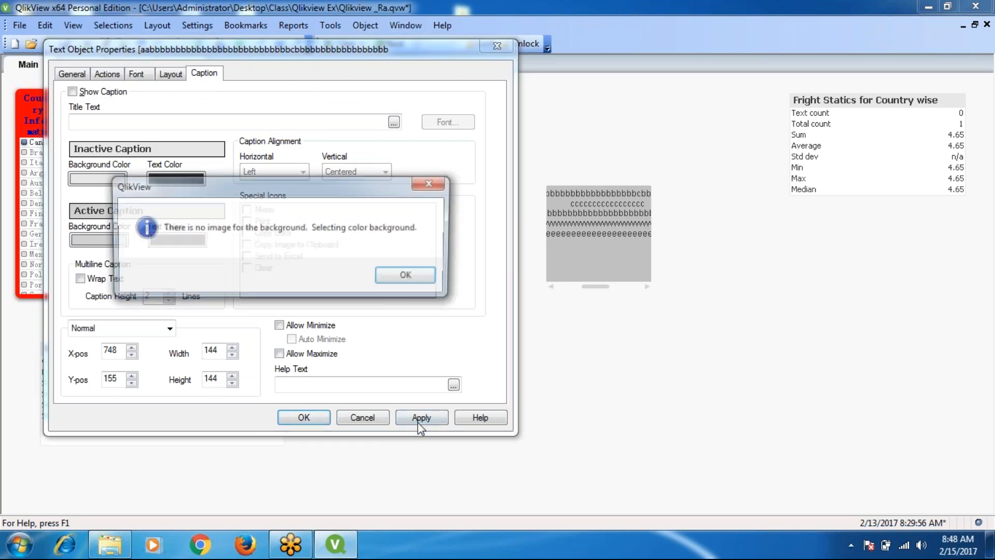
pyautogui.click(405, 278)
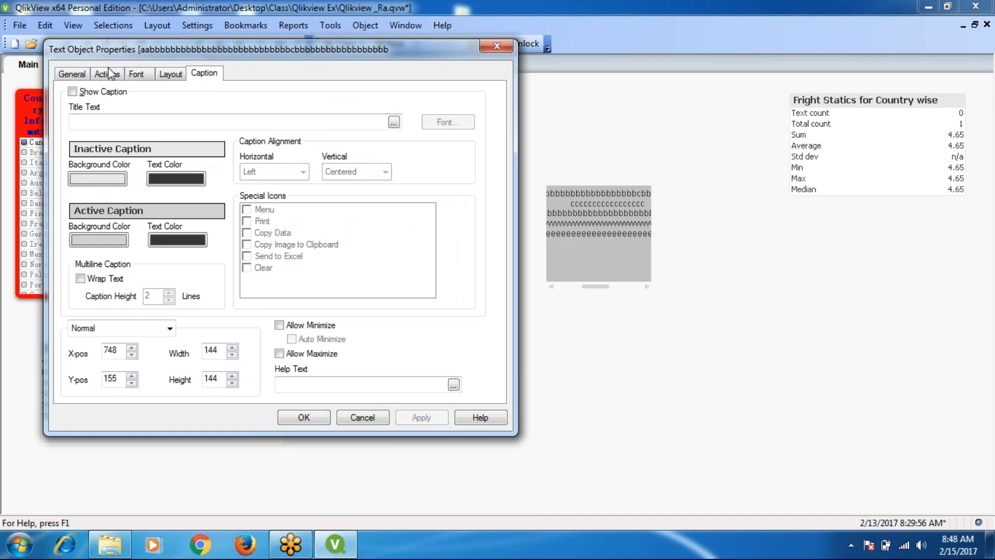
pyautogui.click(67, 75)
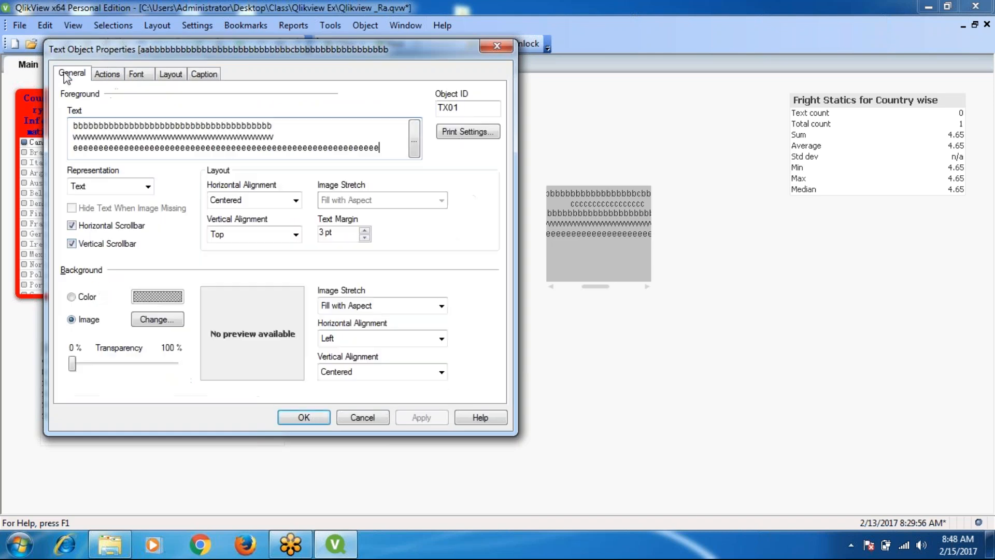
pyautogui.click(71, 297)
pyautogui.click(310, 417)
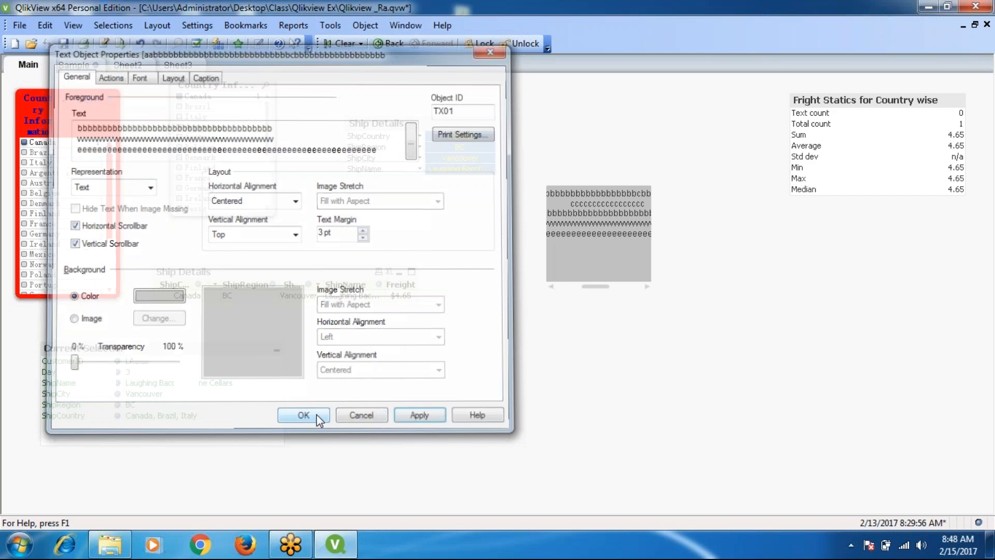
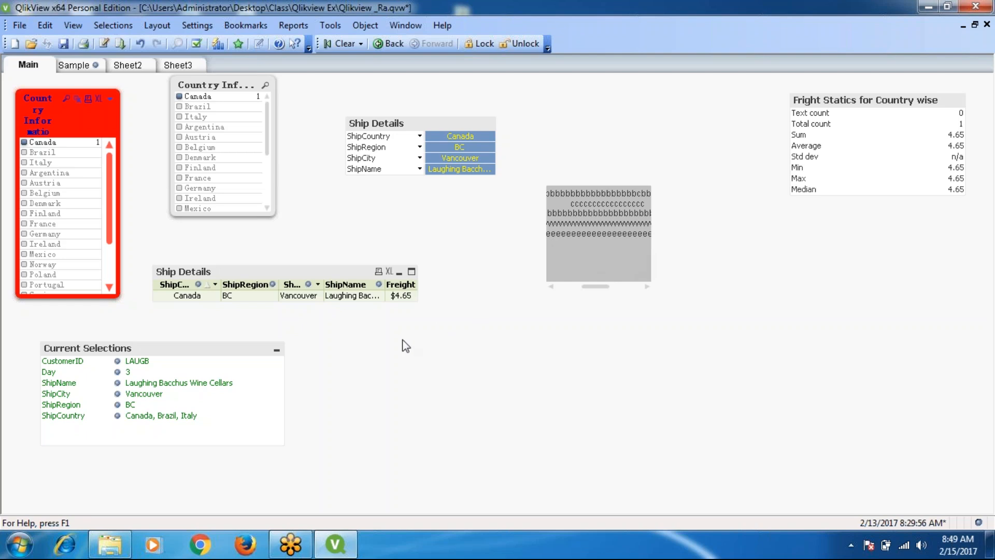
# - Add a search object covering all fields to the Main sheet, and extend the selection to more countries in the grey country list box
pyautogui.rightClick(404, 338)
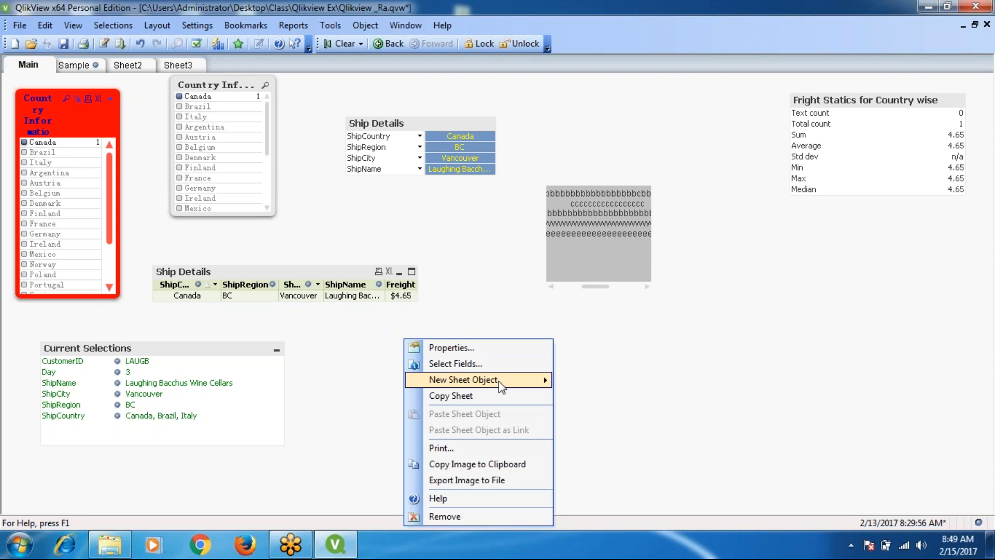
pyautogui.moveTo(499, 381)
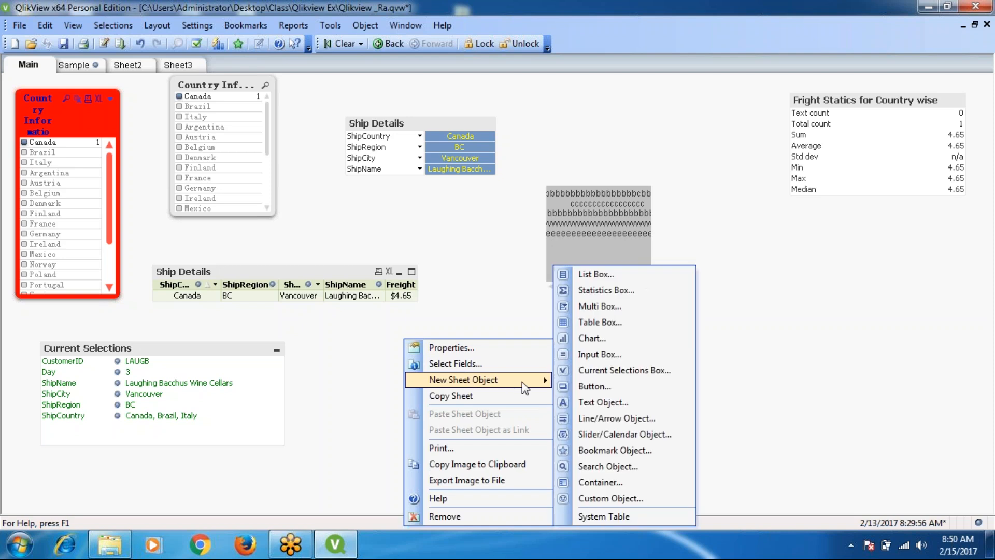
pyautogui.click(611, 471)
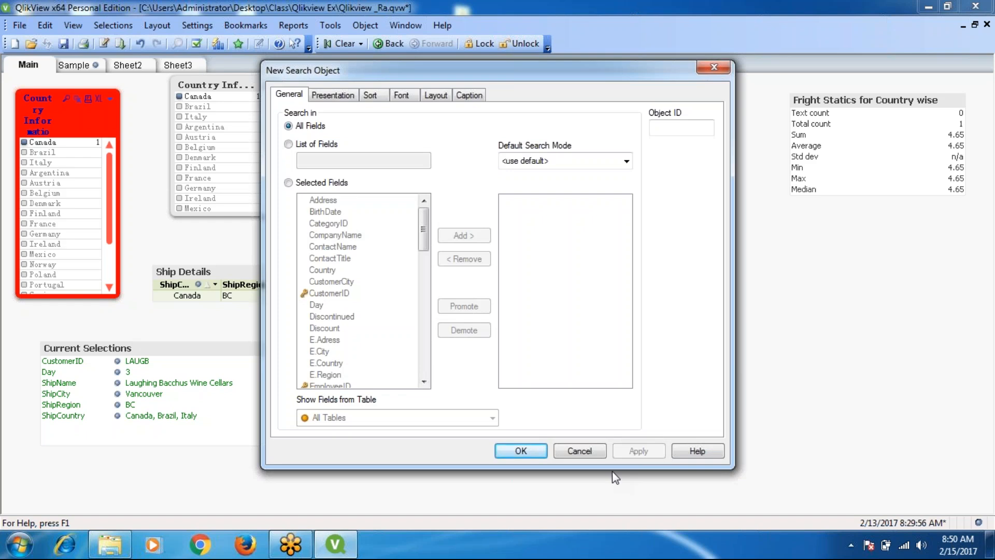
pyautogui.click(512, 451)
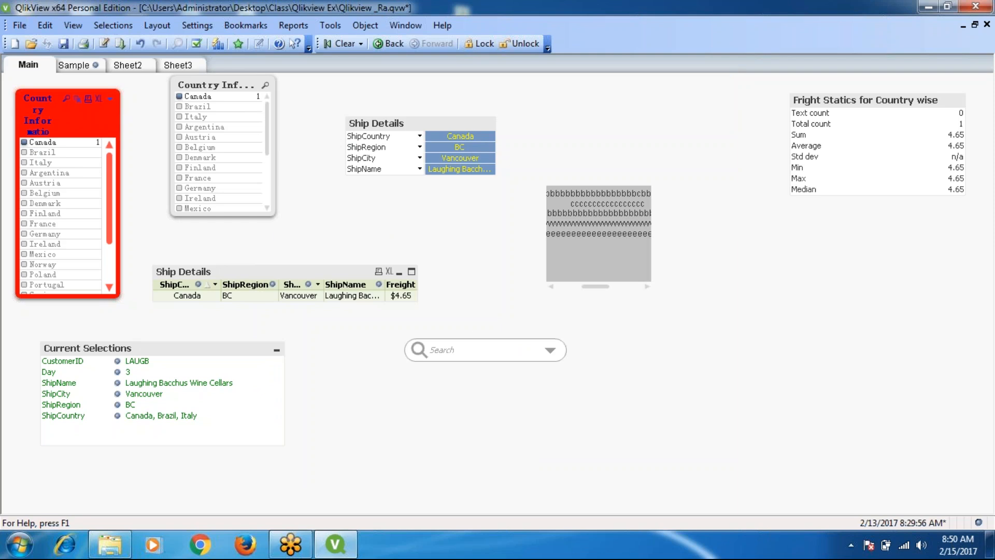
pyautogui.moveTo(217, 209); pyautogui.dragTo(415, 332)
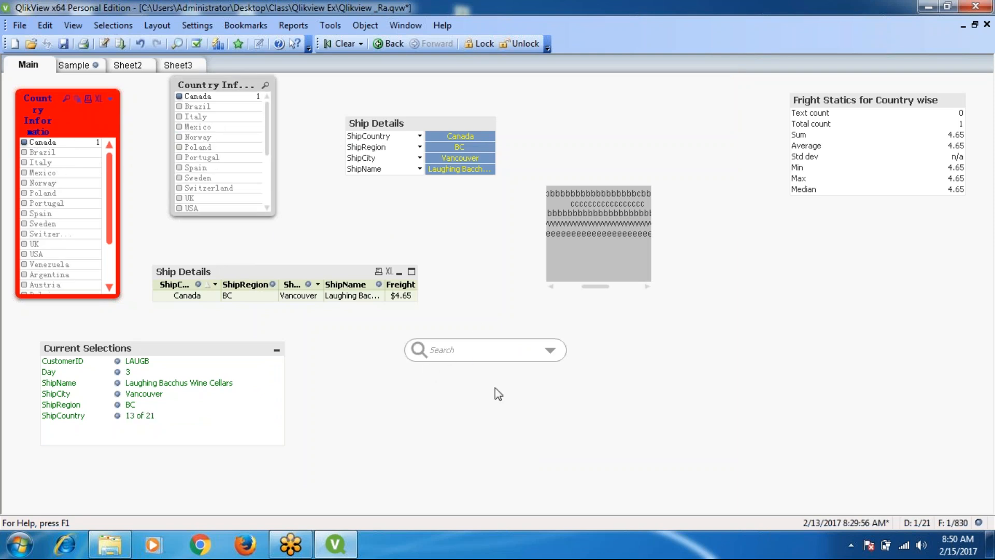
# - Search all fields for "uSA" in the search object, and clear the search text
pyautogui.click(476, 351)
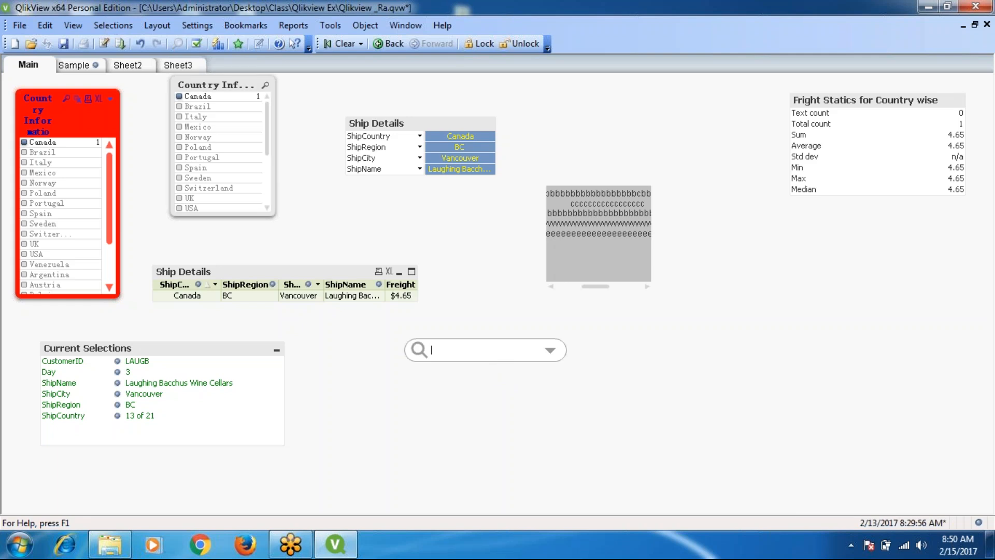
pyautogui.write('uSA')
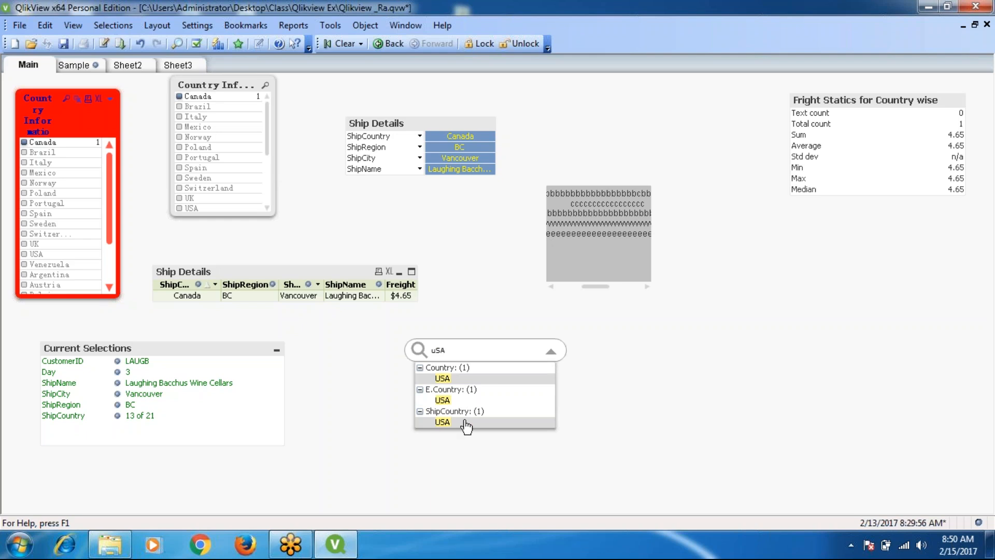
pyautogui.press('BackSpace')
pyautogui.press('BackSpace')
pyautogui.press('BackSpace')
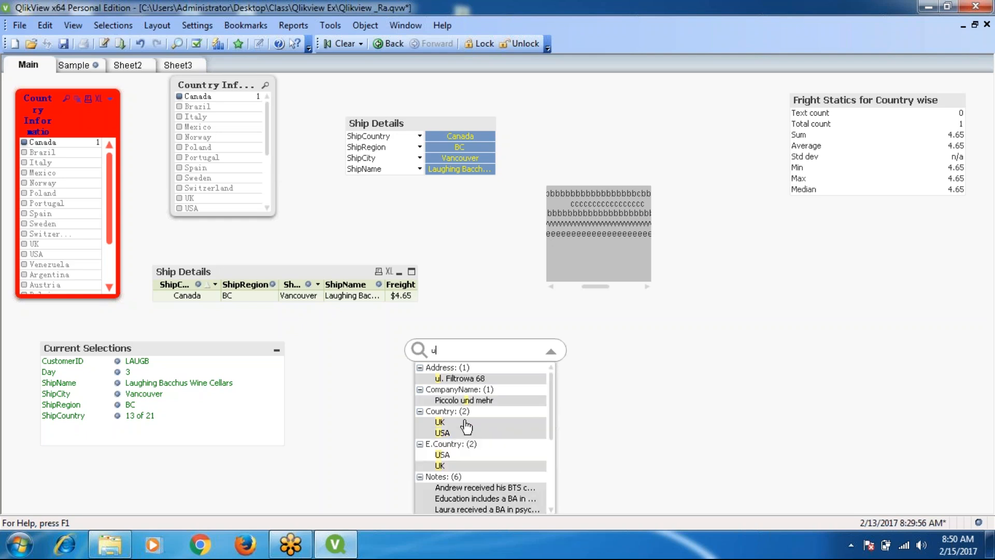
# - Search all fields for "uk" and for "a", clear the text, and leave the search object
pyautogui.write('uk')
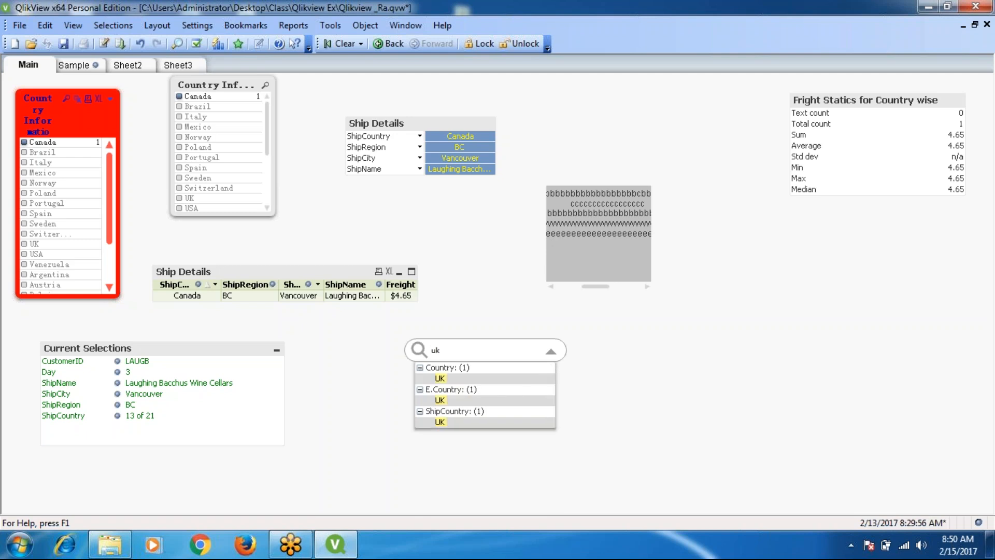
pyautogui.press('BackSpace')
pyautogui.press('BackSpace')
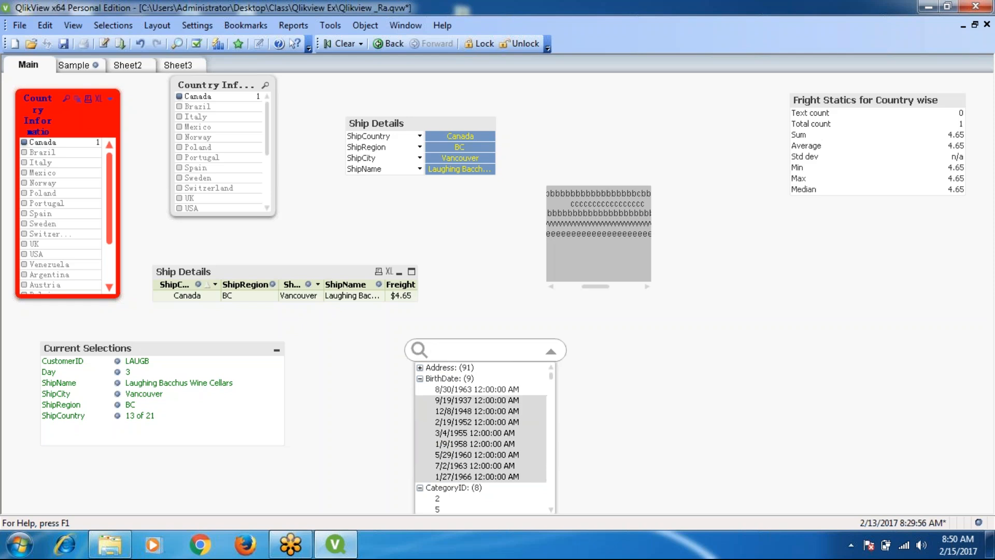
pyautogui.write('a')
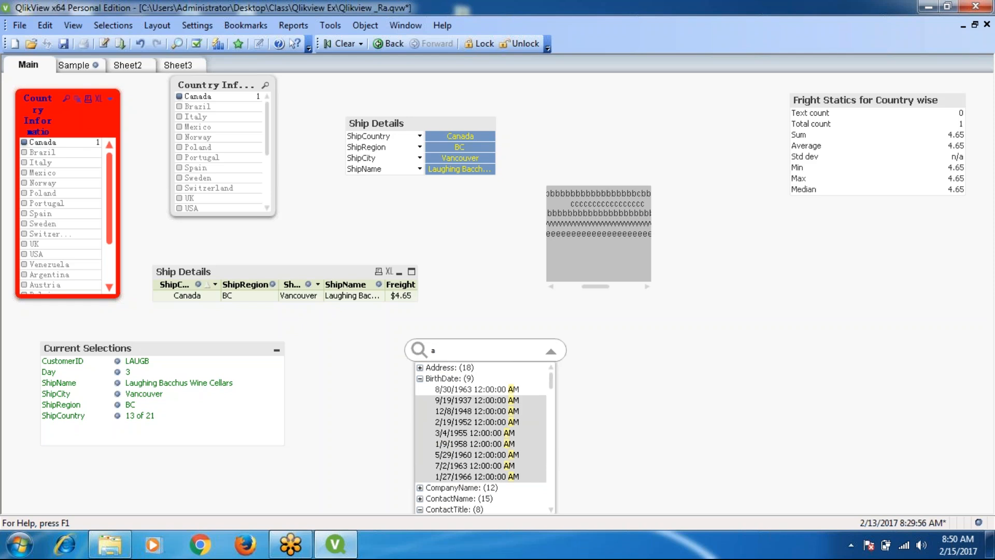
pyautogui.press('BackSpace')
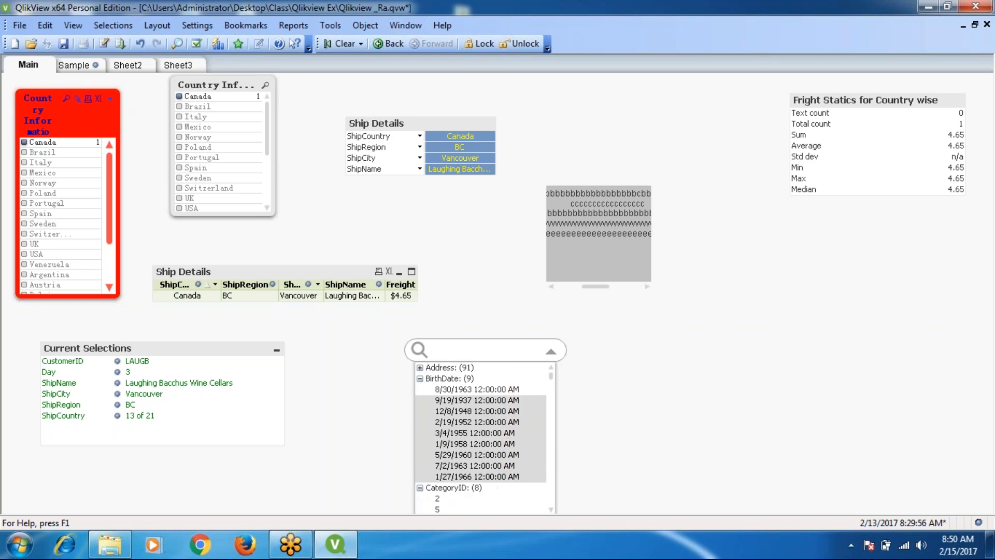
pyautogui.click(643, 422)
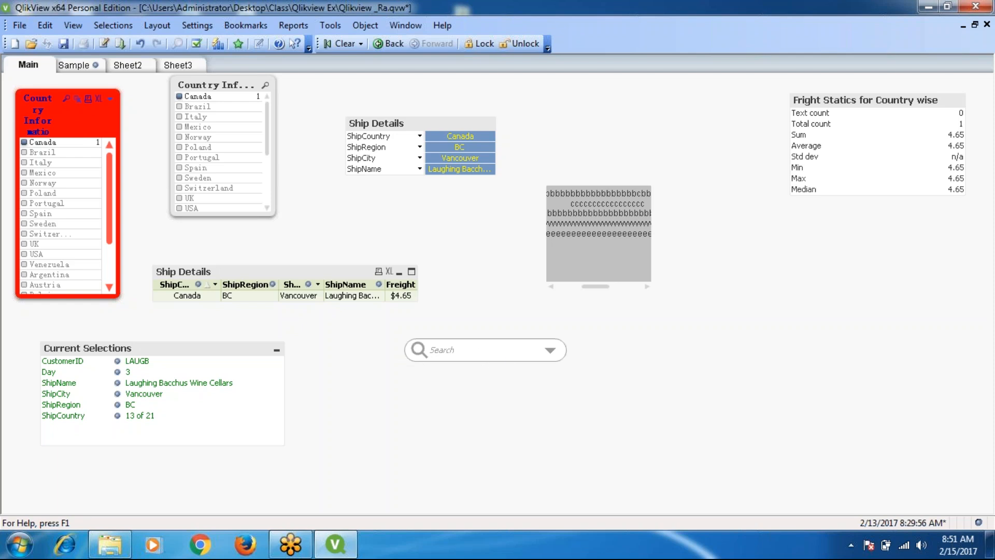
# - Open the search object's properties, try the List of Fields and Selected Fields scopes, and set the scope back to All Fields
pyautogui.rightClick(462, 353)
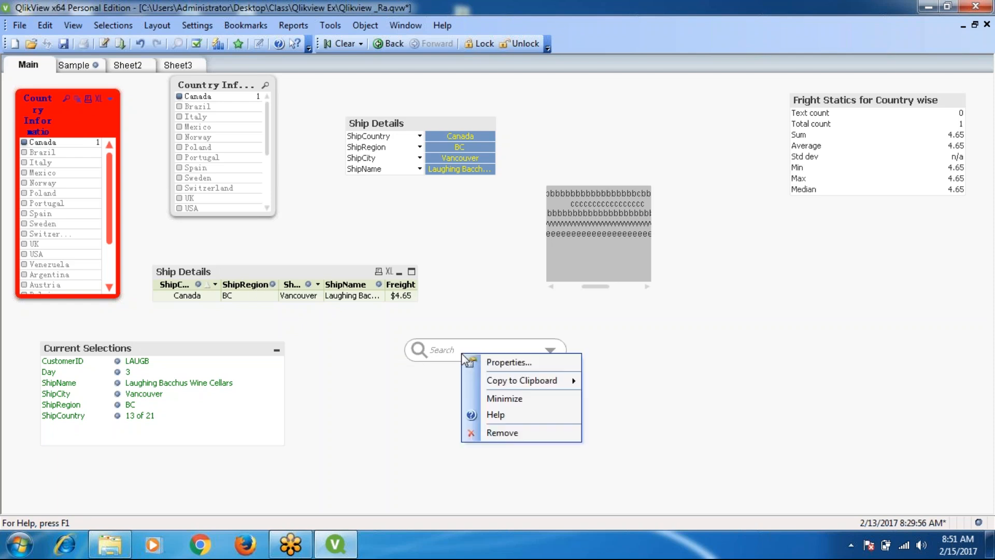
pyautogui.click(524, 358)
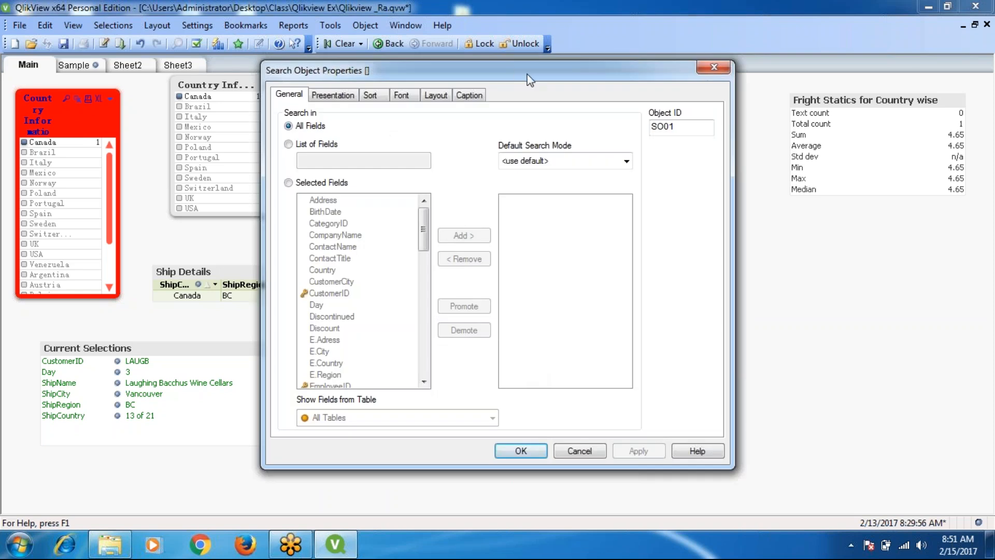
pyautogui.moveTo(529, 79); pyautogui.dragTo(777, 86)
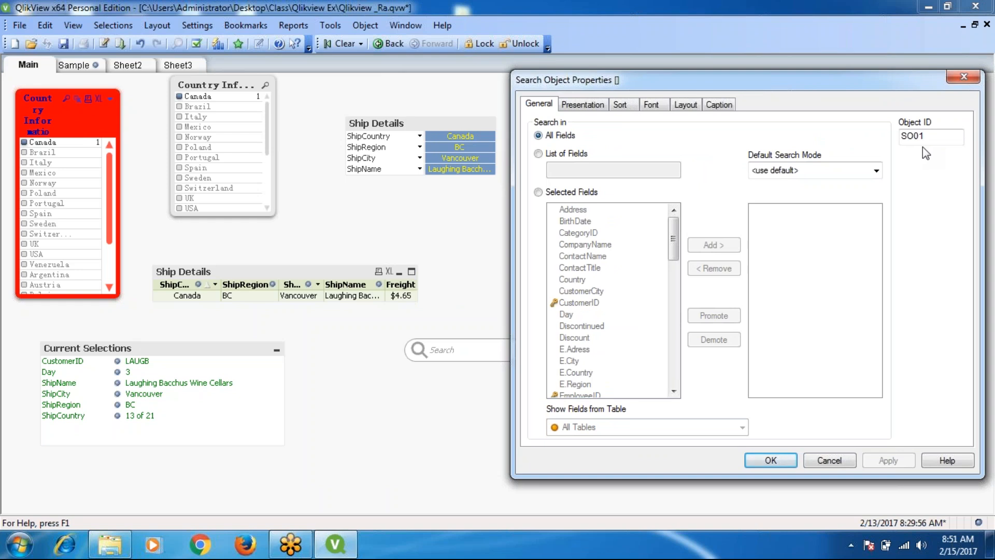
pyautogui.click(538, 154)
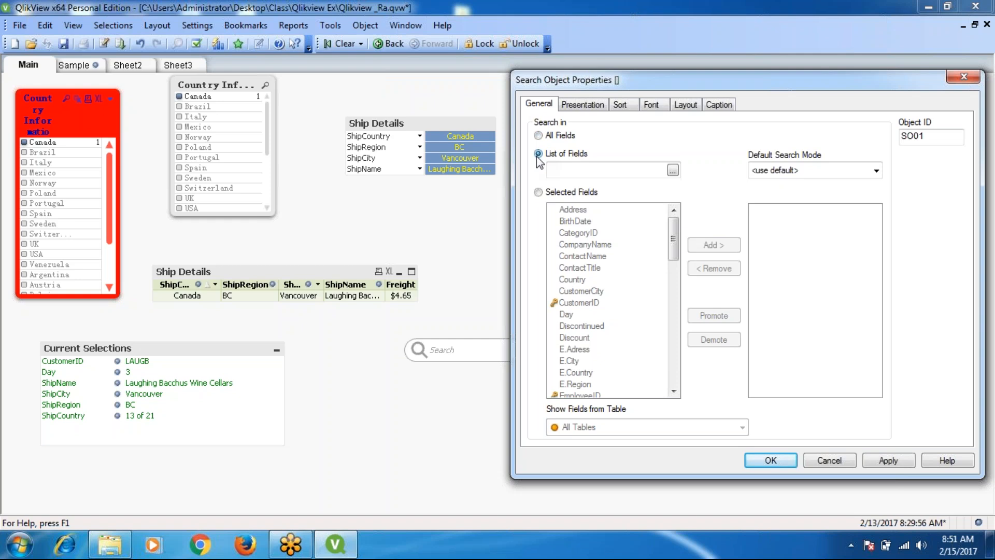
pyautogui.click(538, 192)
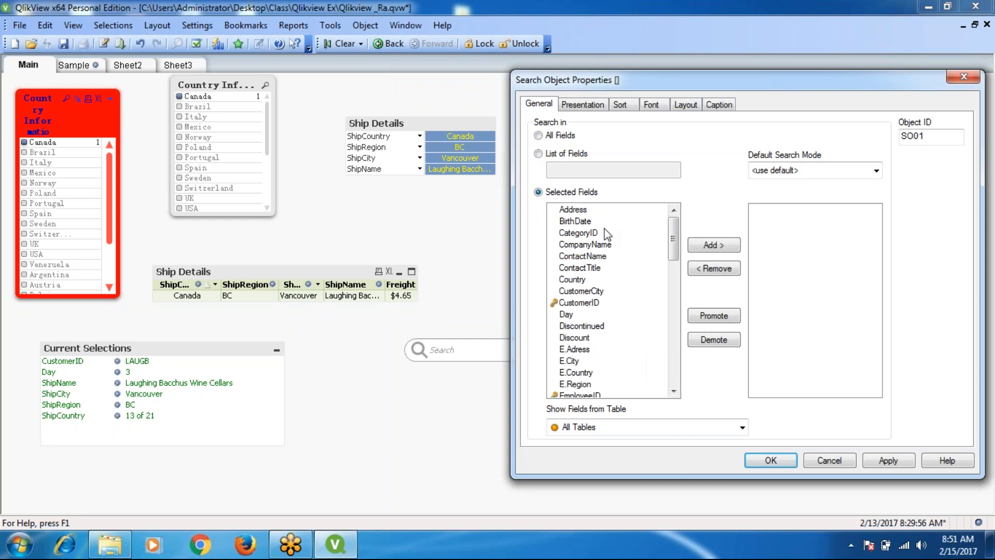
pyautogui.click(539, 136)
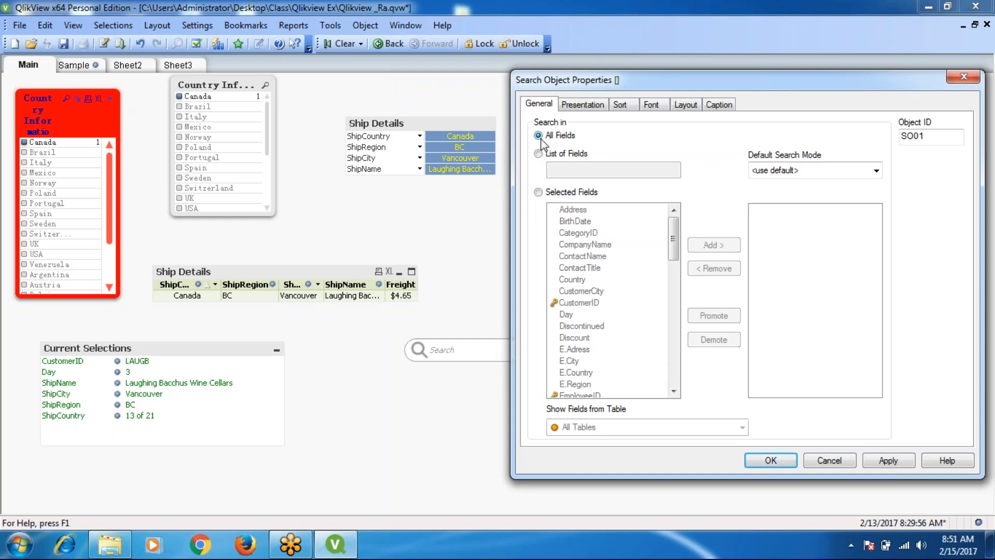
# - Set the search object's visual style appearance to Squared and apply it
pyautogui.click(581, 106)
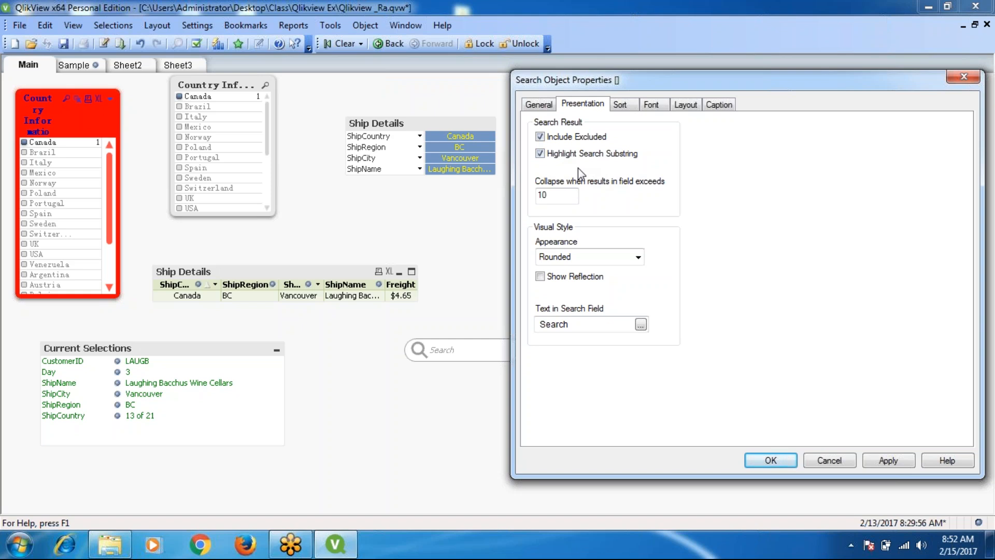
pyautogui.click(637, 257)
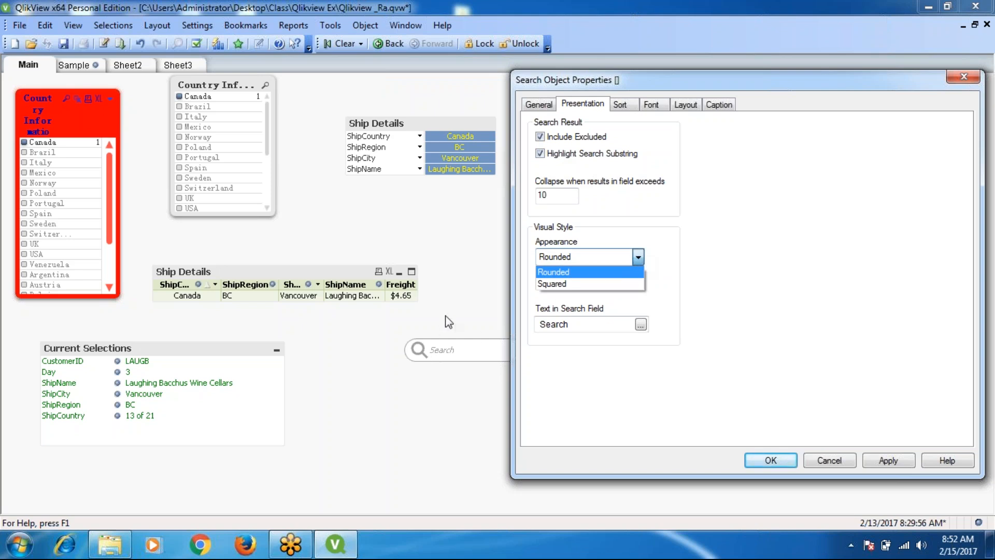
pyautogui.click(550, 284)
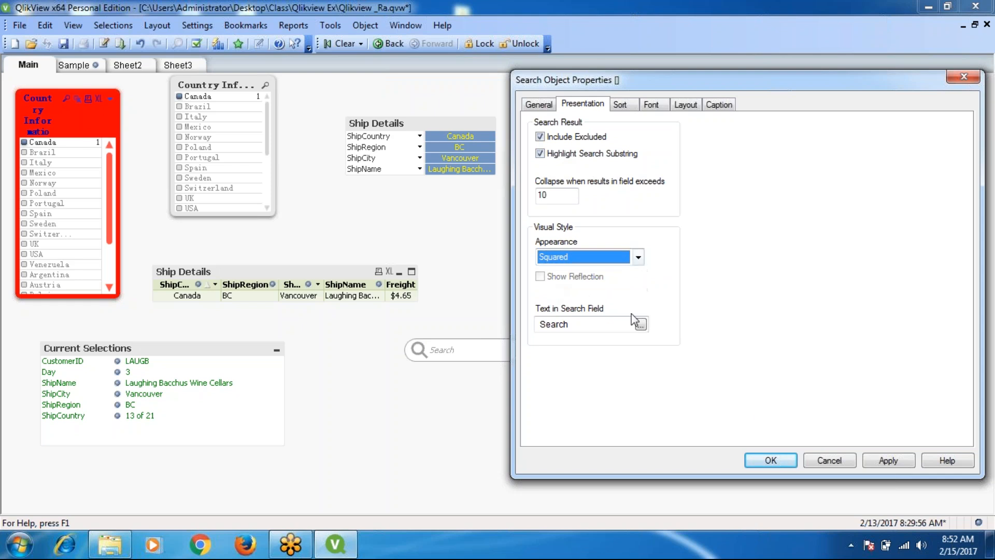
pyautogui.click(900, 457)
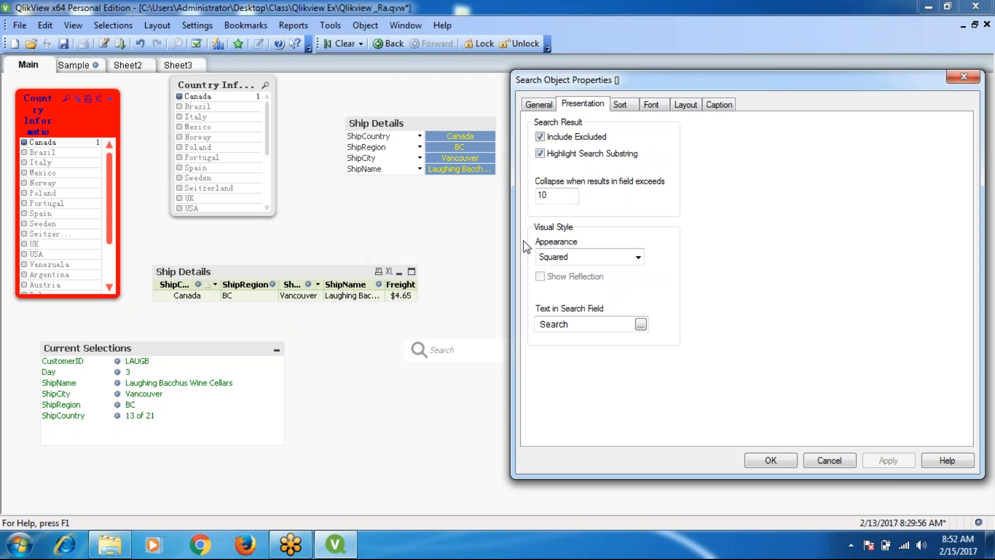
# - Switch the search object's appearance to Rounded, set it back to Squared, and apply
pyautogui.click(638, 258)
pyautogui.click(638, 258)
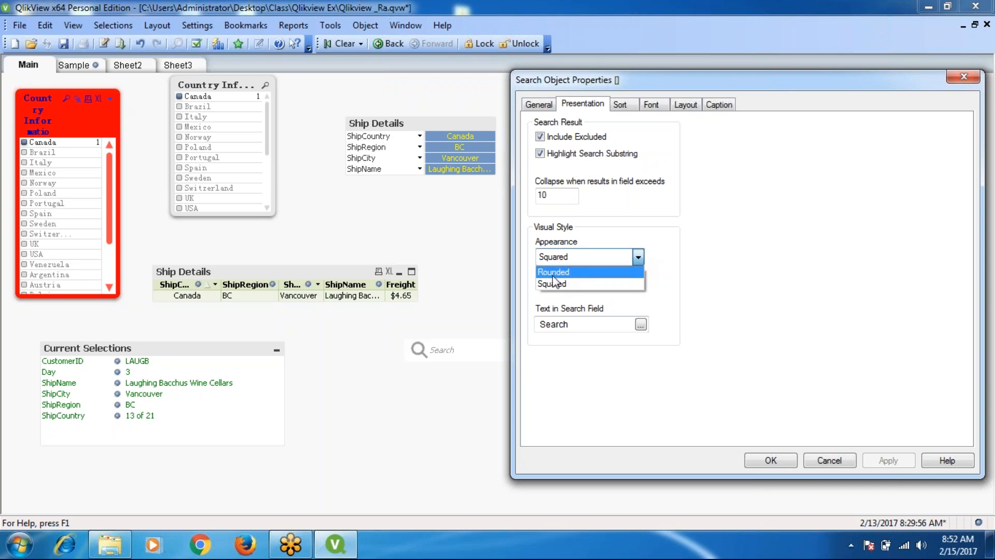
pyautogui.click(641, 271)
pyautogui.click(638, 257)
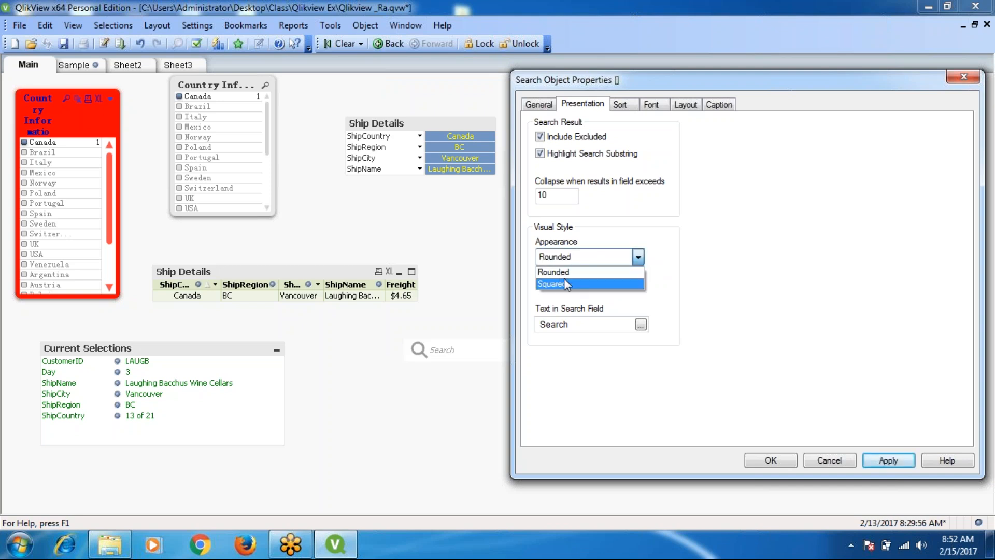
pyautogui.click(562, 283)
pyautogui.click(888, 460)
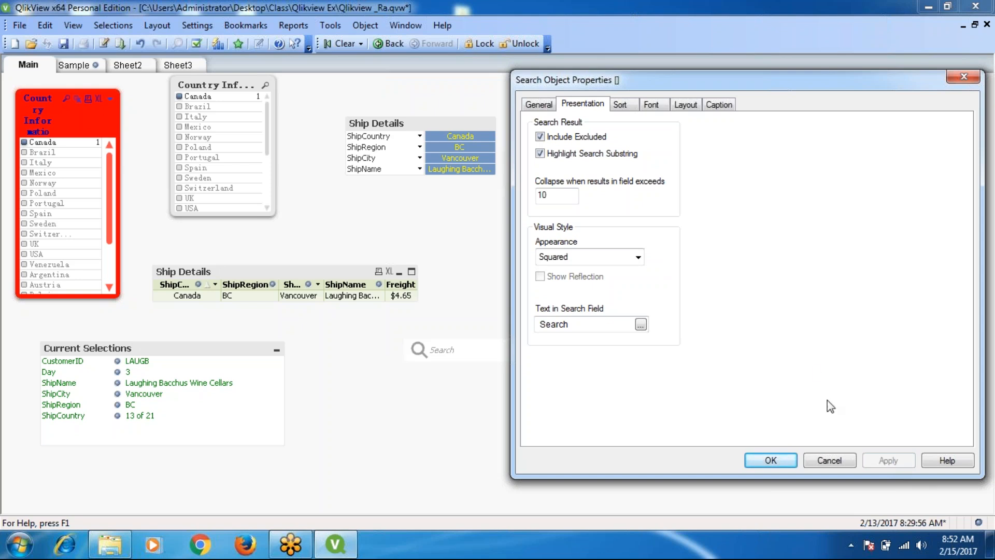
# - Review the search object's Sort, Font, Layout and Caption settings, and close its properties
pyautogui.click(628, 106)
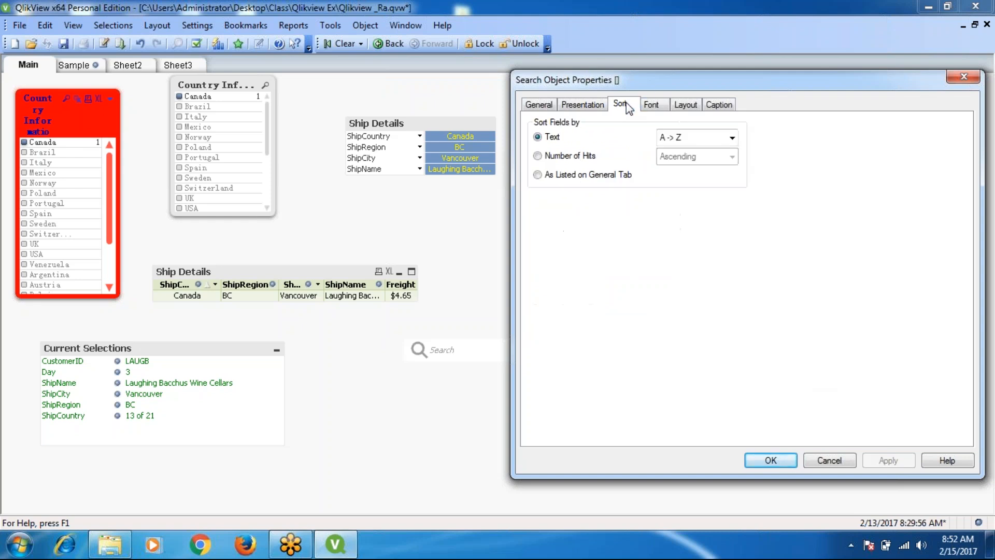
pyautogui.click(655, 106)
pyautogui.click(696, 109)
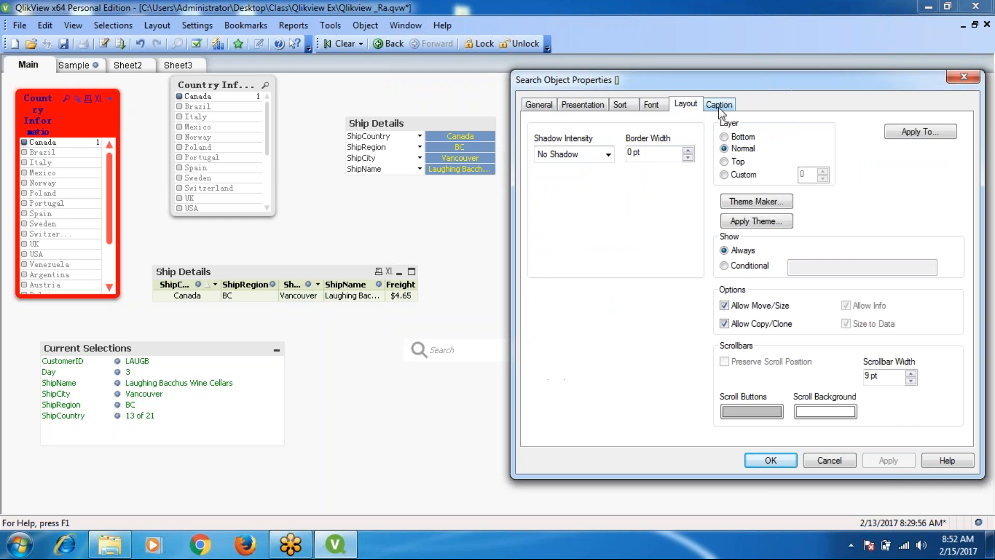
pyautogui.click(719, 104)
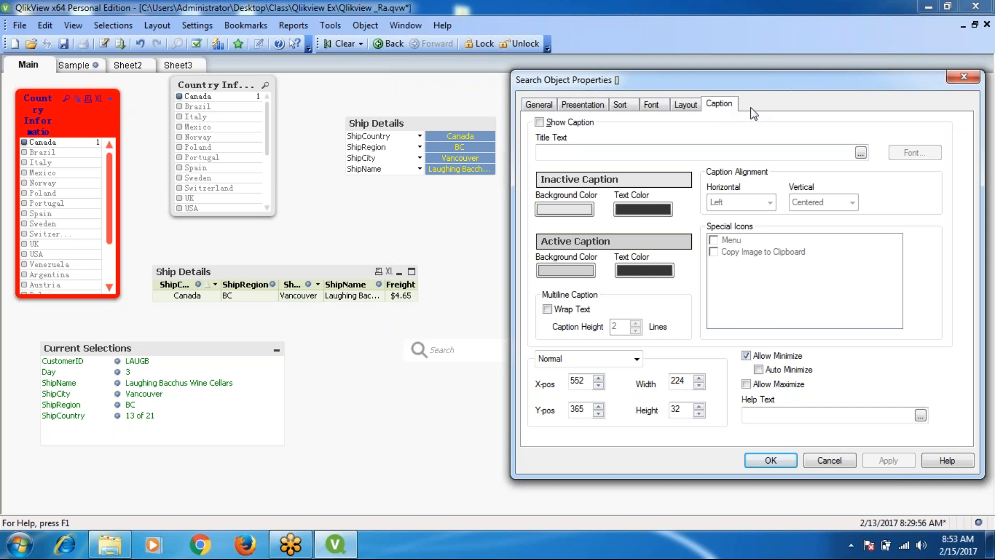
pyautogui.click(771, 463)
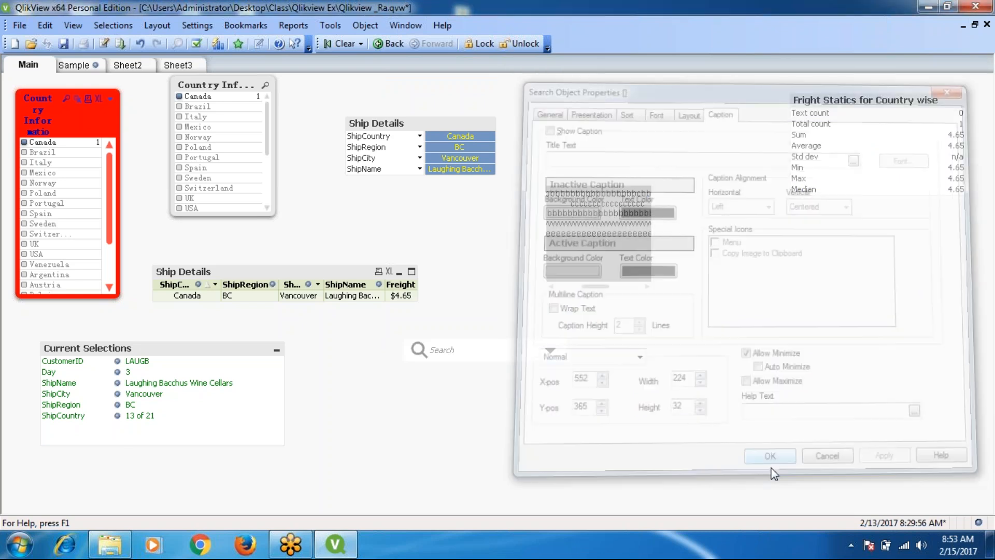